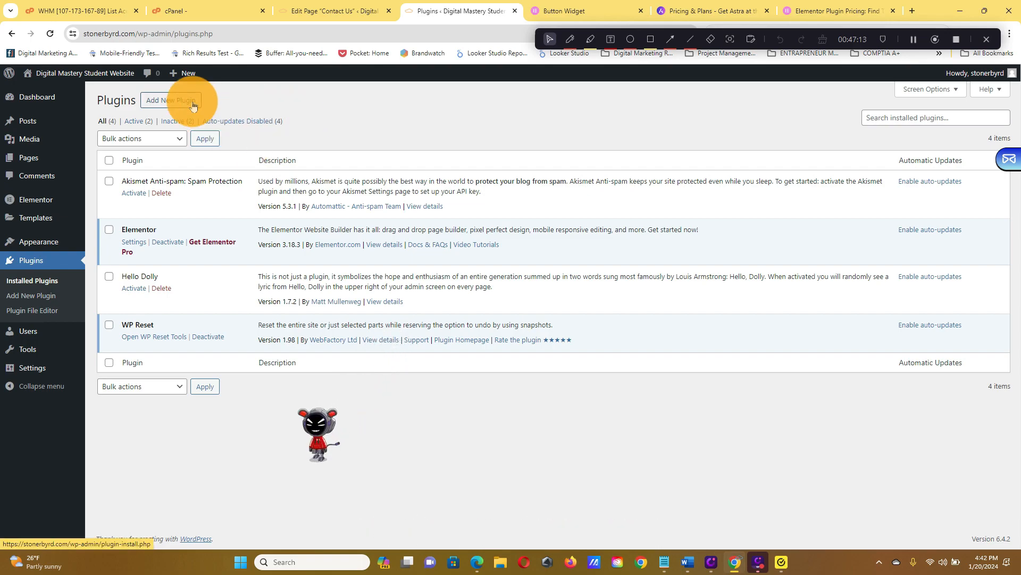
# Open the page for adding new plugins and start a plugin search.
pyautogui.click(193, 104)
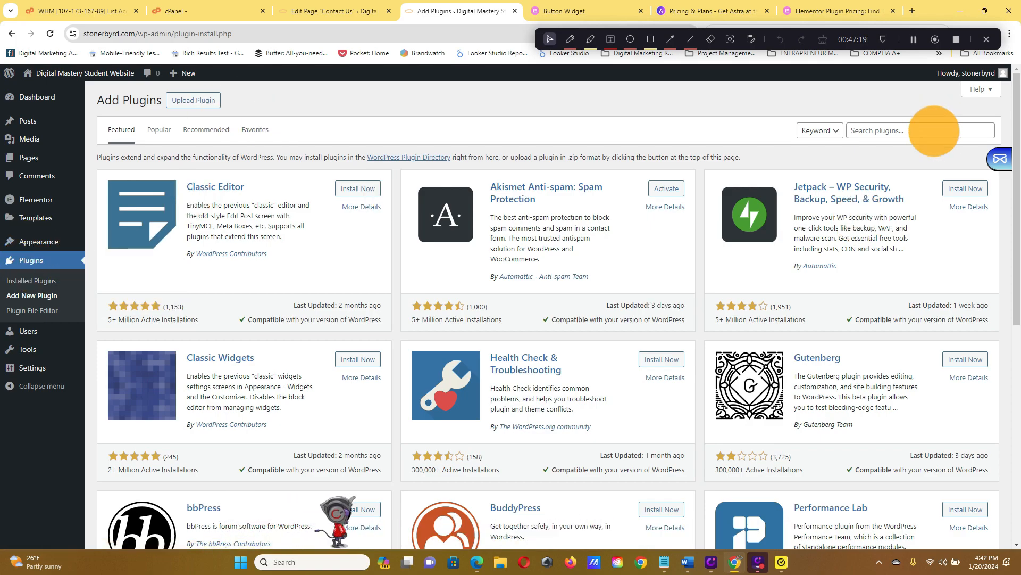
pyautogui.click(935, 130)
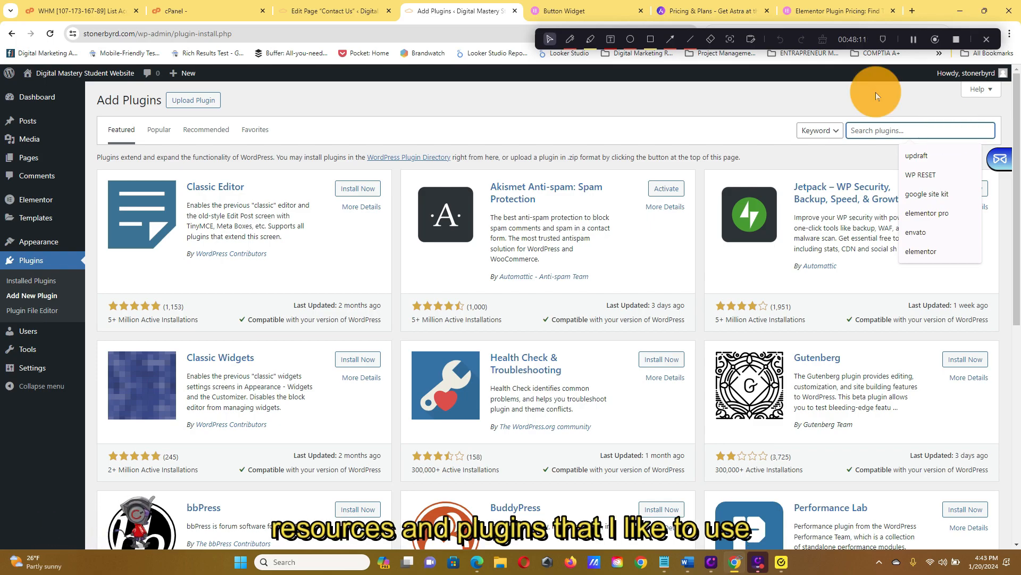
# Go to envato.com in the browser tab that holds the Button Widget help article.
pyautogui.click(567, 6)
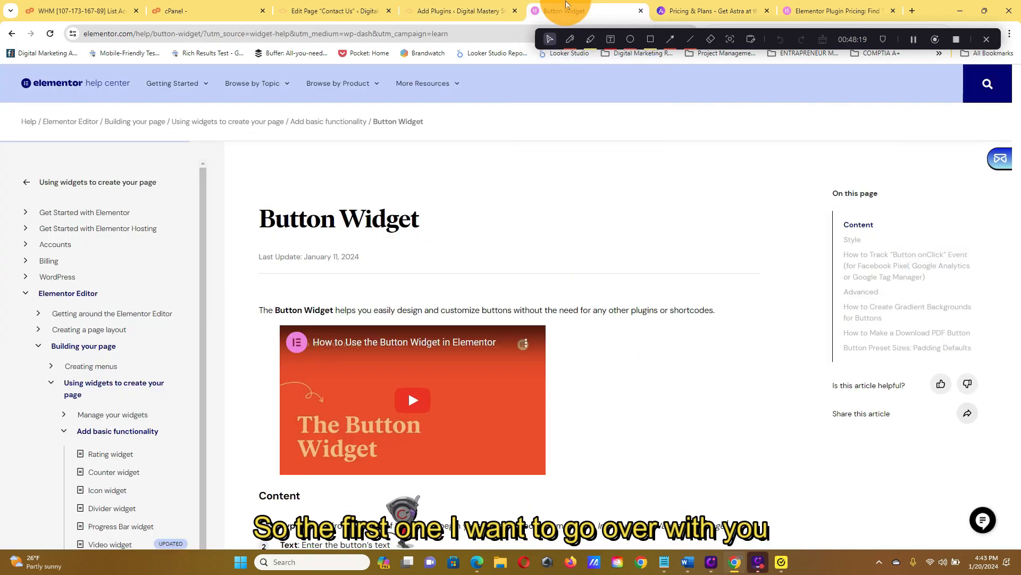
pyautogui.click(510, 33)
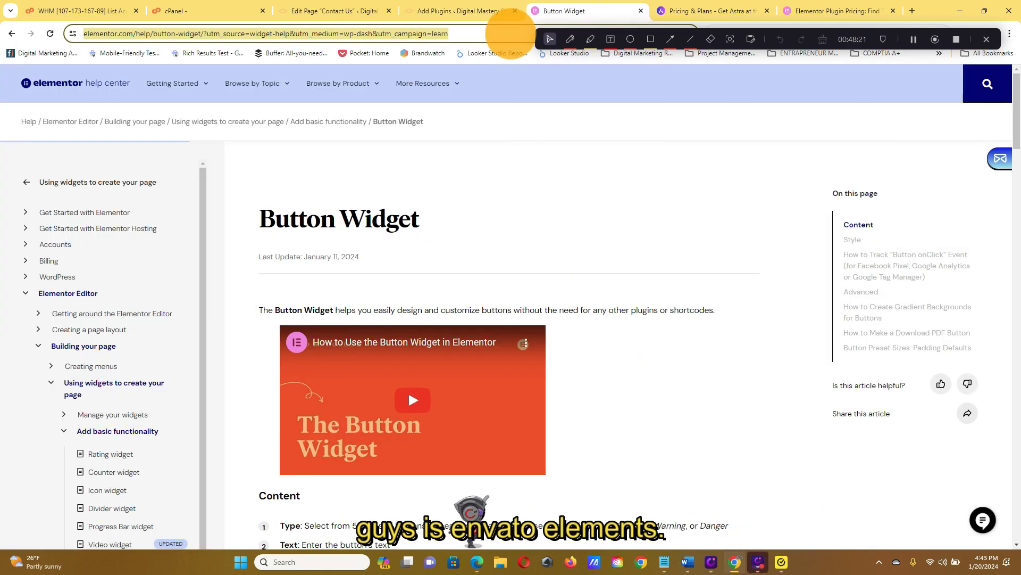
pyautogui.write('envato.com')
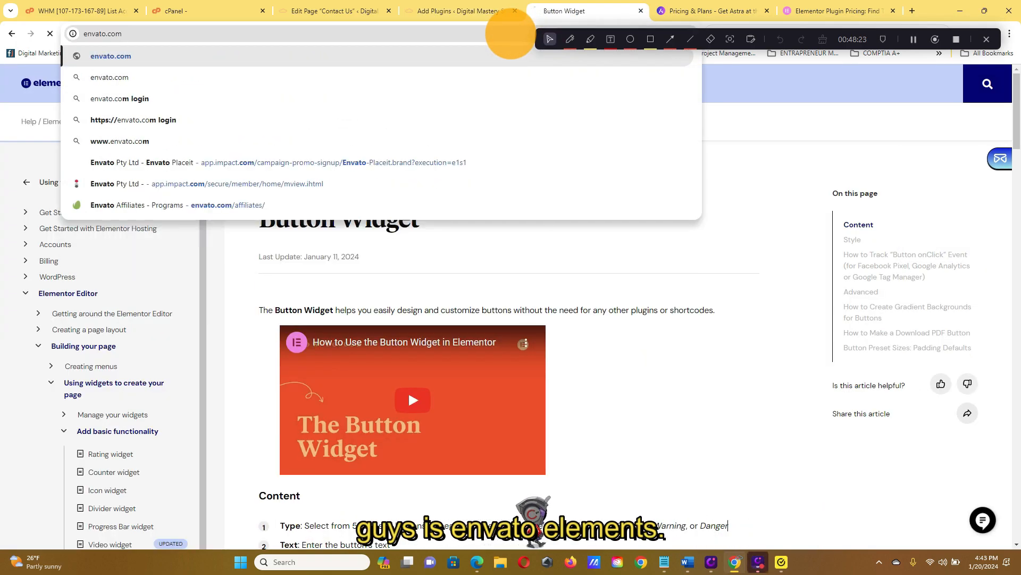
pyautogui.press('Return')
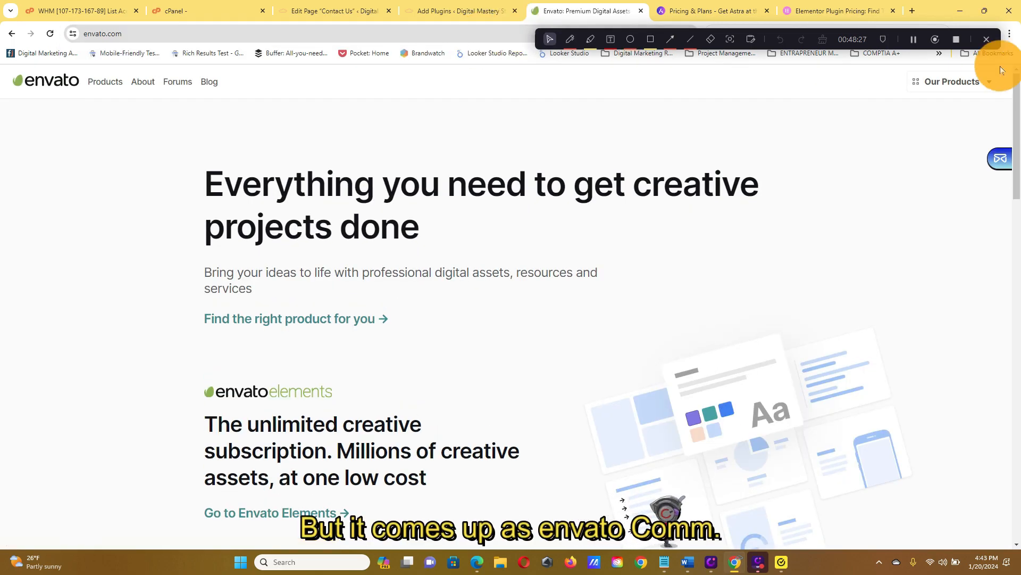
# Go to Envato Elements from Envato's product list and open the overview of all its categories.
pyautogui.moveTo(861, 39)
pyautogui.mouseDown()
pyautogui.moveTo(841, 84)
pyautogui.moveTo(756, 124)
pyautogui.moveTo(776, 124)
pyautogui.mouseUp()
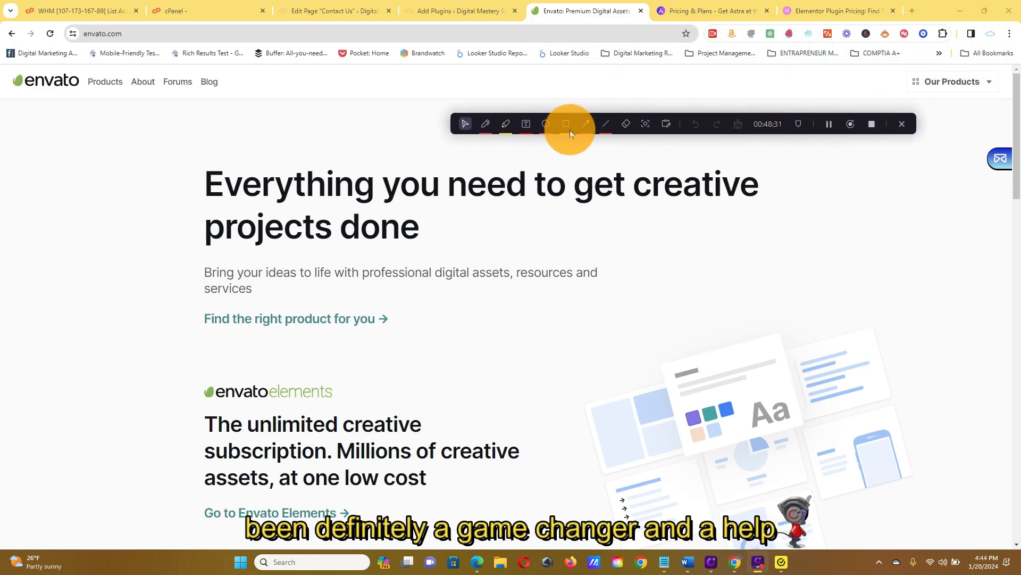
pyautogui.click(985, 82)
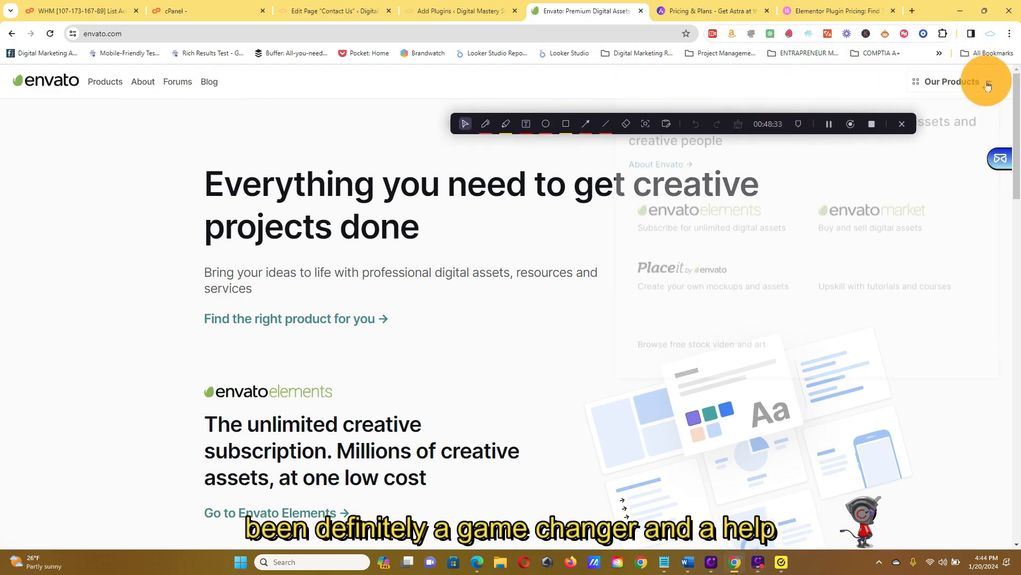
pyautogui.click(761, 218)
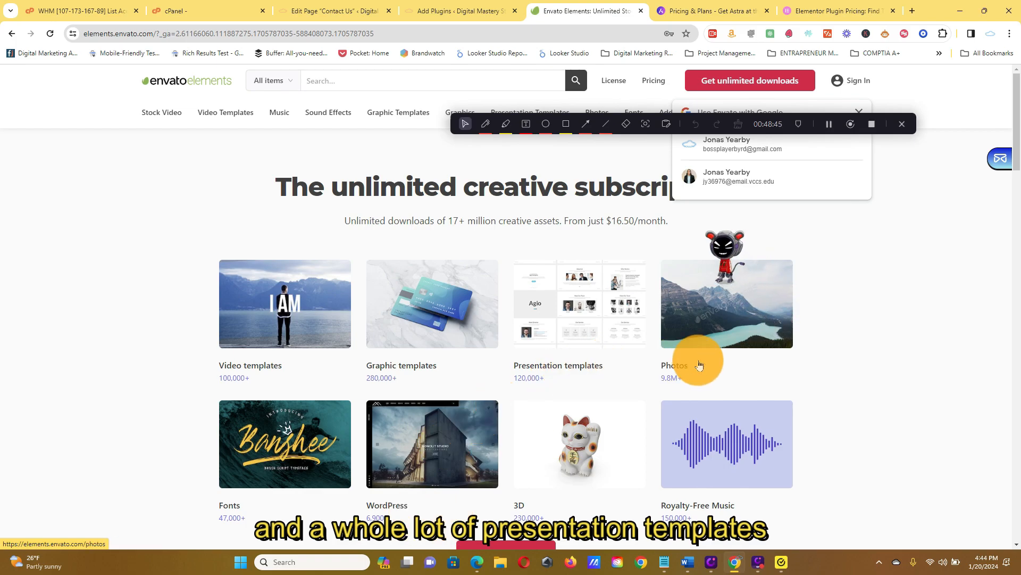
pyautogui.scroll(-3, 306, 481)
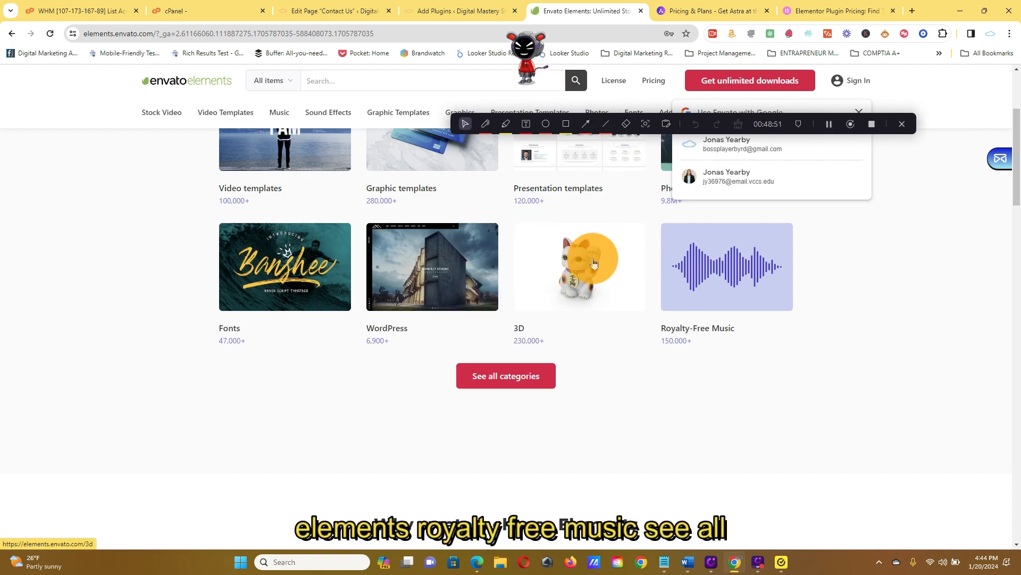
pyautogui.click(548, 381)
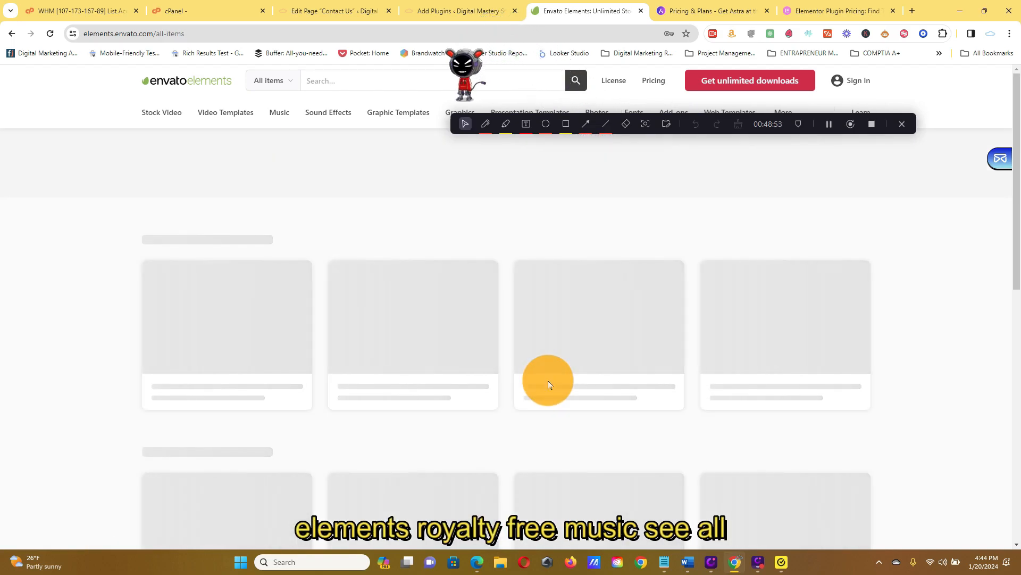
# Look through the sample items in each category of the all-items page, including graphics, add-ons, CMS templates and WordPress.
pyautogui.scroll(-15, 929, 403)
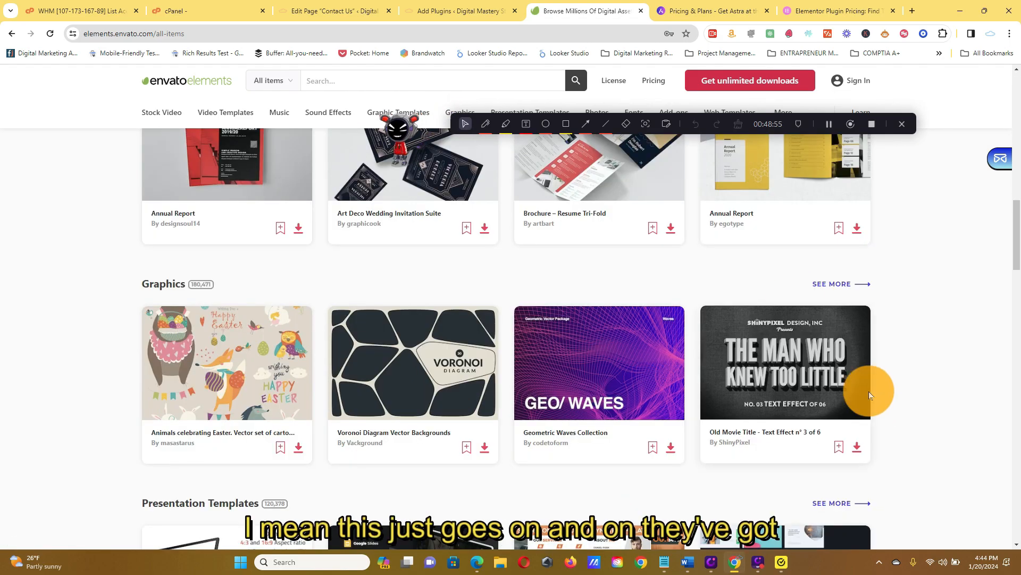
pyautogui.scroll(-5, 851, 372)
pyautogui.scroll(-2, 851, 409)
pyautogui.scroll(-6, 874, 392)
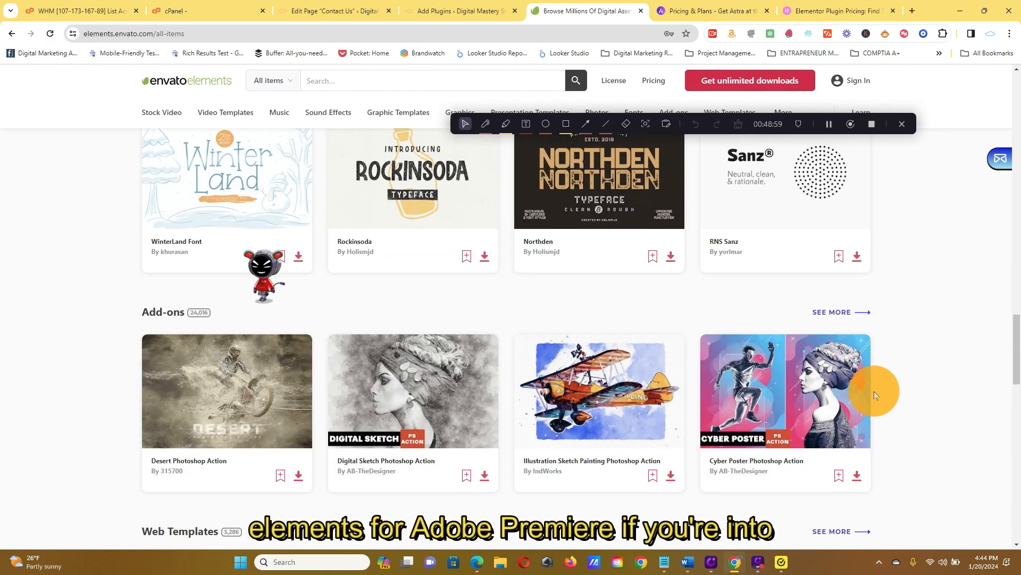
pyautogui.scroll(-5, 884, 385)
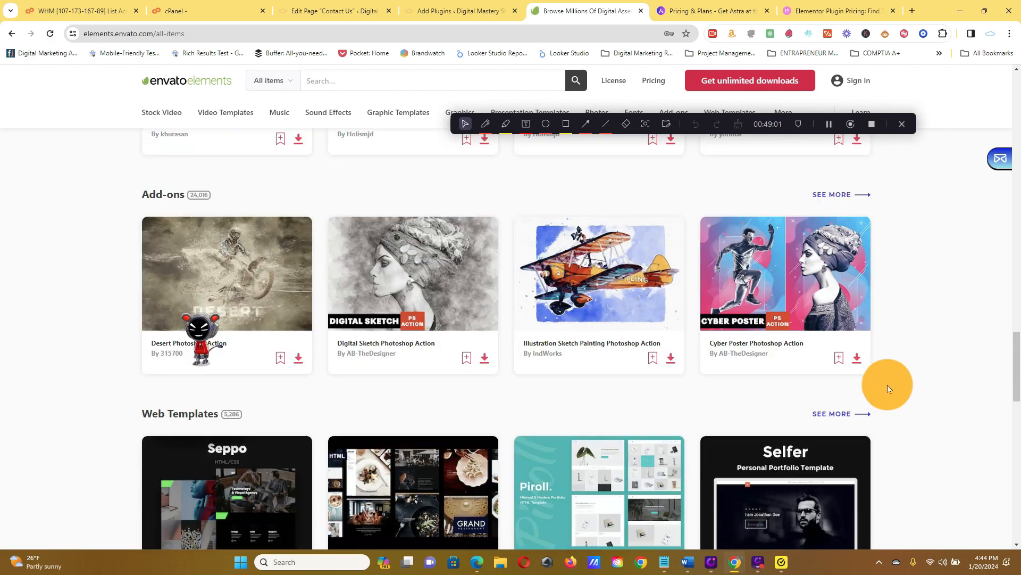
pyautogui.scroll(-3, 894, 381)
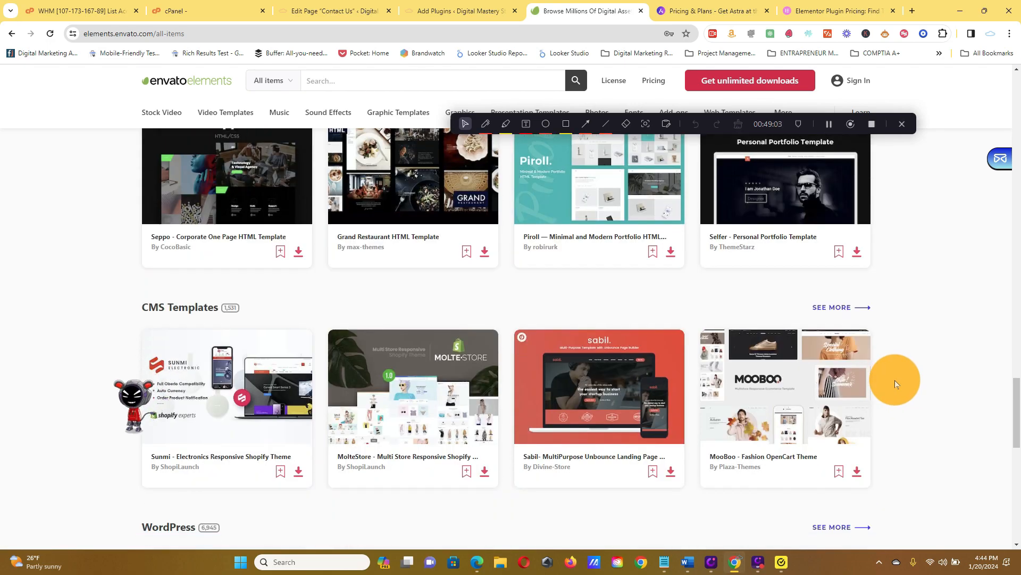
pyautogui.scroll(-5, 714, 376)
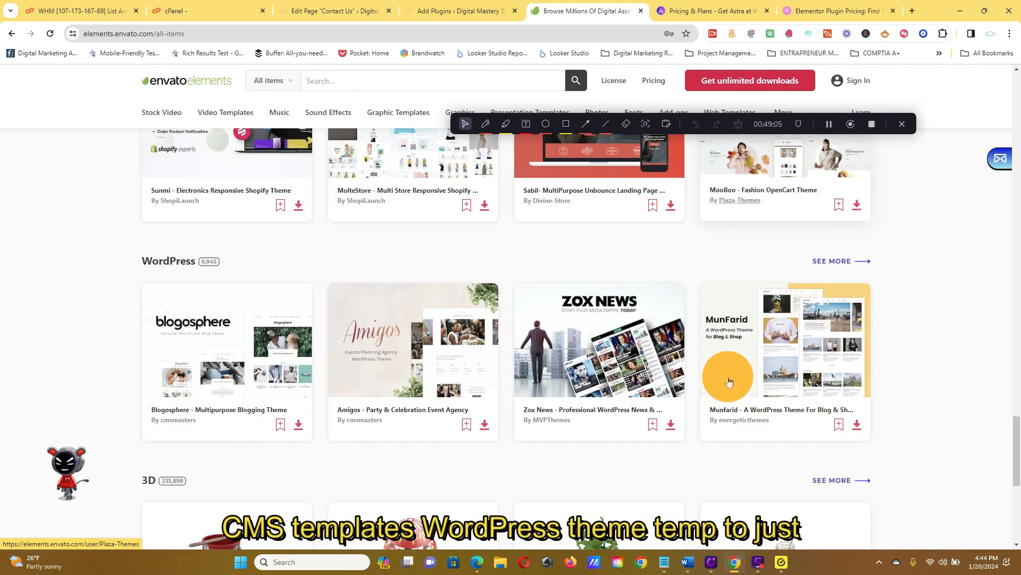
pyautogui.scroll(-5, 447, 335)
pyautogui.scroll(8, 760, 362)
pyautogui.scroll(10, 880, 362)
pyautogui.moveTo(1016, 365); pyautogui.dragTo(996, 59)
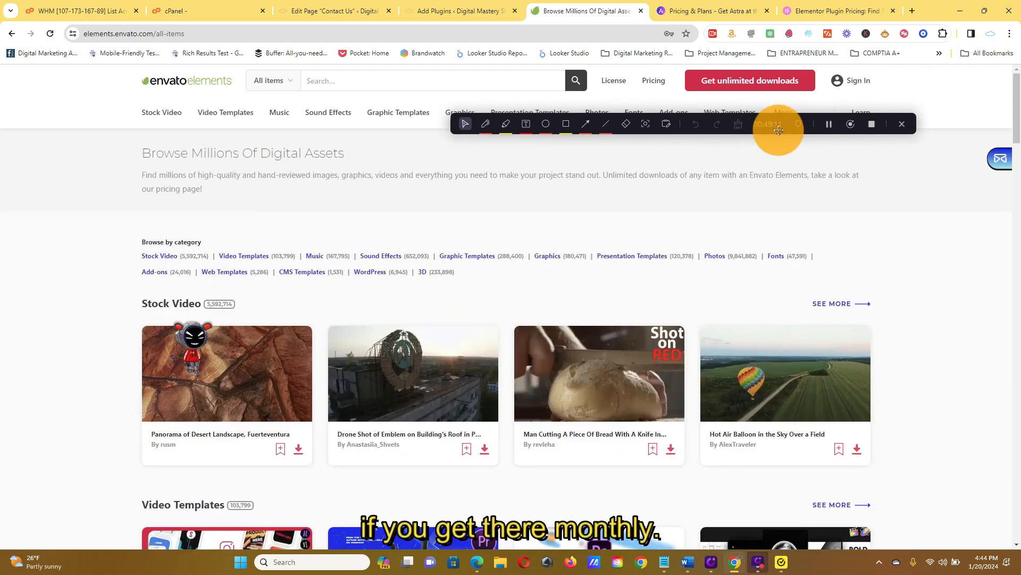
# Open the Envato Elements subscription pricing page for unlimited downloads.
pyautogui.moveTo(763, 123); pyautogui.dragTo(680, 264)
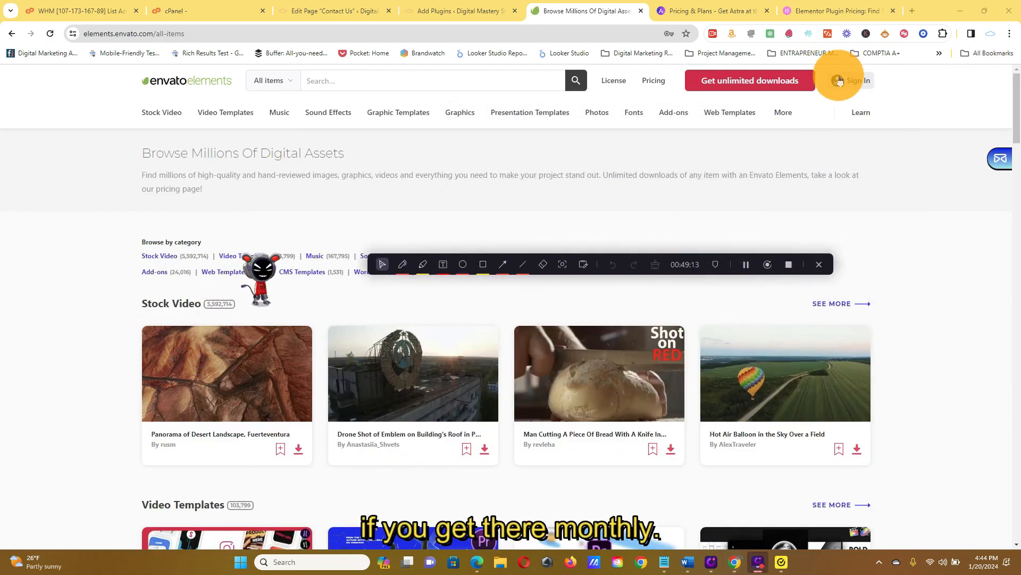
pyautogui.click(814, 81)
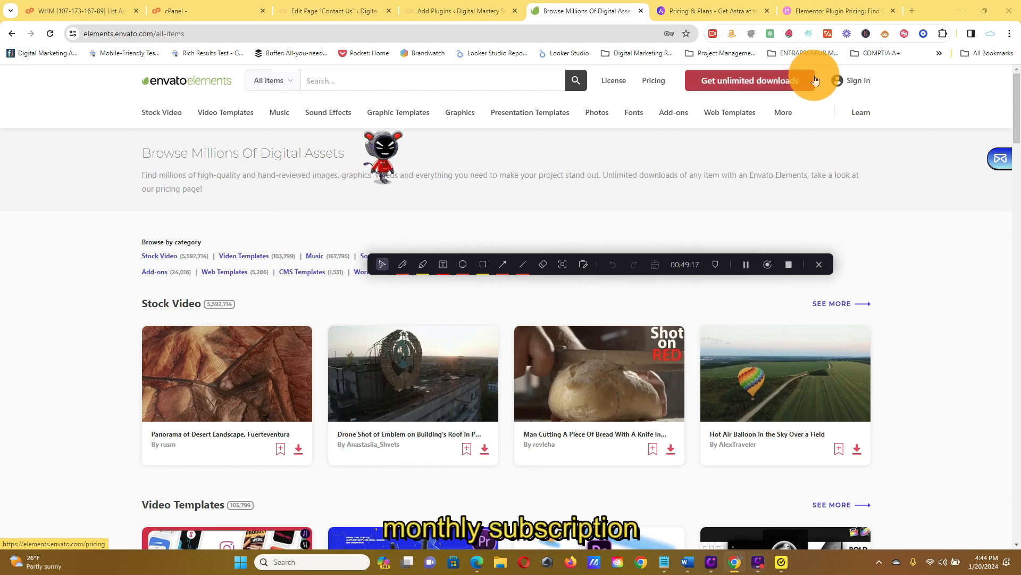
pyautogui.click(809, 81)
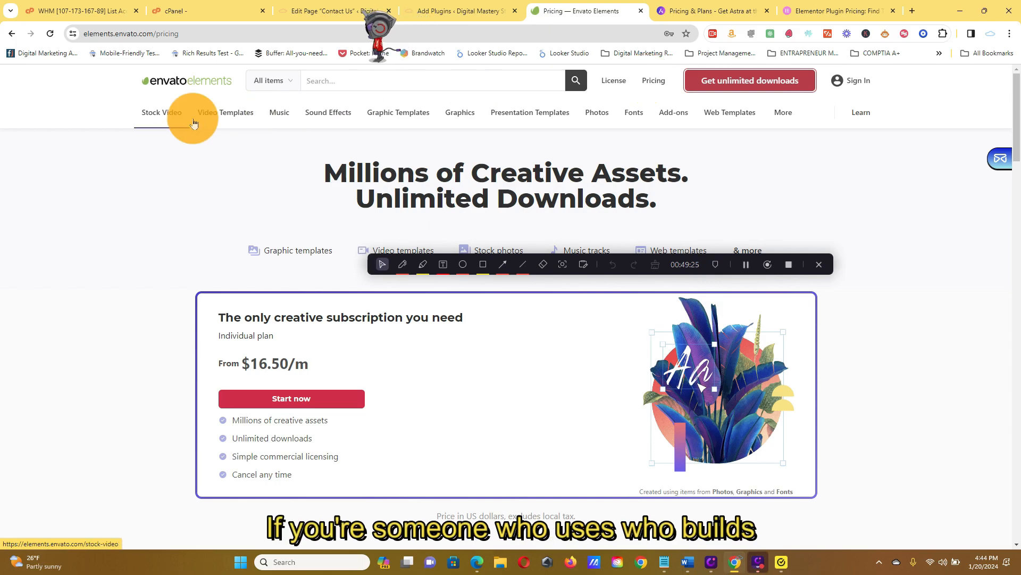
# Search all items on Envato Elements for "wordpress theme".
pyautogui.moveTo(163, 106)
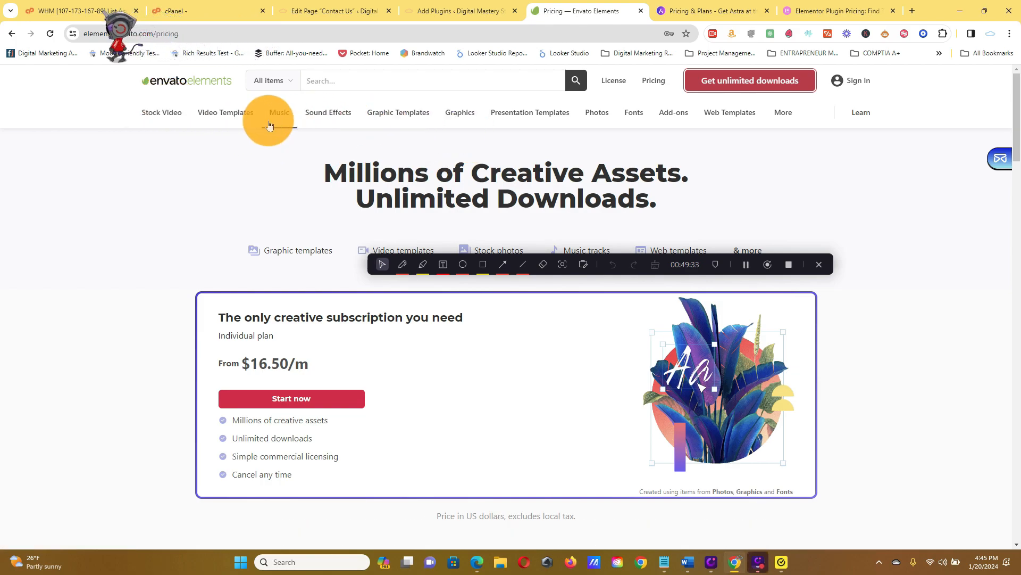
pyautogui.moveTo(261, 124)
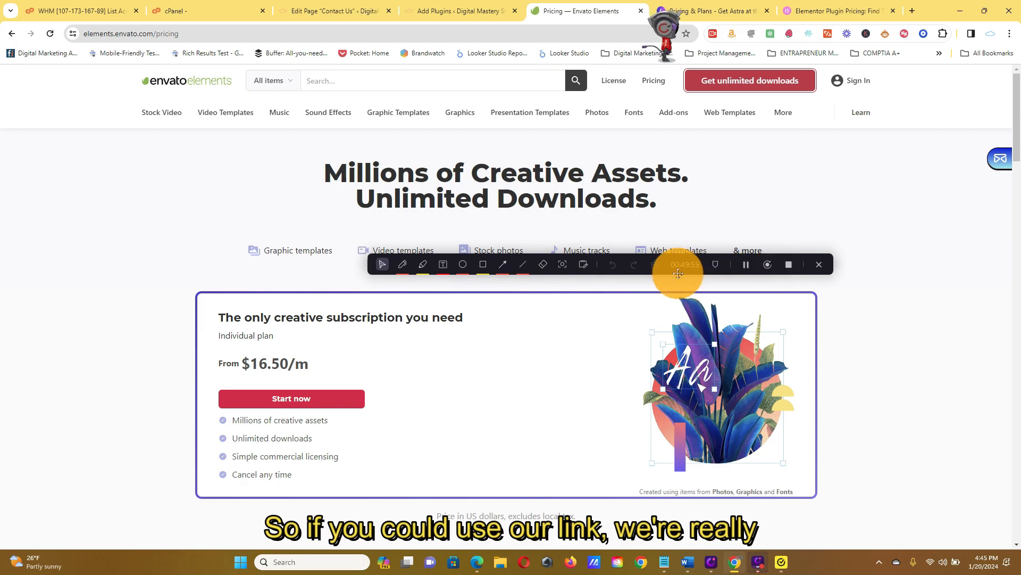
pyautogui.moveTo(657, 269); pyautogui.dragTo(603, 144)
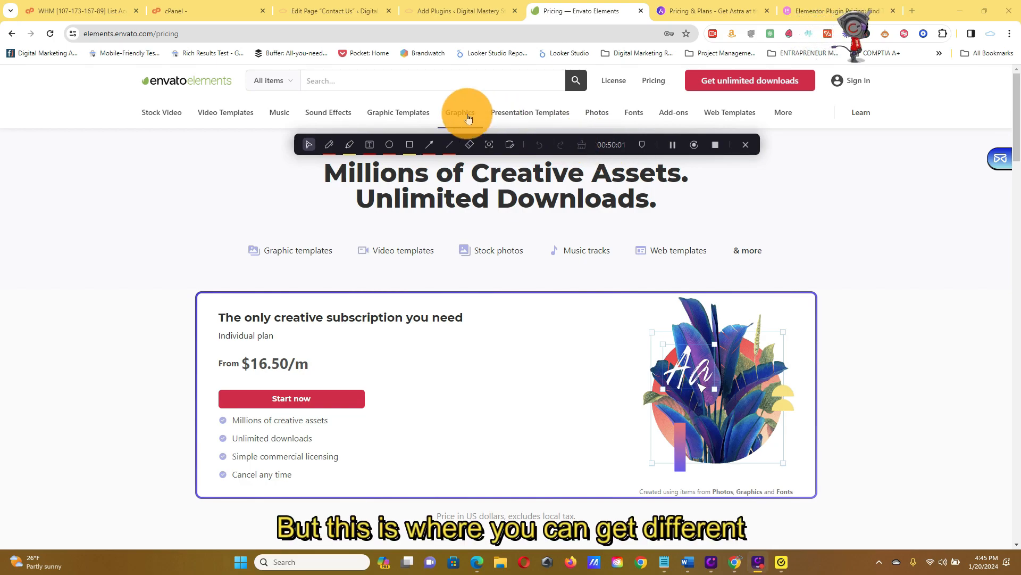
pyautogui.moveTo(326, 121)
pyautogui.click(431, 81)
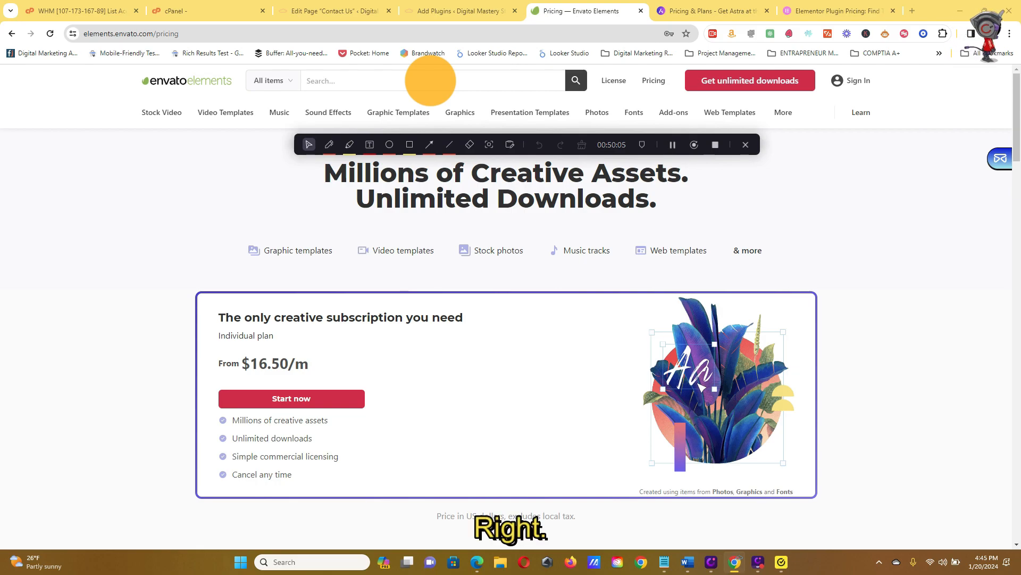
pyautogui.write('wo')
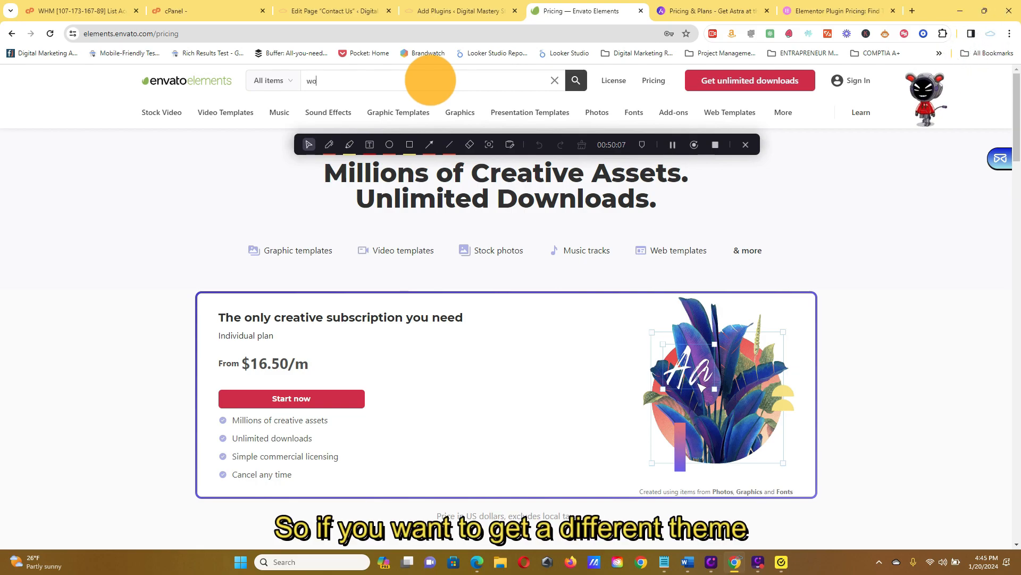
pyautogui.write('rdpress theme')
pyautogui.press('Return')
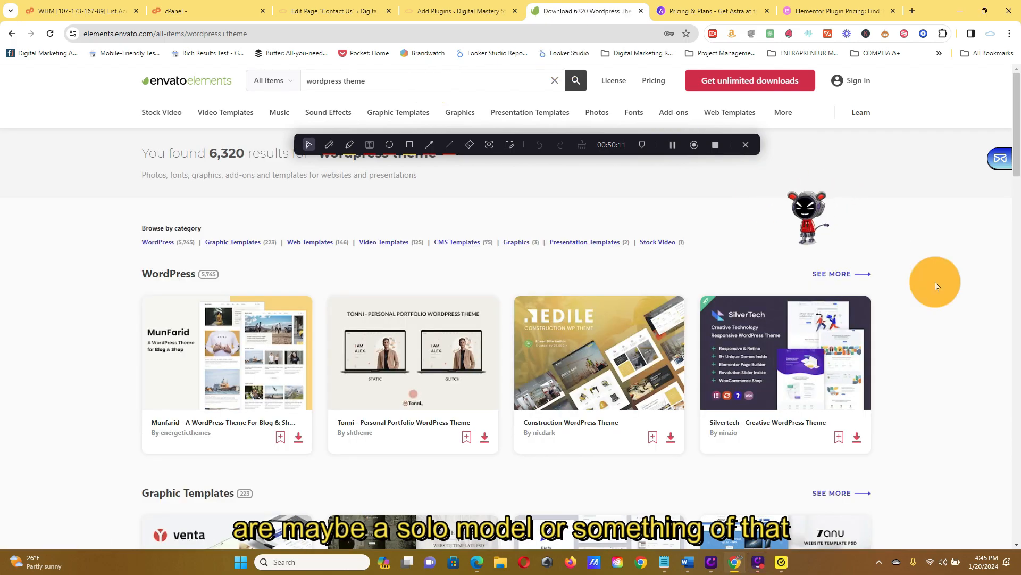
# Examine the WordPress theme search results across the template and graphics categories, ending back at the first results.
pyautogui.scroll(-5, 898, 308)
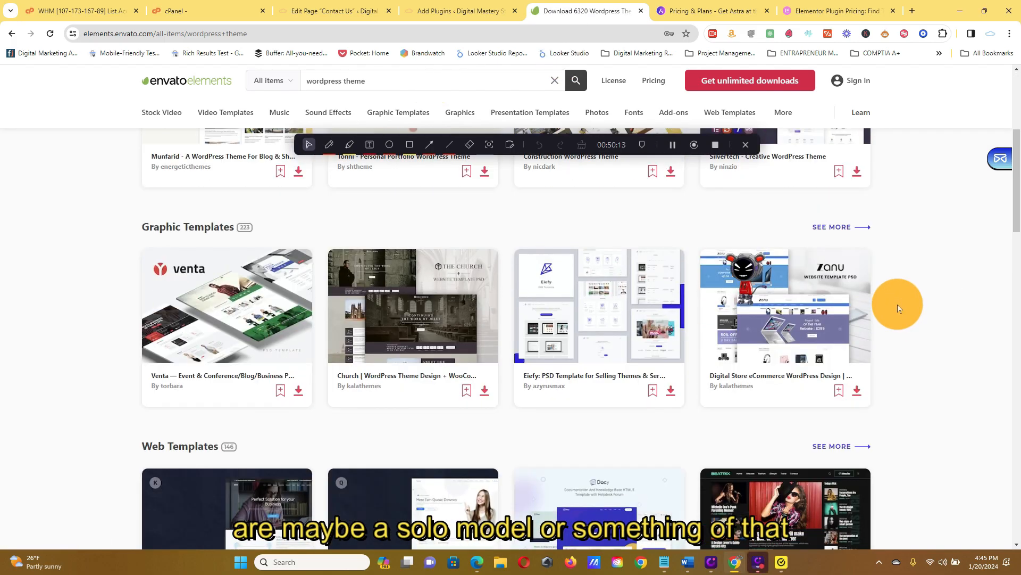
pyautogui.scroll(-5, 898, 308)
pyautogui.scroll(-7, 900, 302)
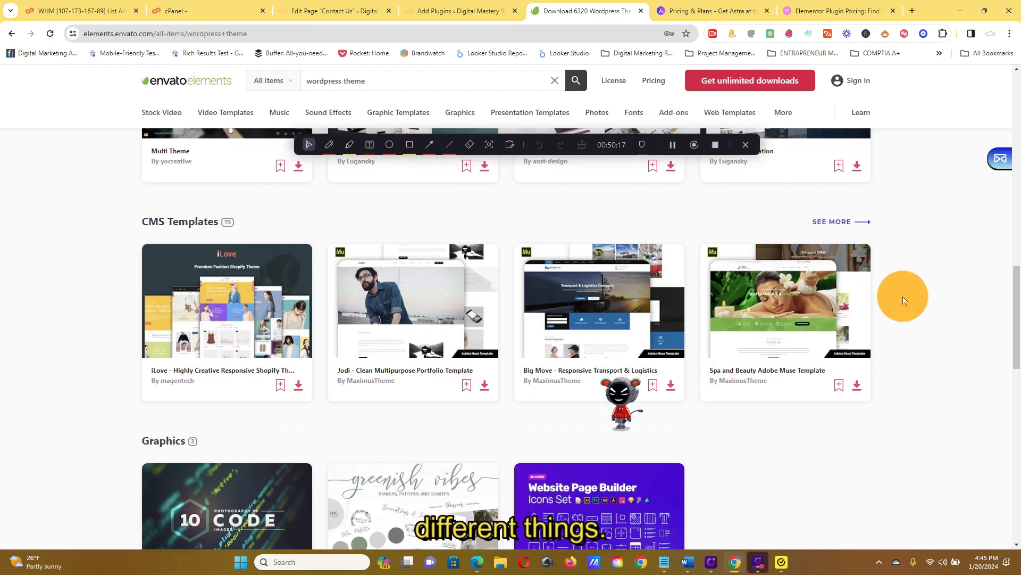
pyautogui.scroll(-3, 903, 300)
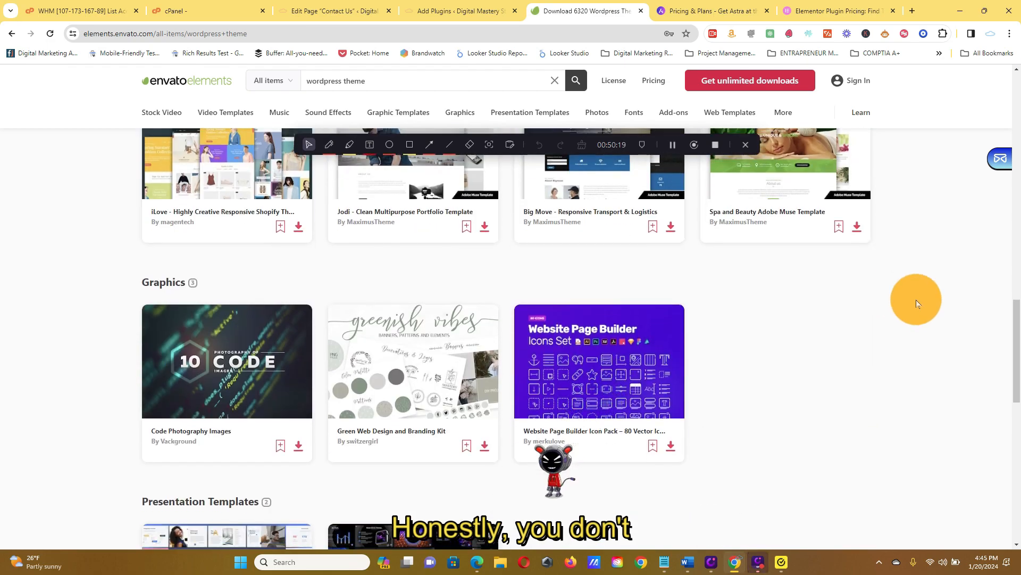
pyautogui.scroll(-5, 916, 299)
pyautogui.scroll(5, 915, 299)
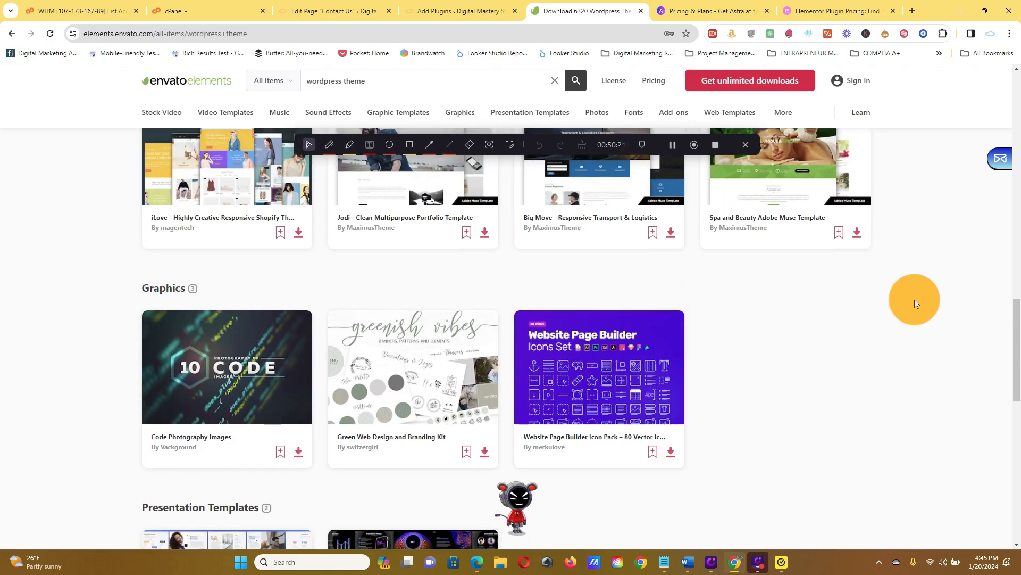
pyautogui.scroll(16, 914, 299)
pyautogui.scroll(4, 915, 299)
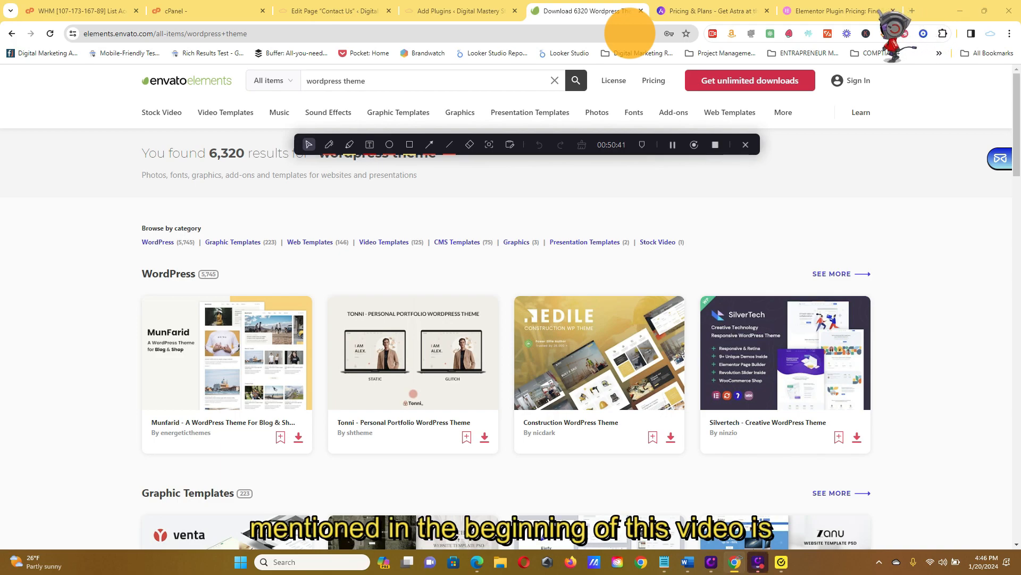
pyautogui.click(631, 33)
pyautogui.write('FIVE')
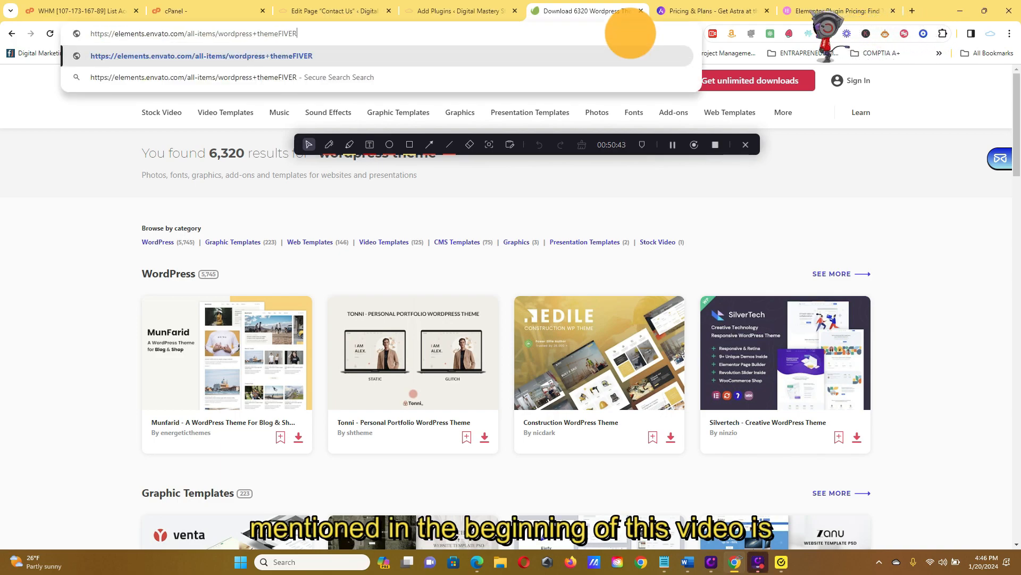
pyautogui.write('R')
pyautogui.press('BackSpace')
pyautogui.press('BackSpace')
pyautogui.press('BackSpace')
pyautogui.press('BackSpace')
pyautogui.press('BackSpace')
pyautogui.press('BackSpace')
pyautogui.press('BackSpace')
pyautogui.press('BackSpace')
pyautogui.press('BackSpace')
pyautogui.press('BackSpace')
pyautogui.press('BackSpace')
pyautogui.press('BackSpace')
pyautogui.press('BackSpace')
pyautogui.press('BackSpace')
pyautogui.press('BackSpace')
pyautogui.press('BackSpace')
pyautogui.press('BackSpace')
pyautogui.press('BackSpace')
pyautogui.press('BackSpace')
pyautogui.press('BackSpace')
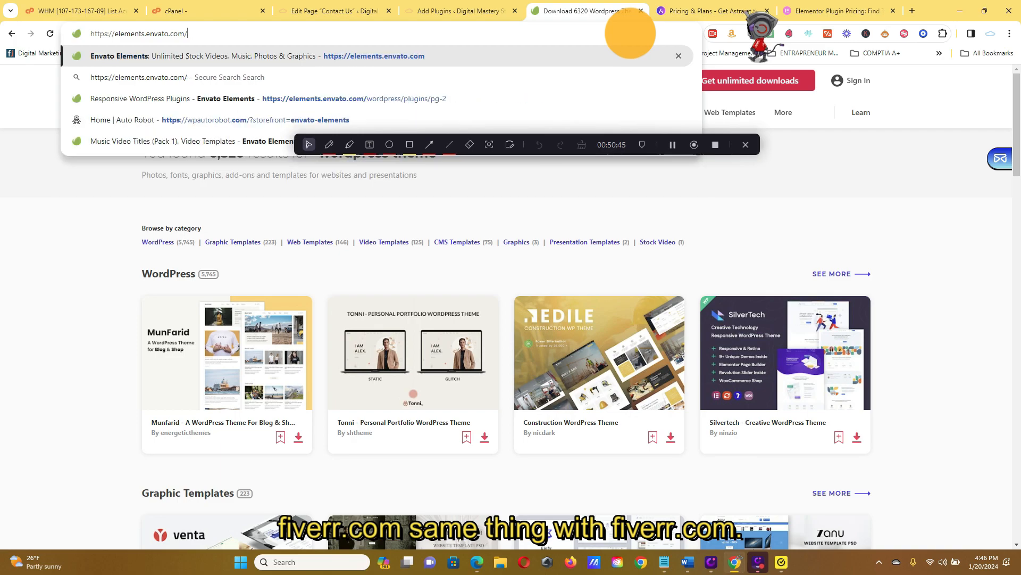
pyautogui.press('Escape')
# Go to fiverr.com in the current tab, replacing the Envato Elements page.
pyautogui.write('FIVERR')
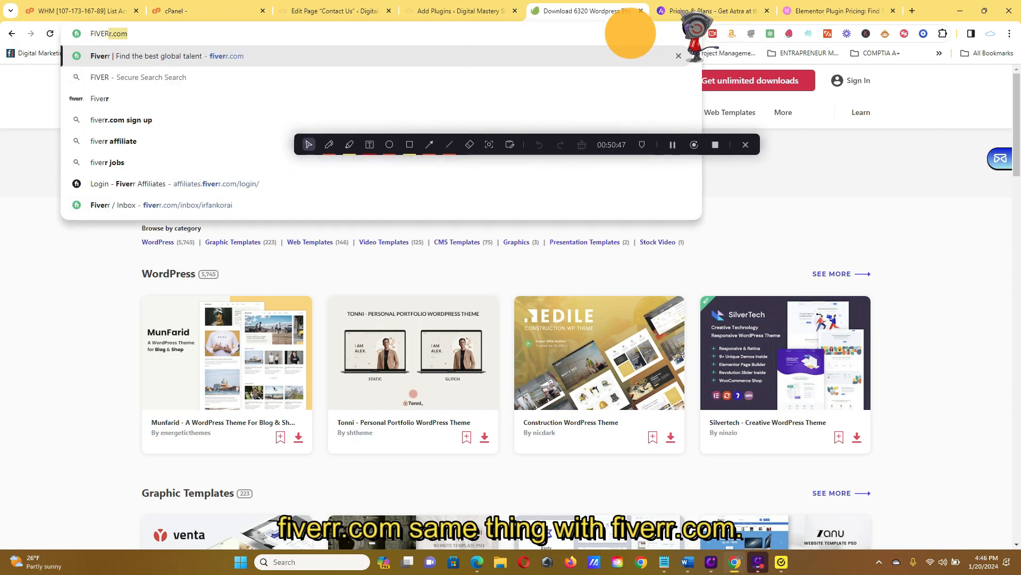
pyautogui.write('.com')
pyautogui.press('Return')
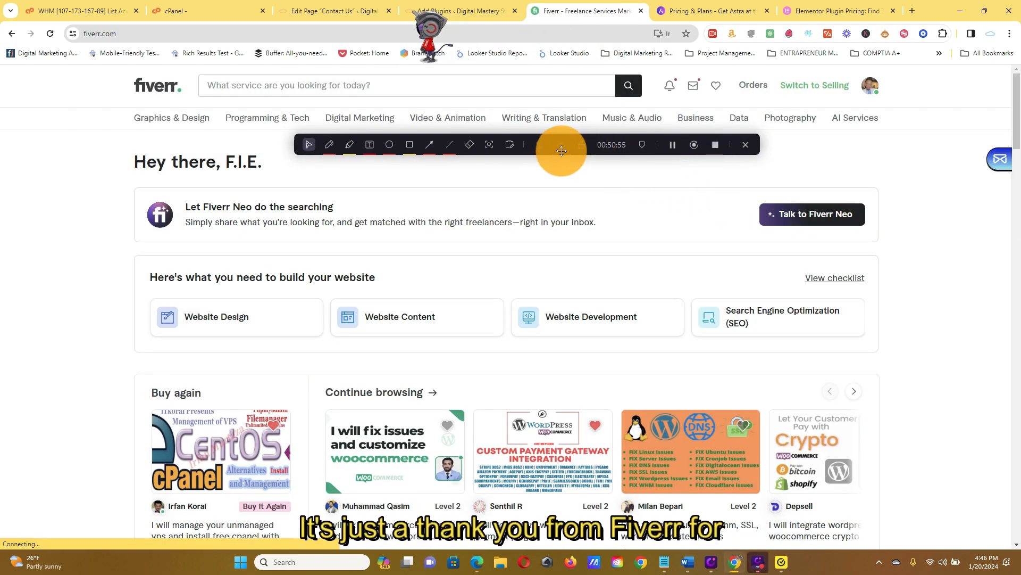
# Examine the freelance services recommended on the Fiverr home page, ending back at its search field.
pyautogui.moveTo(565, 144); pyautogui.dragTo(594, 176)
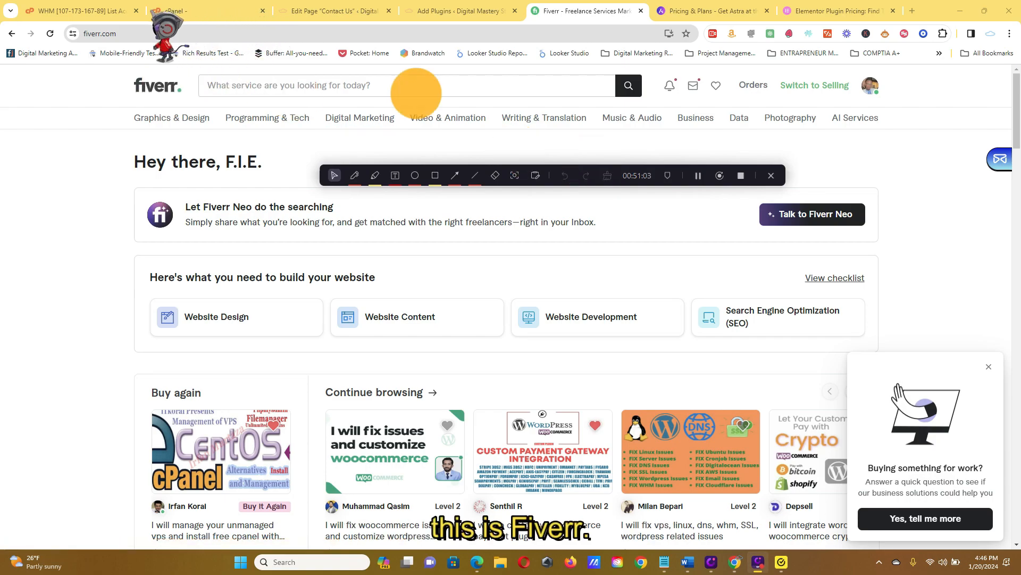
pyautogui.scroll(-5, 729, 272)
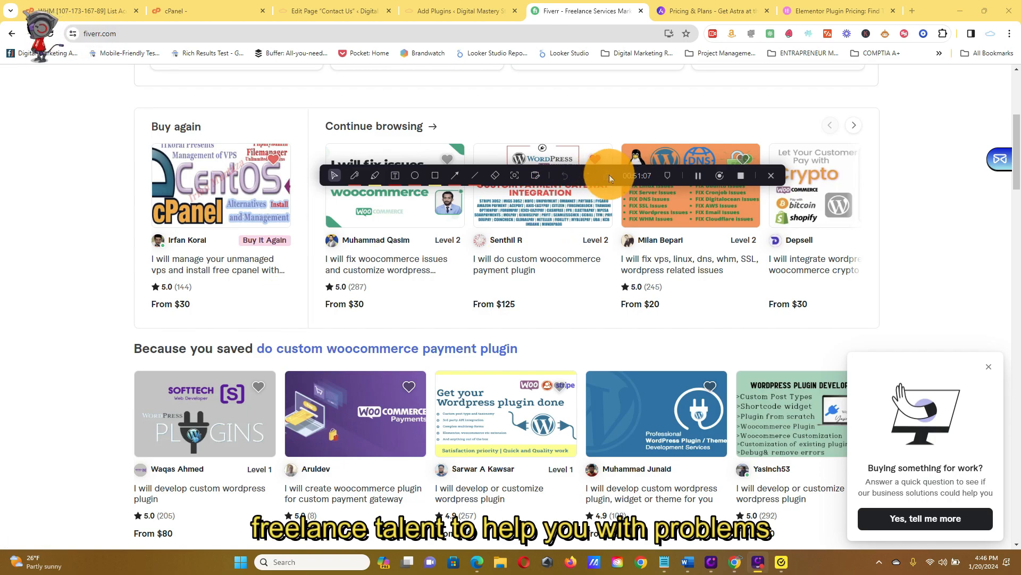
pyautogui.moveTo(599, 173)
pyautogui.mouseDown()
pyautogui.moveTo(686, 85)
pyautogui.moveTo(777, 96)
pyautogui.mouseUp()
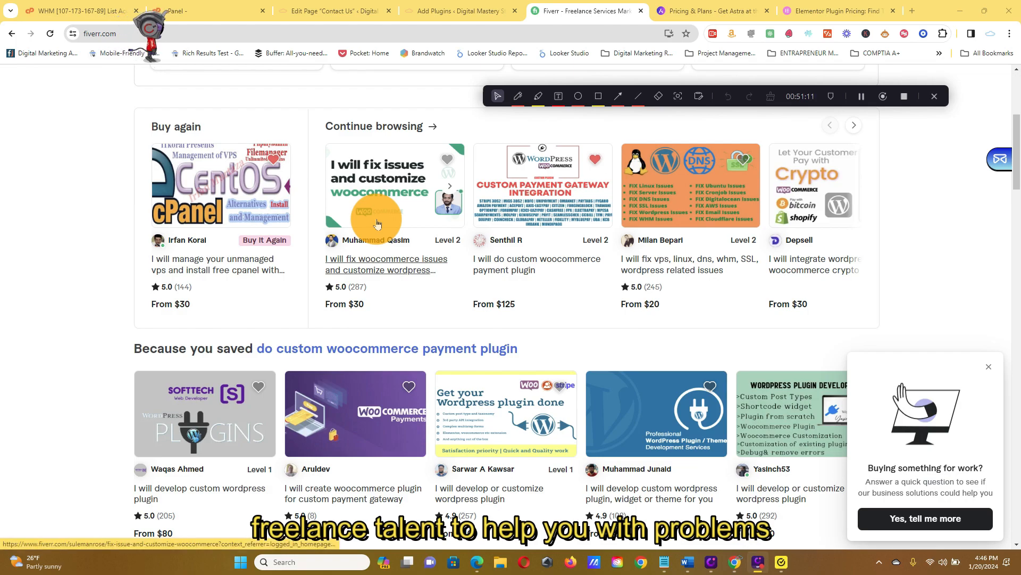
pyautogui.scroll(-5, 789, 252)
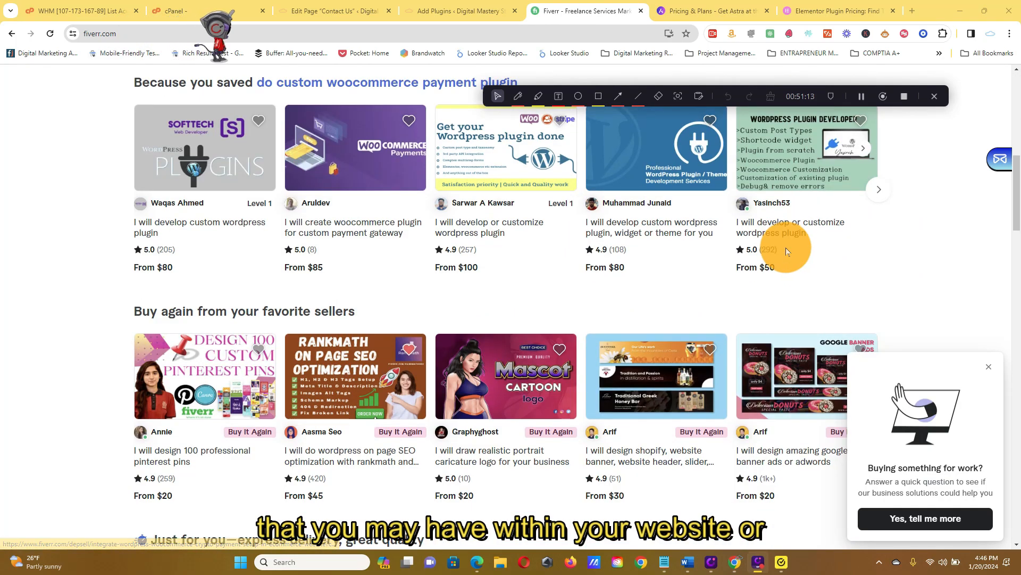
pyautogui.scroll(-5, 785, 247)
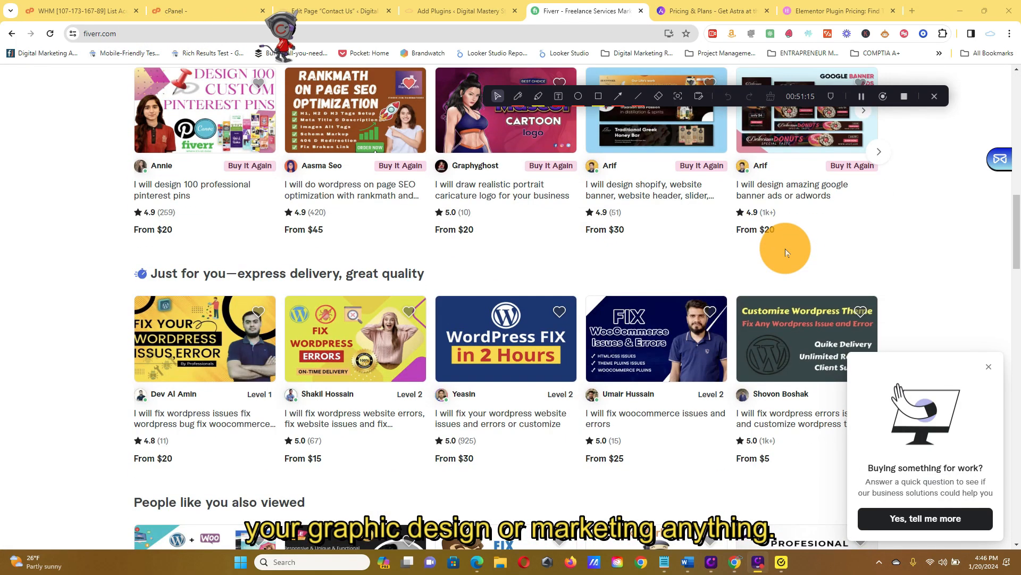
pyautogui.scroll(-5, 786, 248)
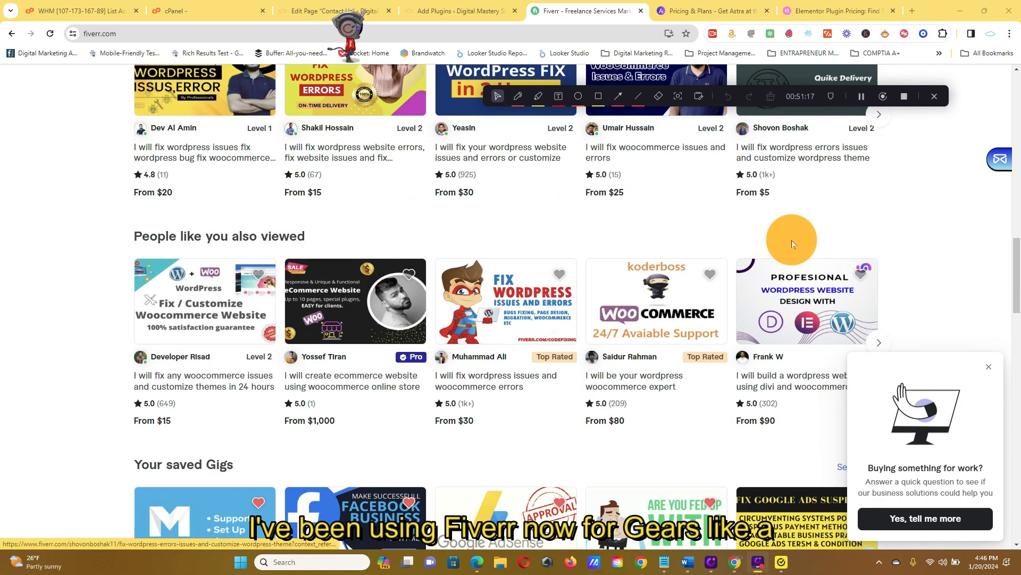
pyautogui.scroll(9, 809, 242)
pyautogui.scroll(10, 832, 244)
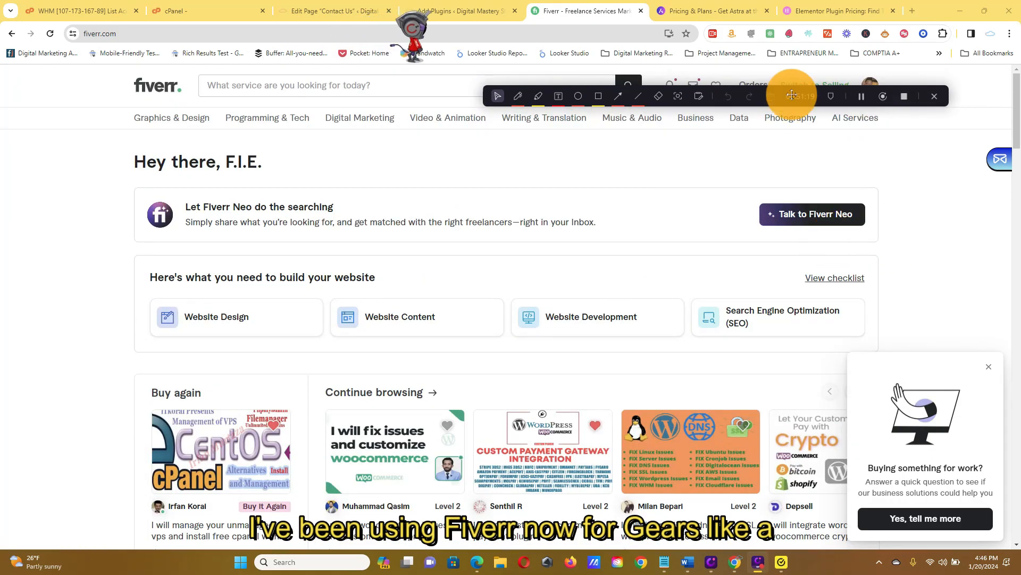
pyautogui.moveTo(785, 96); pyautogui.dragTo(710, 162)
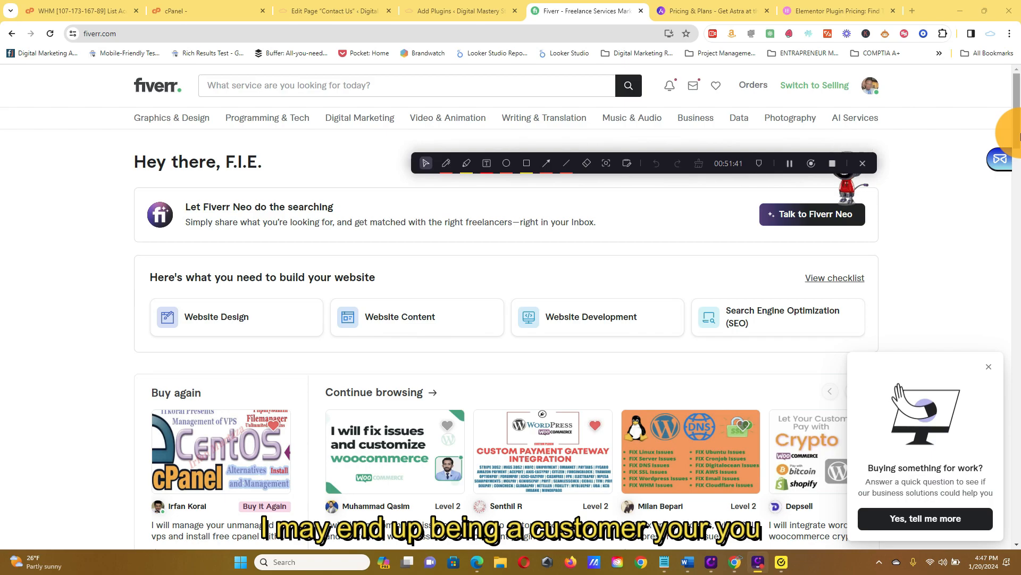
pyautogui.scroll(-5, 1019, 139)
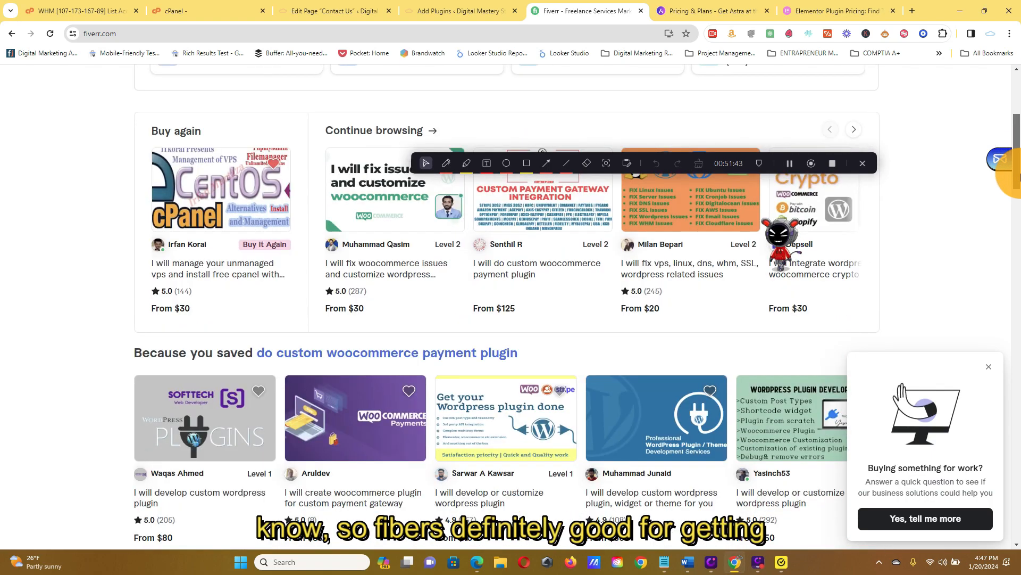
pyautogui.scroll(5, 479, 220)
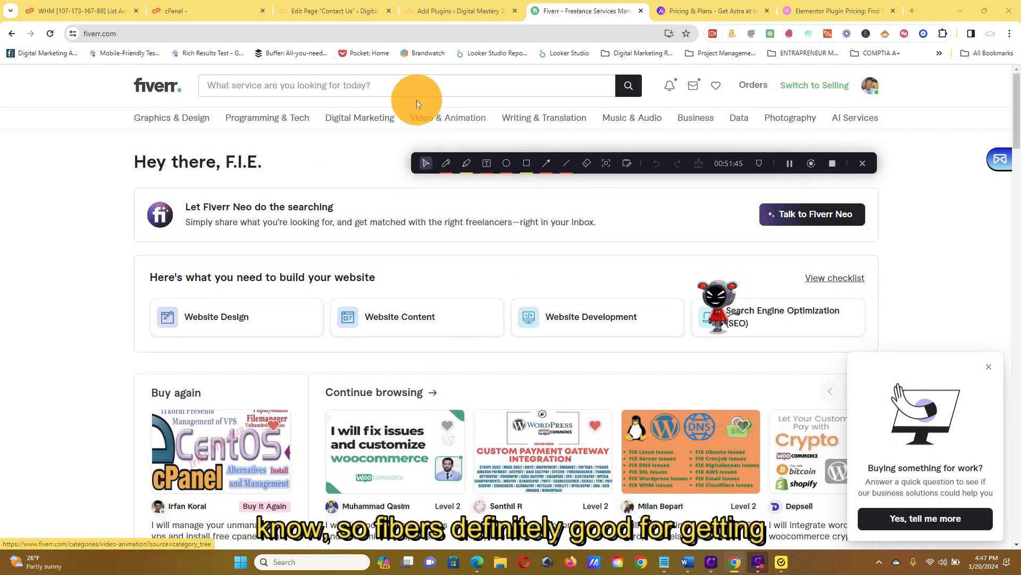
# Search Fiverr for the popular term "logo design" and browse the sample images of the $110 timeless modern minimalist logo gig.
pyautogui.click(399, 86)
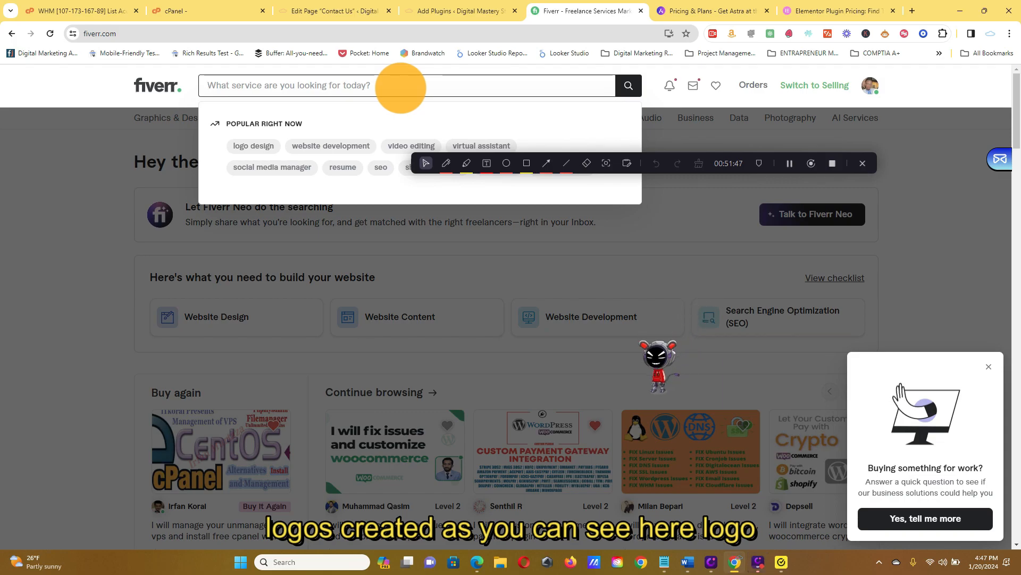
pyautogui.click(242, 145)
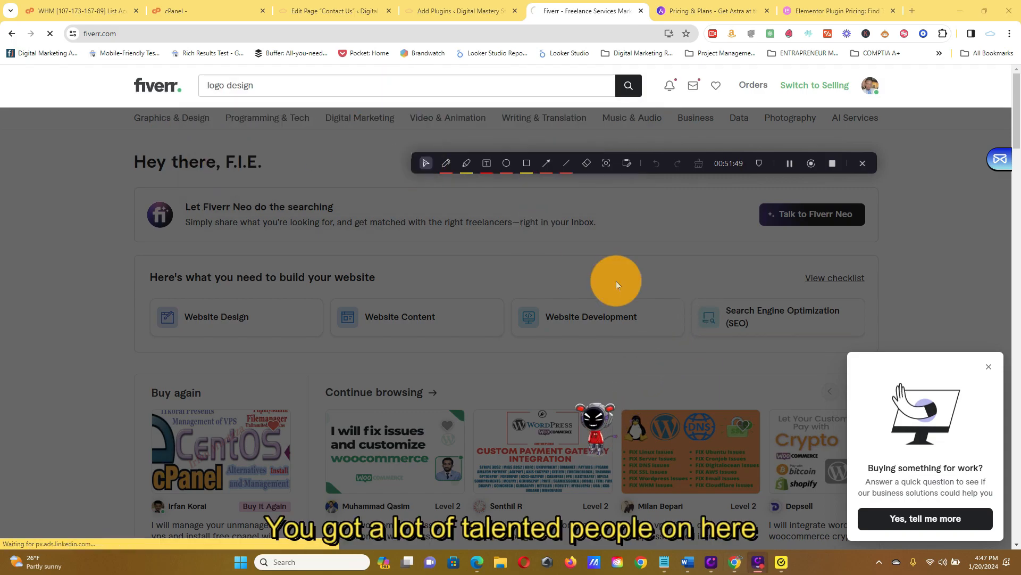
pyautogui.scroll(-3, 634, 286)
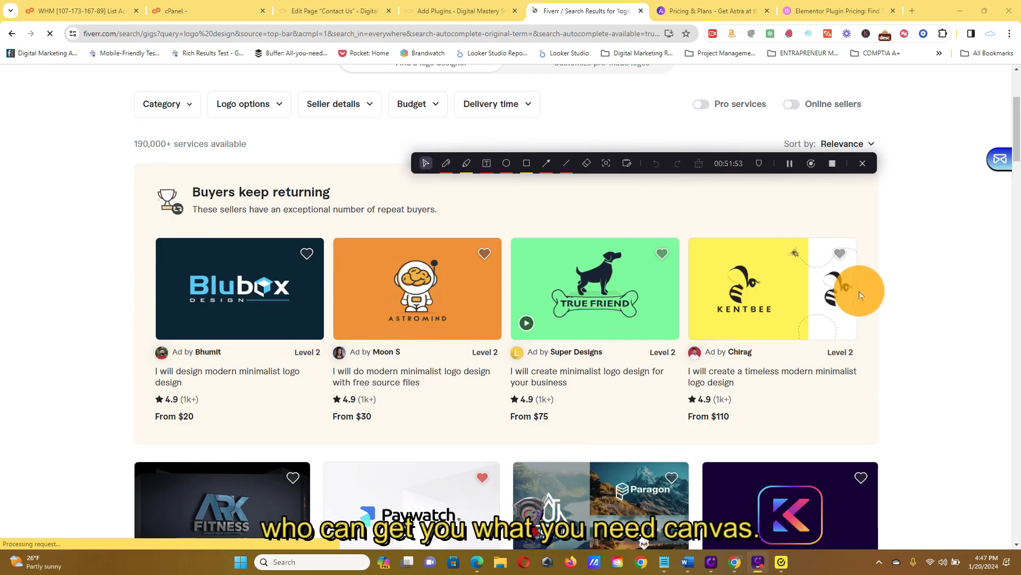
pyautogui.click(846, 290)
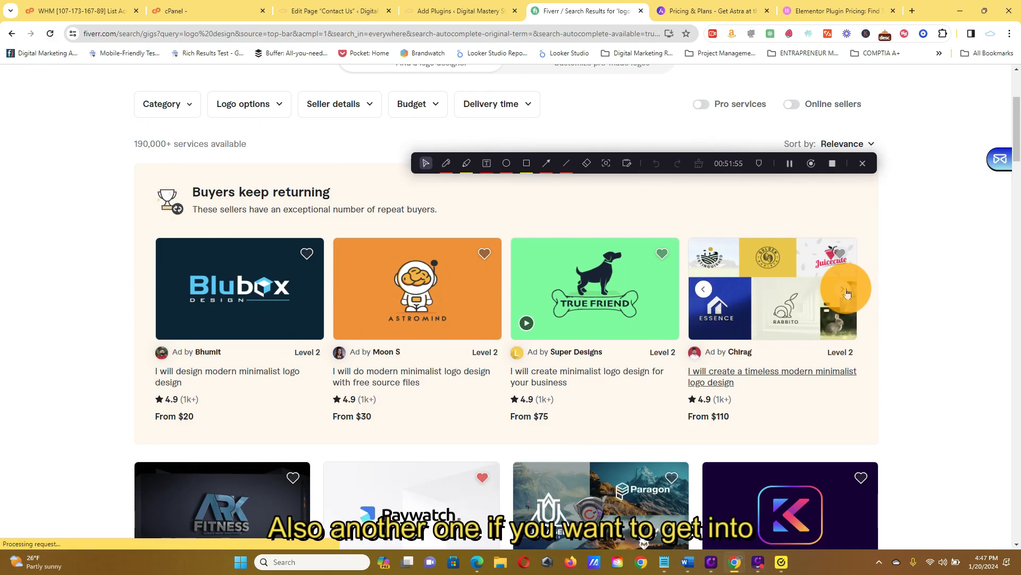
pyautogui.click(845, 291)
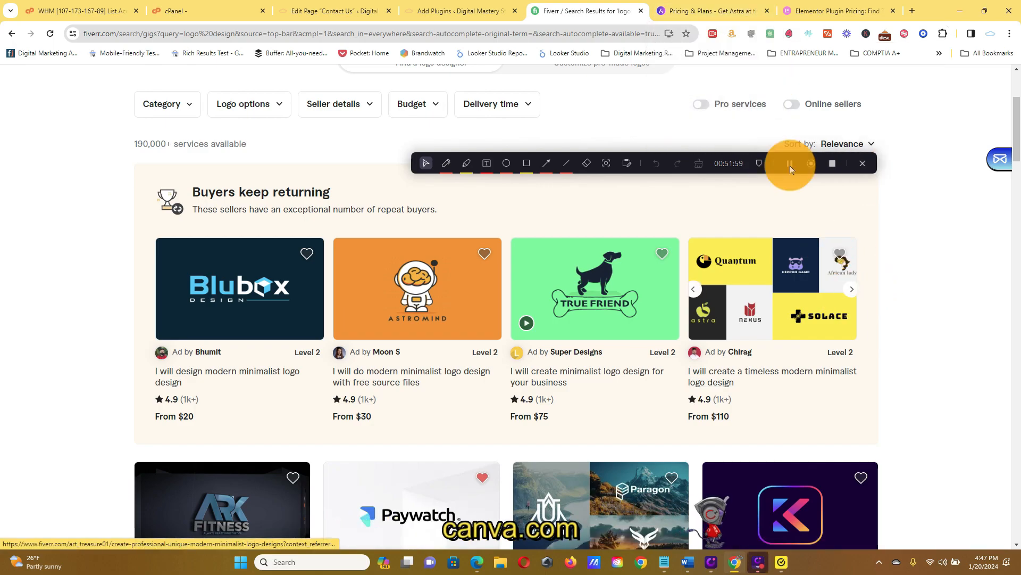
# Search the web for "CANVA.CIOM" in the Astra pricing tab, open canva.com from the results and look through its home page.
pyautogui.click(662, 11)
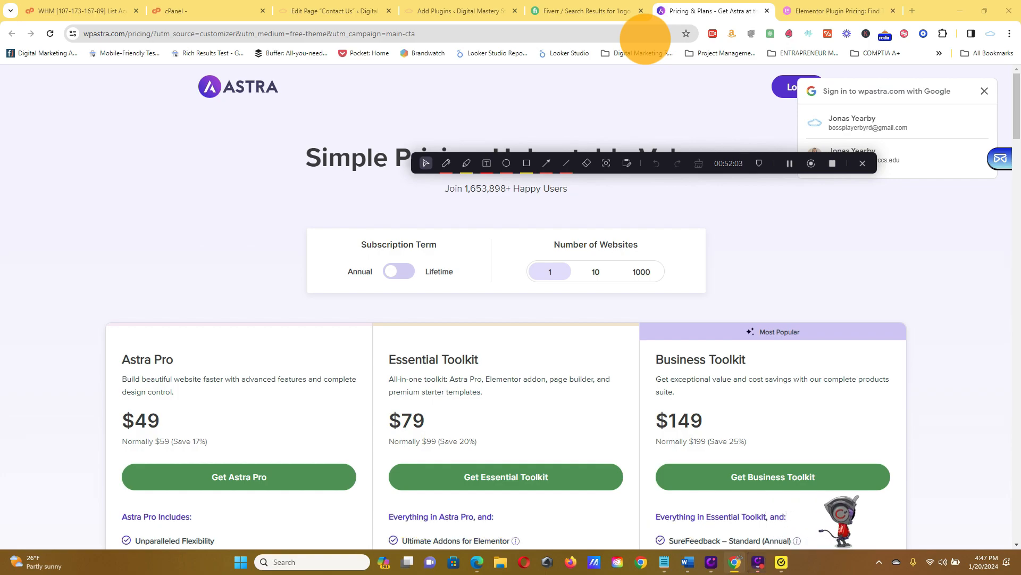
pyautogui.click(646, 35)
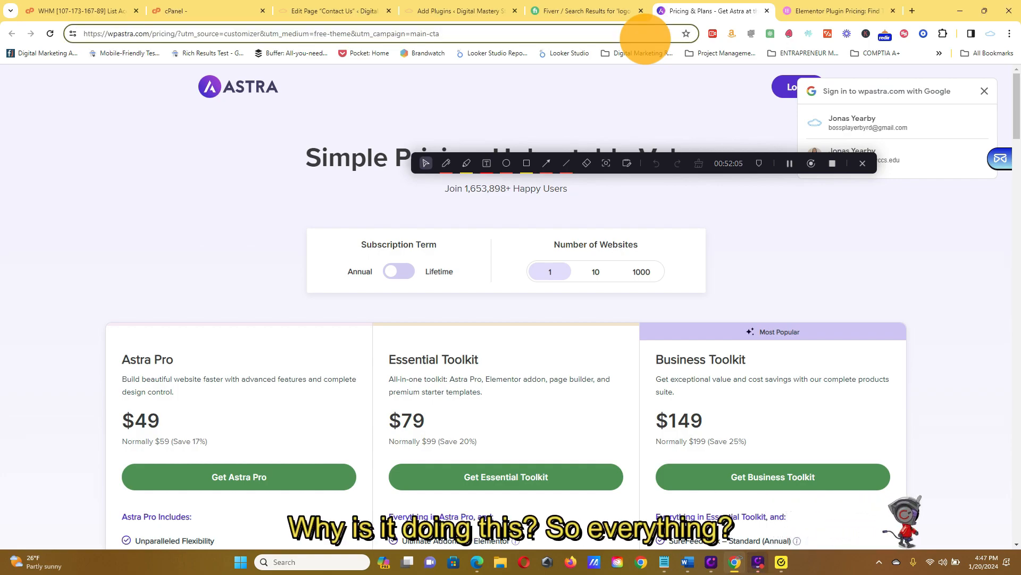
pyautogui.hotkey('ctrl', 'a')
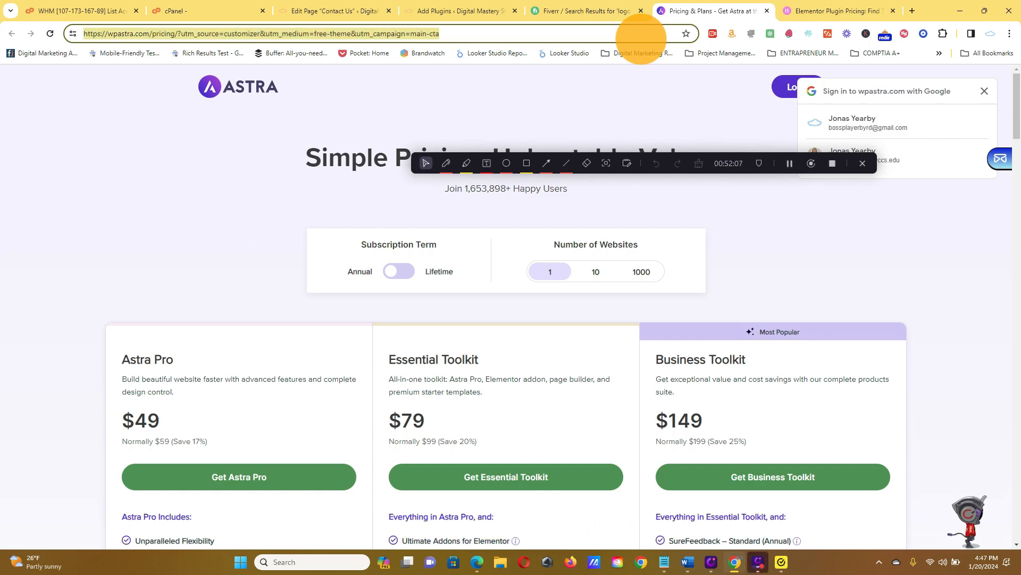
pyautogui.write('CANVA.CIOM')
pyautogui.press('Return')
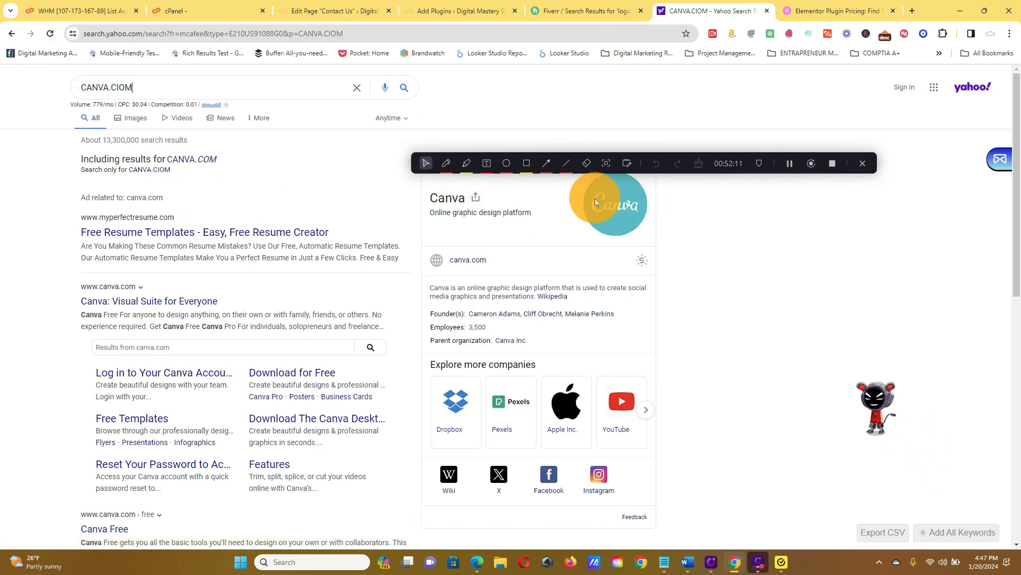
pyautogui.click(468, 263)
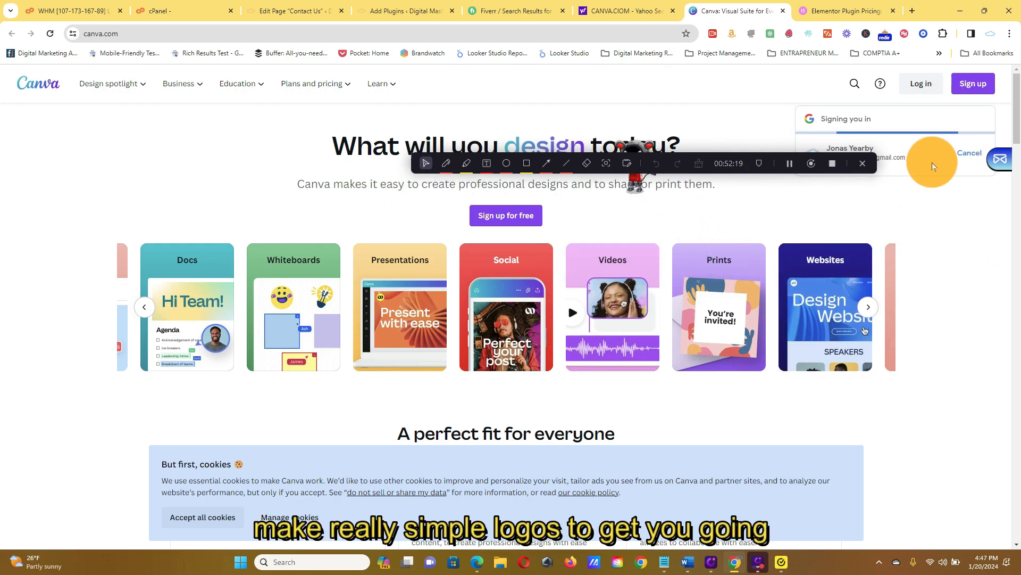
pyautogui.scroll(-10, 15, 167)
pyautogui.scroll(-18, 15, 166)
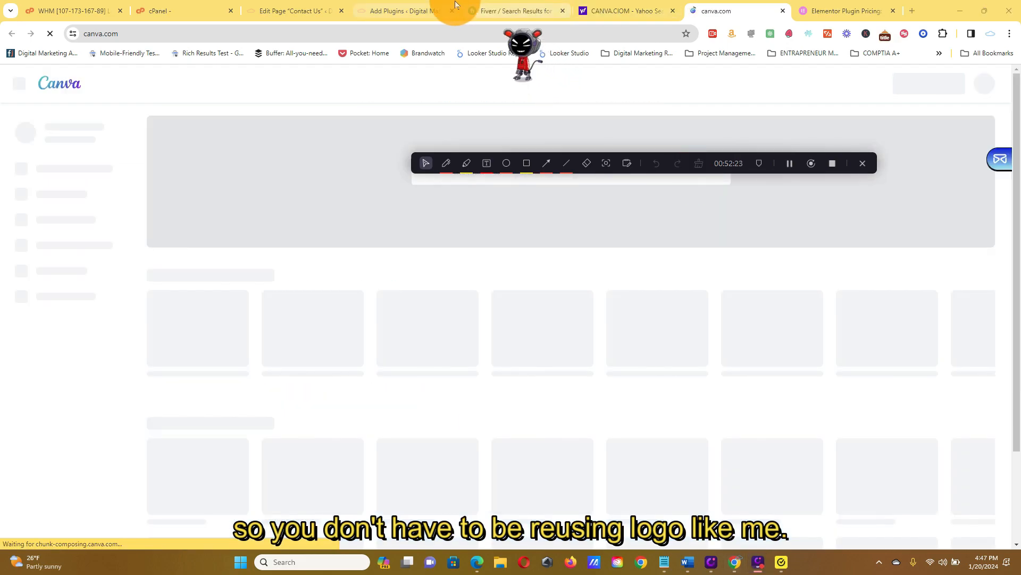
# Revisit the open Canva and Fiverr pages, ending on the WordPress Add Plugins page.
pyautogui.click(454, 6)
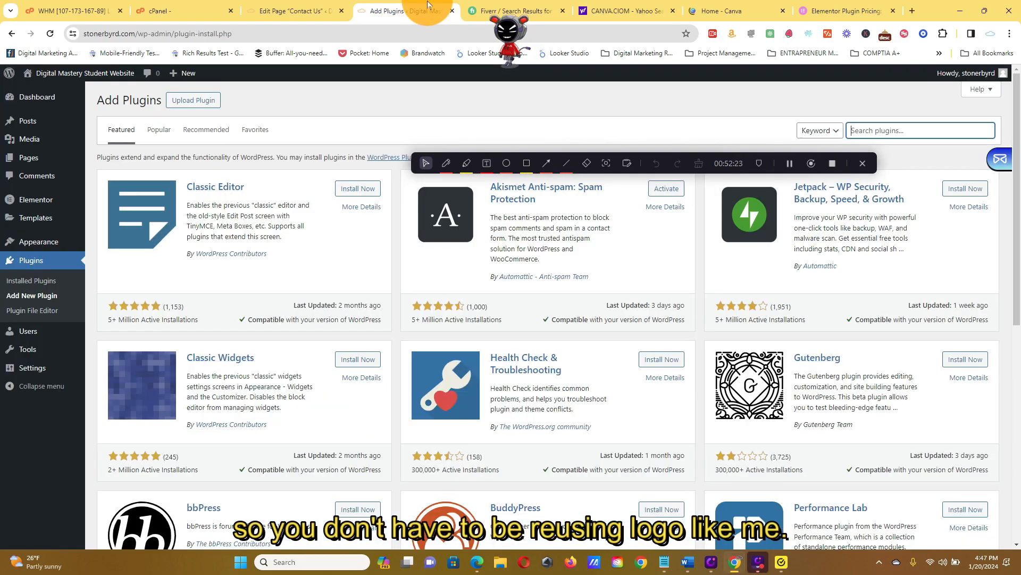
pyautogui.click(648, 6)
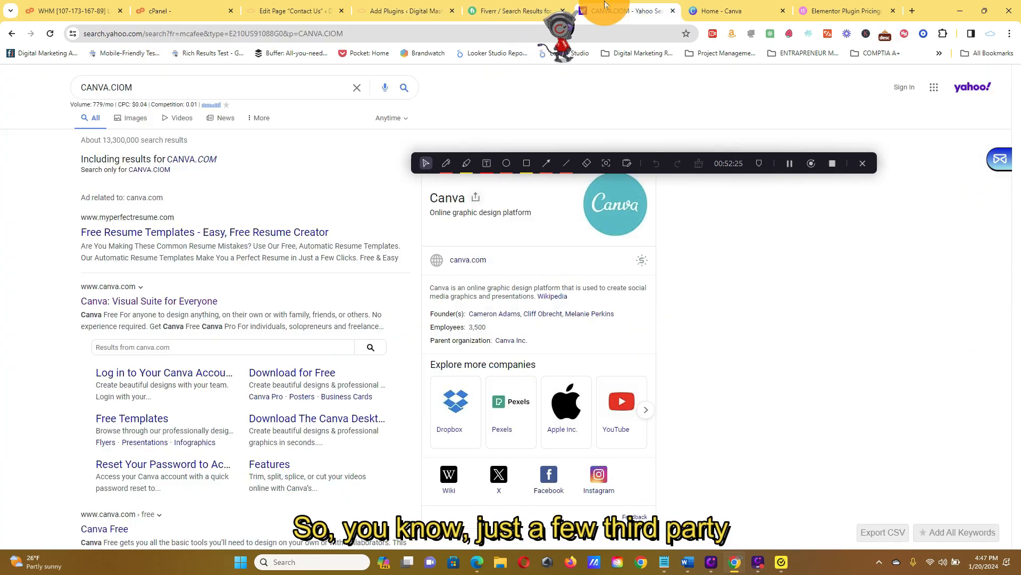
pyautogui.click(705, 6)
pyautogui.click(545, 6)
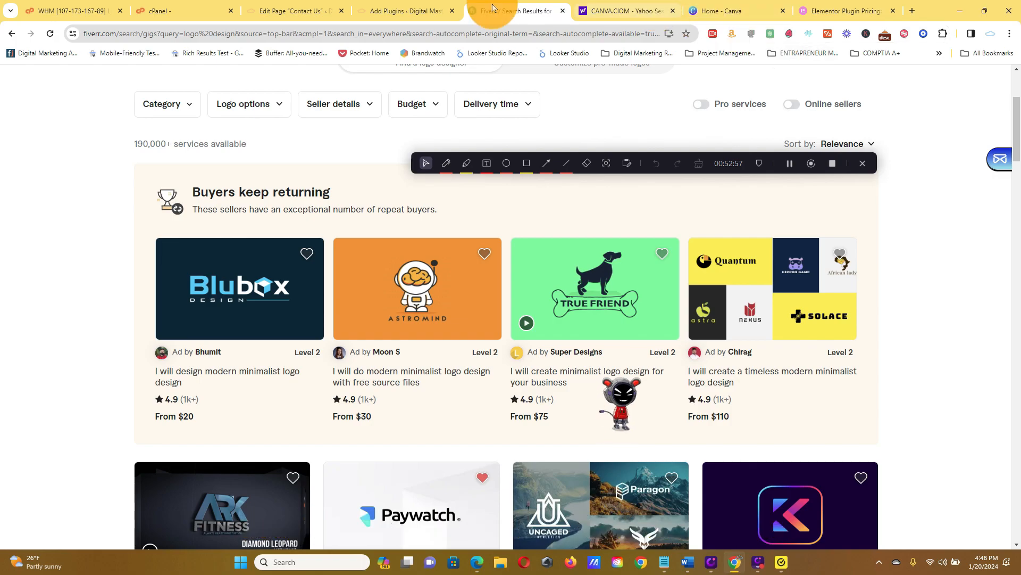
pyautogui.click(401, 11)
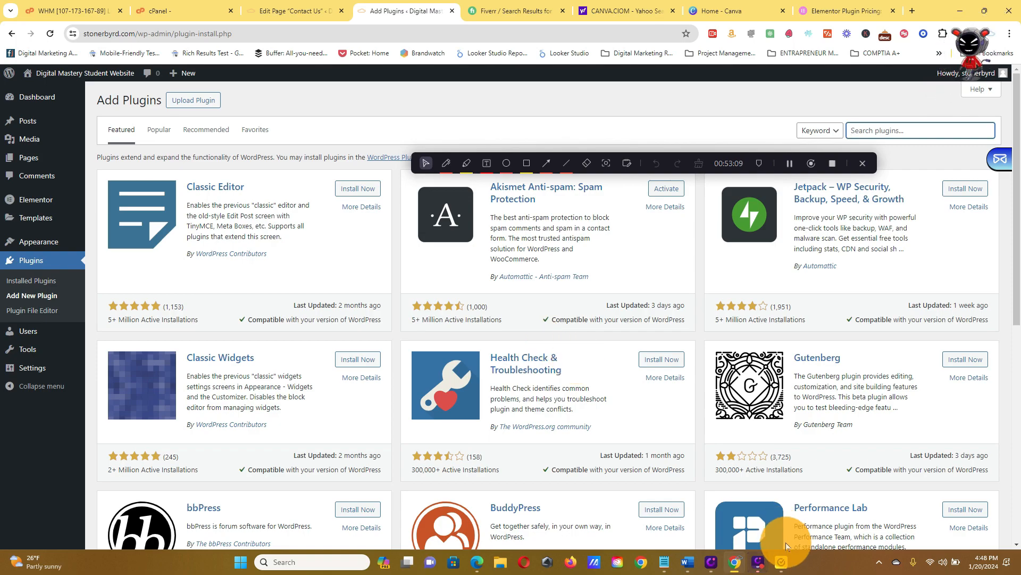
pyautogui.click(768, 563)
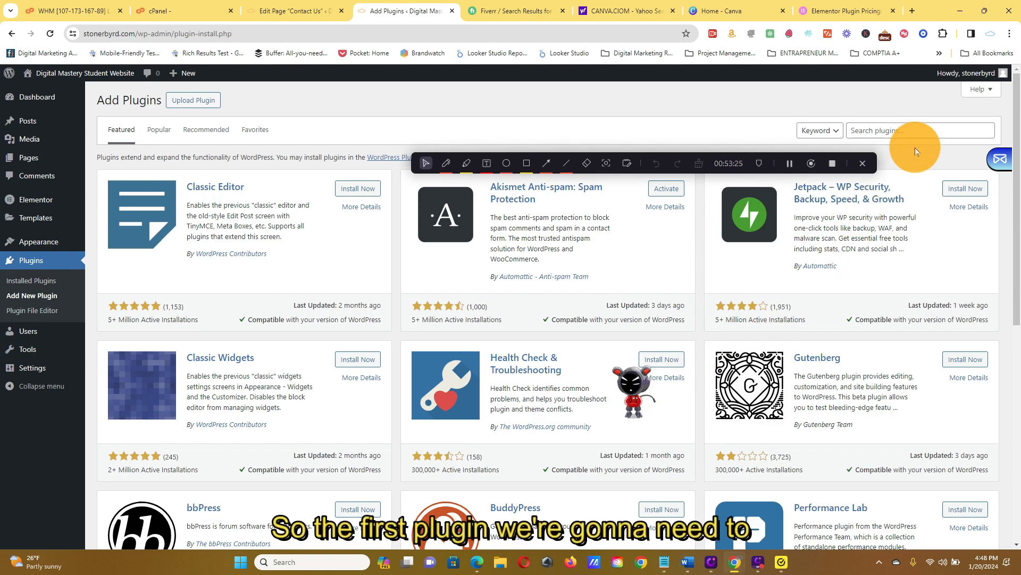
# Search the plugin directory for "woocommerce", and install and activate the WooCommerce plugin.
pyautogui.click(920, 131)
pyautogui.write('woocommerce')
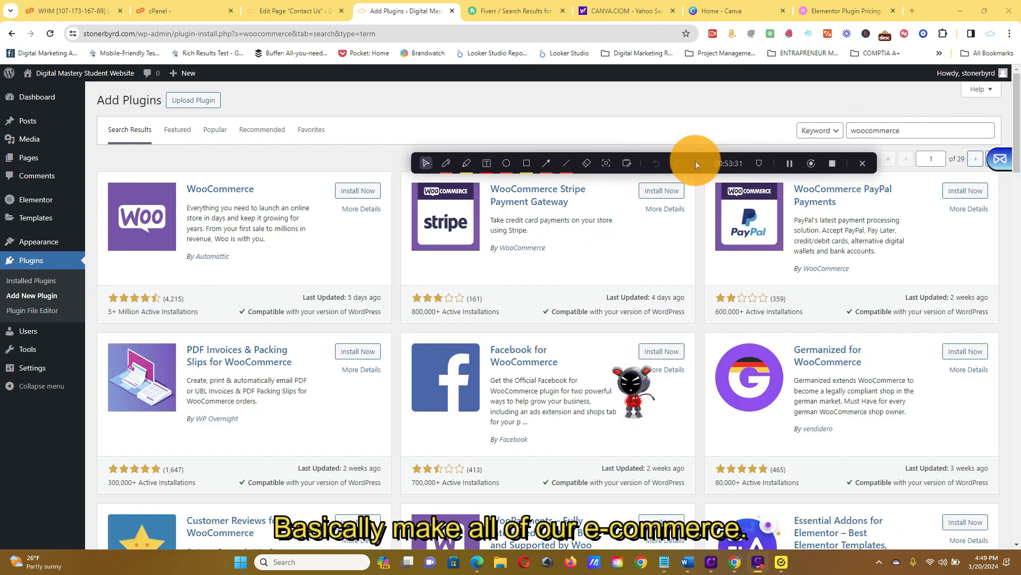
pyautogui.moveTo(681, 166); pyautogui.dragTo(679, 97)
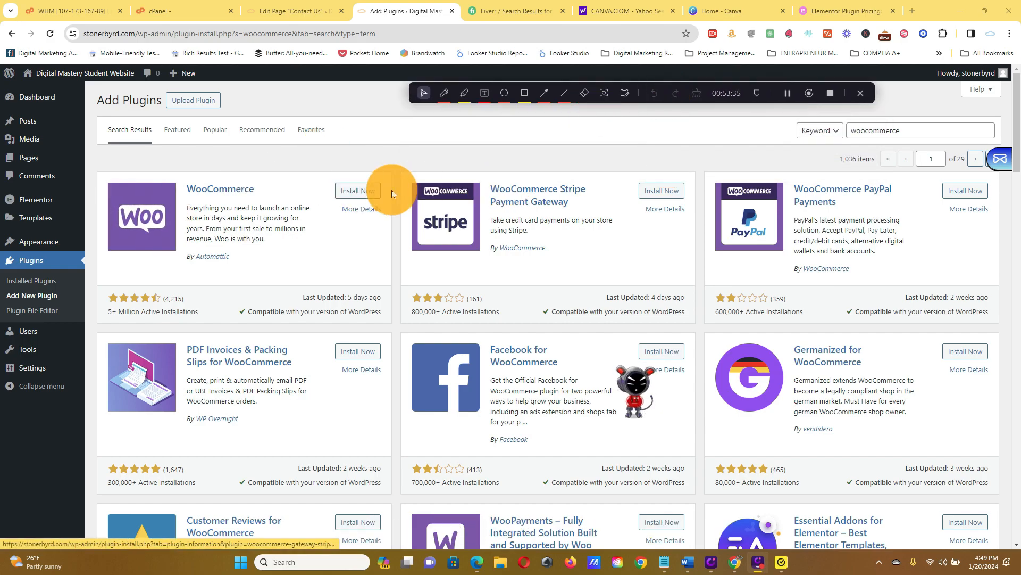
pyautogui.click(374, 191)
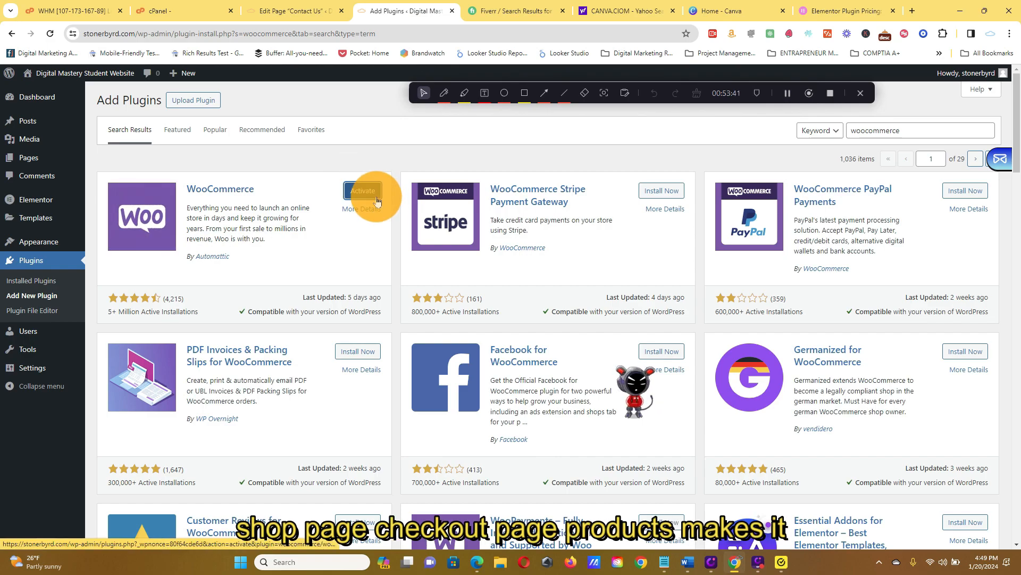
pyautogui.click(376, 199)
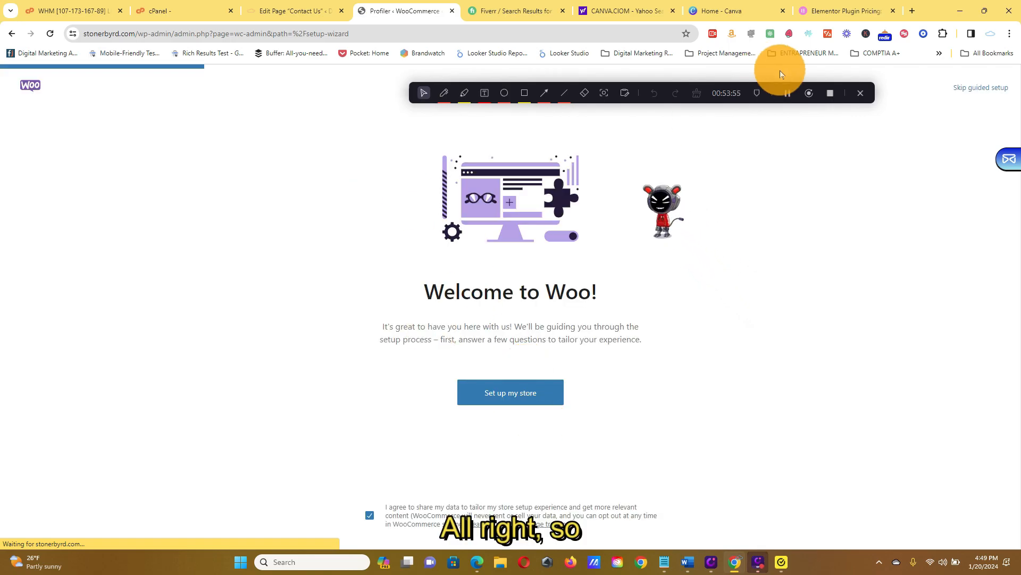
# Skip WooCommerce's guided setup, set the business location to United States (US) — Virginia and continue to the store.
pyautogui.moveTo(725, 94); pyautogui.dragTo(617, 50)
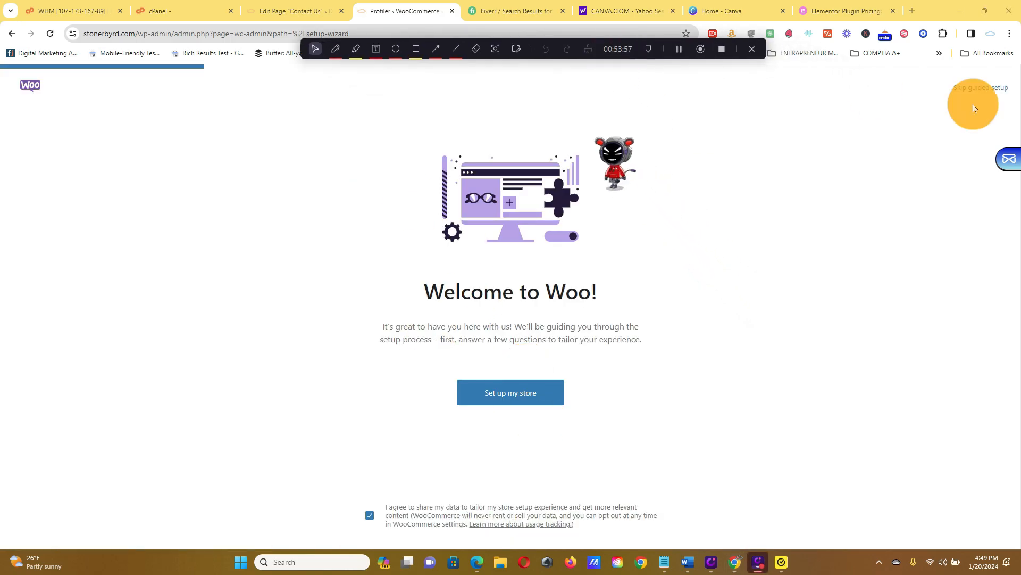
pyautogui.click(997, 89)
pyautogui.click(564, 216)
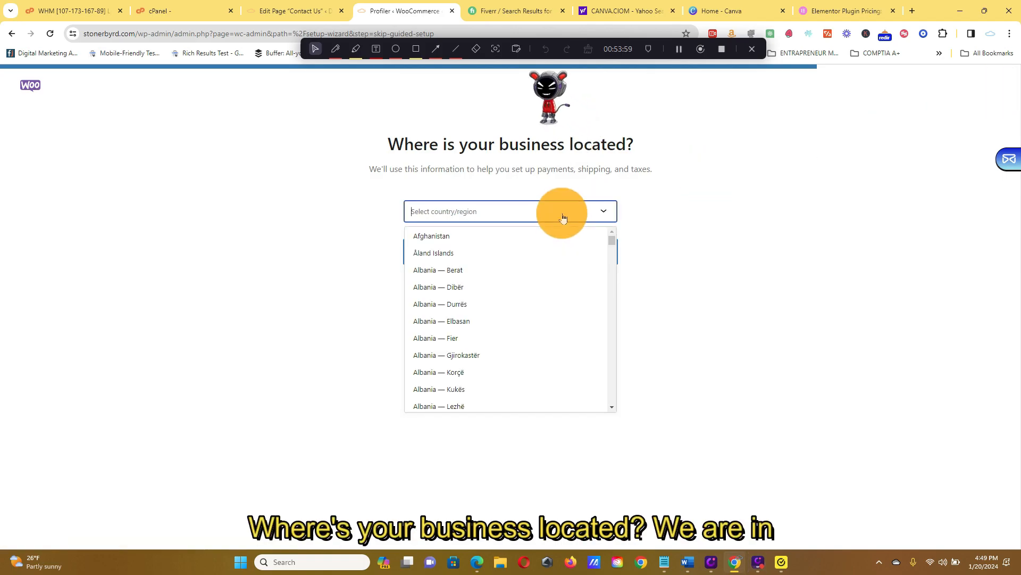
pyautogui.write('virginia')
pyautogui.click(547, 238)
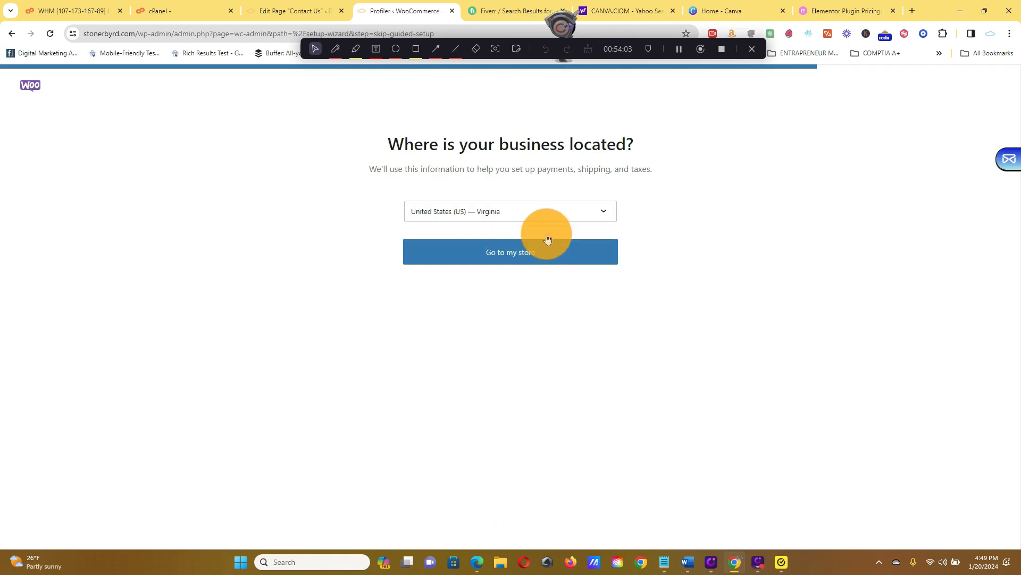
pyautogui.click(543, 255)
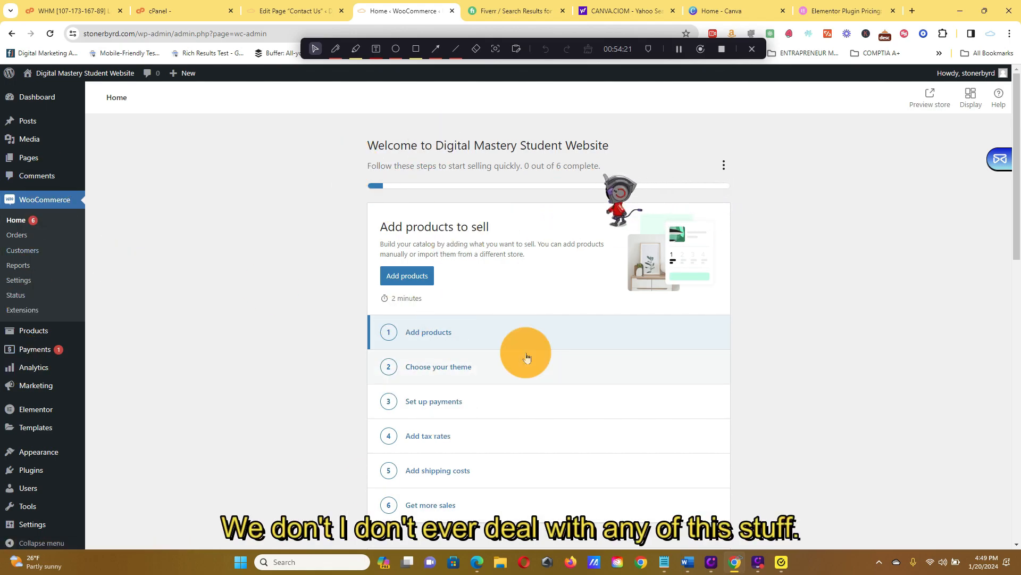
pyautogui.moveTo(51, 169)
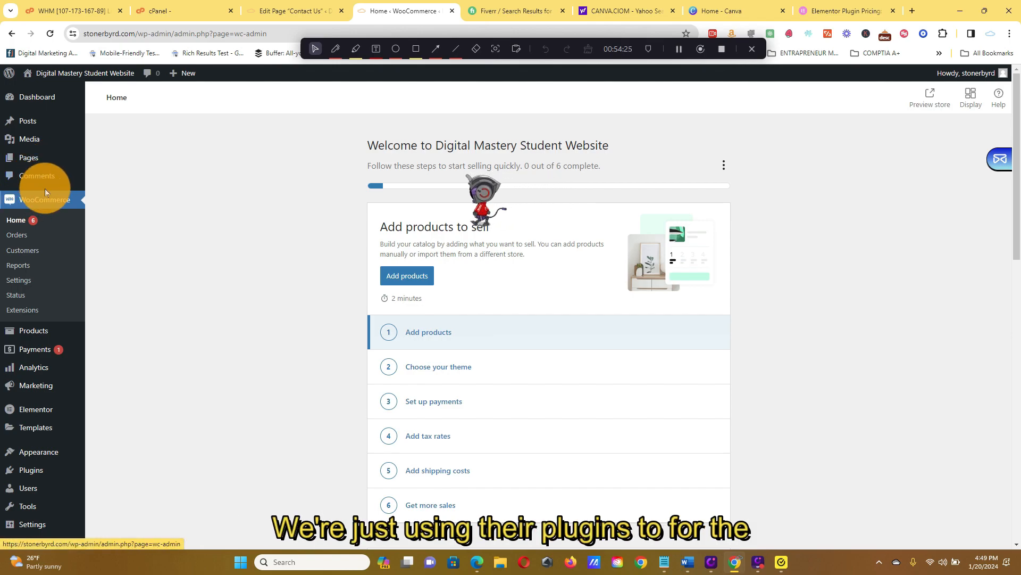
# Look over the WooCommerce Orders and Customers pages, including the filter choices for which customers to show.
pyautogui.moveTo(62, 330)
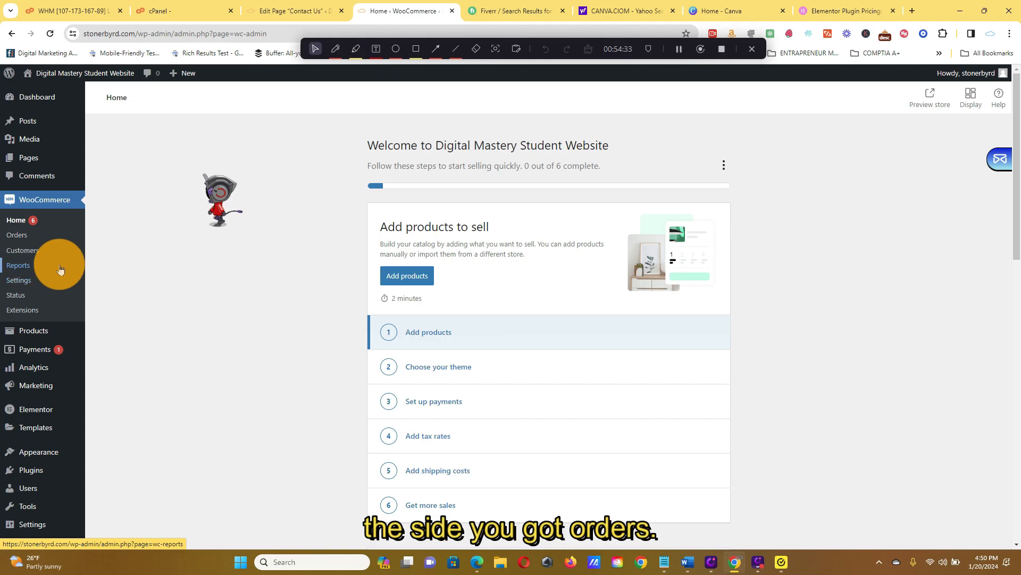
pyautogui.click(41, 243)
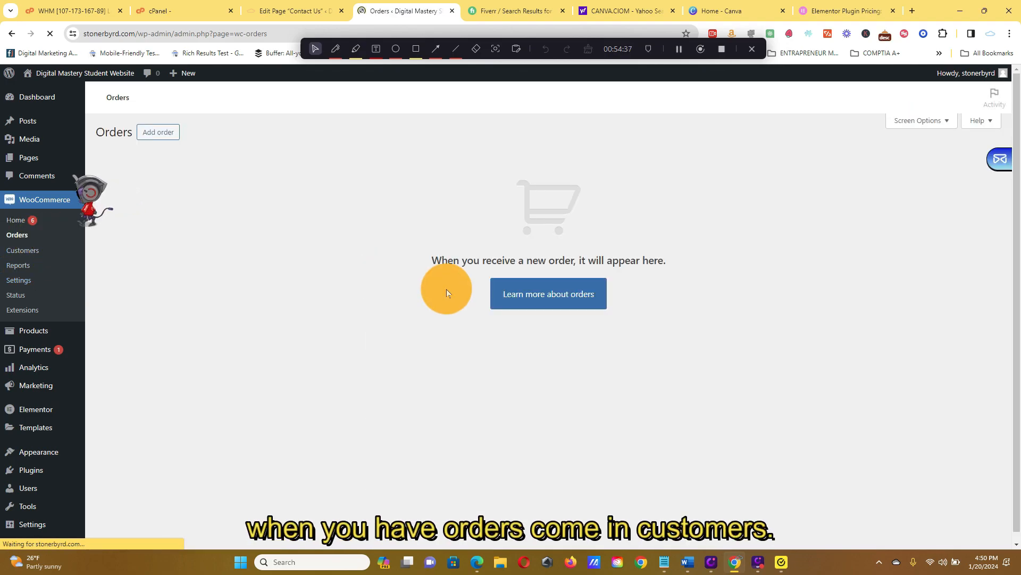
pyautogui.click(36, 254)
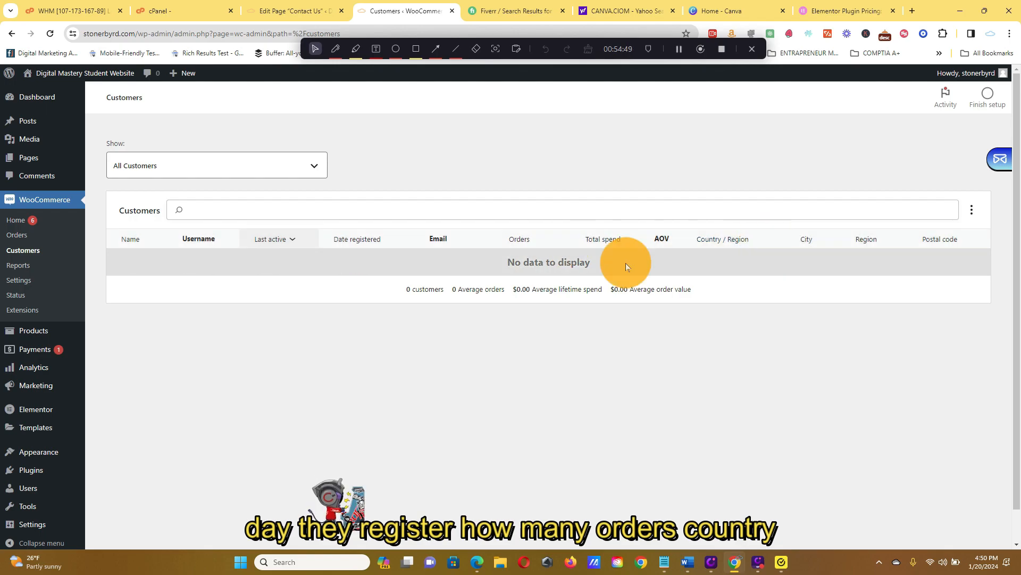
pyautogui.click(280, 162)
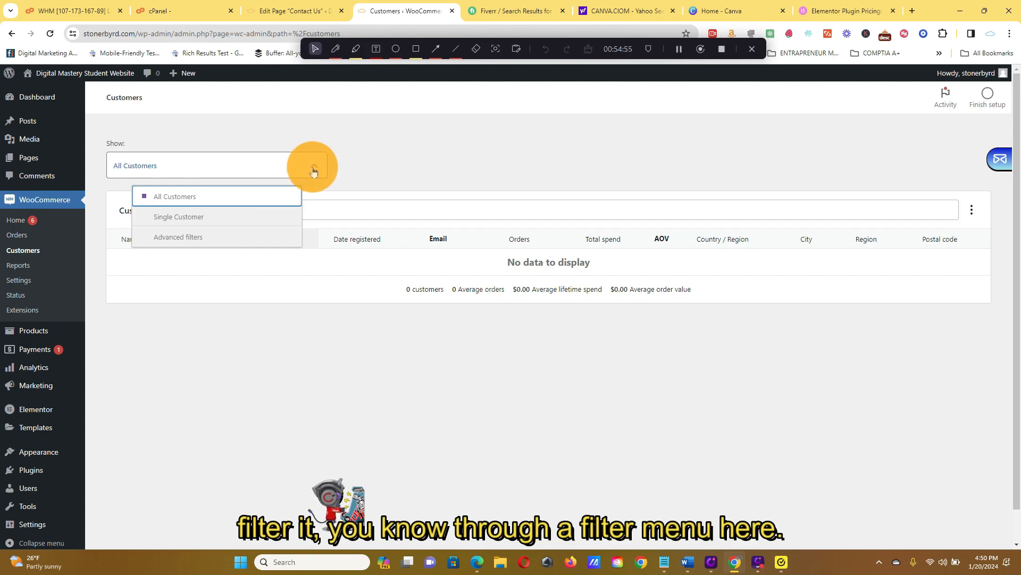
pyautogui.click(396, 165)
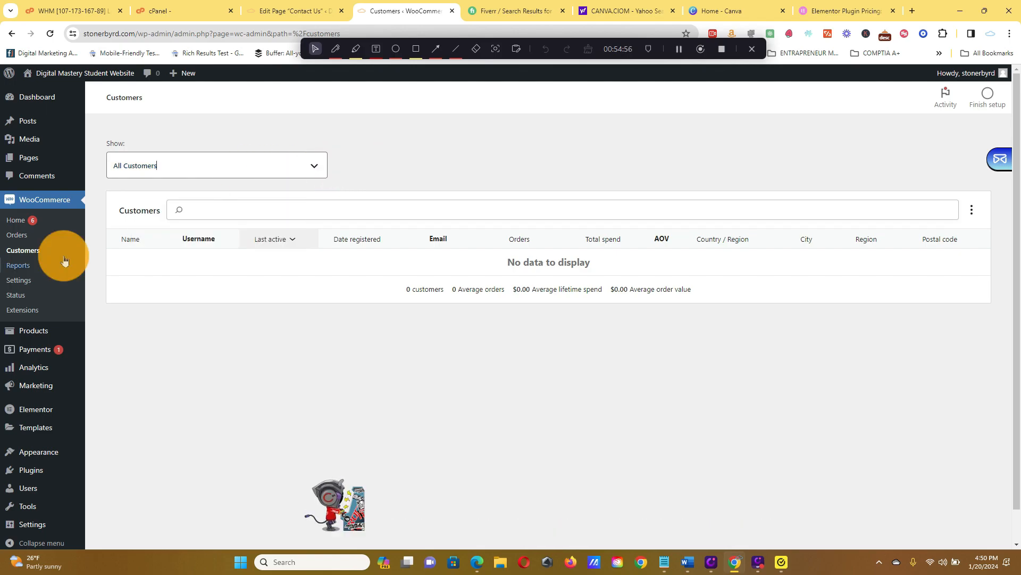
# Review WooCommerce's General settings, from the store address down to the coupon and currency options.
pyautogui.click(35, 283)
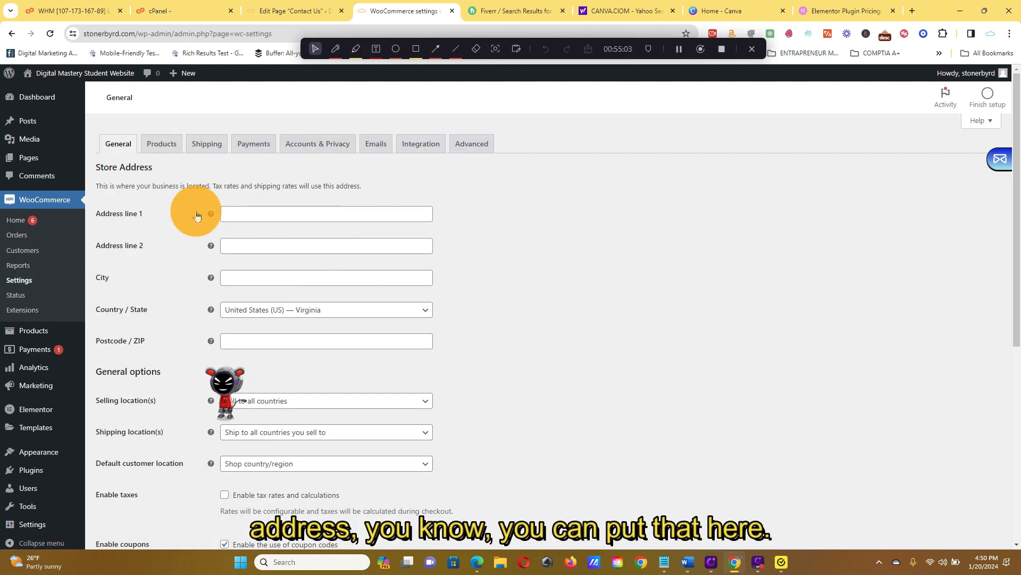
pyautogui.scroll(-6, 350, 279)
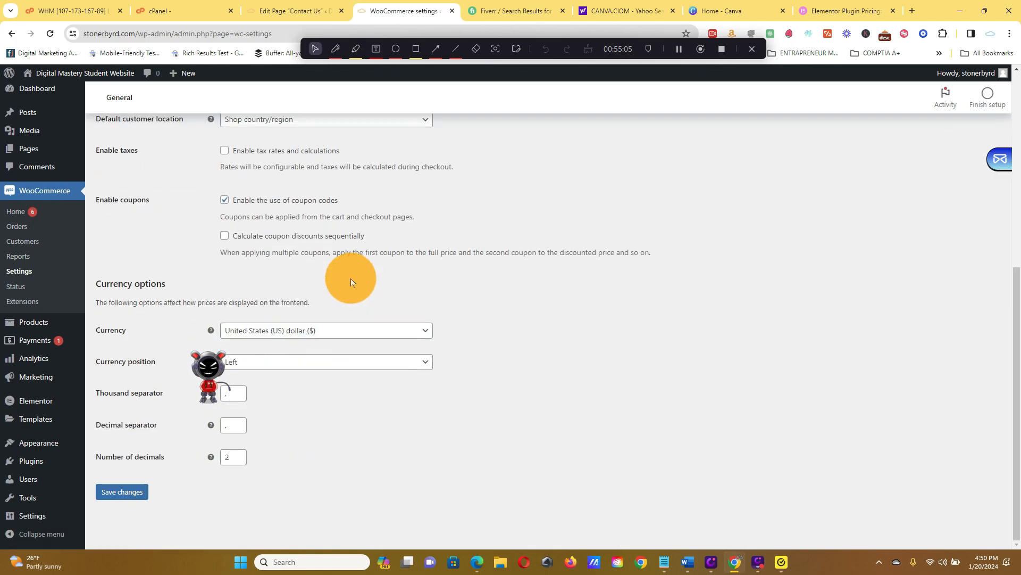
pyautogui.scroll(6, 350, 278)
pyautogui.scroll(-6, 256, 285)
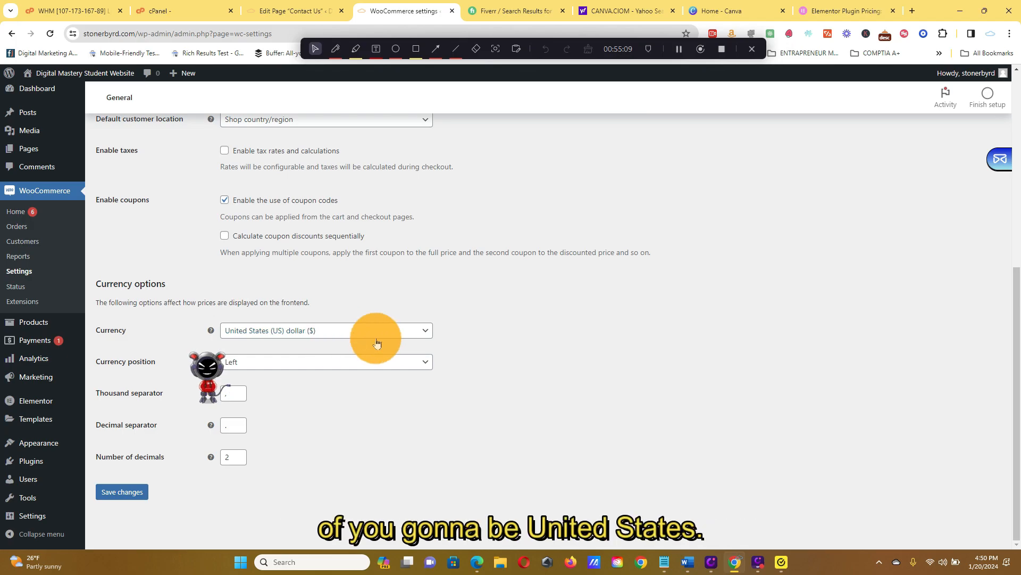
pyautogui.scroll(6, 376, 339)
# Review the Products settings sections: General, Inventory, Downloadable products, Approved download directories and Advanced.
pyautogui.click(152, 145)
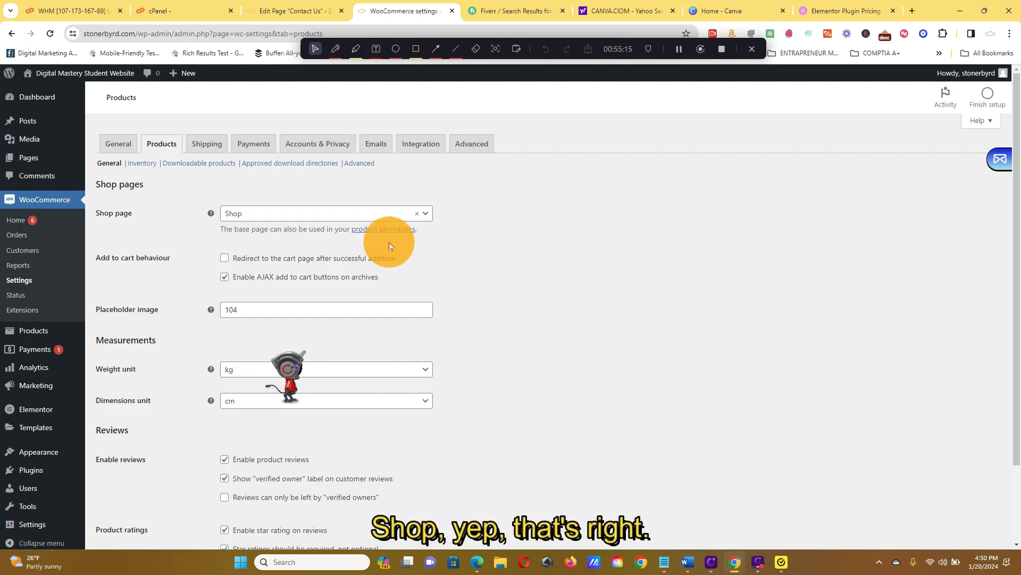
pyautogui.scroll(-2, 388, 240)
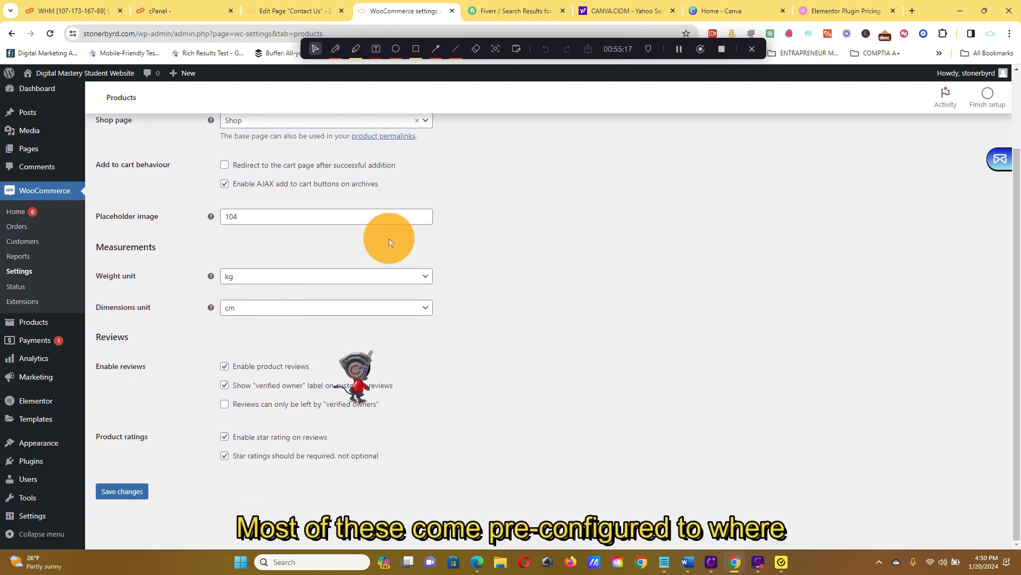
pyautogui.scroll(2, 406, 253)
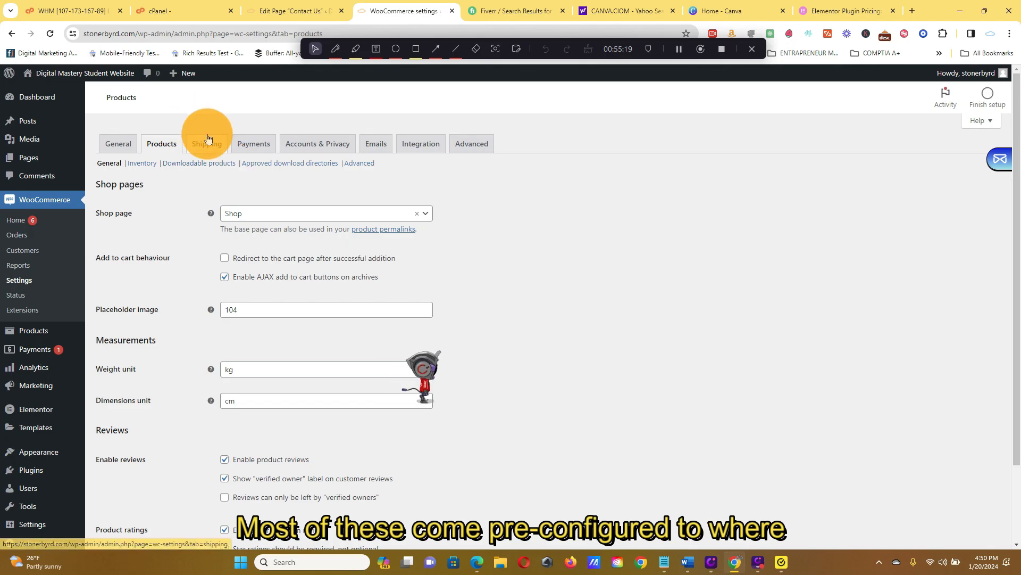
pyautogui.click(143, 164)
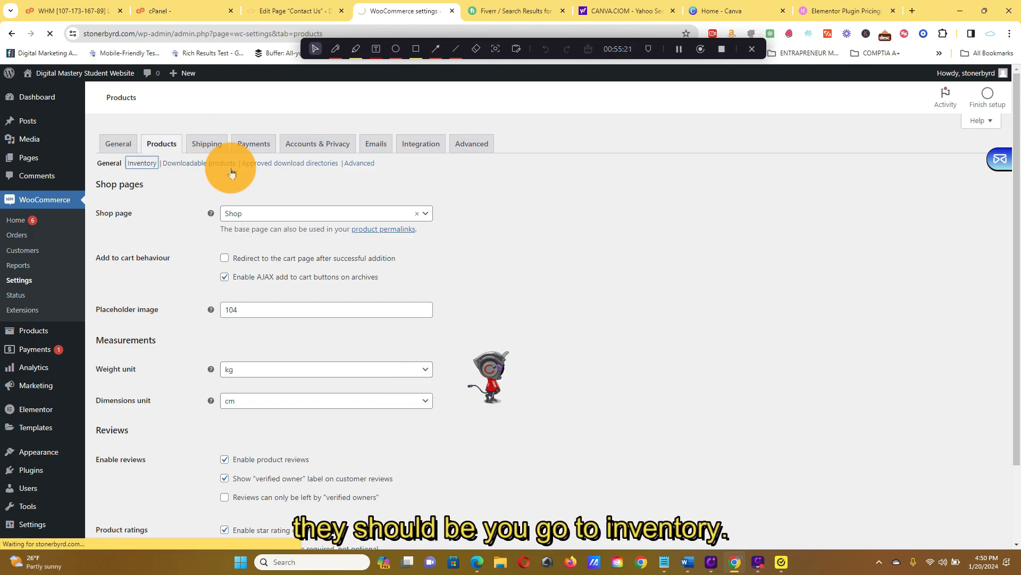
pyautogui.scroll(-1, 386, 205)
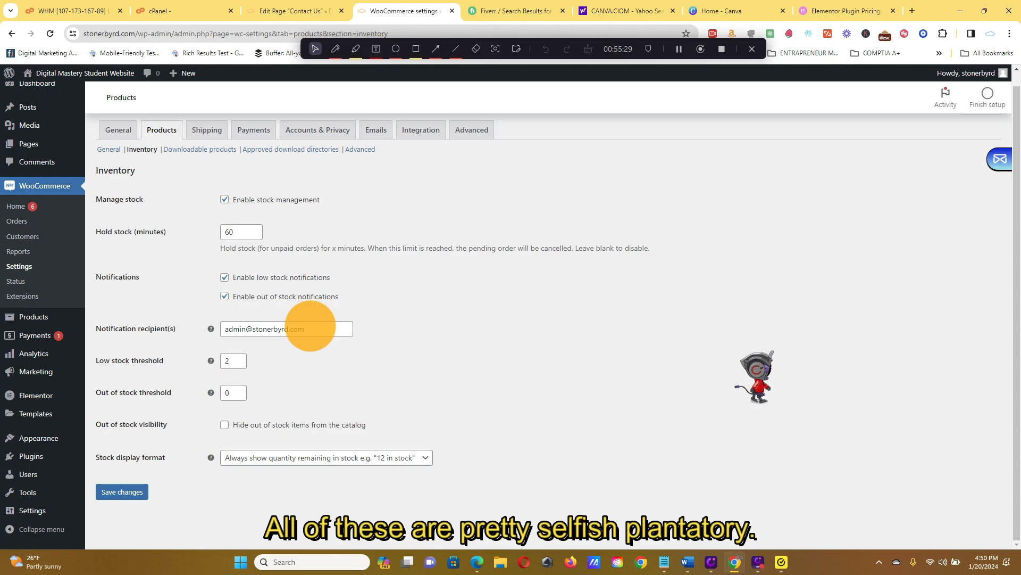
pyautogui.click(218, 151)
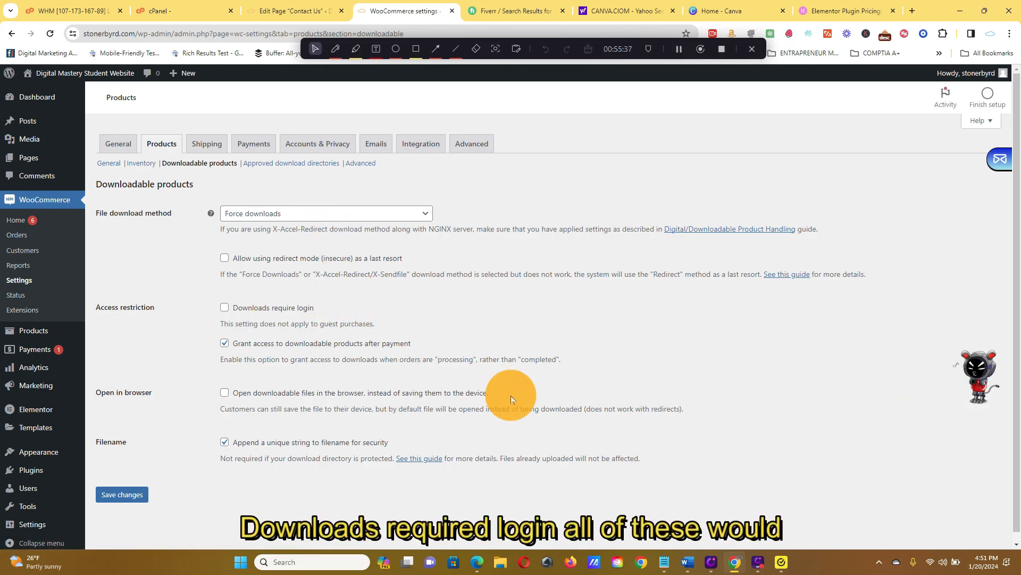
pyautogui.click(270, 163)
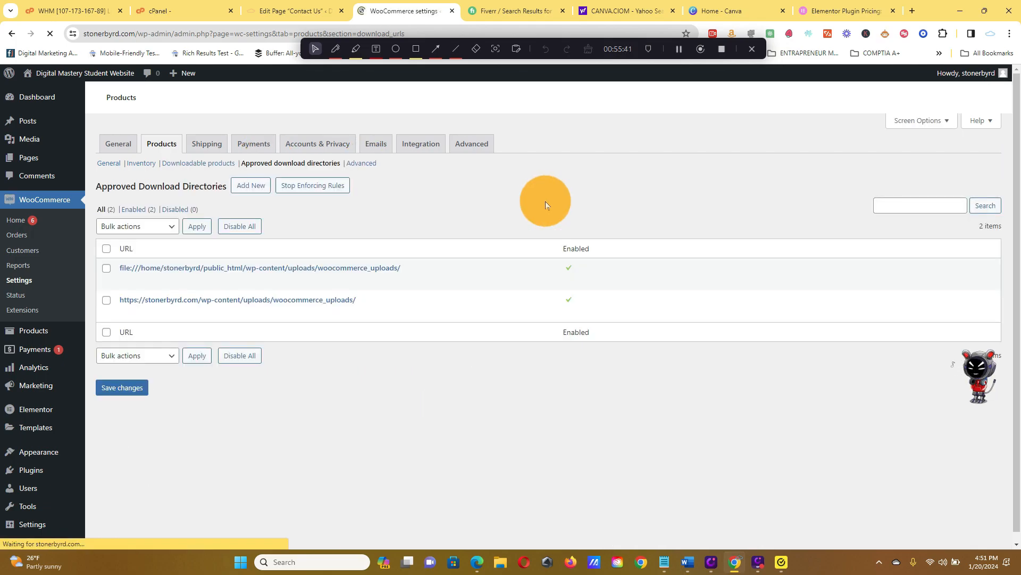
pyautogui.click(362, 163)
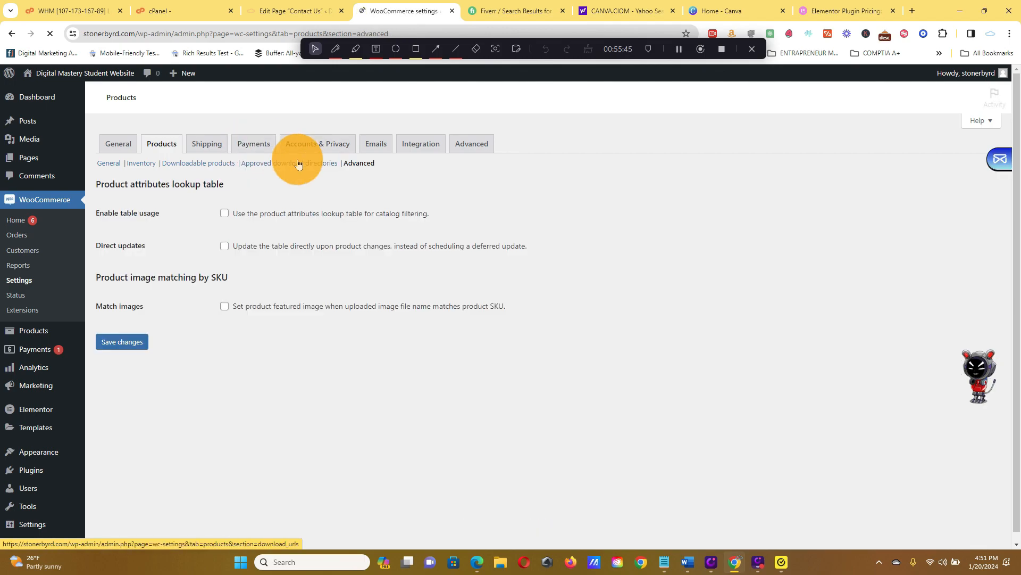
# Check WooCommerce's Integration settings and the payment methods offered in the Payments settings.
pyautogui.click(411, 148)
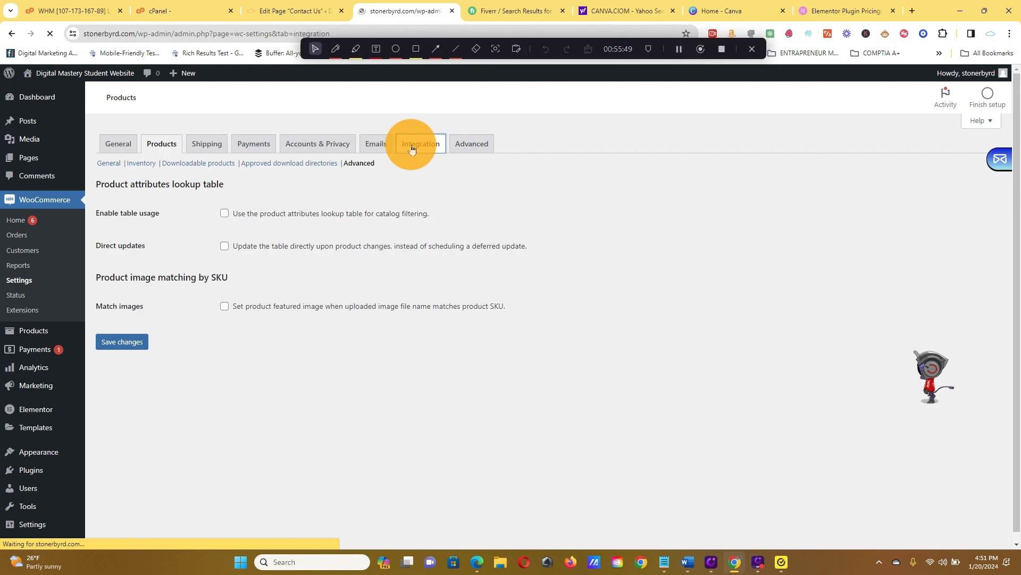
pyautogui.click(275, 146)
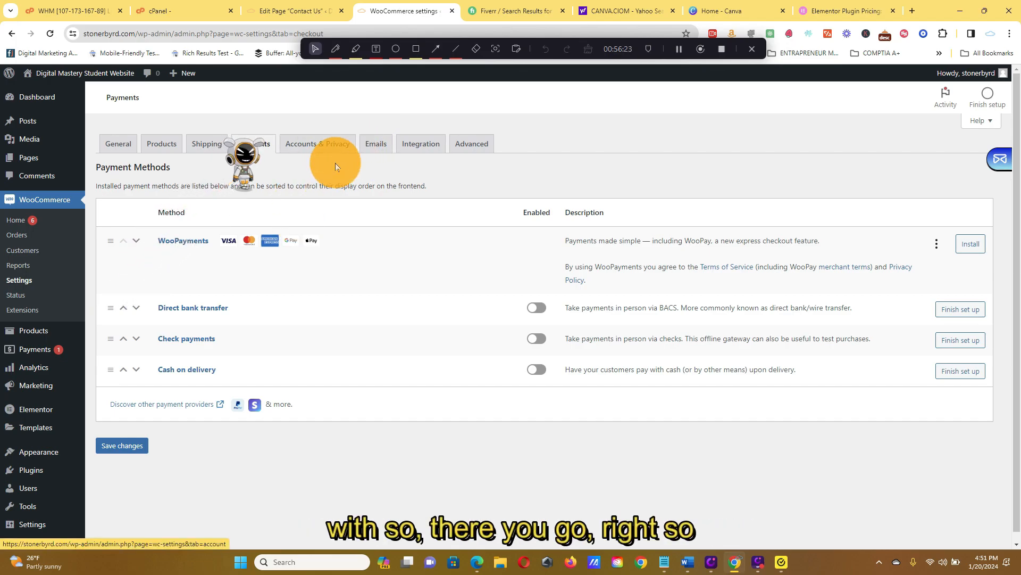
# In the Accounts & Privacy settings, allow customers to create an account and log into an existing one during checkout, and save.
pyautogui.click(353, 146)
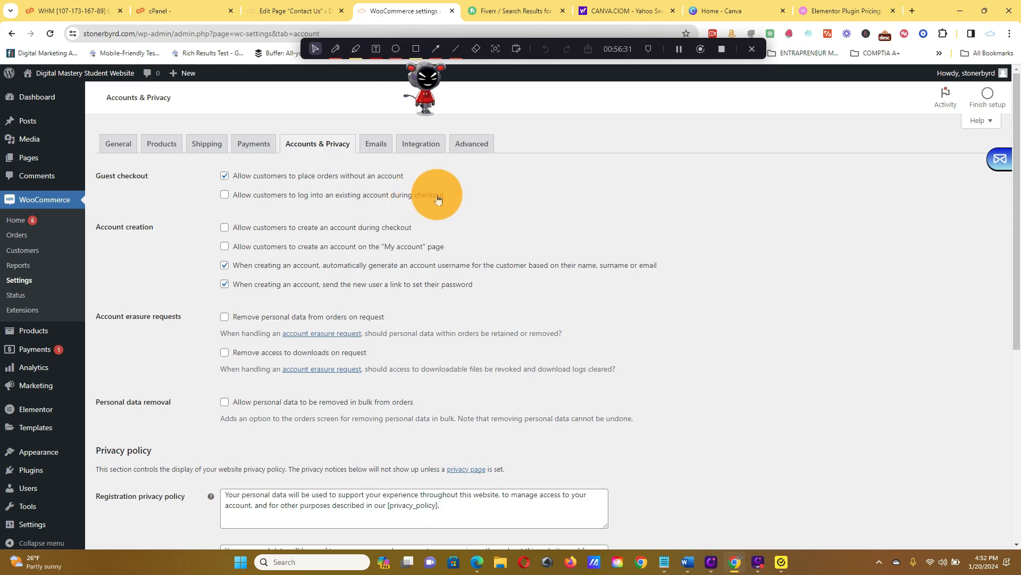
pyautogui.rightClick(253, 234)
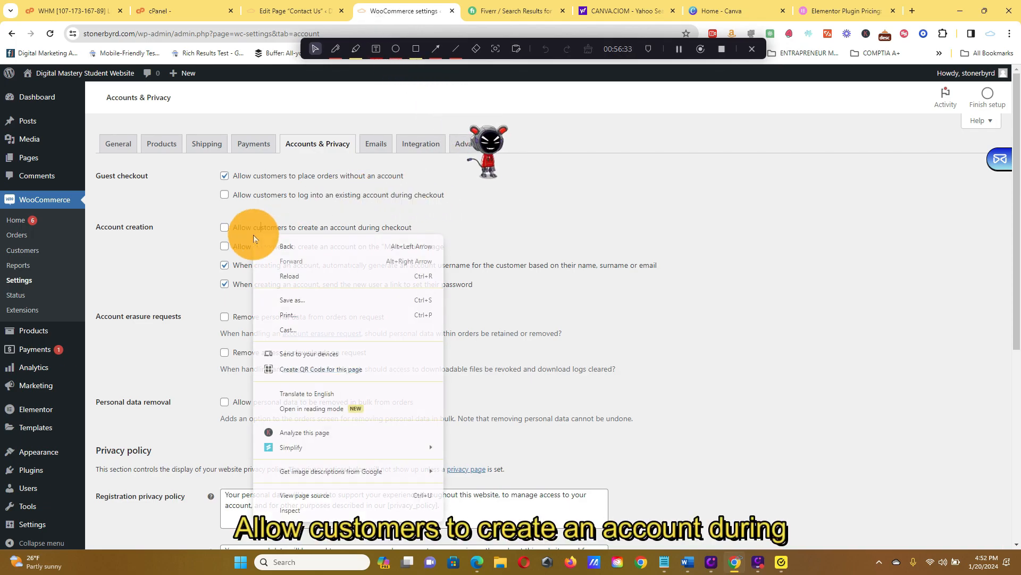
pyautogui.click(469, 210)
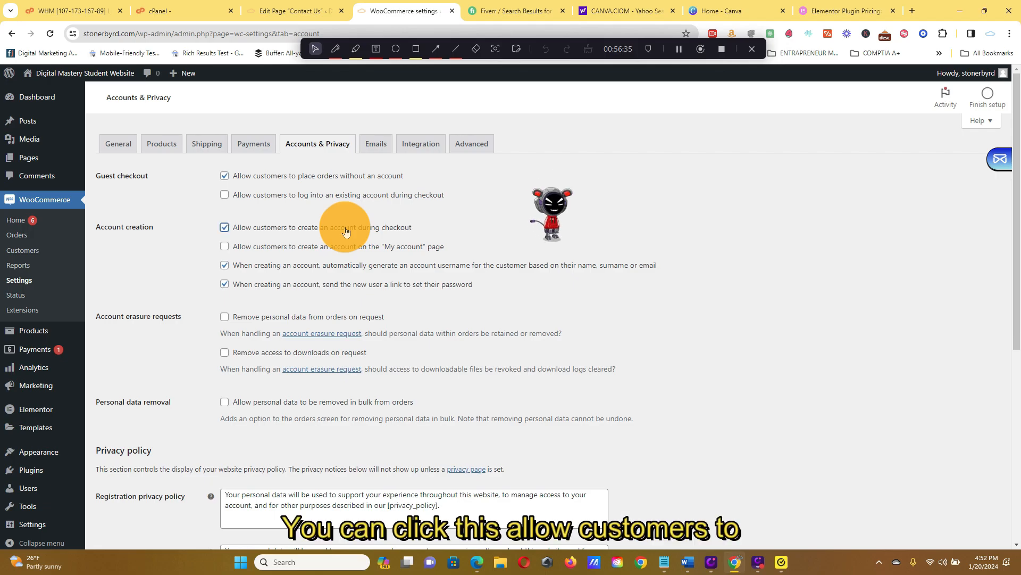
pyautogui.click(285, 230)
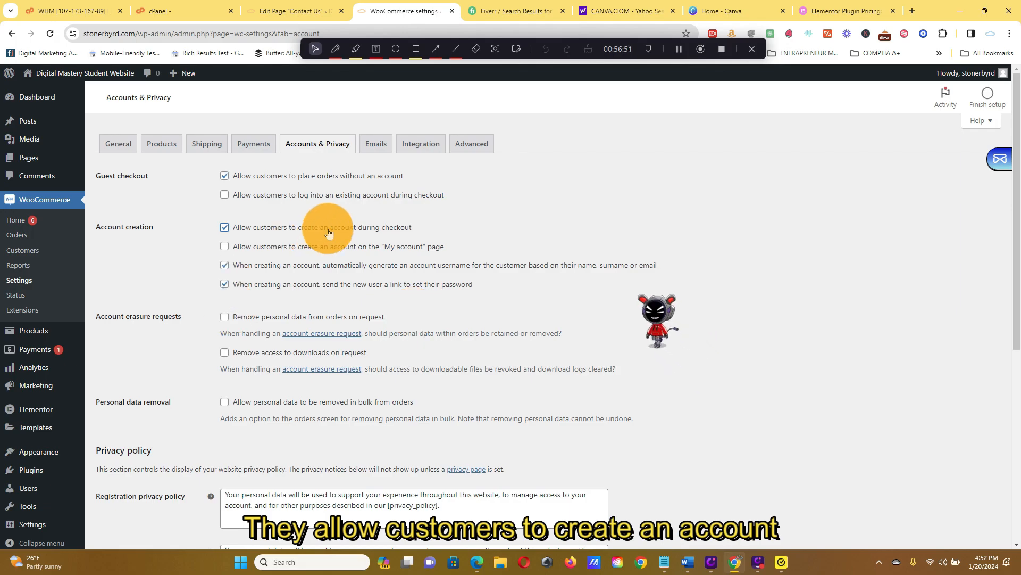
pyautogui.click(321, 200)
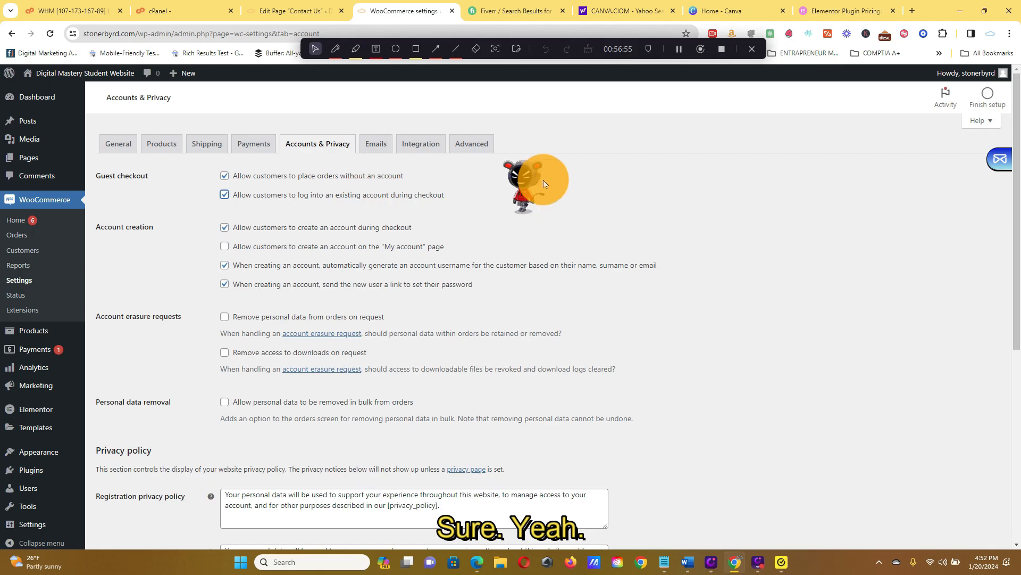
pyautogui.scroll(-6, 542, 205)
pyautogui.click(126, 491)
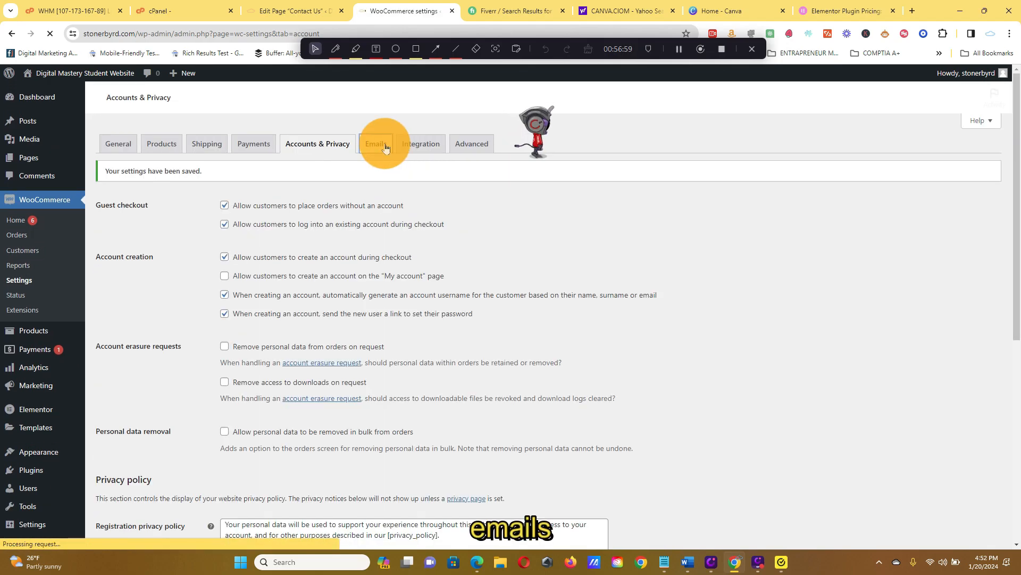
# Review the email notifications, open the New order email's configuration and save it with HTML as the email type.
pyautogui.click(384, 144)
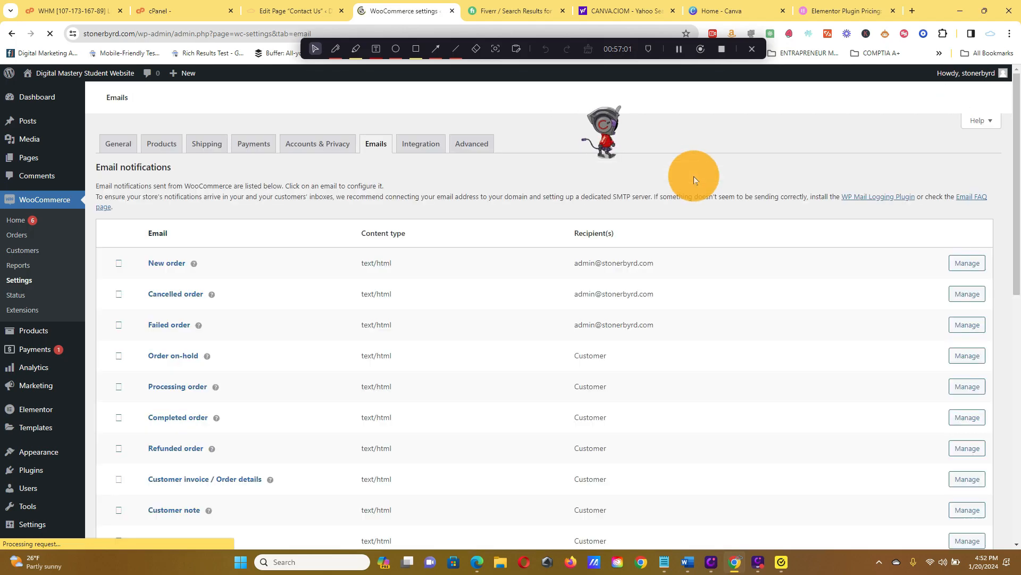
pyautogui.scroll(-10, 695, 177)
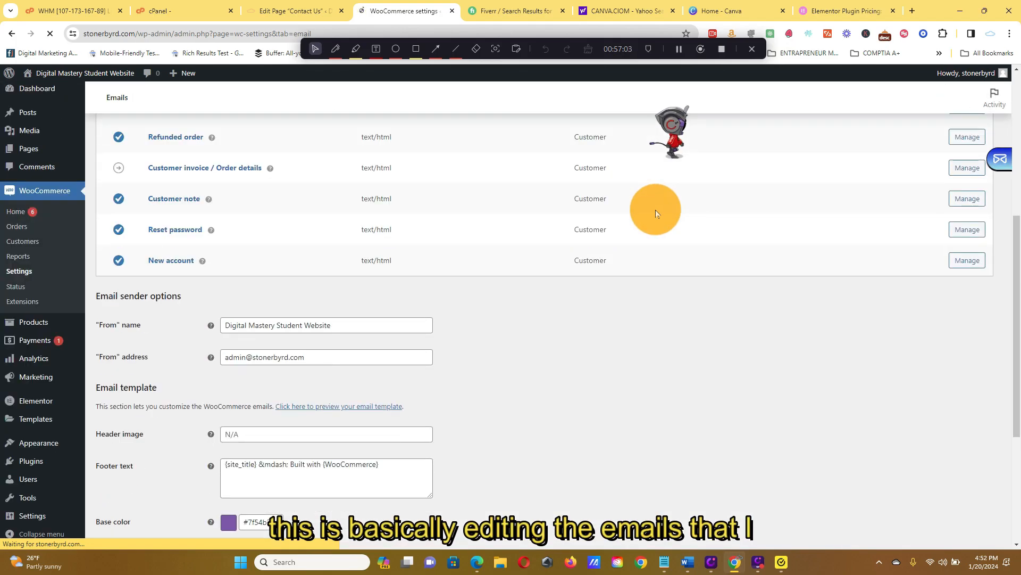
pyautogui.scroll(8, 652, 221)
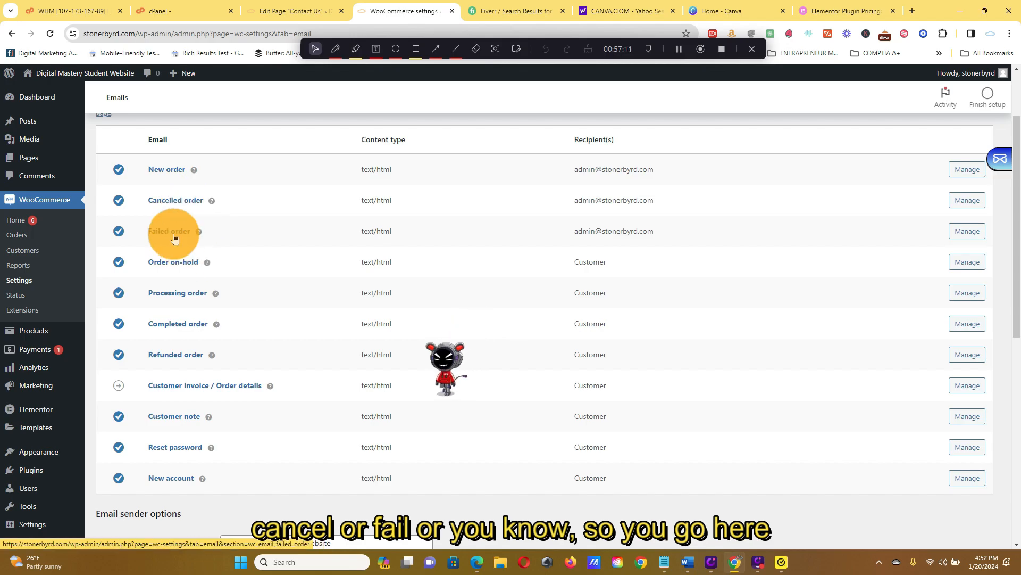
pyautogui.click(973, 174)
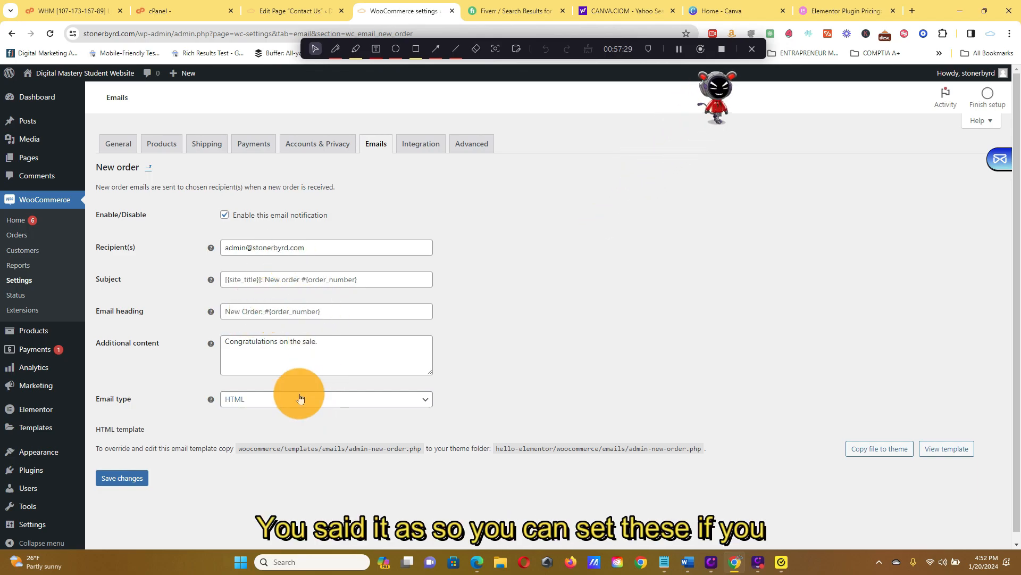
pyautogui.click(317, 400)
pyautogui.click(527, 379)
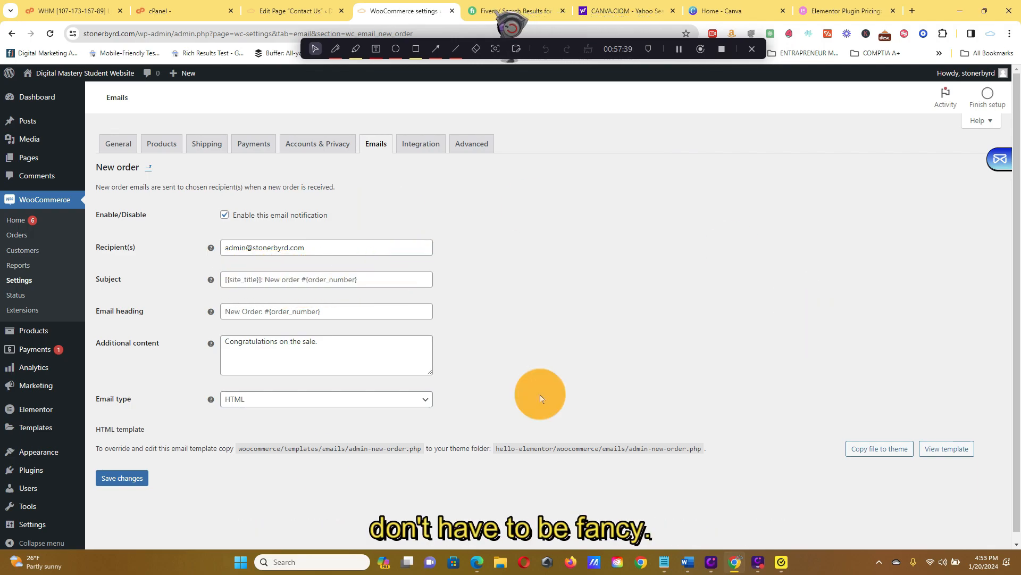
pyautogui.click(128, 482)
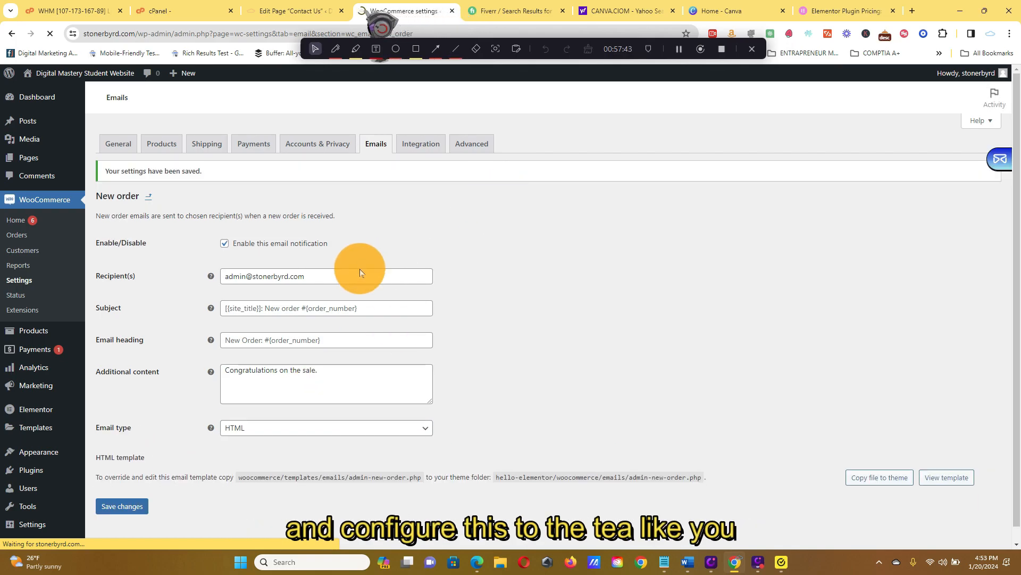
# Review the Integration settings and the Advanced page setup, including the checkout and account endpoints.
pyautogui.click(420, 148)
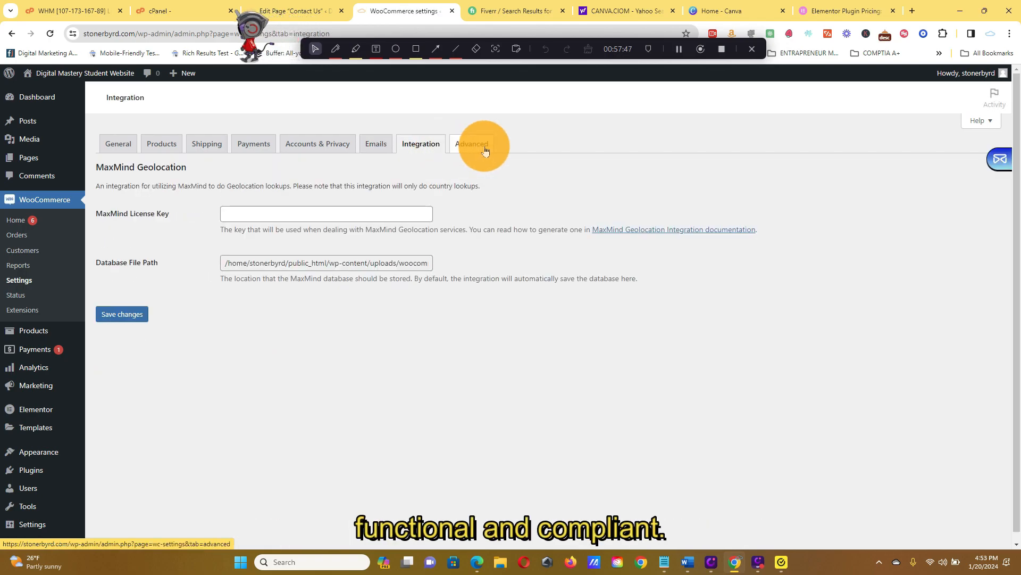
pyautogui.click(485, 150)
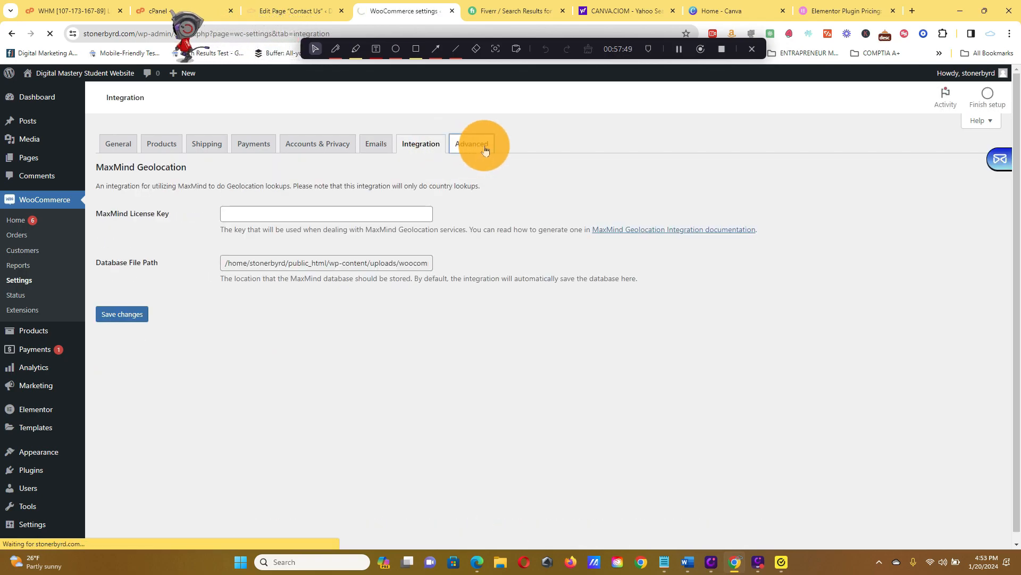
pyautogui.scroll(-7, 504, 239)
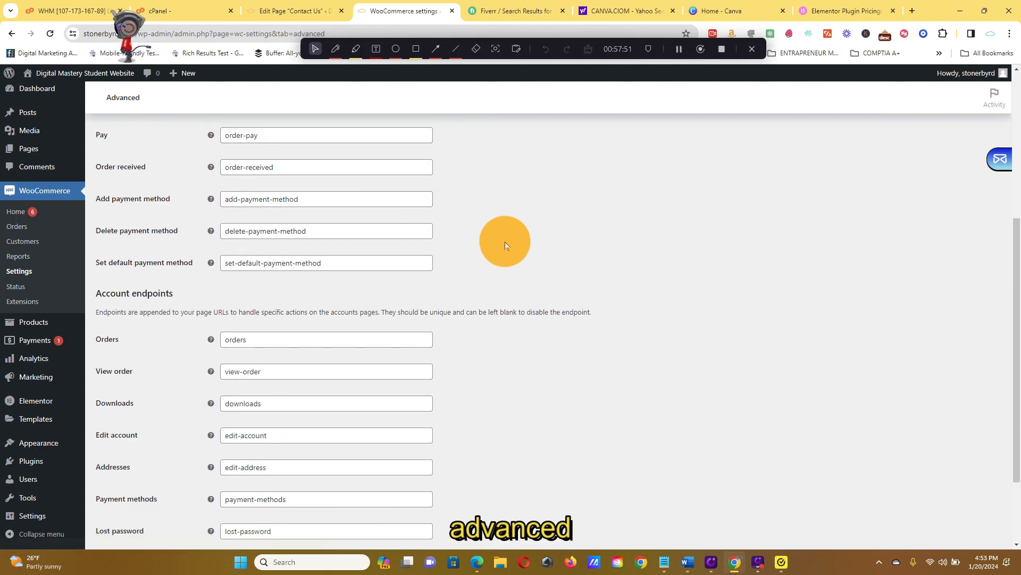
pyautogui.scroll(7, 505, 246)
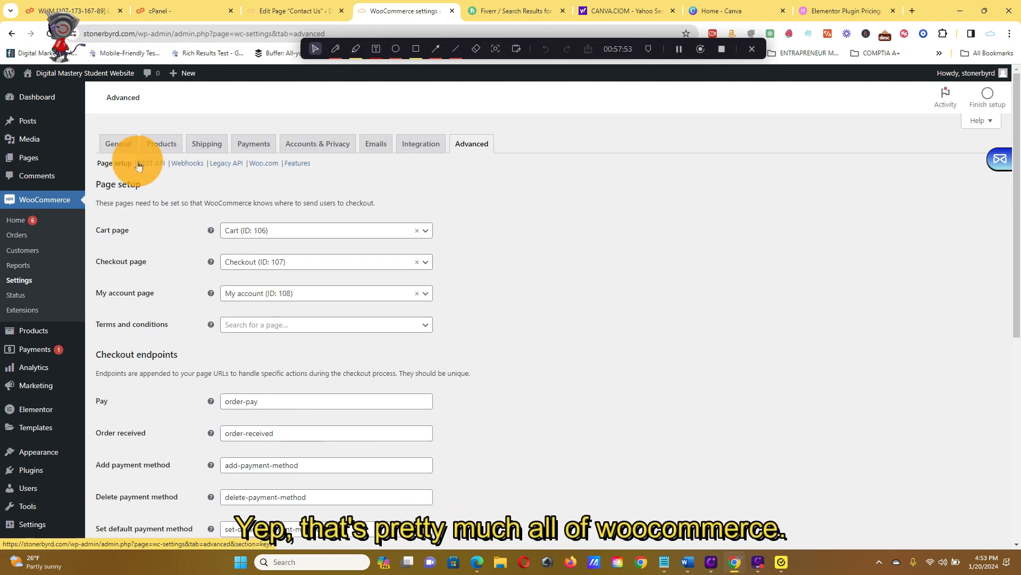
# Create a new store product named Video 1 and continue the product tour past the description to the product data.
pyautogui.click(43, 329)
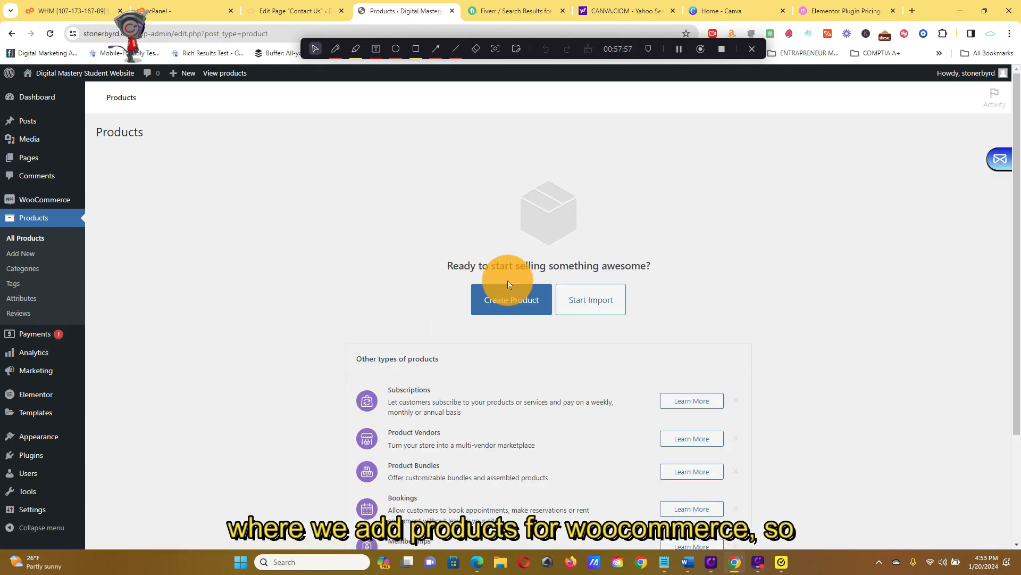
pyautogui.click(532, 302)
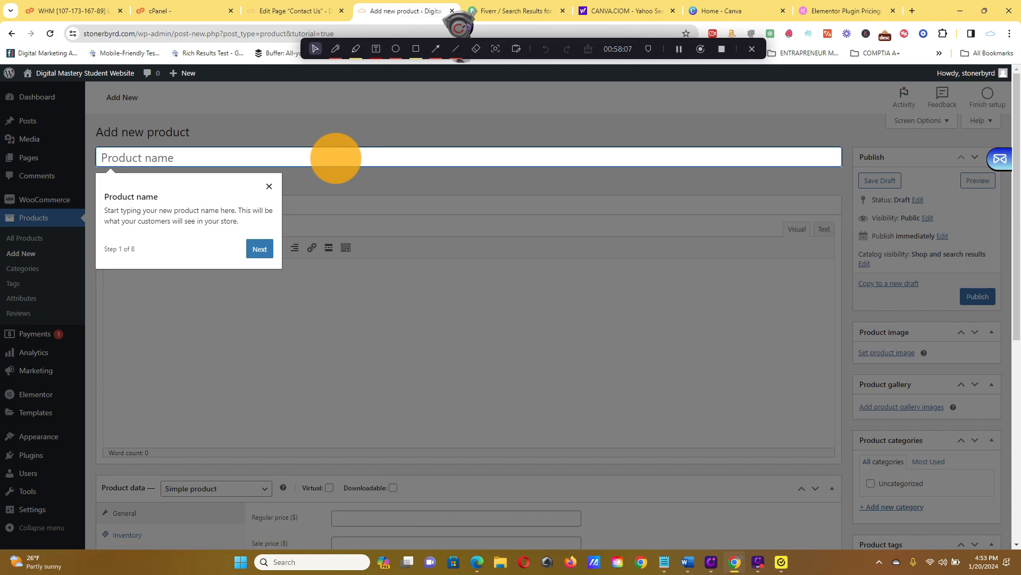
pyautogui.write('1')
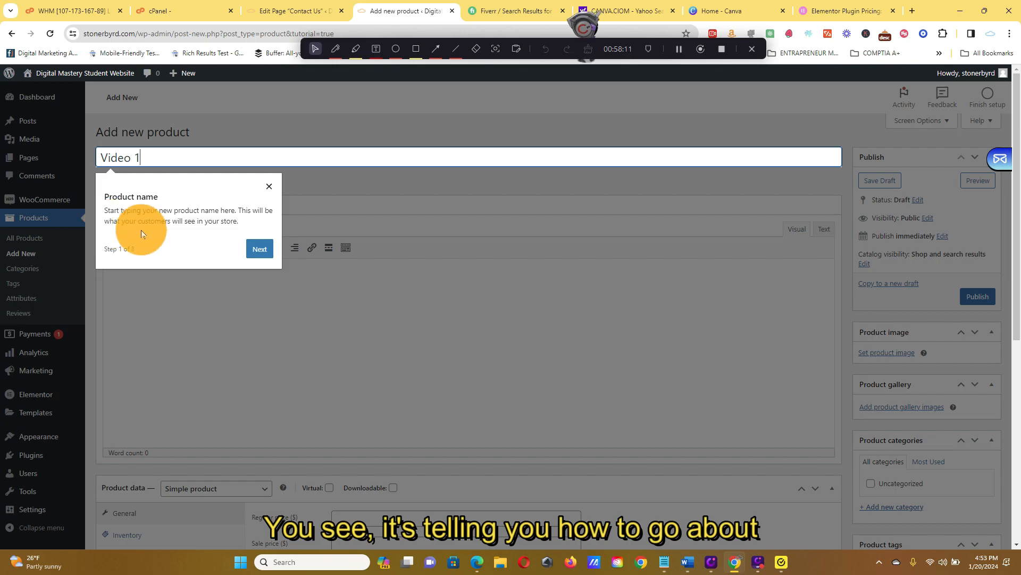
pyautogui.click(260, 248)
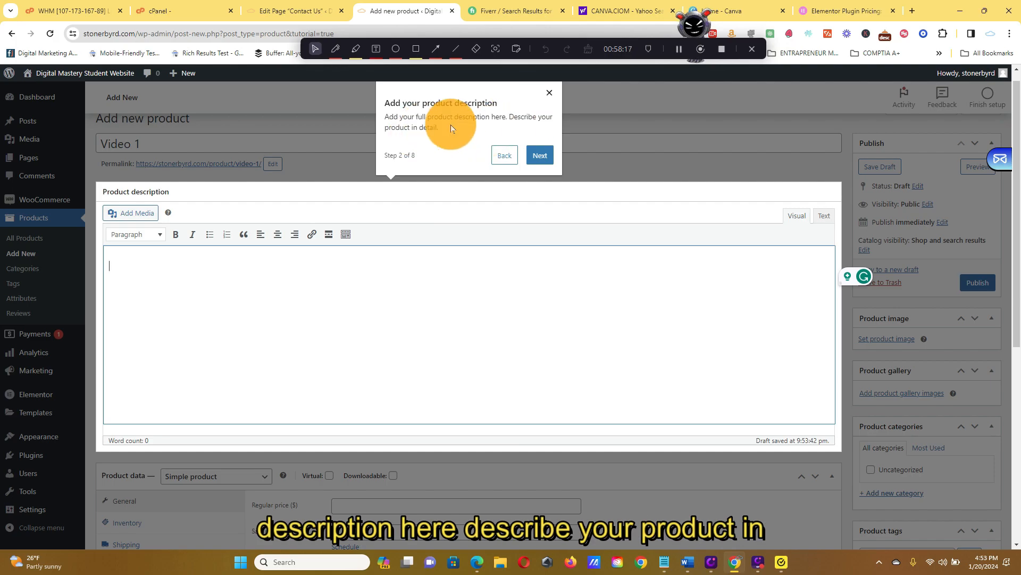
pyautogui.click(540, 155)
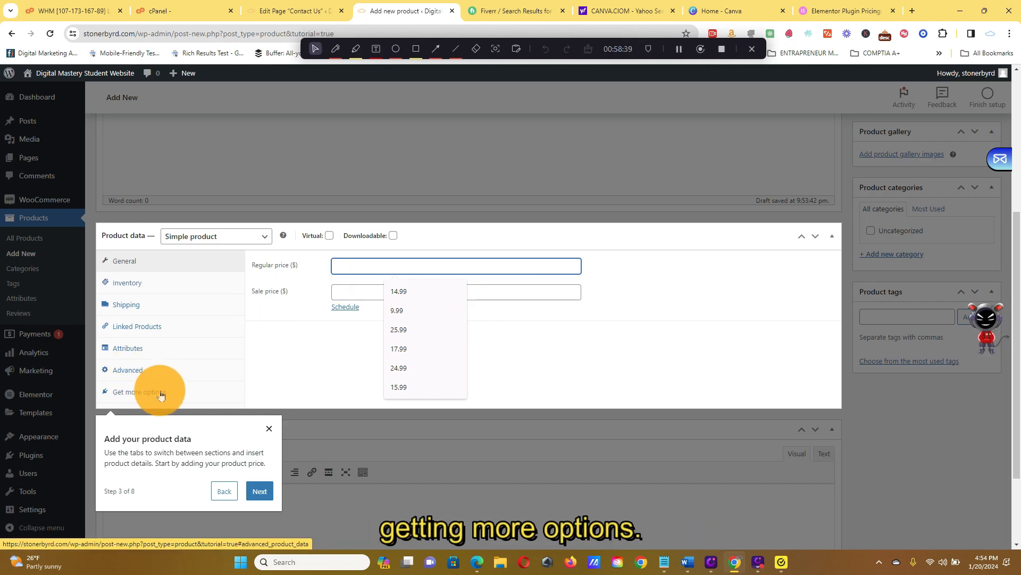
# Look over the product data sections and the available product types, keeping Simple product selected.
pyautogui.scroll(-2, 166, 379)
pyautogui.scroll(2, 166, 374)
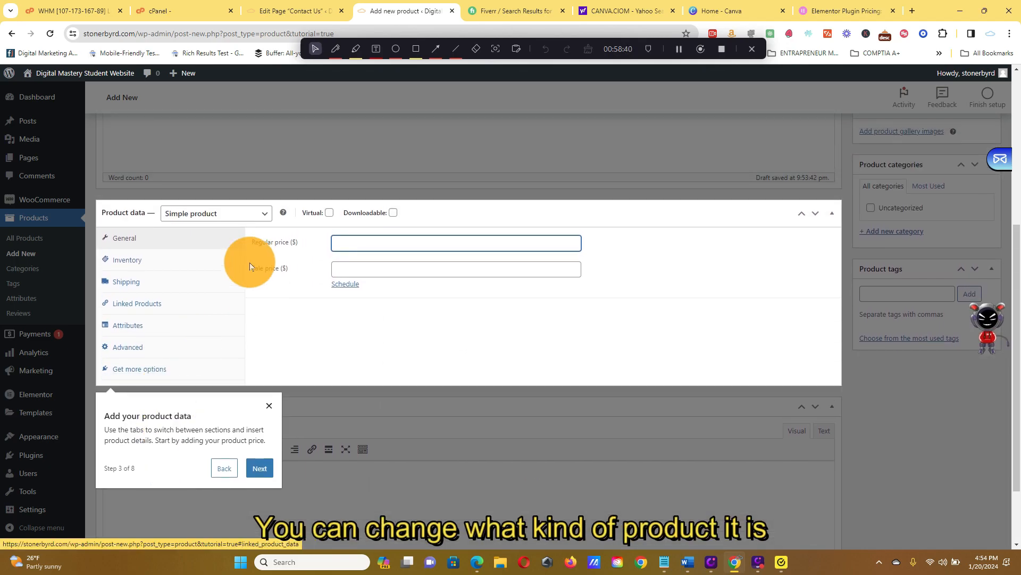
pyautogui.click(265, 214)
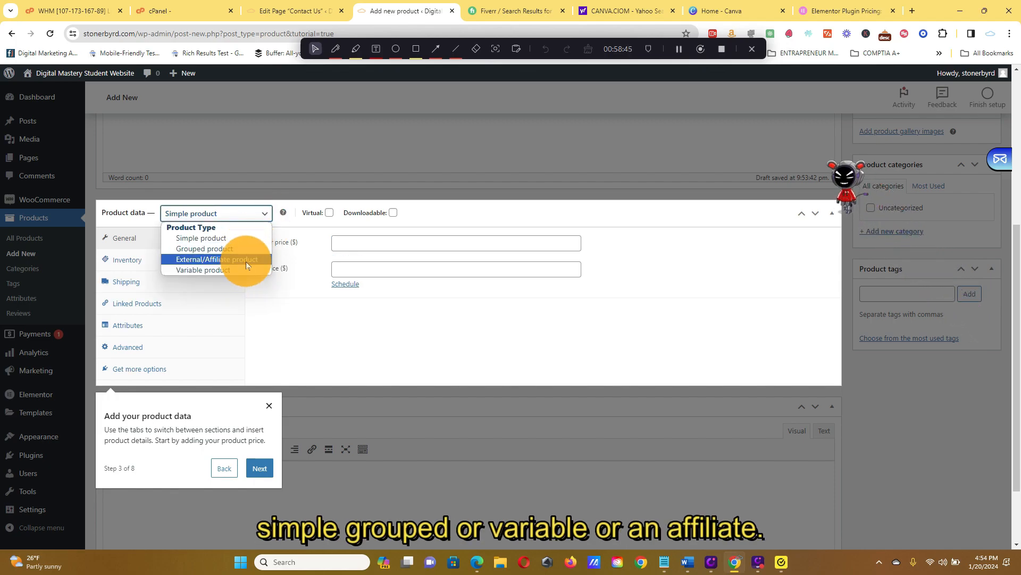
pyautogui.click(284, 311)
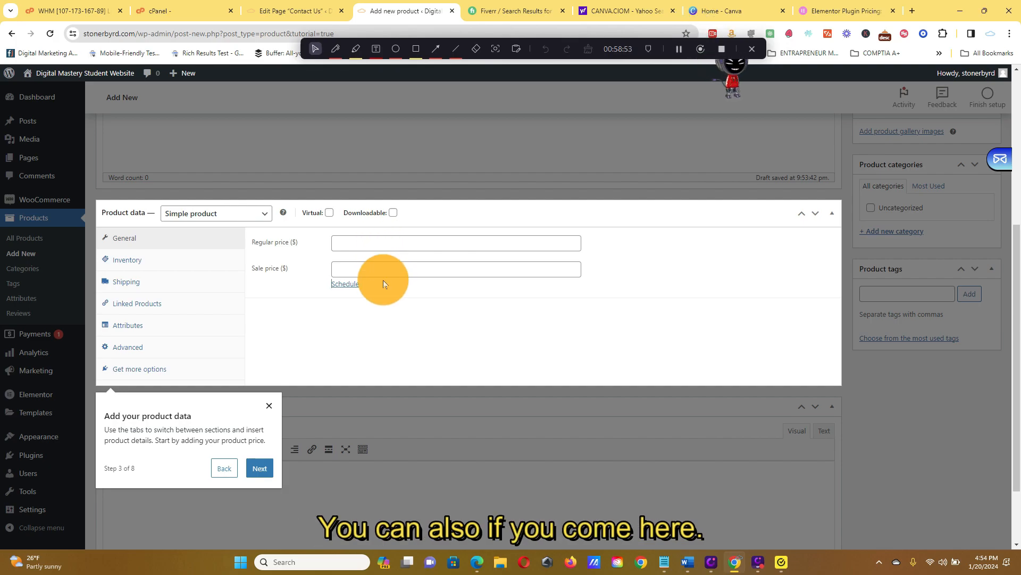
# Show the sale schedule fields, and set the product's regular price to $100 and its sale price to $50.
pyautogui.click(339, 287)
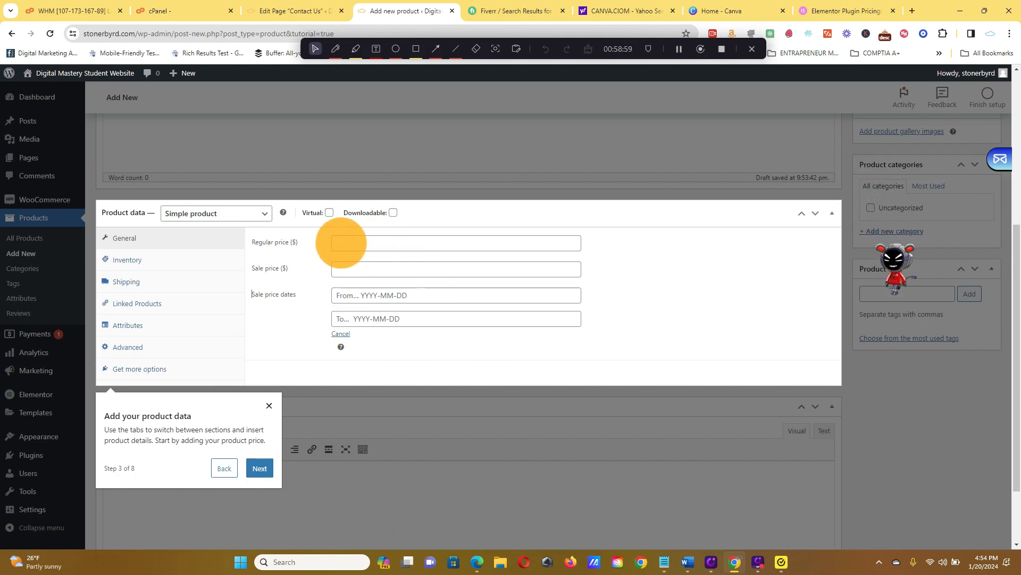
pyautogui.click(355, 245)
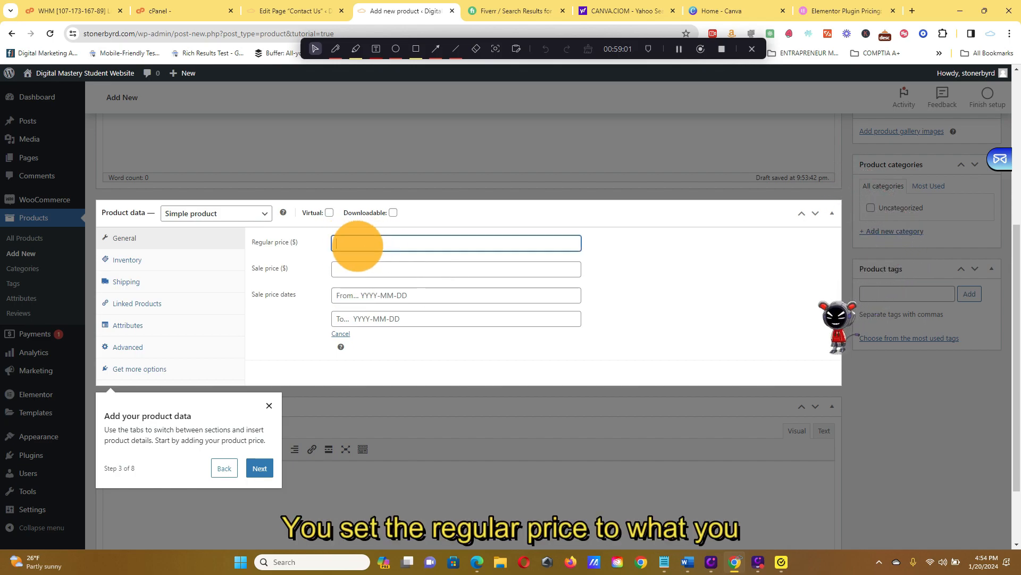
pyautogui.write('100')
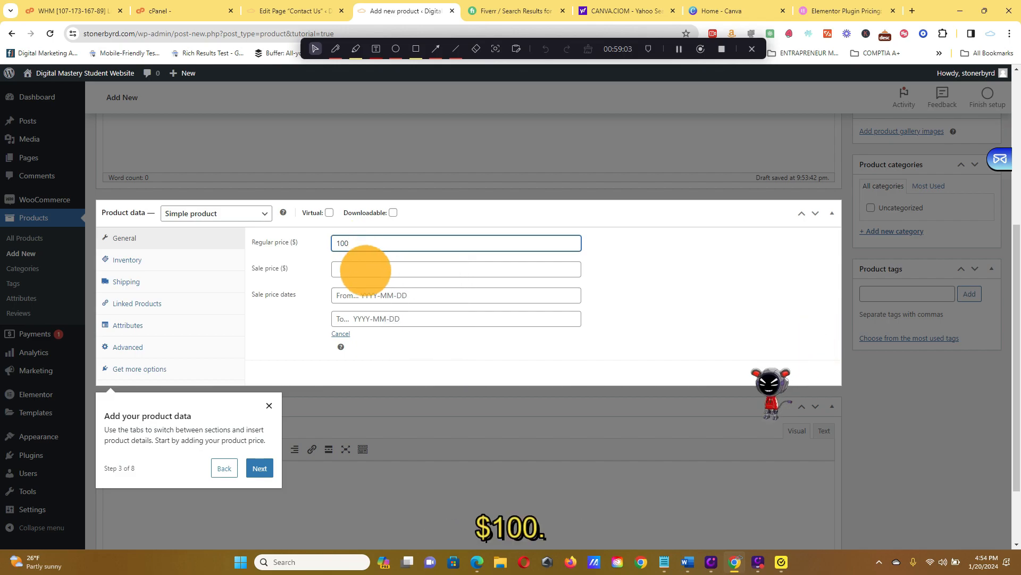
pyautogui.click(365, 270)
pyautogui.write('50')
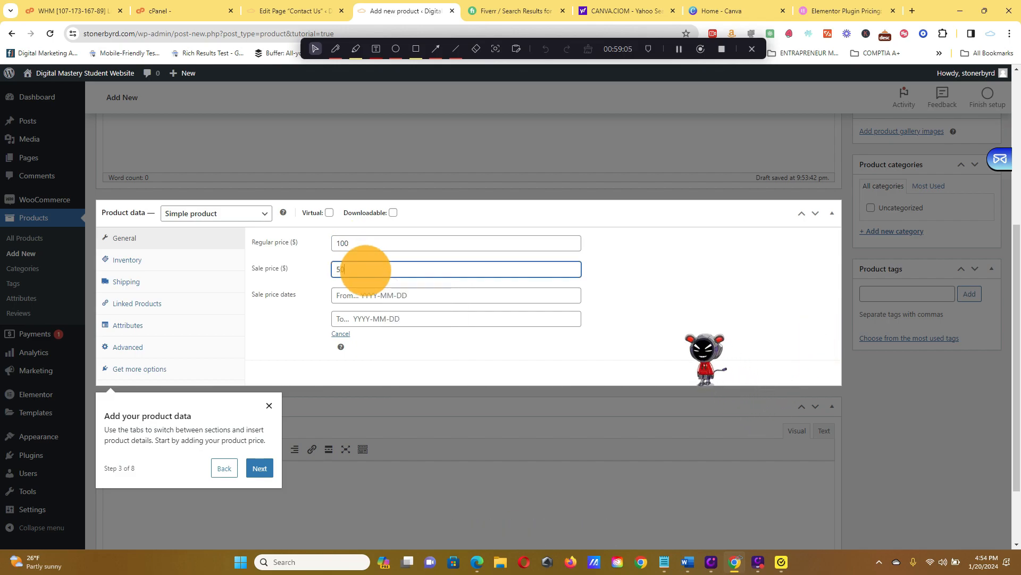
# Schedule the sale price to run from 2024-01-21 to 2024-01-31.
pyautogui.click(479, 294)
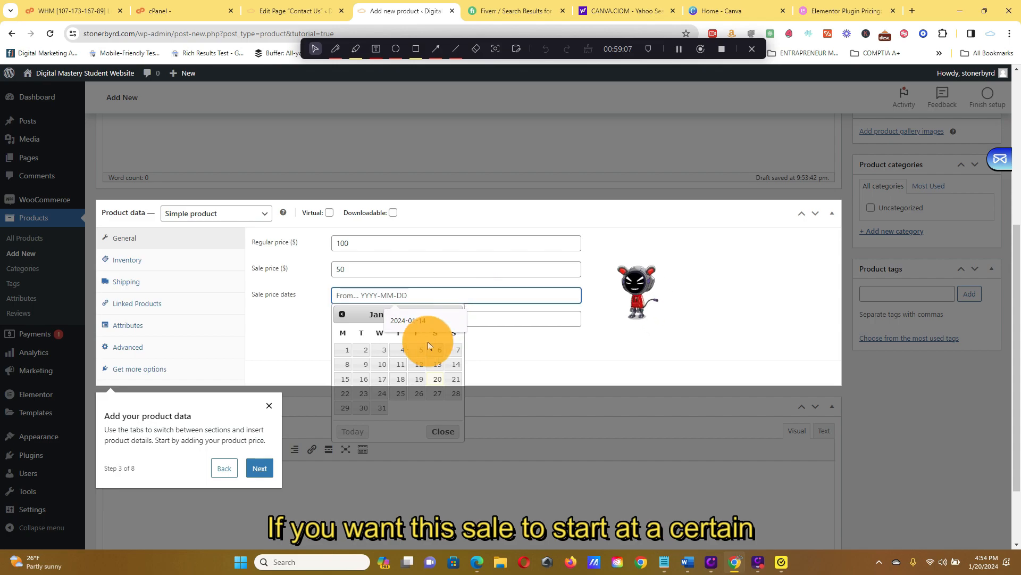
pyautogui.scroll(-2, 434, 363)
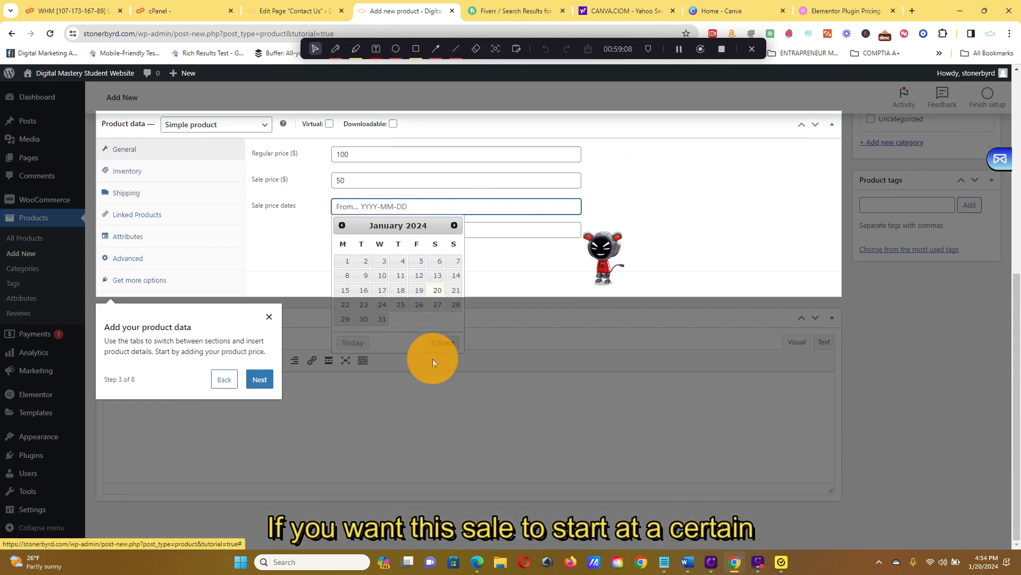
pyautogui.click(455, 290)
pyautogui.click(336, 230)
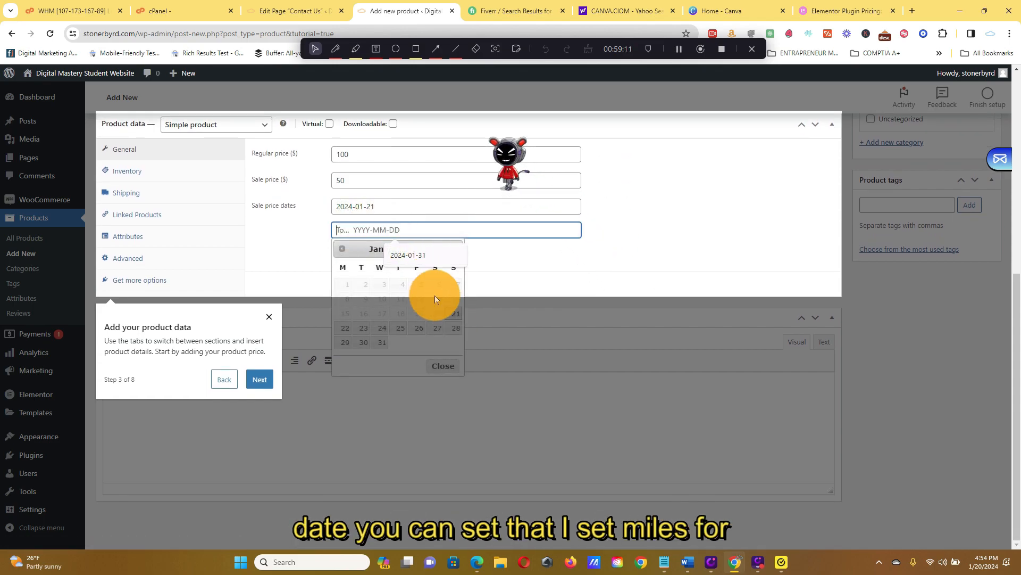
pyautogui.click(403, 259)
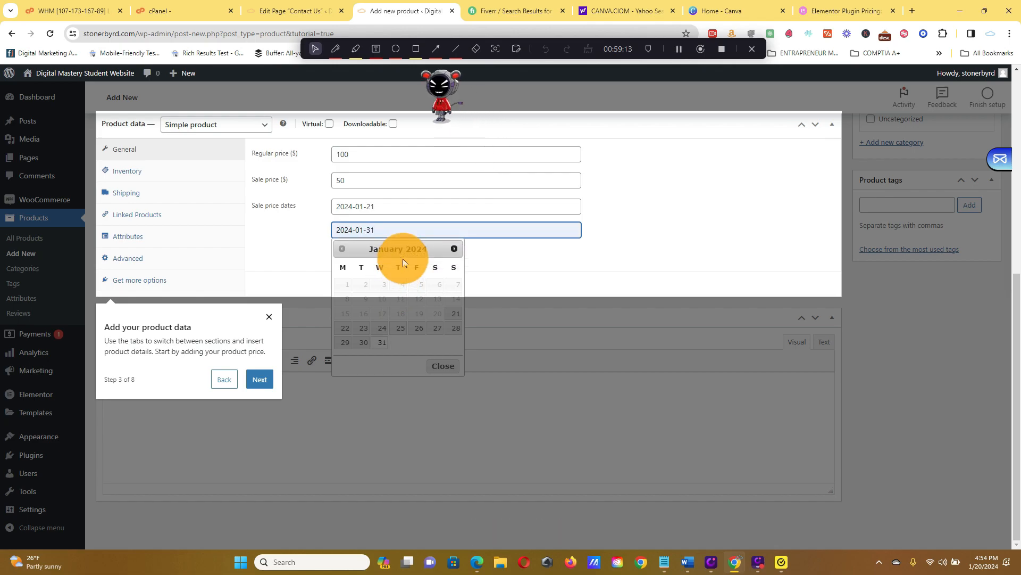
pyautogui.click(495, 258)
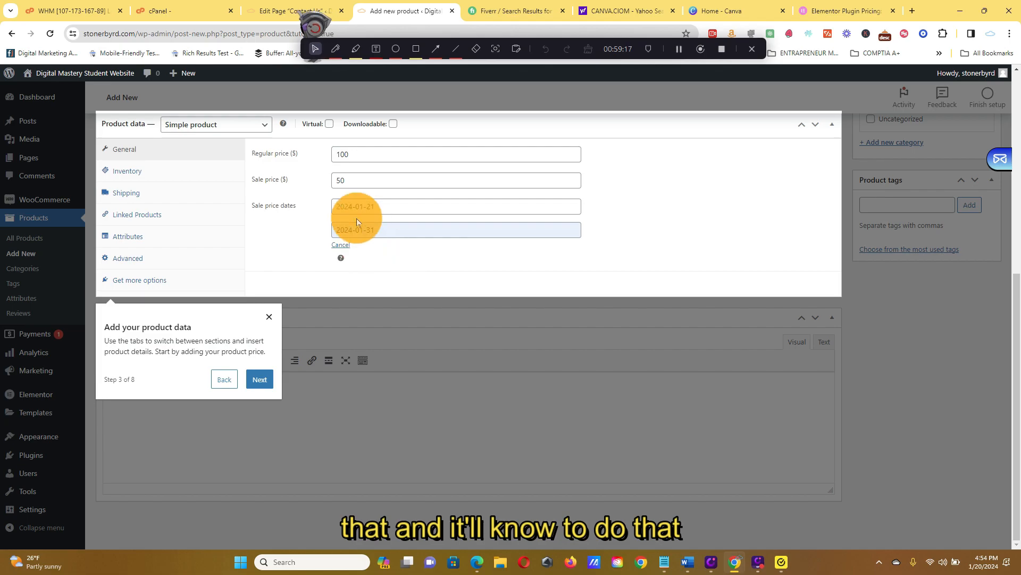
# Review the product tour's guidance on the short description and the product image, leaving both empty.
pyautogui.click(258, 380)
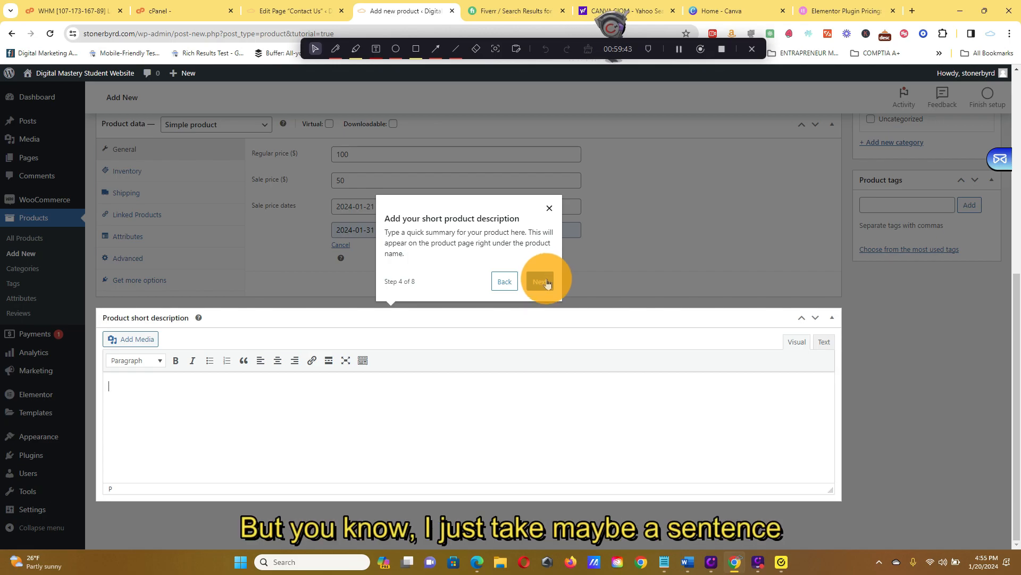
pyautogui.scroll(7, 280, 174)
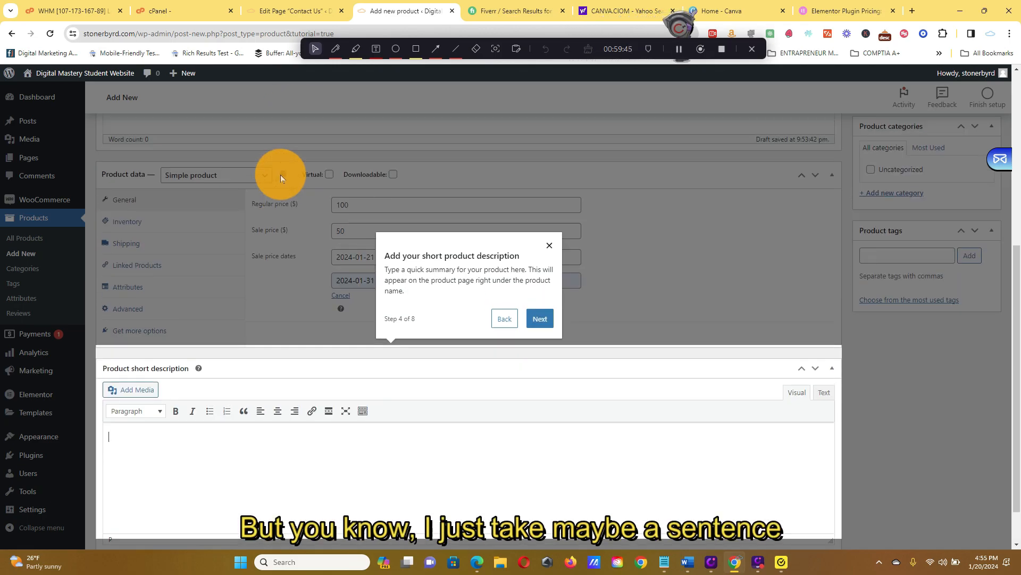
pyautogui.scroll(-4, 285, 240)
pyautogui.scroll(-2, 217, 212)
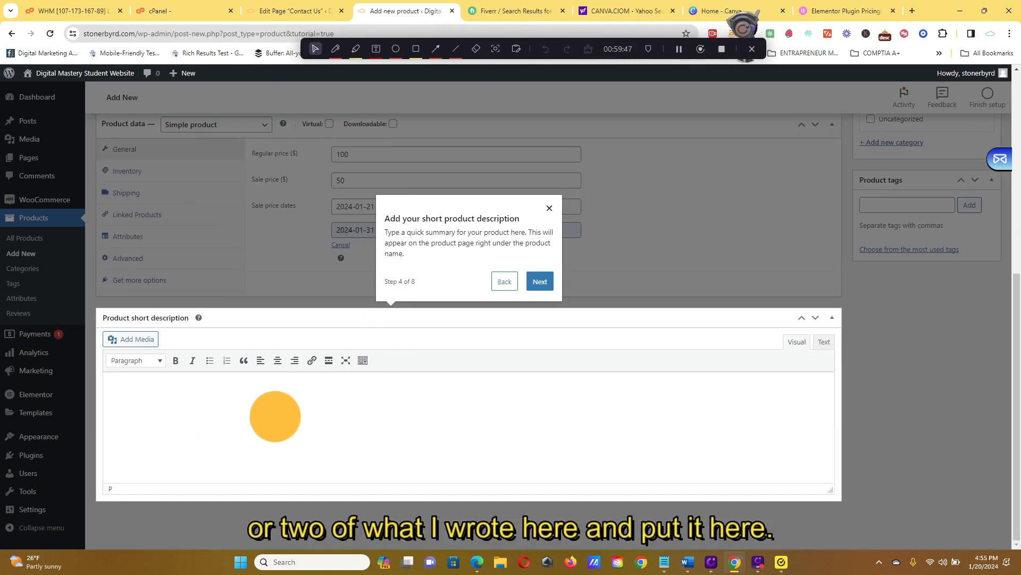
pyautogui.click(548, 290)
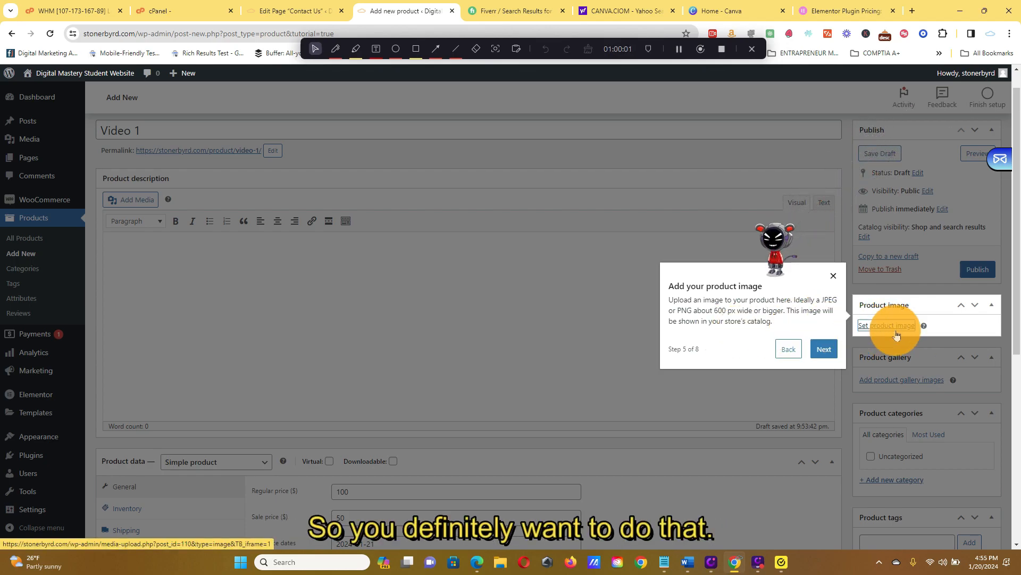
pyautogui.moveTo(922, 326)
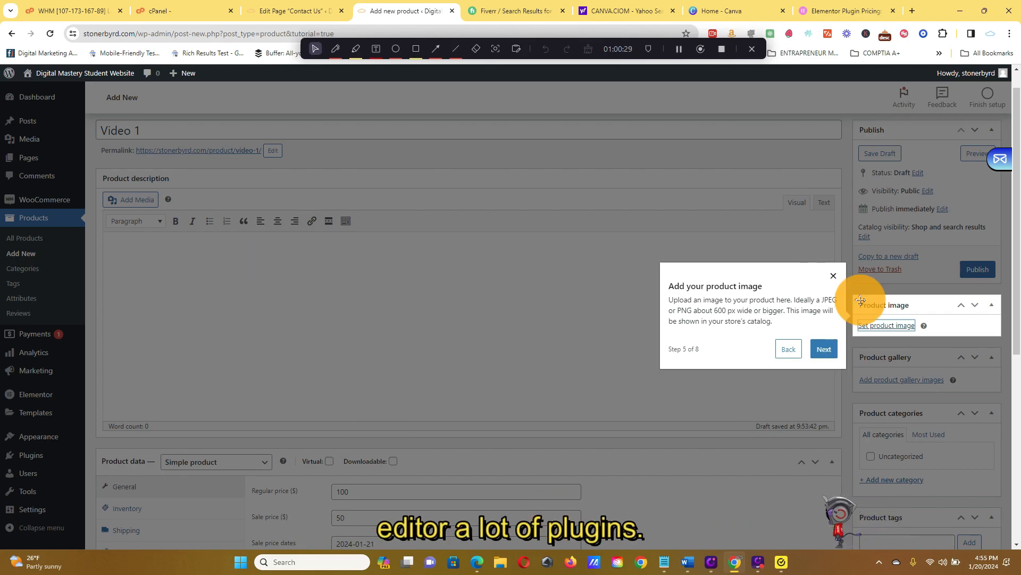
# Continue the tour to the product tags and add the tag "content creator viideos".
pyautogui.click(824, 349)
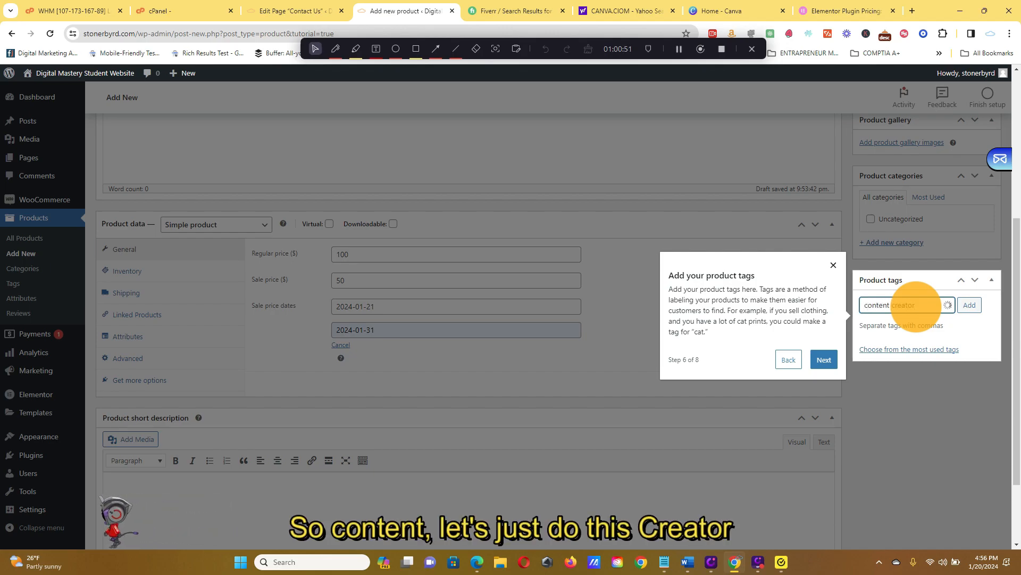
pyautogui.write('vid')
pyautogui.press('BackSpace')
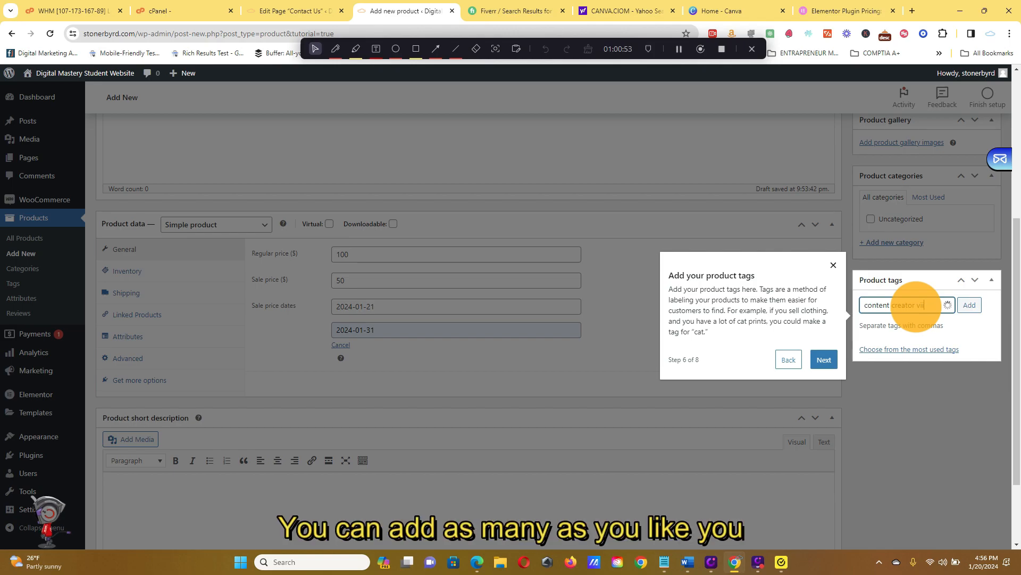
pyautogui.press('Return')
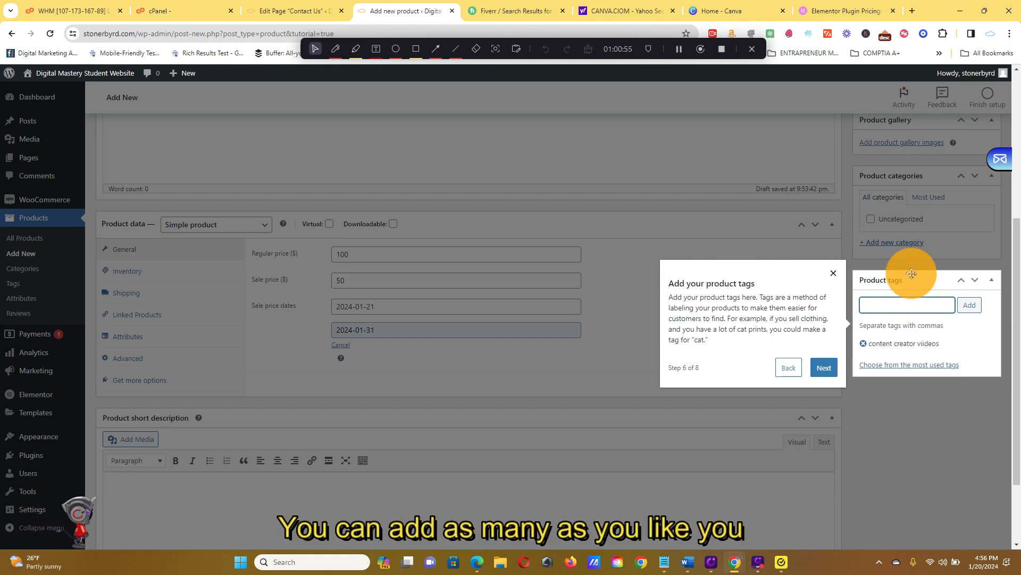
# Continue the tour to the product categories and add a new category named Video Downloads.
pyautogui.click(834, 374)
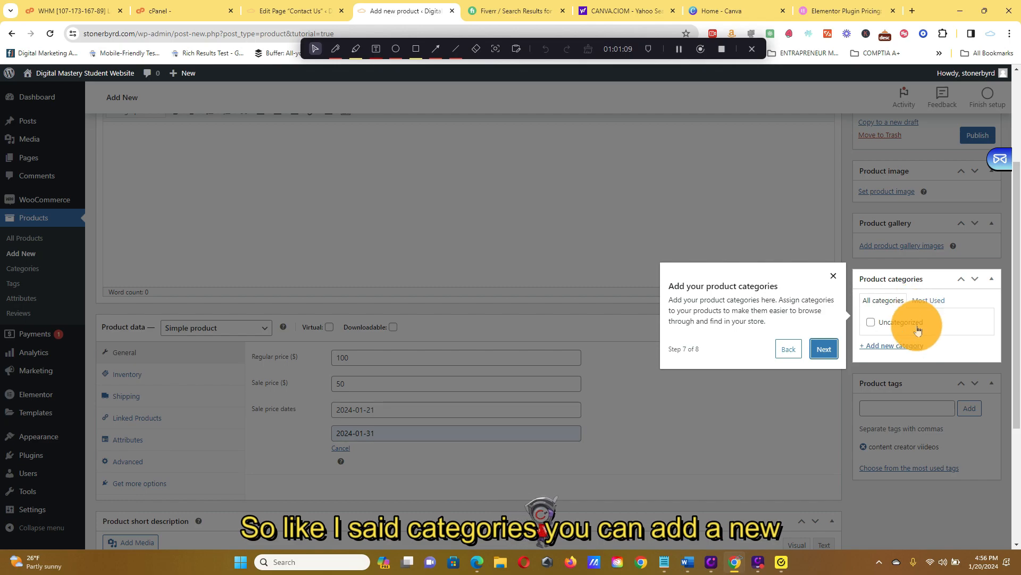
pyautogui.click(904, 346)
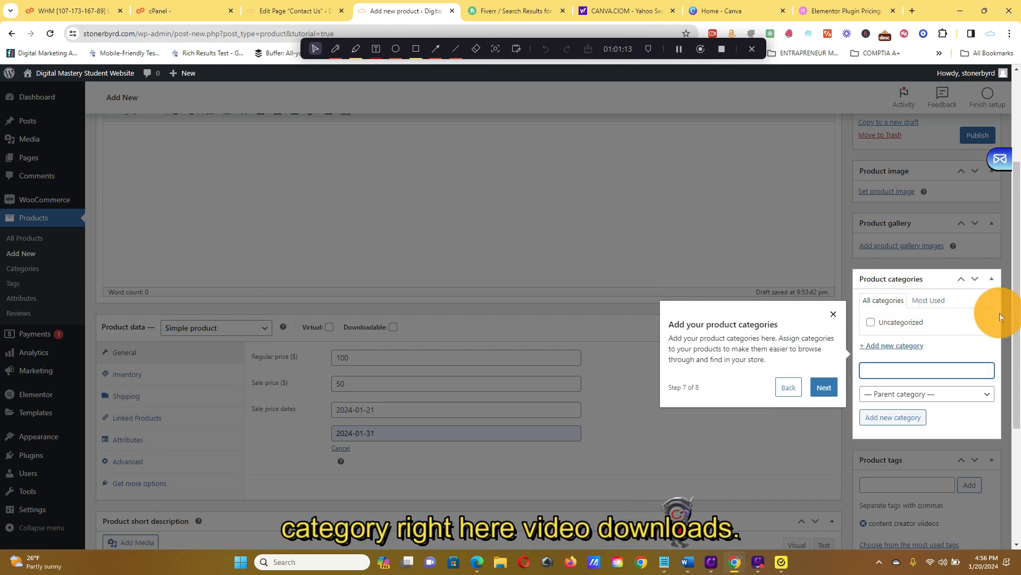
pyautogui.write('Video Downloads')
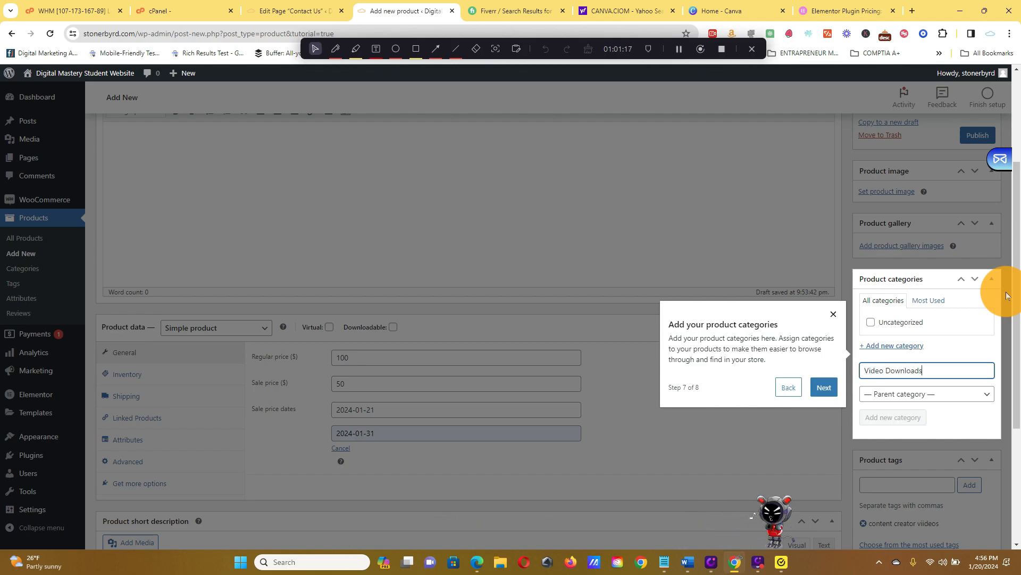
pyautogui.press('Return')
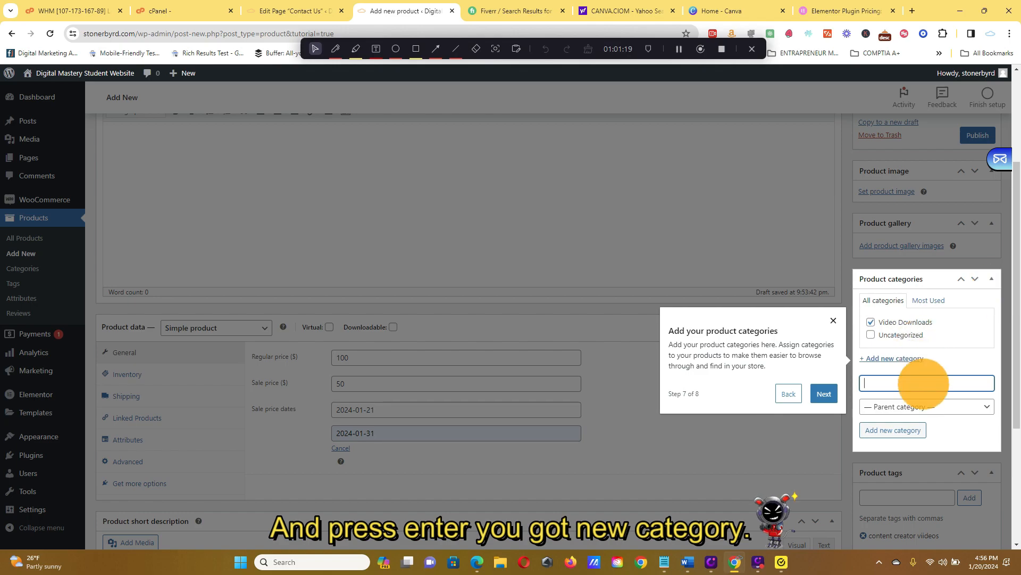
# Add a second product category named Physical Products and advance the tour to its publishing step.
pyautogui.click(915, 363)
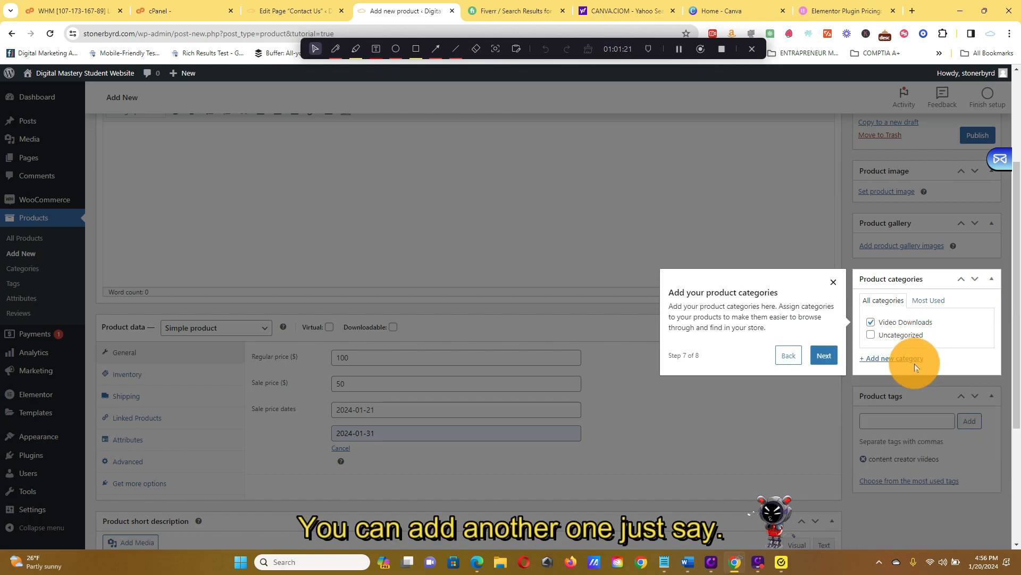
pyautogui.click(915, 363)
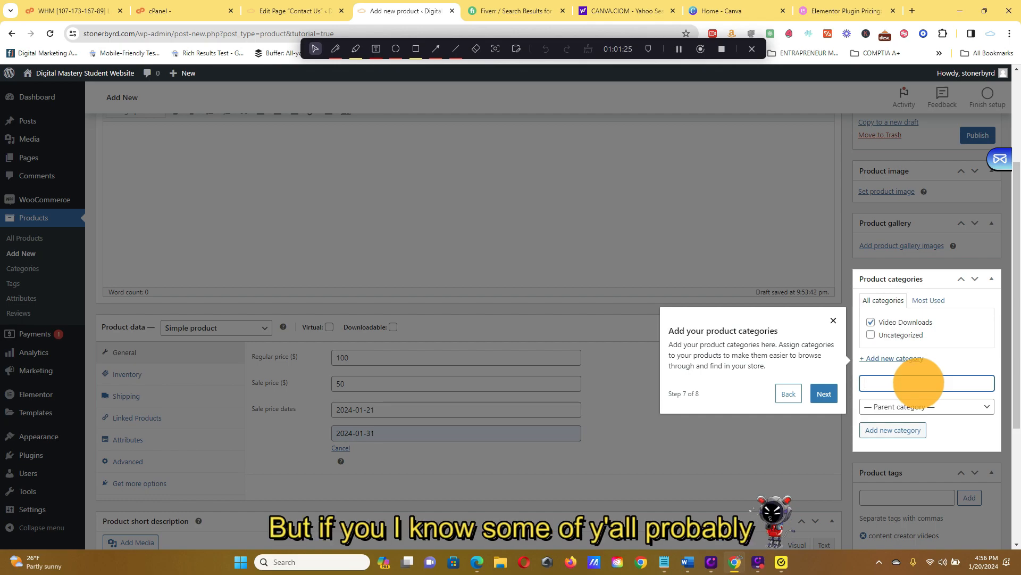
pyautogui.write('Physica')
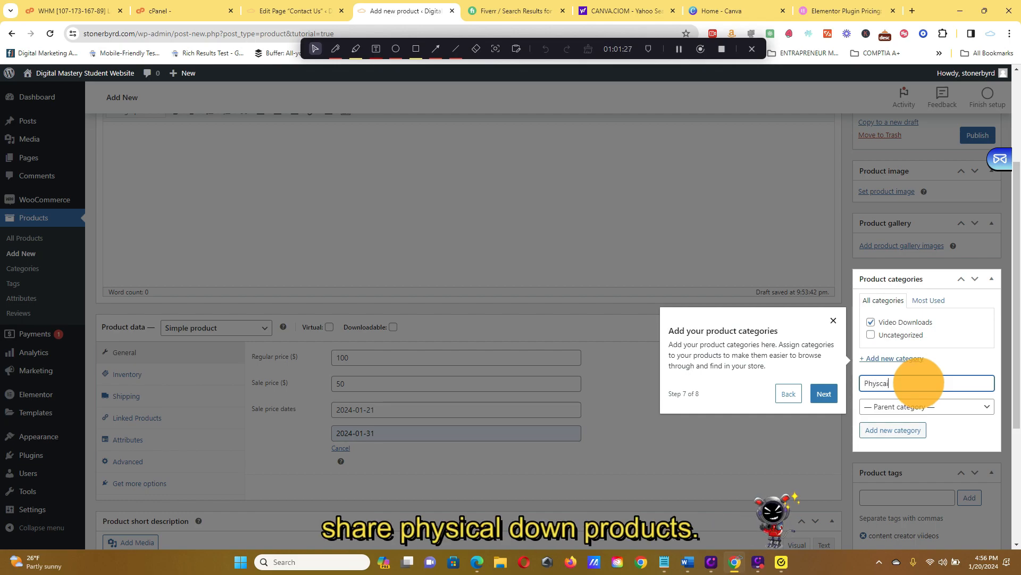
pyautogui.write('l Products')
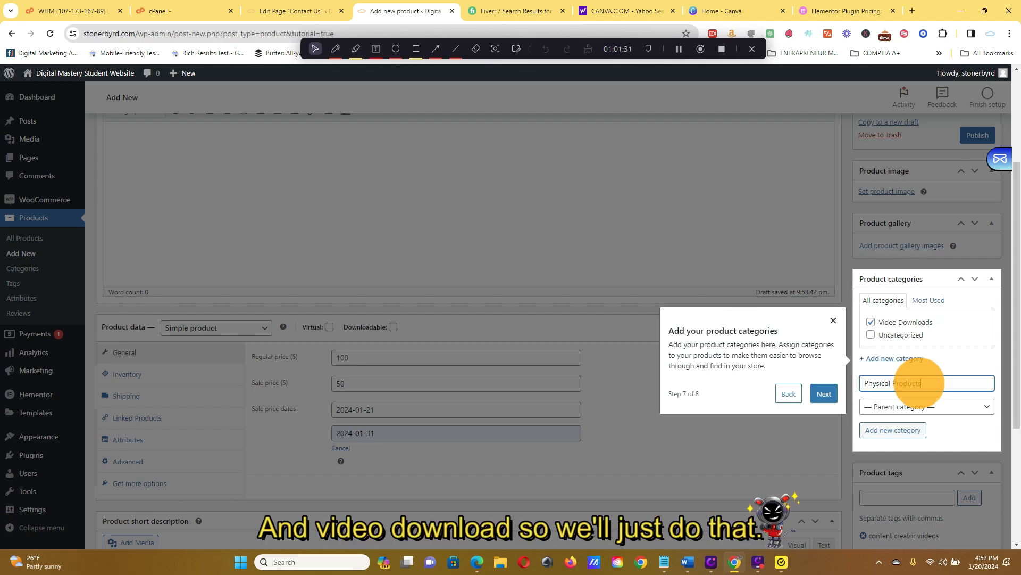
pyautogui.press('Return')
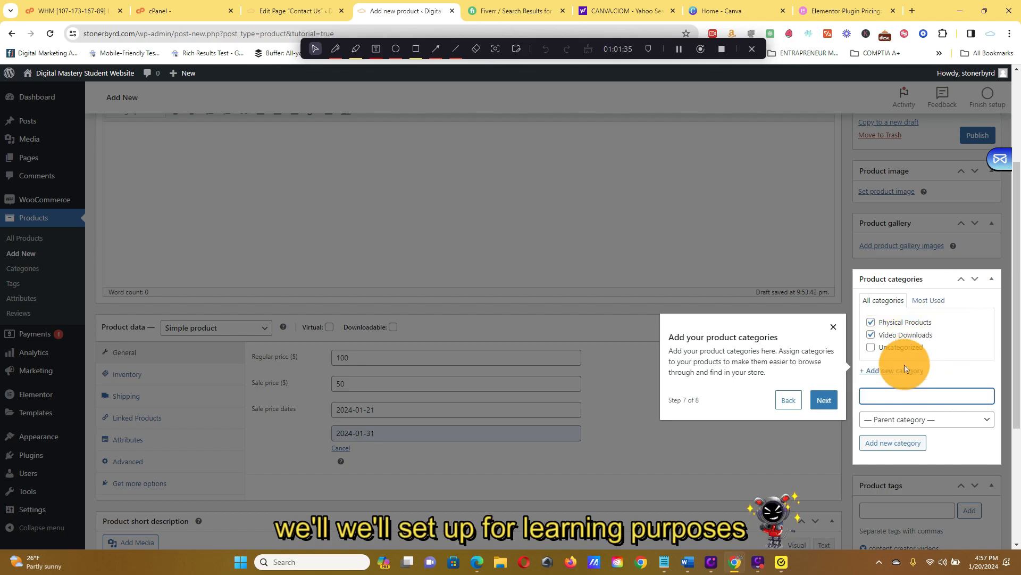
pyautogui.click(827, 401)
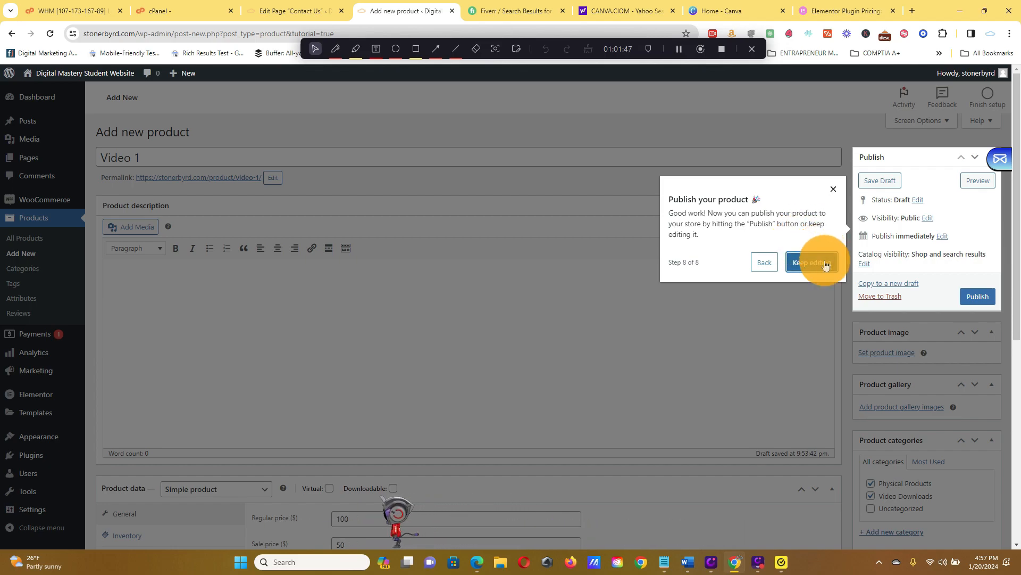
# Publish the product Video 1.
pyautogui.click(970, 298)
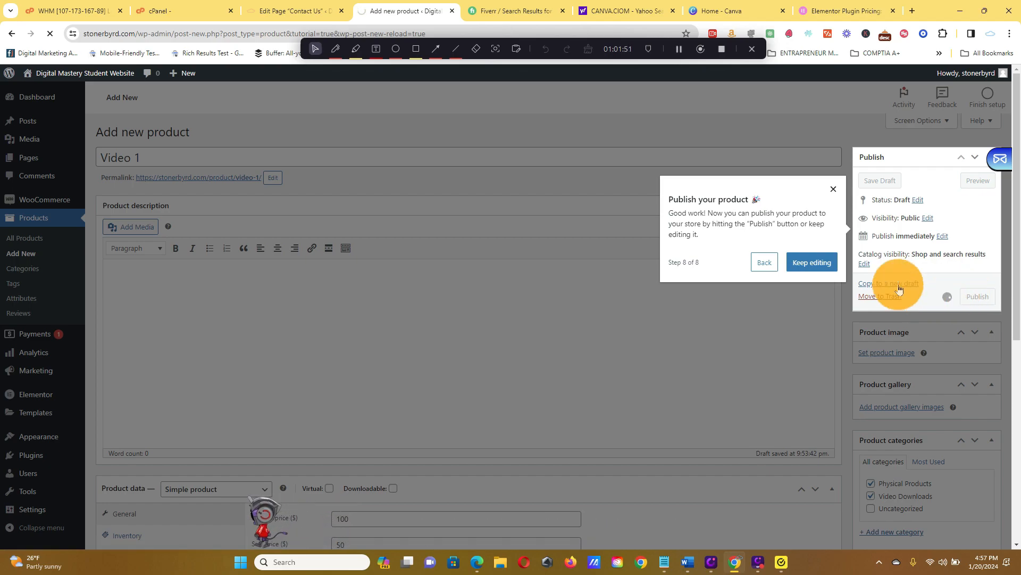
pyautogui.scroll(-7, 701, 252)
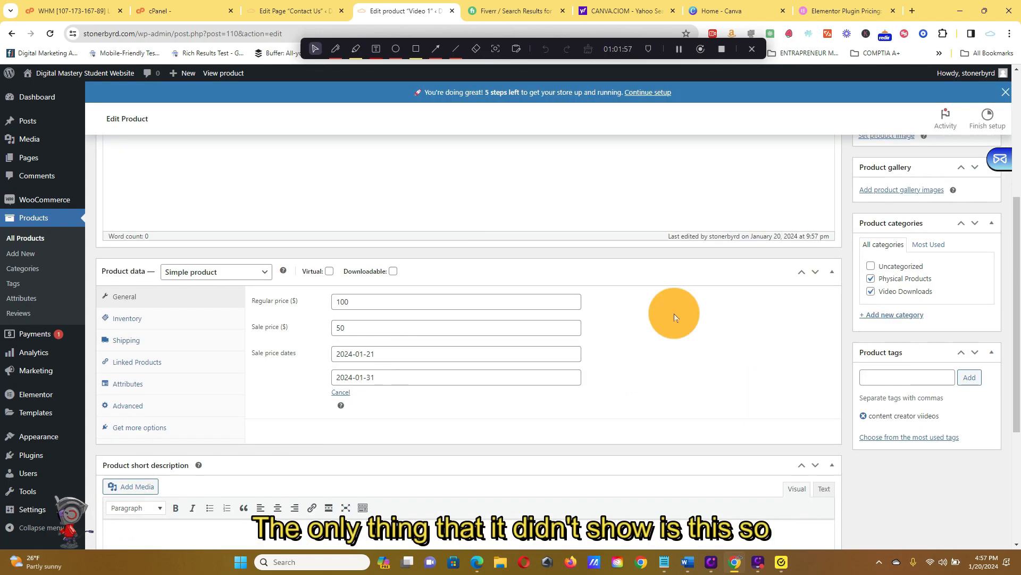
pyautogui.scroll(-2, 371, 279)
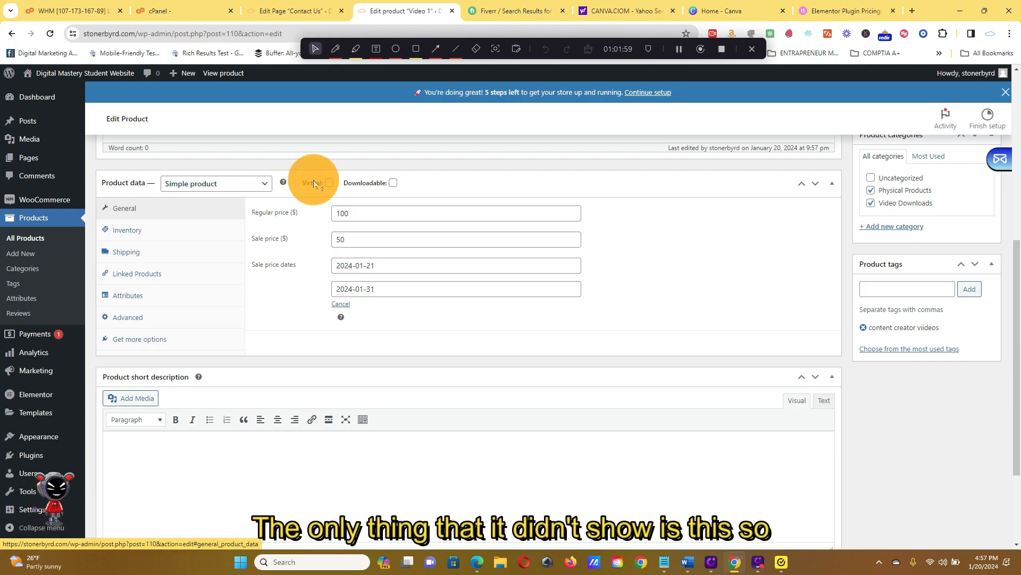
# Try the Downloadable option on and off in the product data, leaving the product marked as downloadable.
pyautogui.click(393, 183)
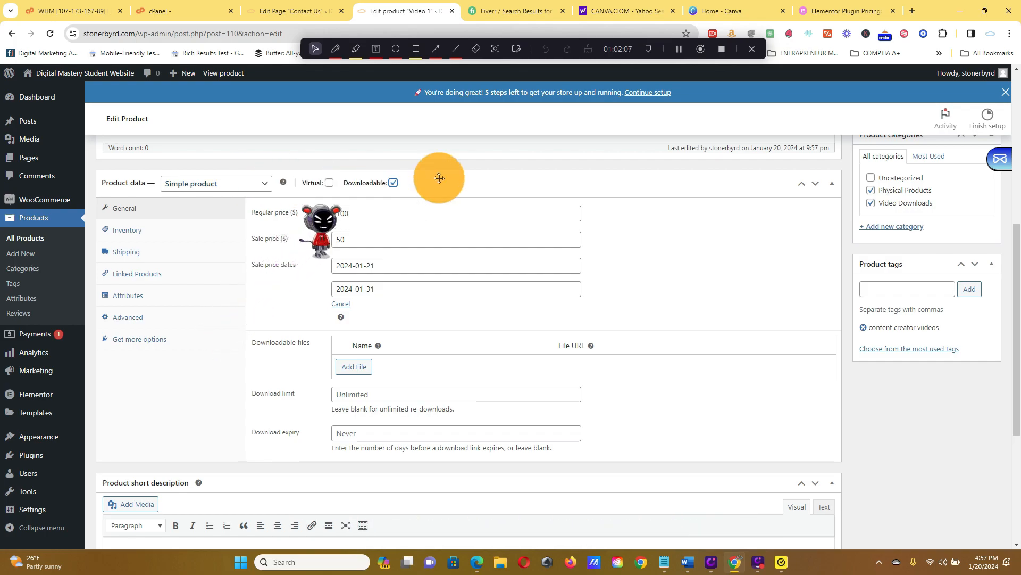
pyautogui.click(394, 182)
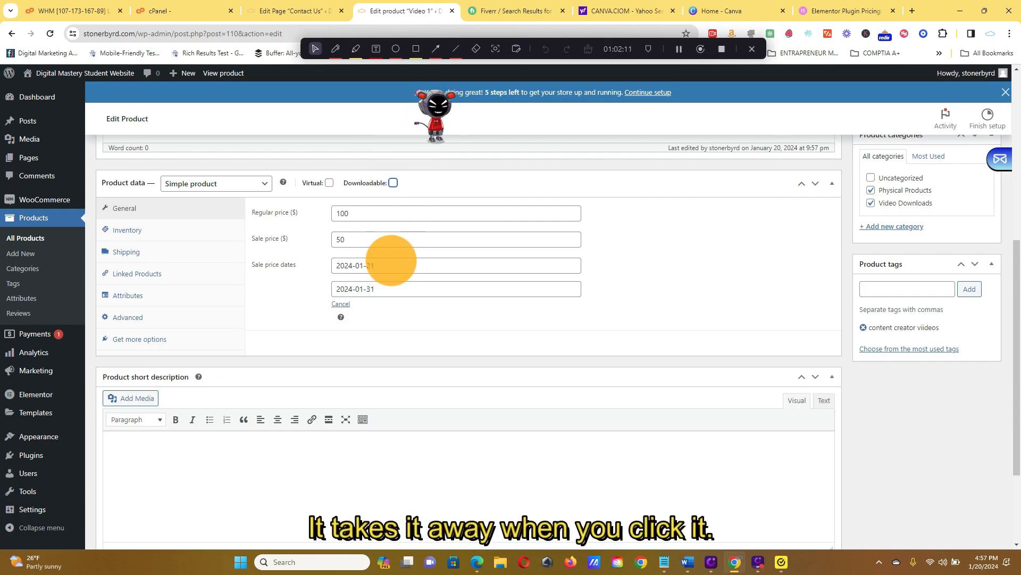
pyautogui.click(395, 190)
pyautogui.click(394, 208)
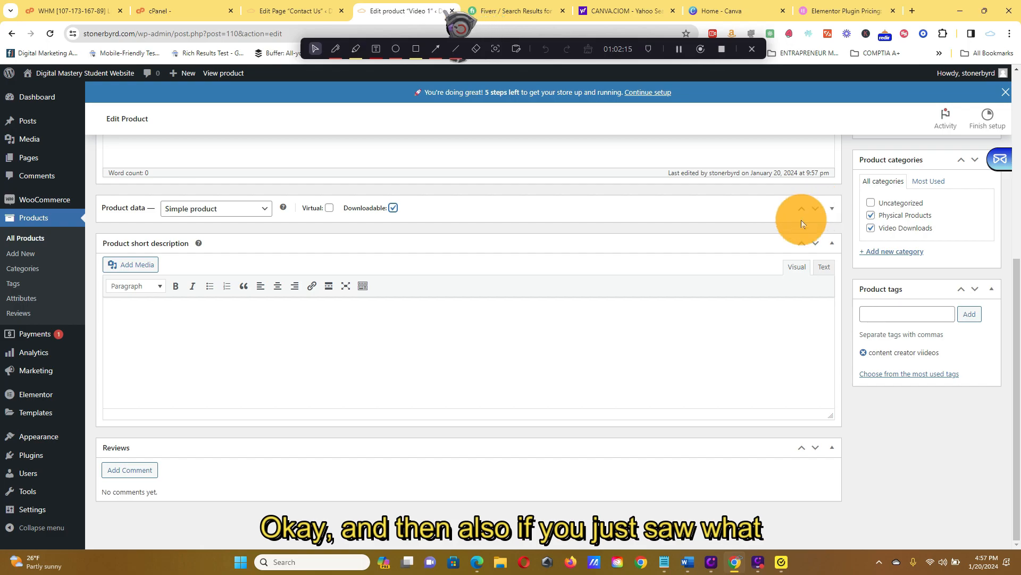
# Try collapsing and expanding the product data and product short description sections, leaving both expanded.
pyautogui.click(834, 209)
pyautogui.click(835, 210)
pyautogui.click(836, 212)
pyautogui.click(837, 211)
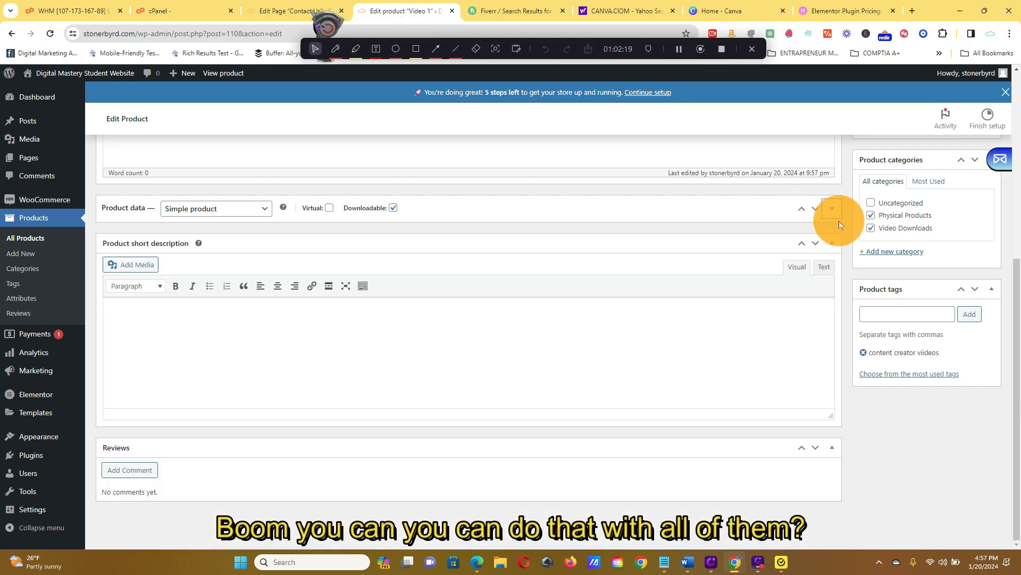
pyautogui.click(835, 242)
pyautogui.click(831, 358)
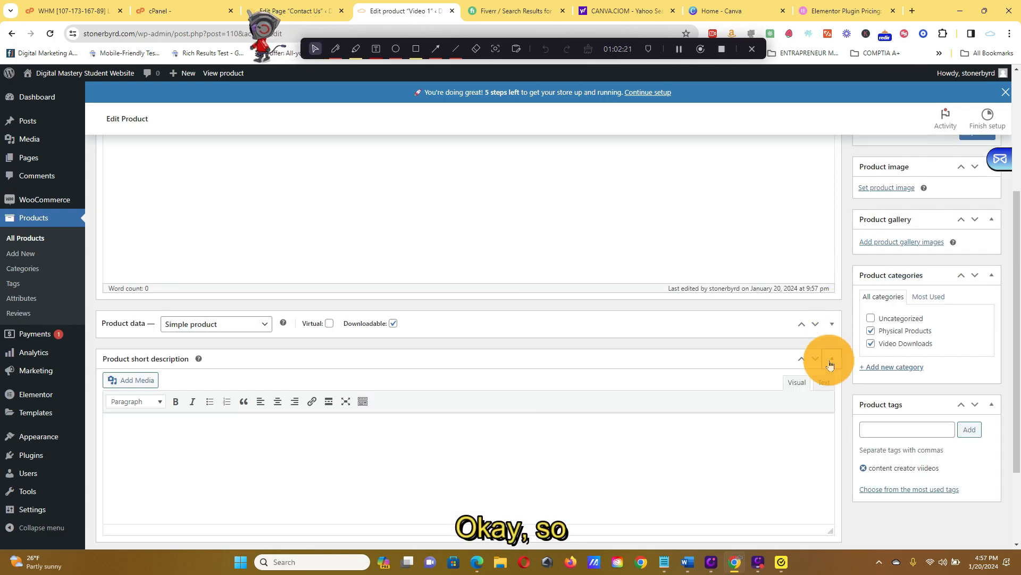
pyautogui.scroll(-2, 812, 343)
pyautogui.click(833, 211)
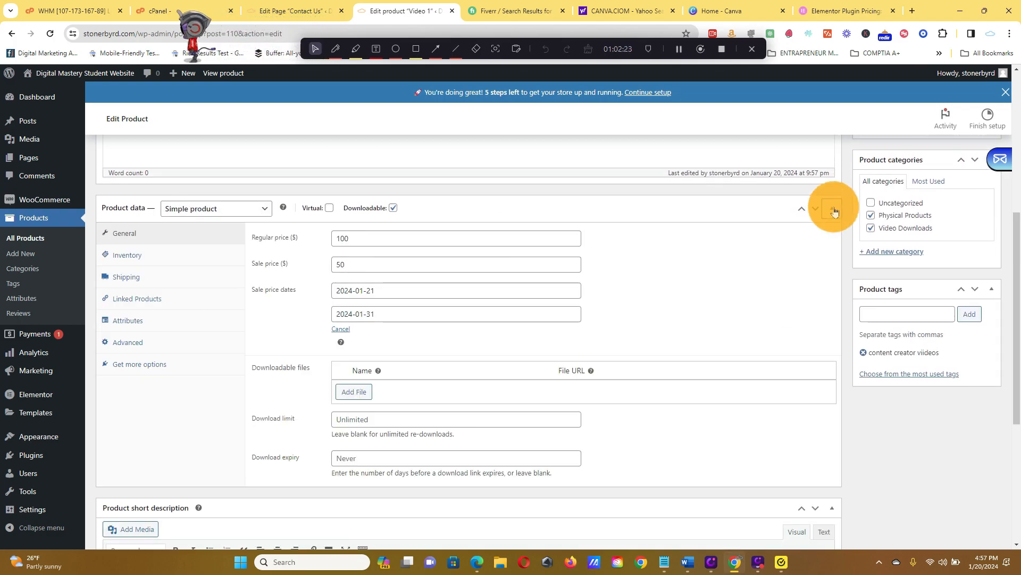
# Toggle the Downloadable option off and on, and add course-script-2.mp4 from the existing media as a downloadable file.
pyautogui.click(394, 209)
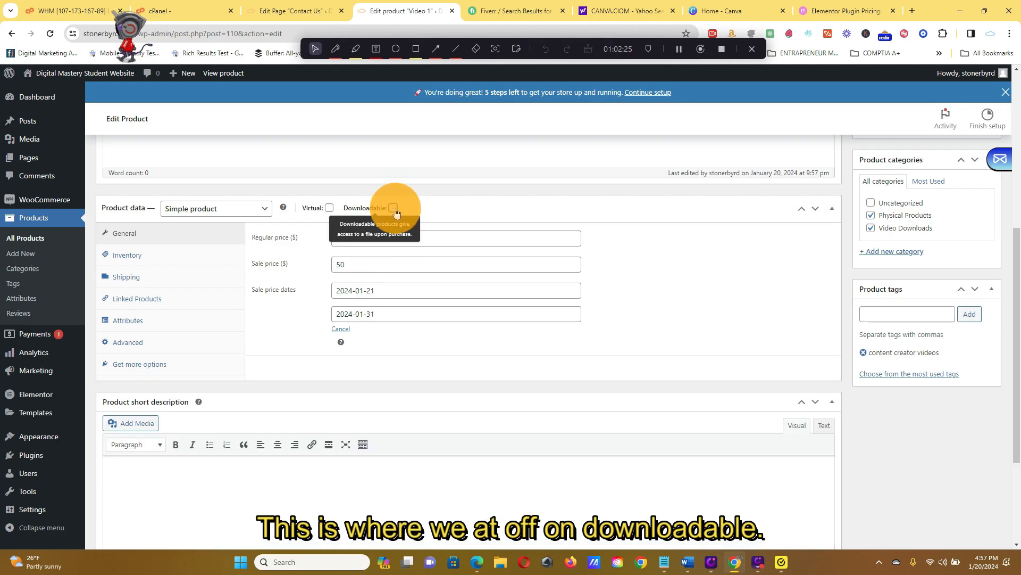
pyautogui.click(394, 208)
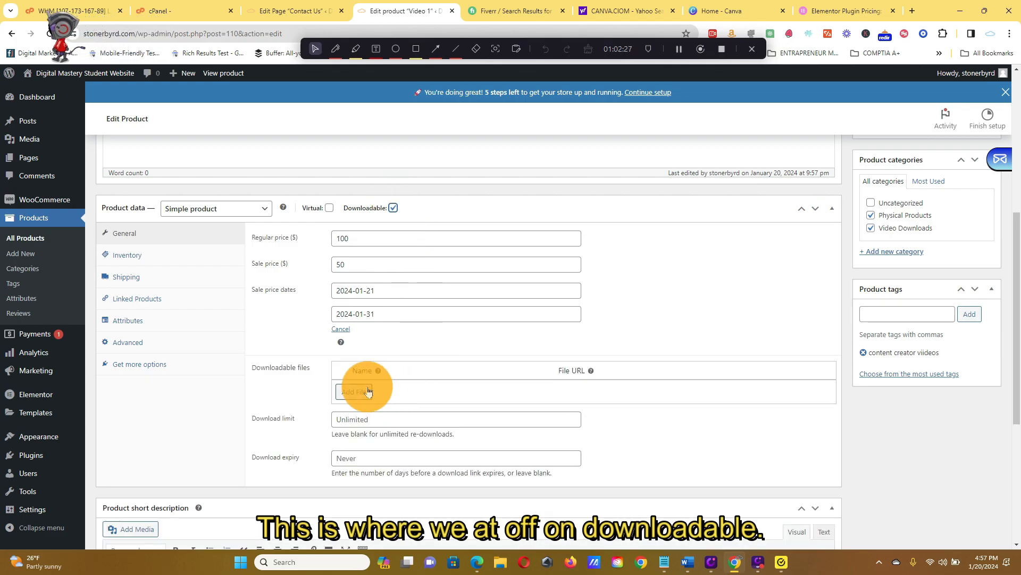
pyautogui.scroll(-2, 353, 387)
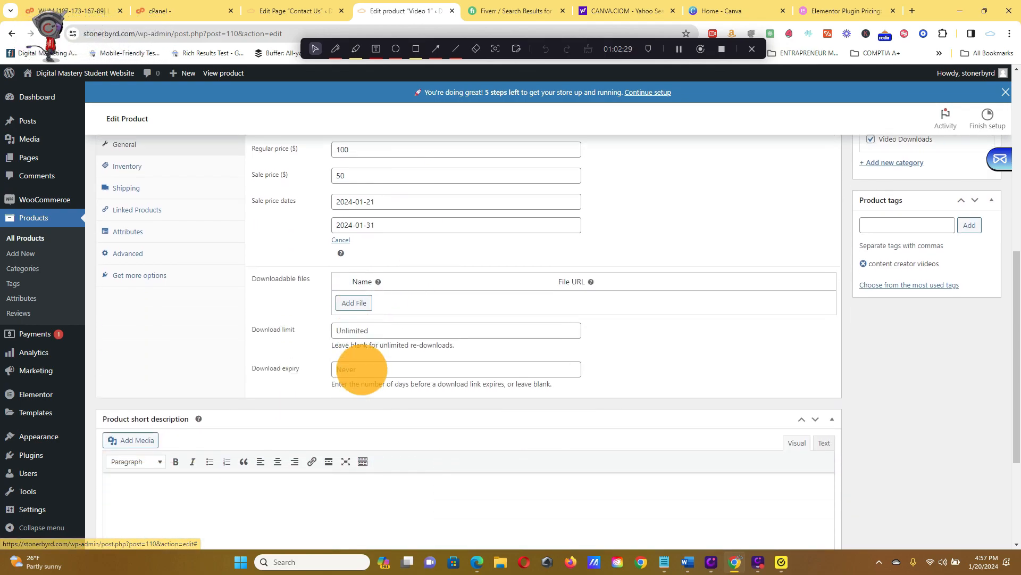
pyautogui.click(353, 302)
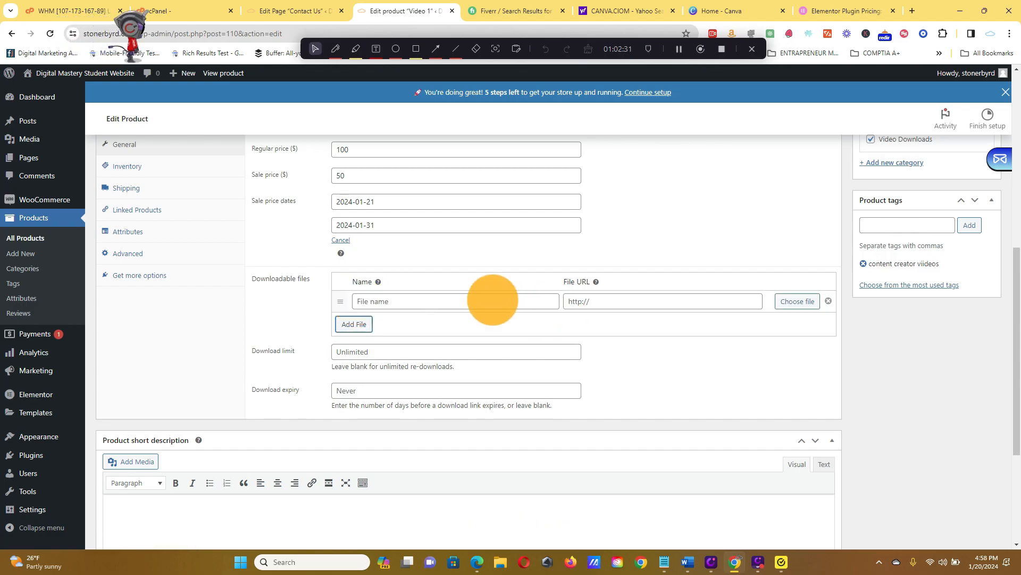
pyautogui.click(798, 301)
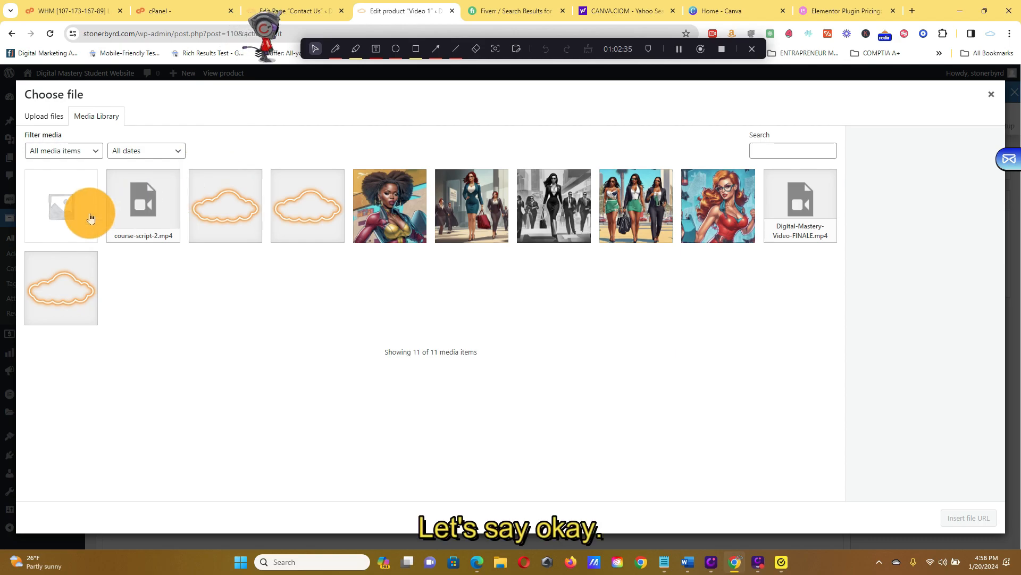
pyautogui.click(158, 211)
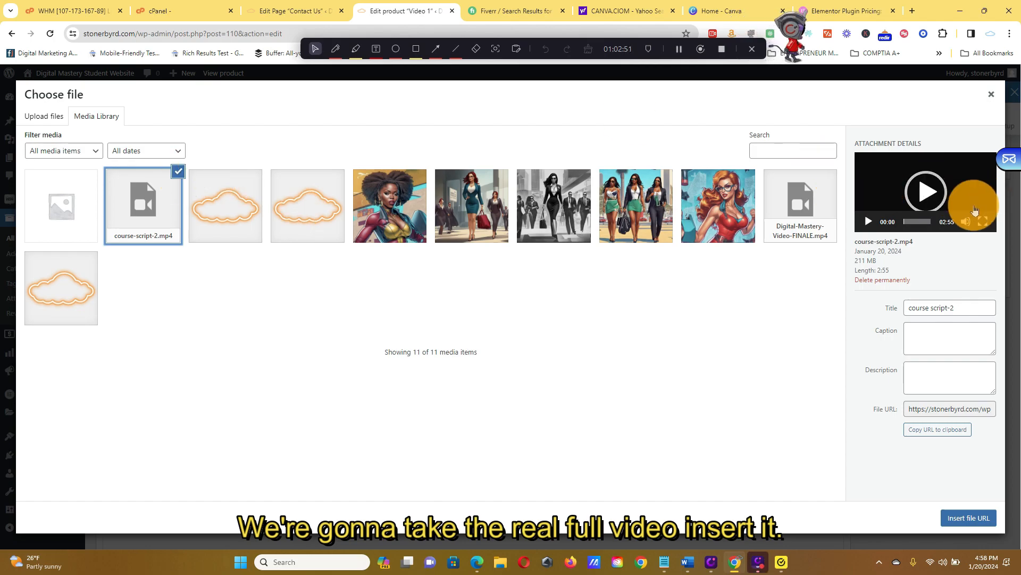
pyautogui.click(966, 527)
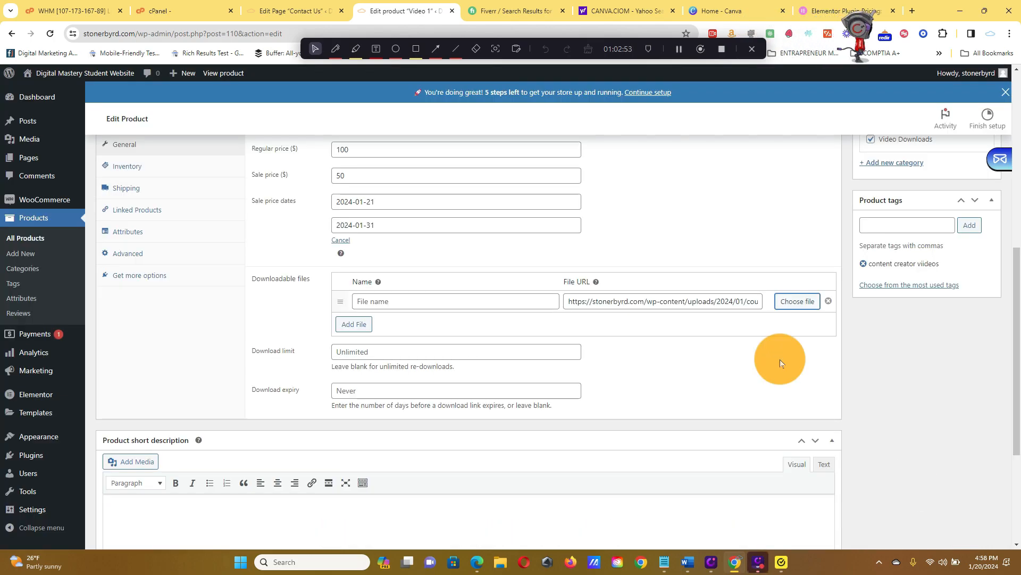
pyautogui.click(798, 302)
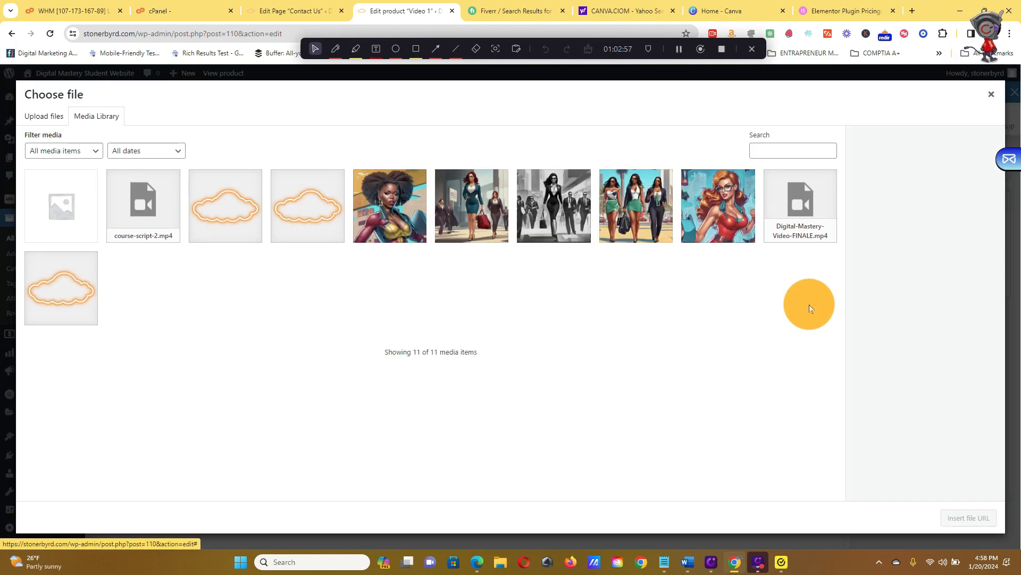
pyautogui.click(992, 96)
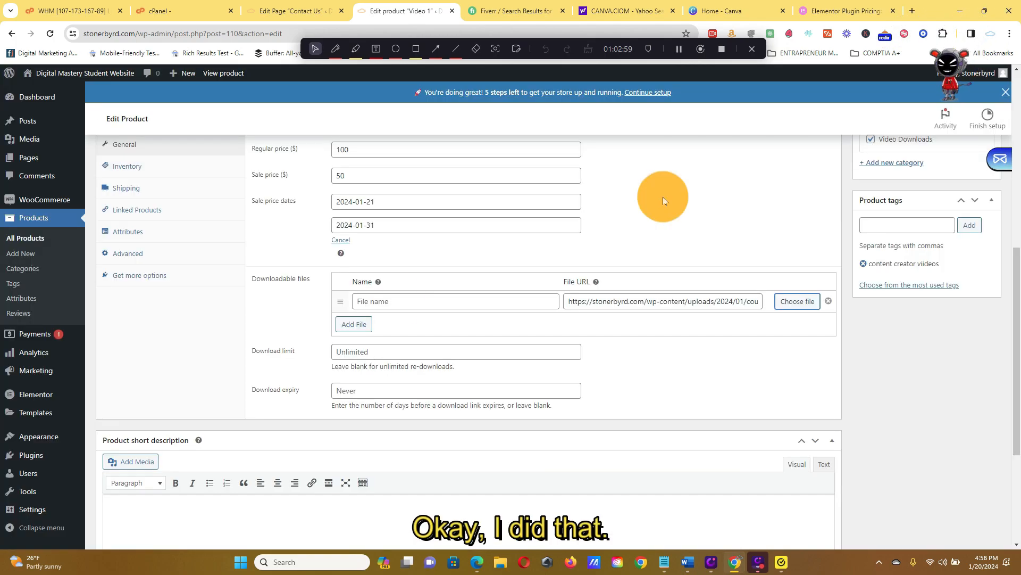
pyautogui.click(354, 322)
pyautogui.click(828, 322)
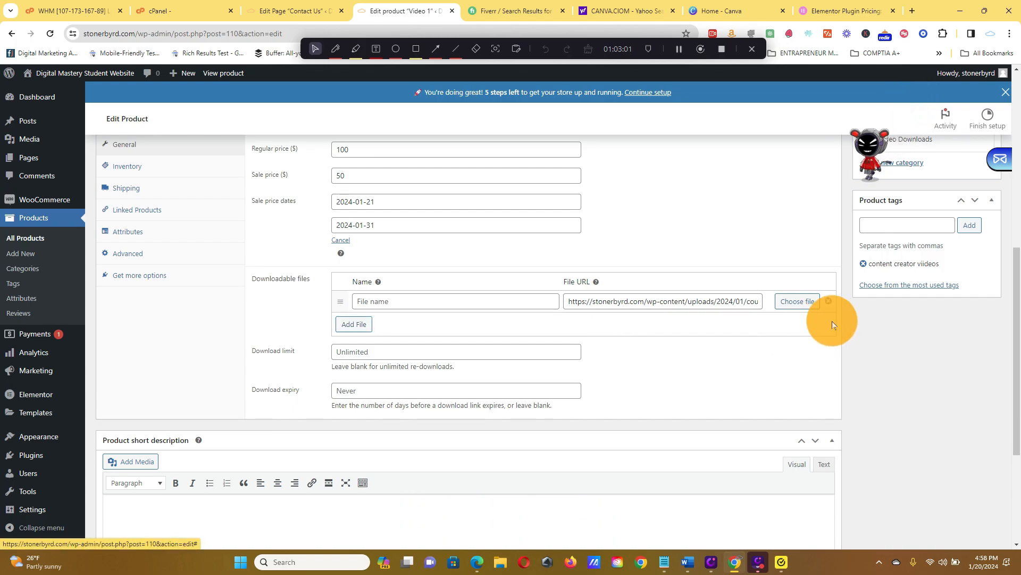
# Compare the upload and existing-media options for the downloadable file, and select course-script-2.mp4 again.
pyautogui.click(798, 302)
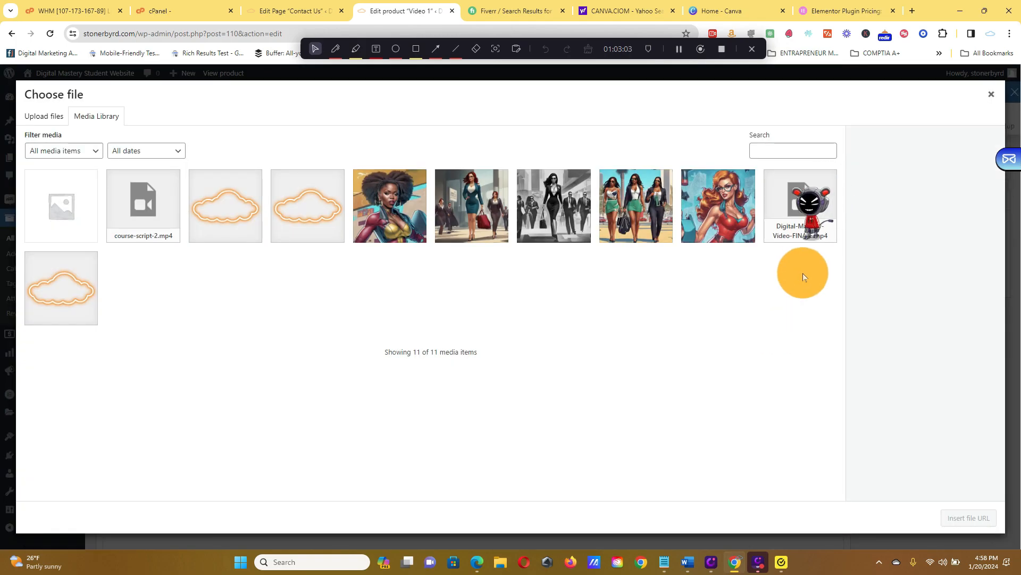
pyautogui.click(45, 116)
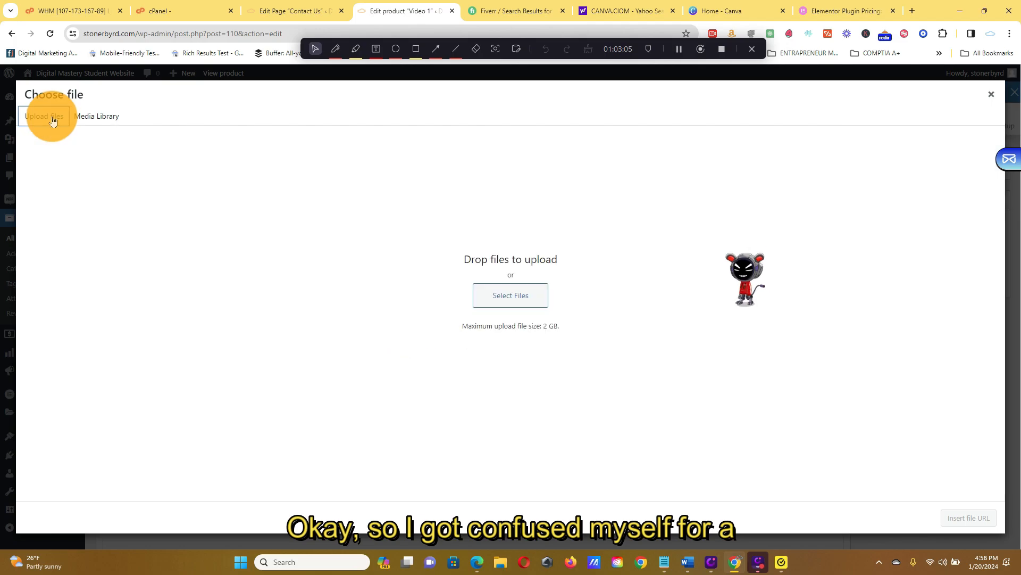
pyautogui.click(90, 116)
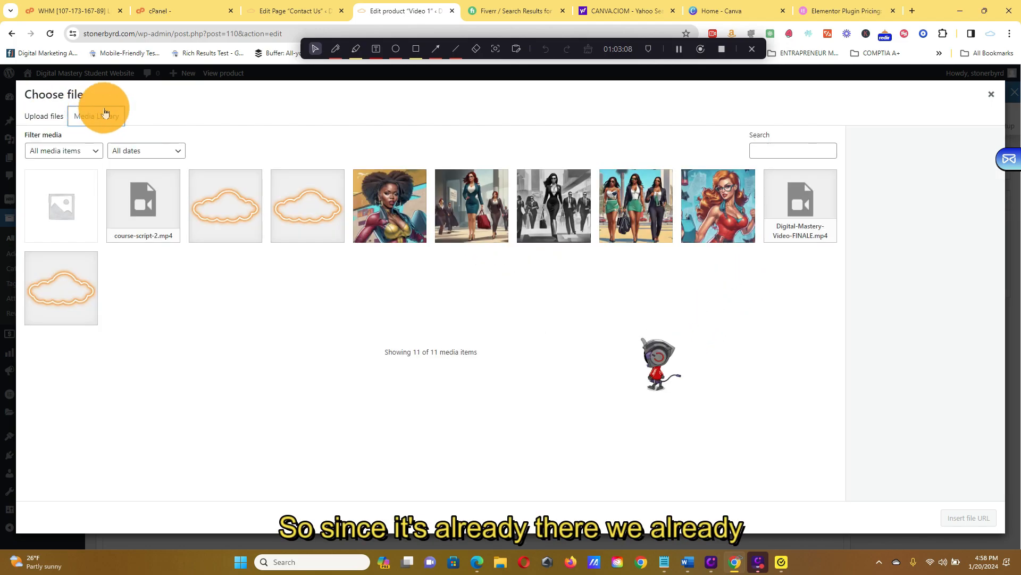
pyautogui.click(149, 215)
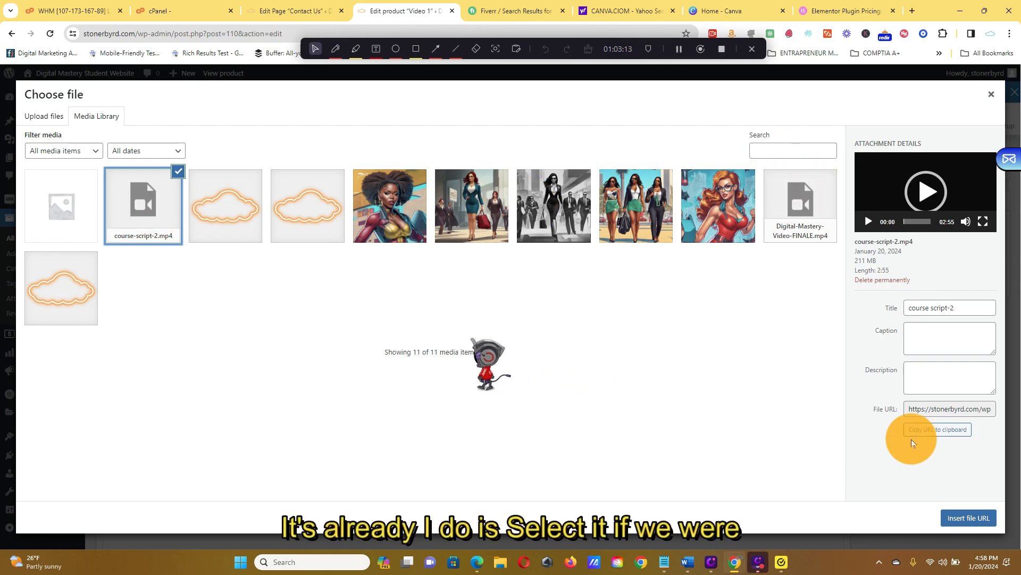
# Upload the video Legal Compliance & Business Stuff from the Digital Mastery Course Videos folder as new media.
pyautogui.click(48, 116)
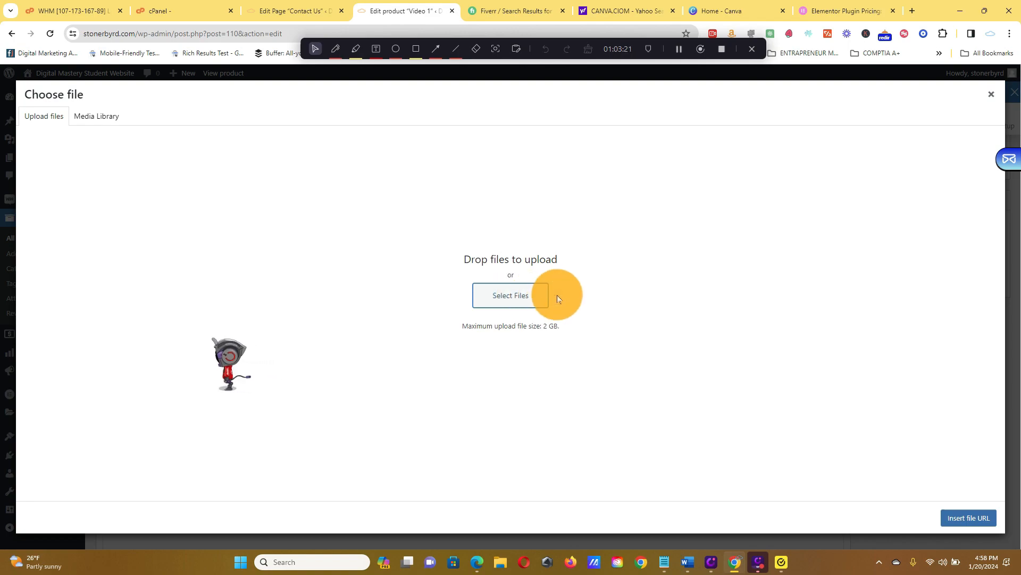
pyautogui.click(522, 296)
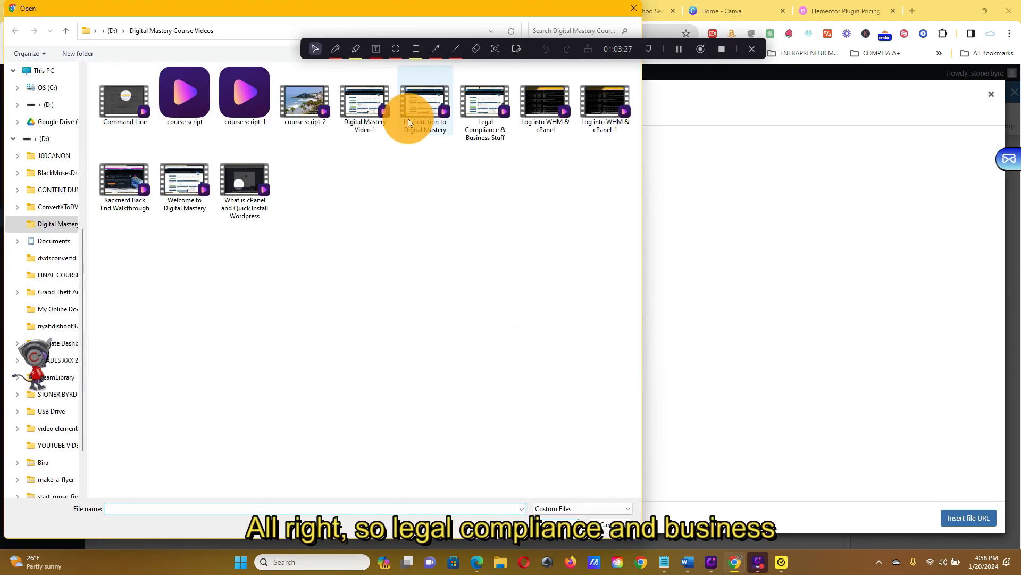
pyautogui.click(468, 118)
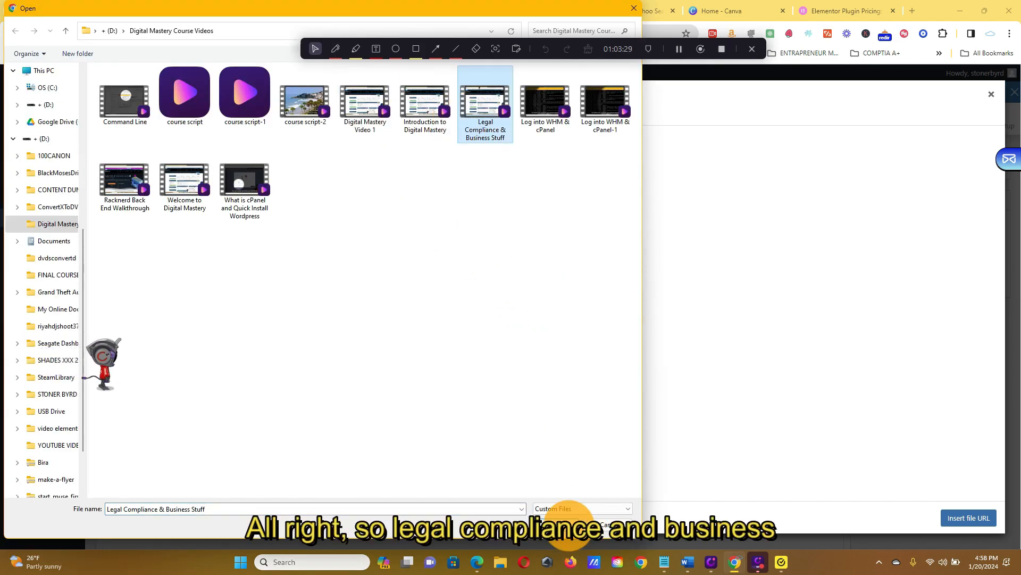
pyautogui.click(561, 525)
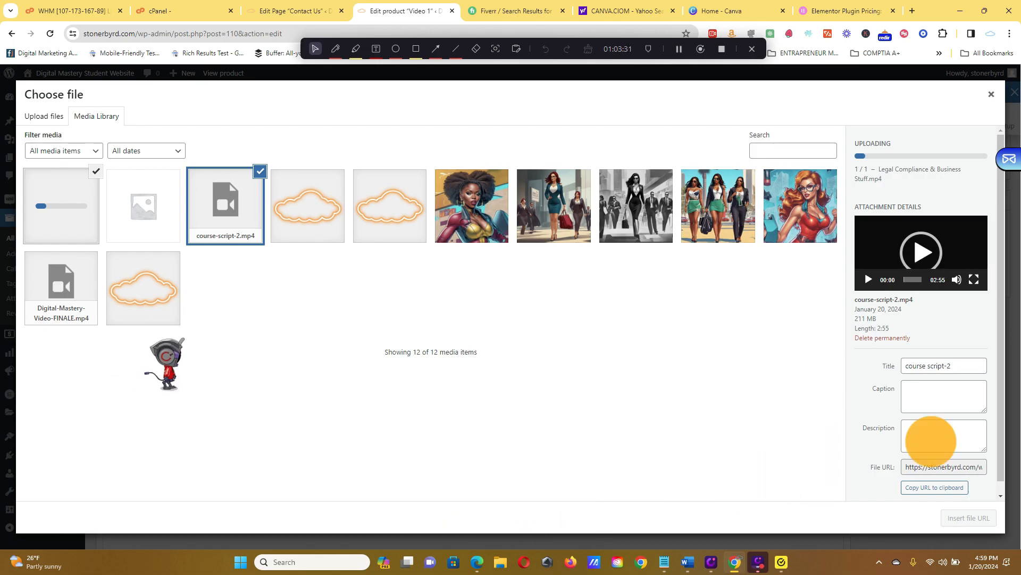
pyautogui.click(45, 117)
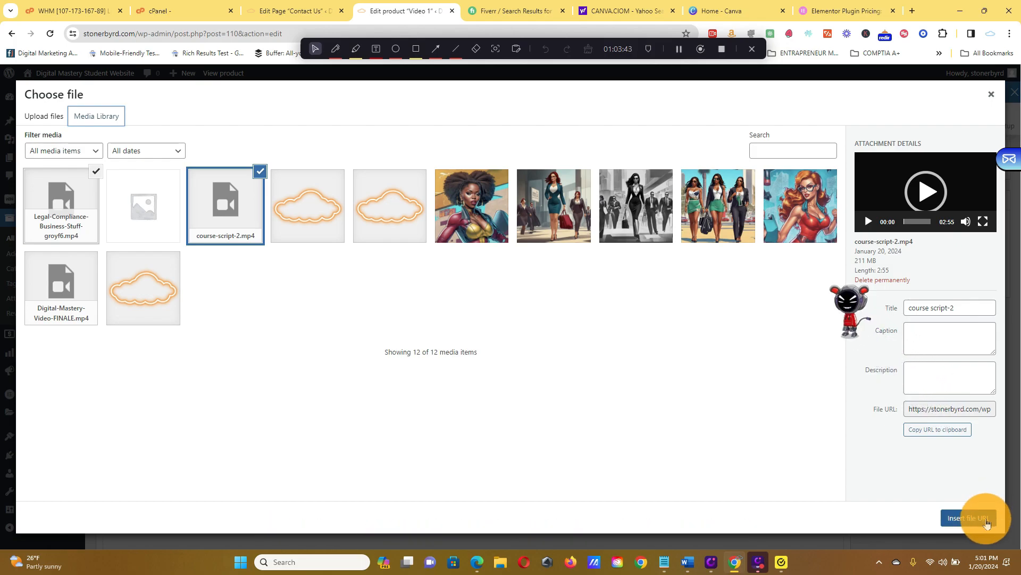
# Select the uploaded Legal-Compliance-Business-Stuff video, check its download link and return to the product editor.
pyautogui.click(76, 211)
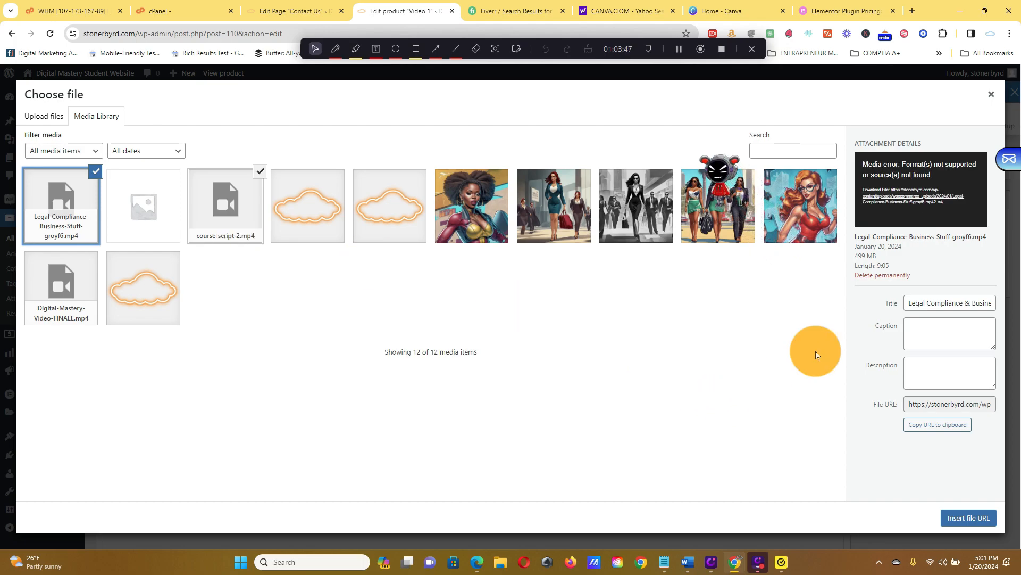
pyautogui.click(927, 203)
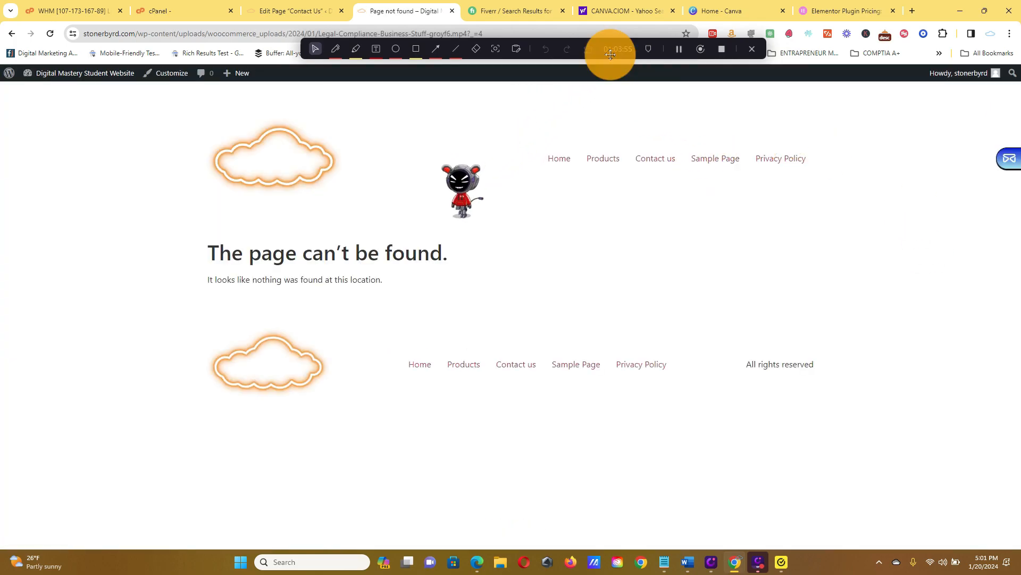
pyautogui.click(327, 5)
pyautogui.click(433, 11)
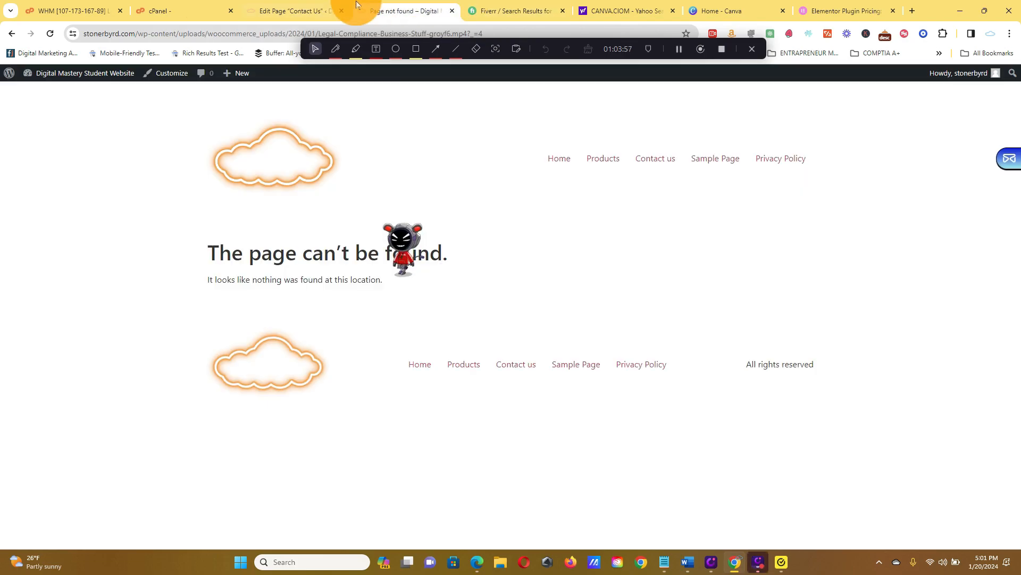
pyautogui.click(17, 40)
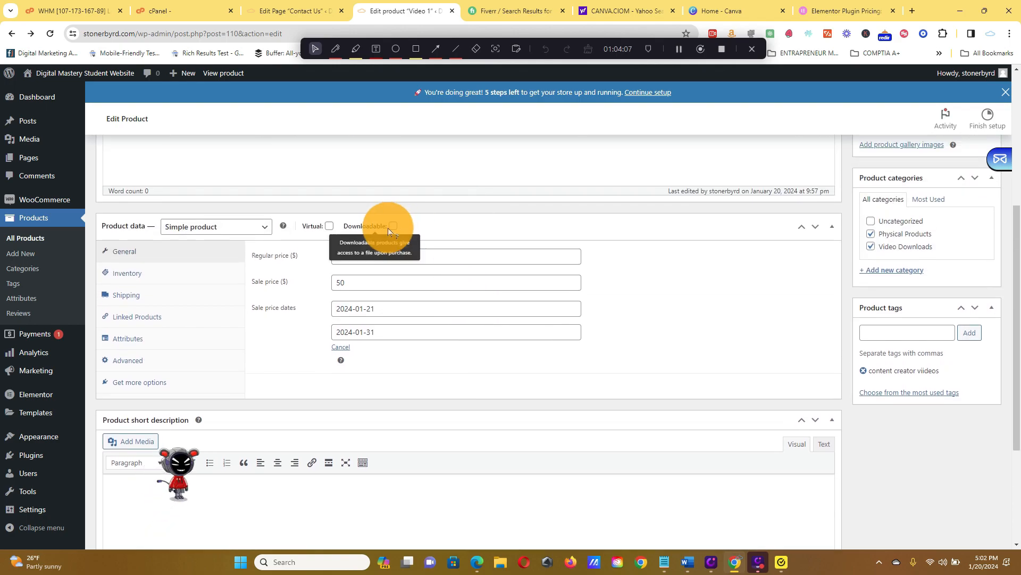
# Mark the Video 1 product as Downloadable and add a new downloadable file entry.
pyautogui.click(393, 226)
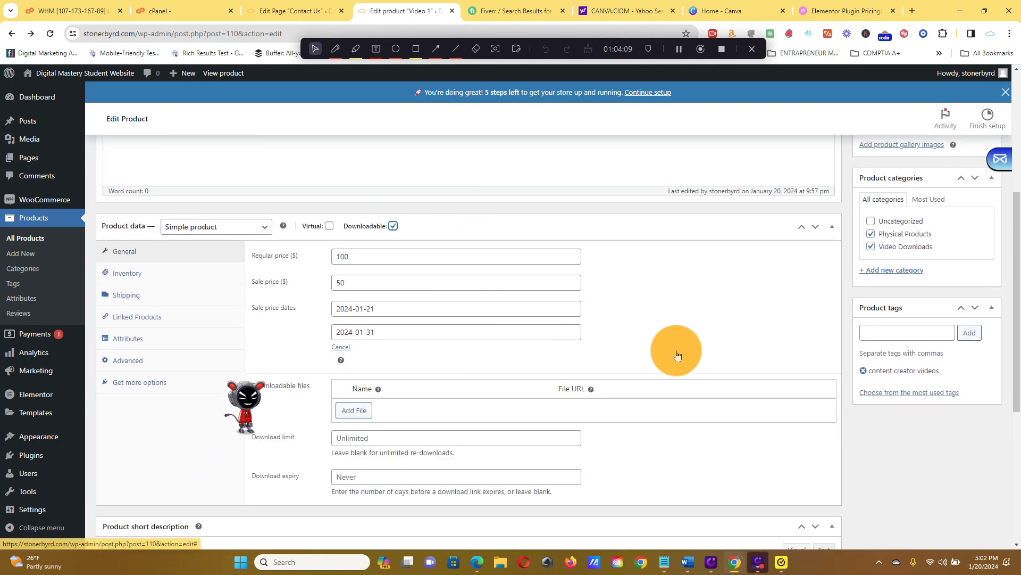
pyautogui.click(356, 411)
pyautogui.scroll(5, 751, 359)
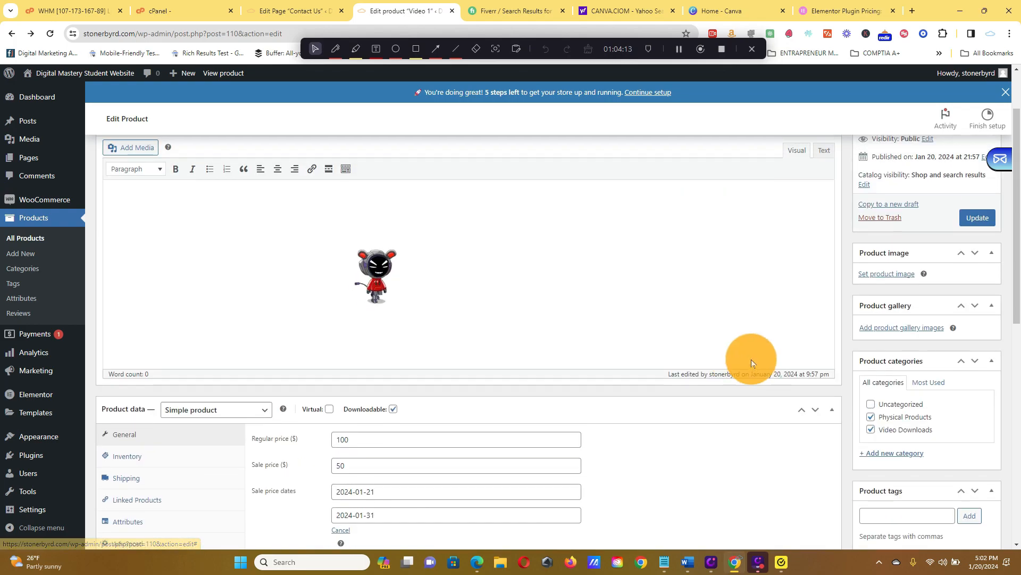
pyautogui.scroll(-10, 757, 369)
pyautogui.scroll(5, 757, 369)
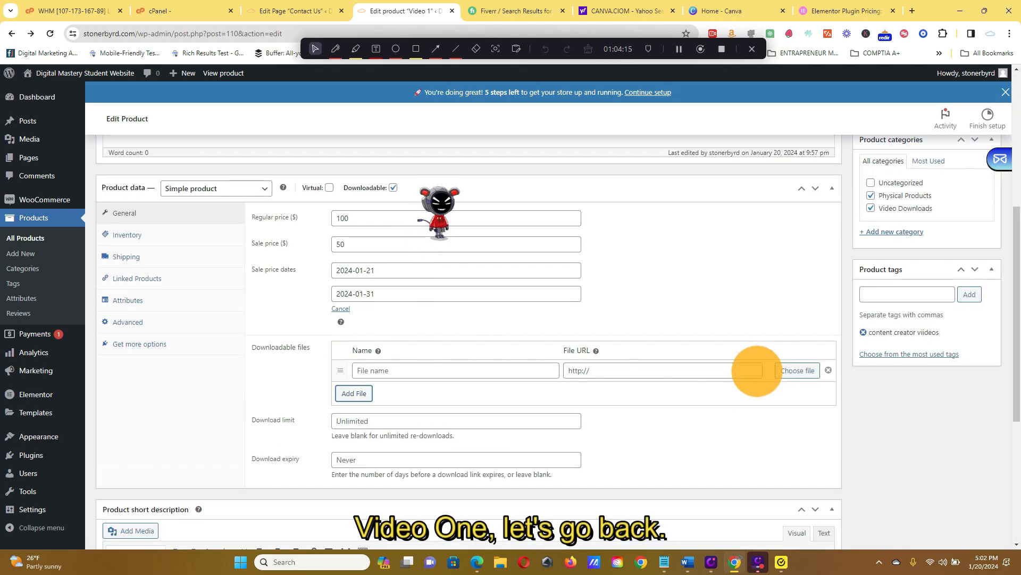
# Examine the attachment details of the Legal-Compliance-Business-Stuff video in the media library, and close the file chooser without inserting it.
pyautogui.click(806, 371)
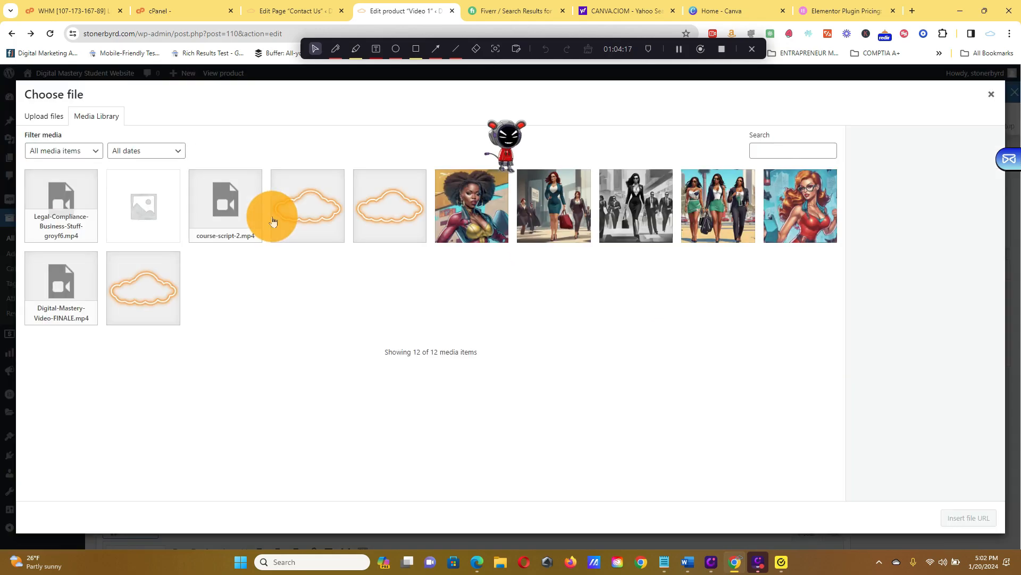
pyautogui.click(72, 198)
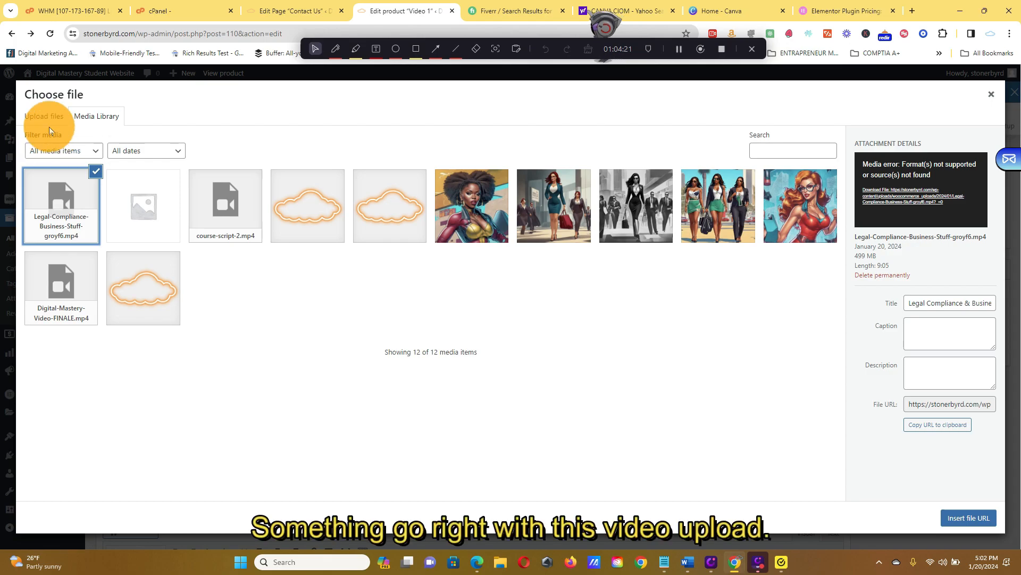
pyautogui.moveTo(50, 131); pyautogui.dragTo(52, 124)
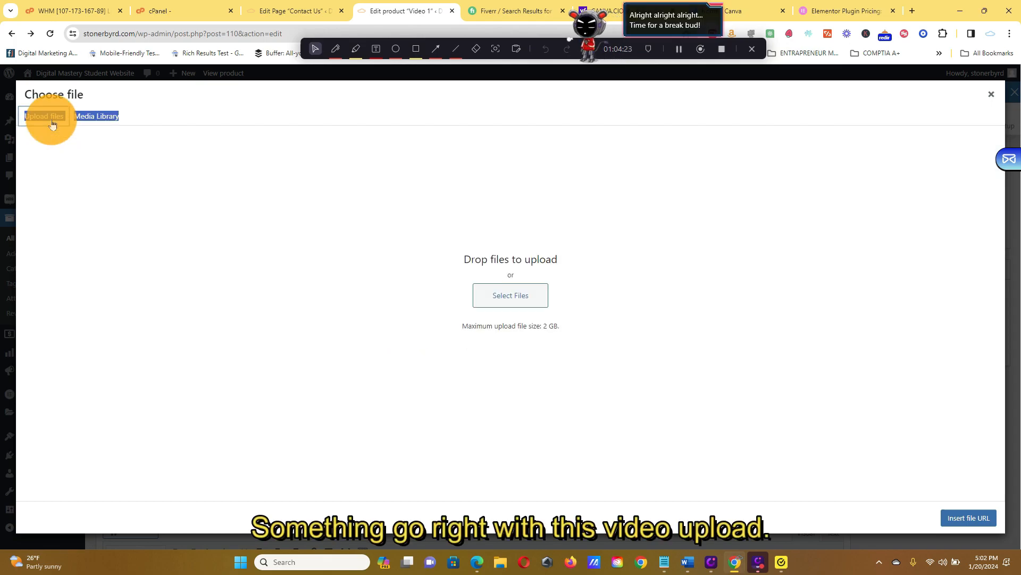
pyautogui.click(90, 116)
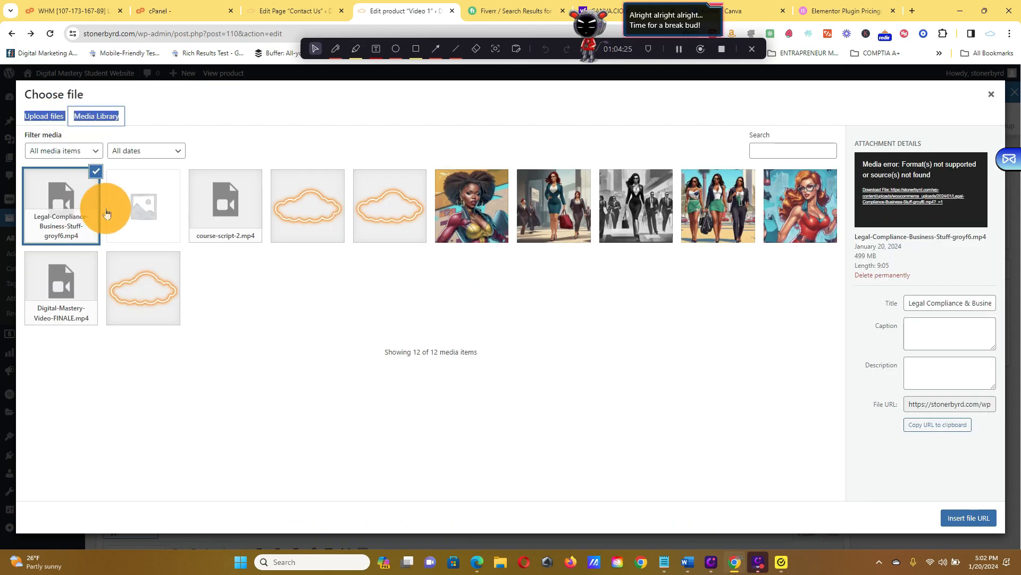
pyautogui.click(95, 171)
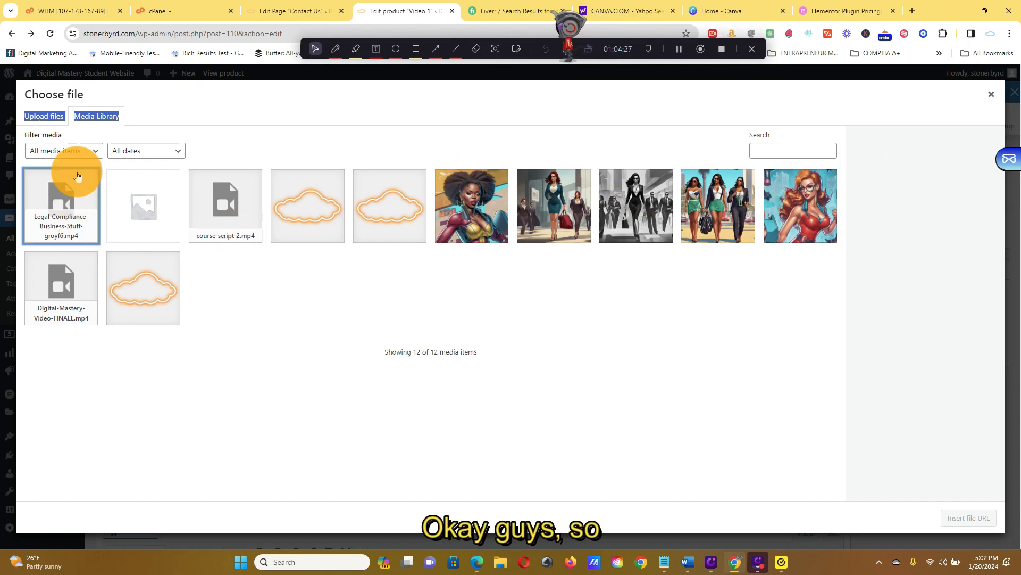
pyautogui.click(124, 192)
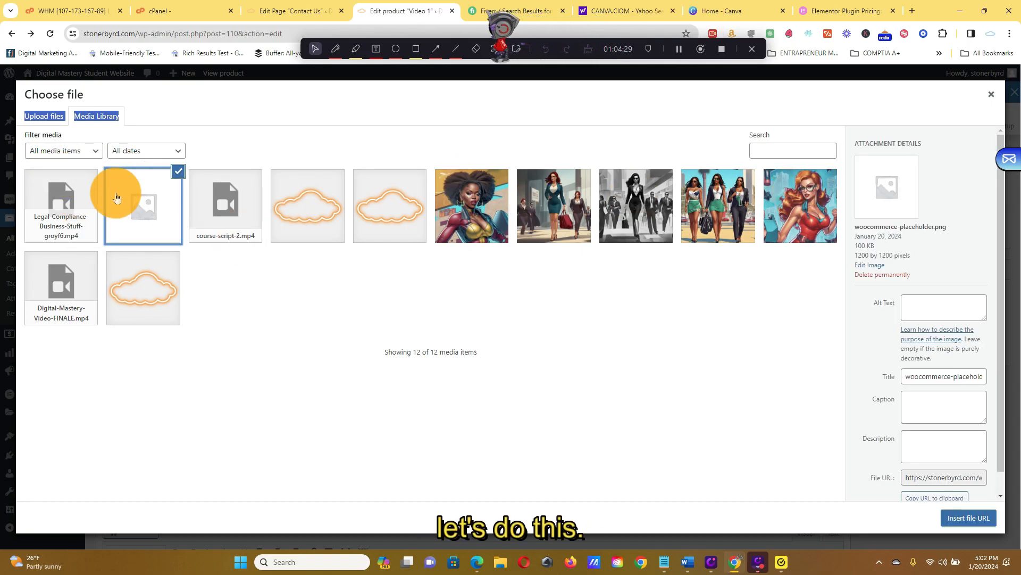
pyautogui.click(91, 194)
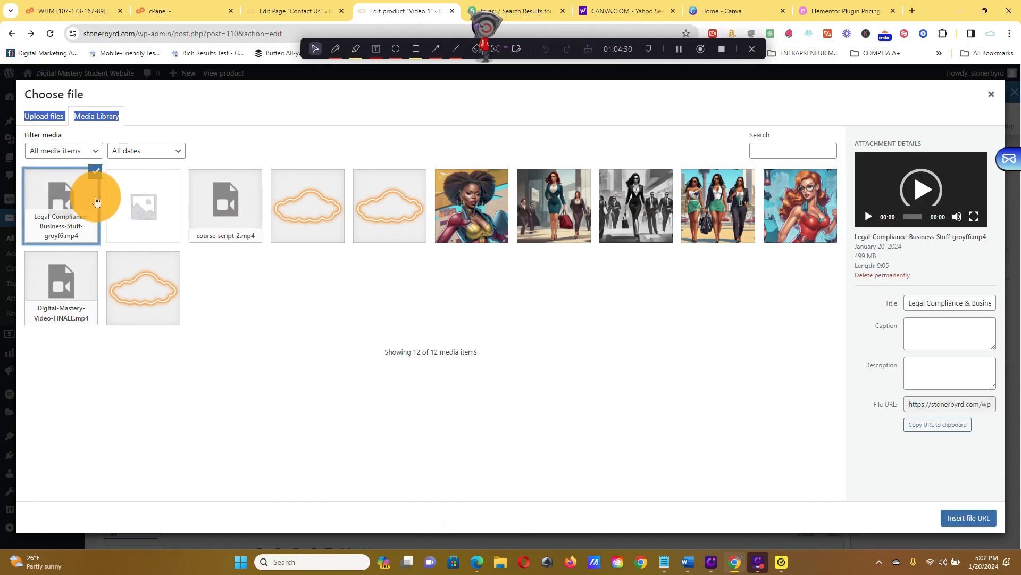
pyautogui.click(989, 94)
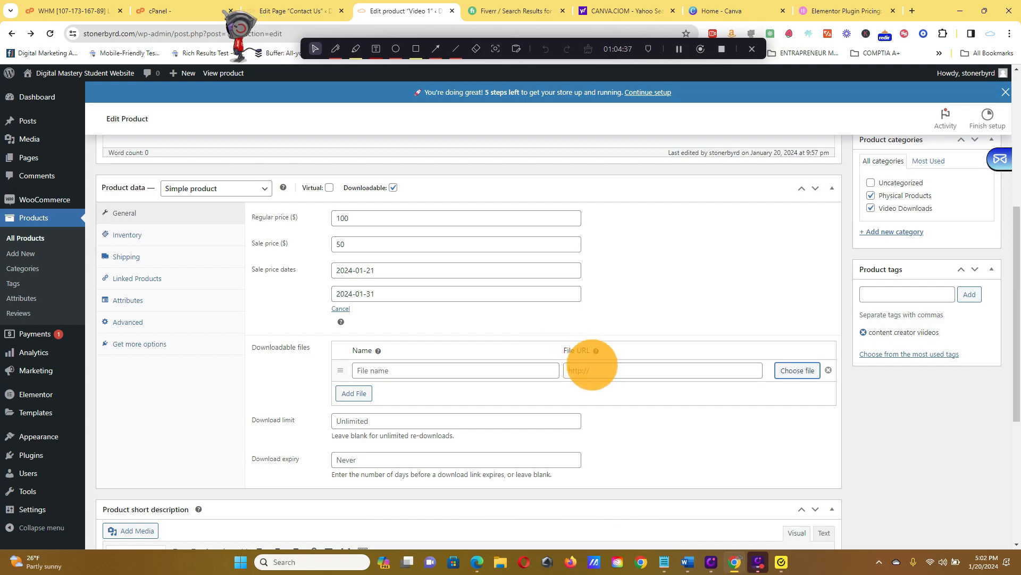
# Update the published Video 1 product to save its Downloadable setting.
pyautogui.scroll(5, 780, 355)
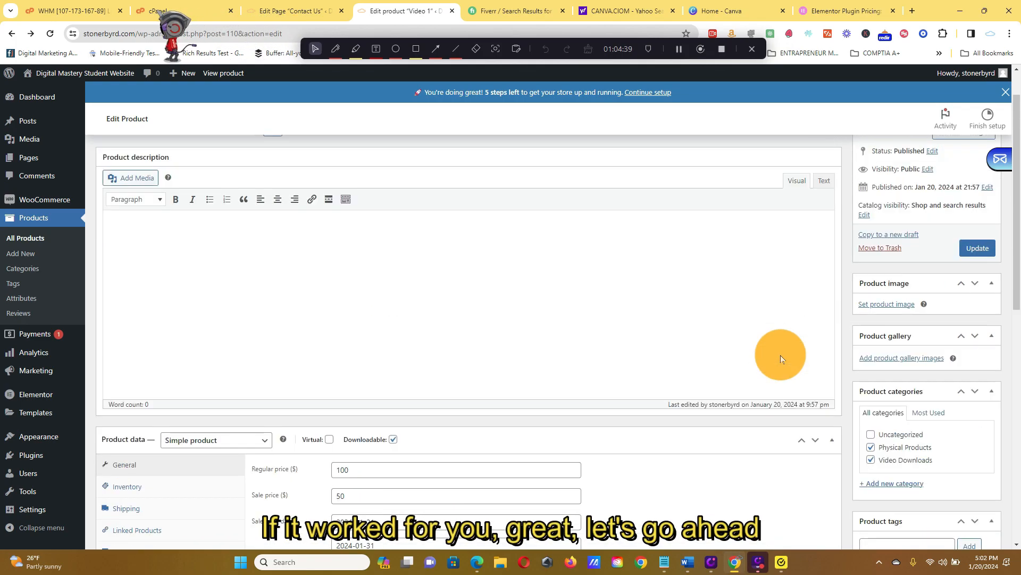
pyautogui.click(972, 295)
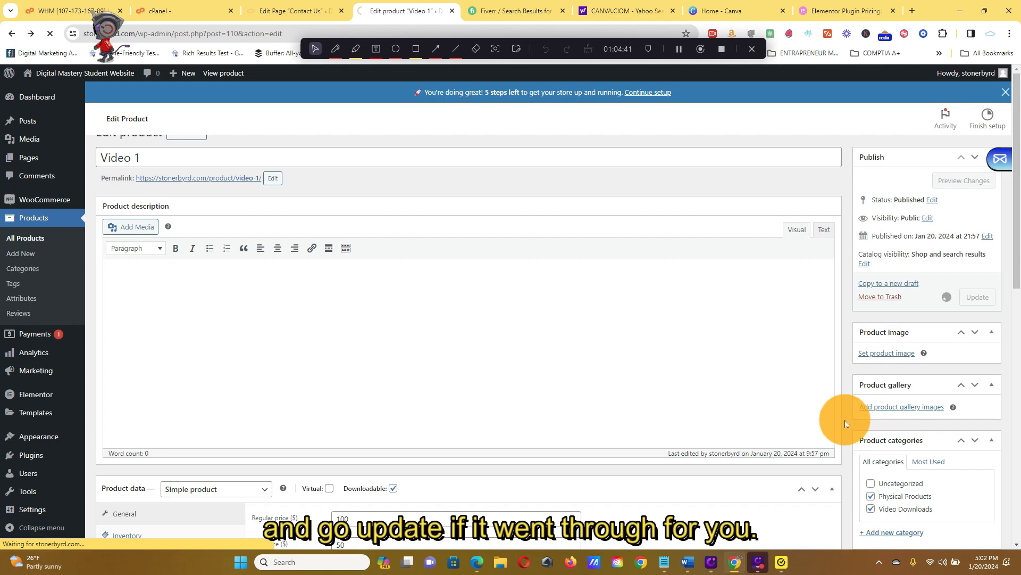
pyautogui.scroll(-5, 844, 419)
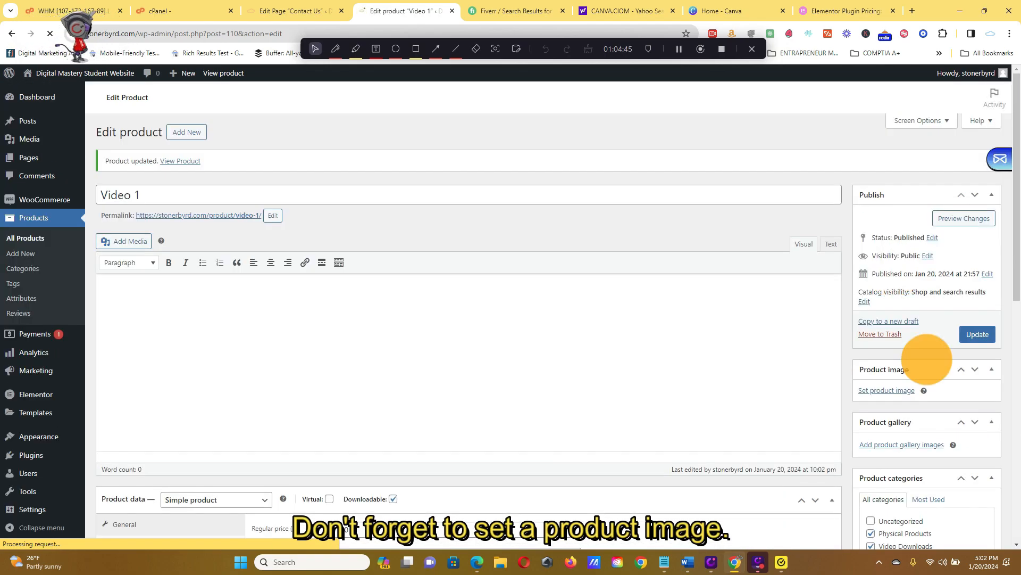
# Set the product image to the illustration of the red-haired woman carrying a red handbag, and update the product.
pyautogui.click(893, 393)
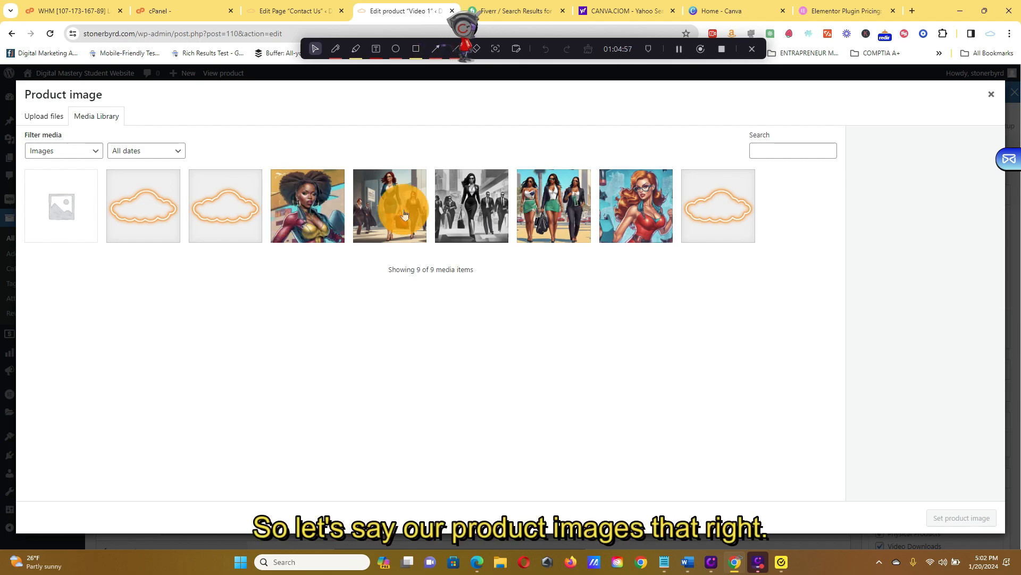
pyautogui.click(389, 211)
pyautogui.click(982, 518)
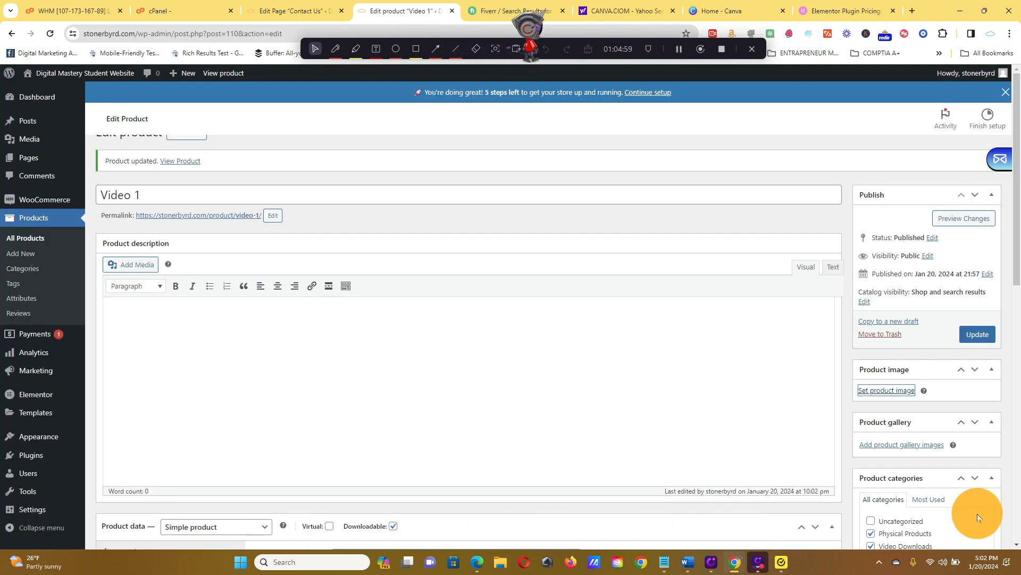
pyautogui.scroll(-5, 980, 369)
pyautogui.scroll(3, 980, 370)
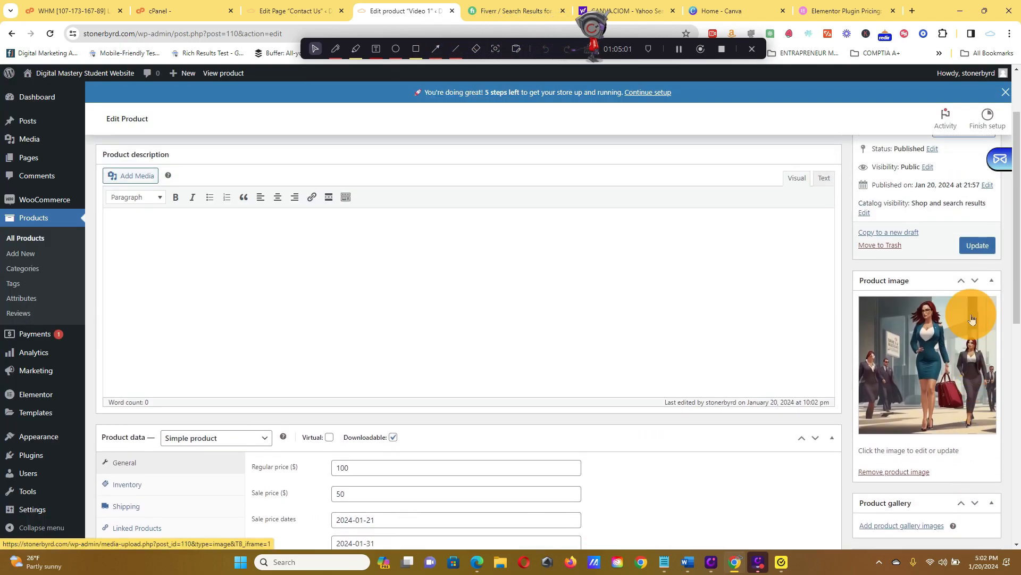
pyautogui.click(982, 253)
pyautogui.scroll(-1, 793, 331)
pyautogui.scroll(-3, 793, 331)
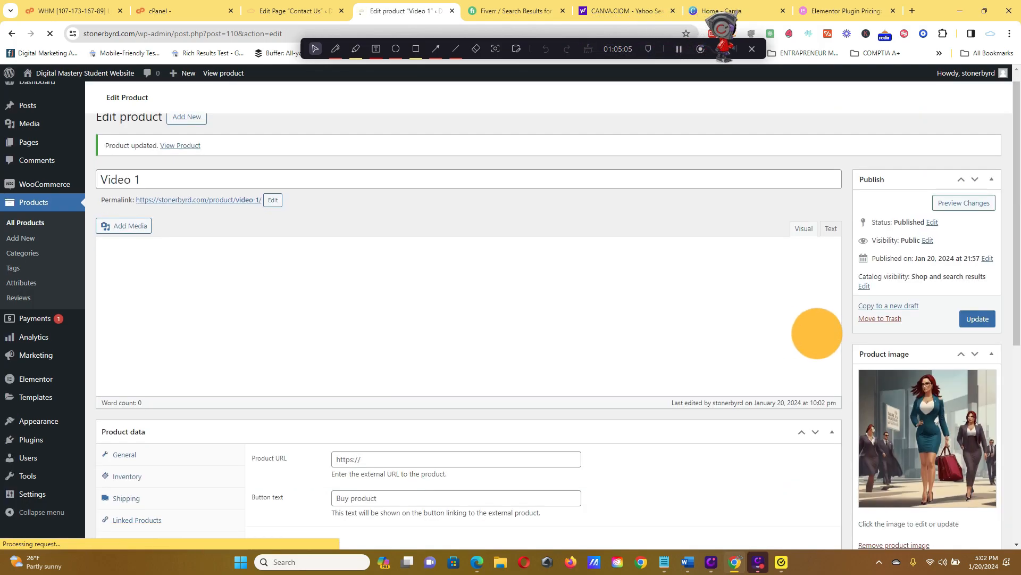
# Review the product's gallery, category and tag sections, and save the product again.
pyautogui.scroll(-4, 953, 383)
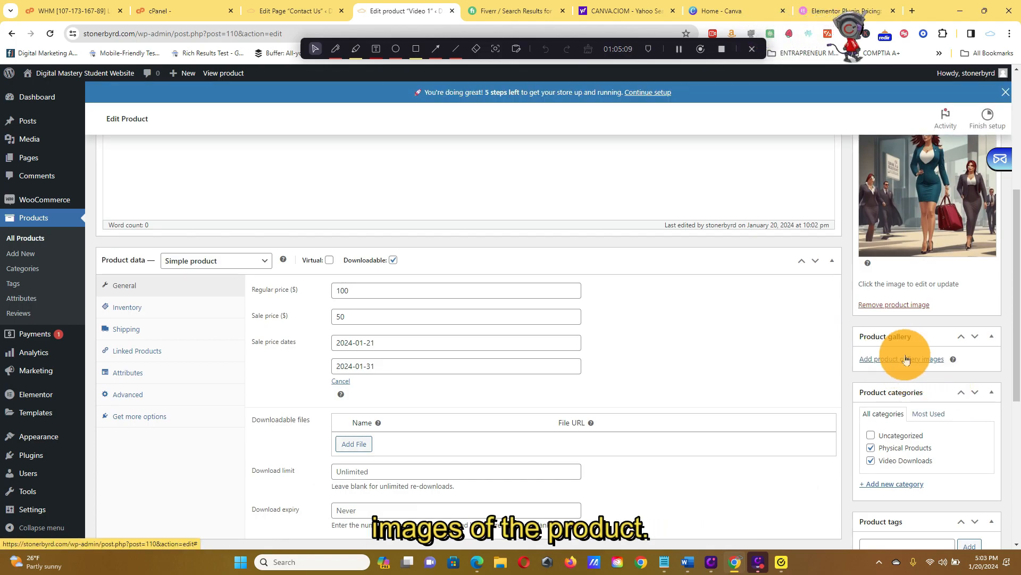
pyautogui.scroll(-5, 873, 381)
pyautogui.scroll(2, 873, 378)
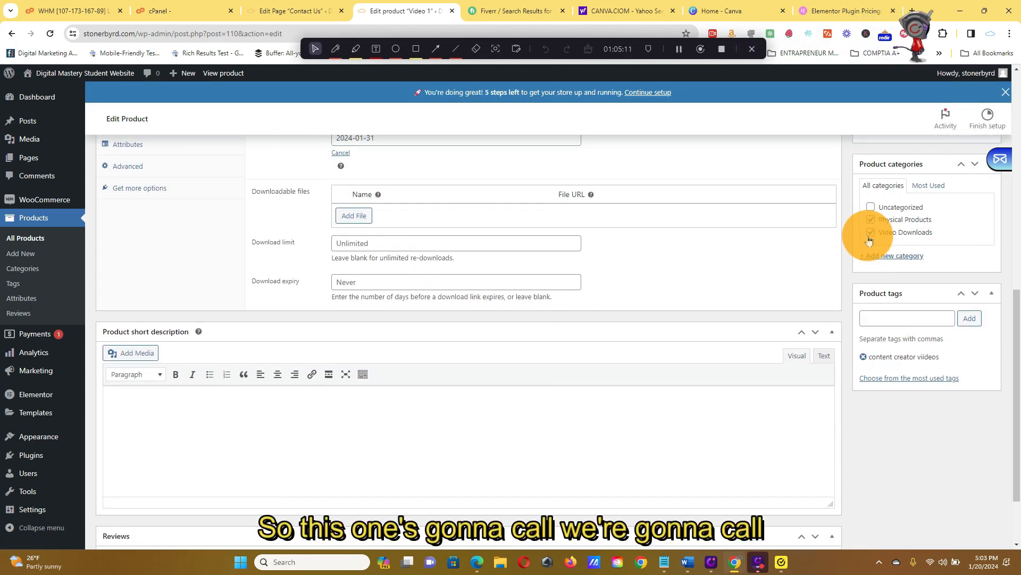
pyautogui.scroll(10, 876, 224)
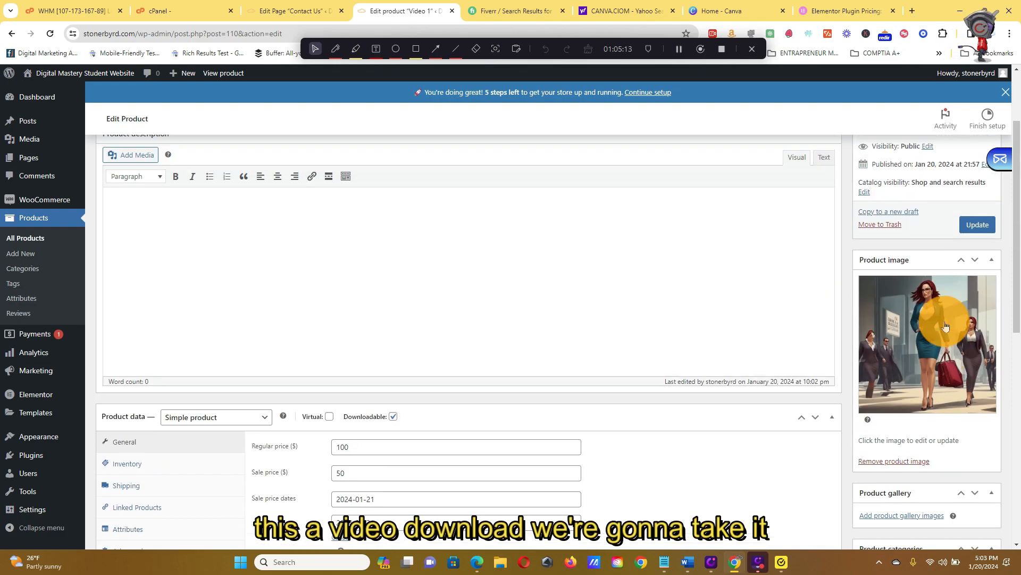
pyautogui.click(969, 331)
pyautogui.scroll(-10, 959, 339)
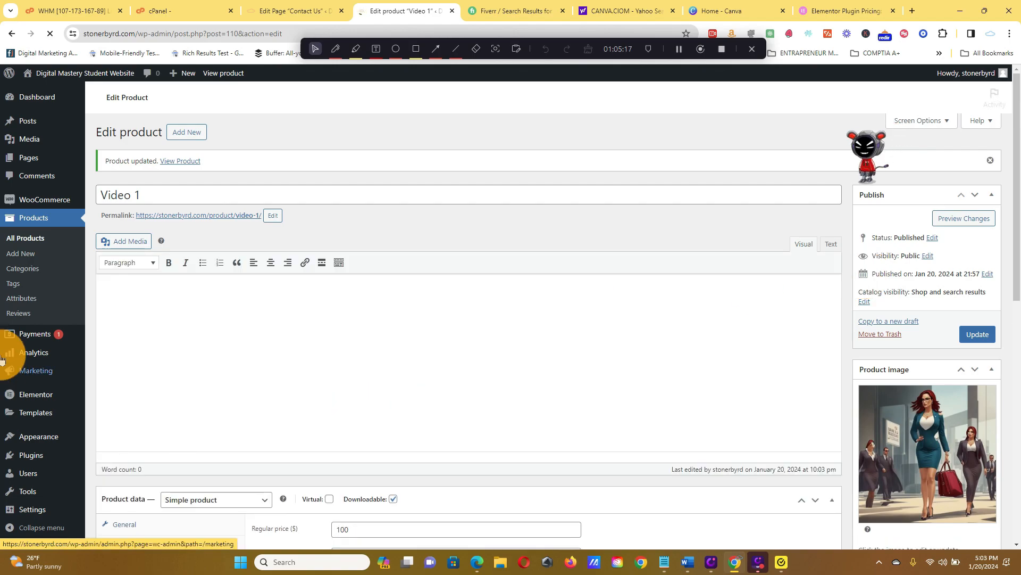
pyautogui.click(978, 330)
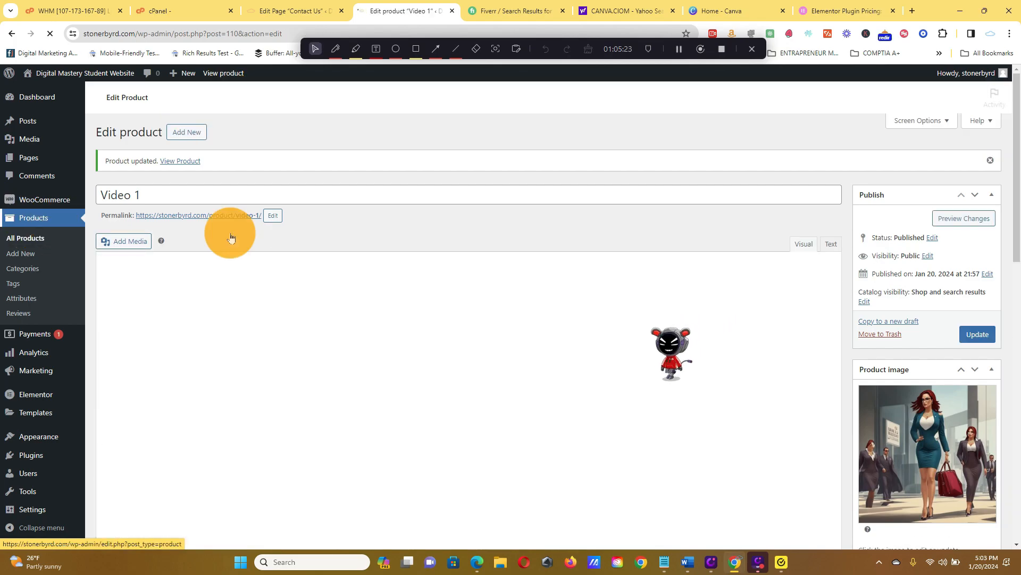
# Search the site's installed plugins for "wp" and clear the search to list all of them.
pyautogui.scroll(-3, 853, 327)
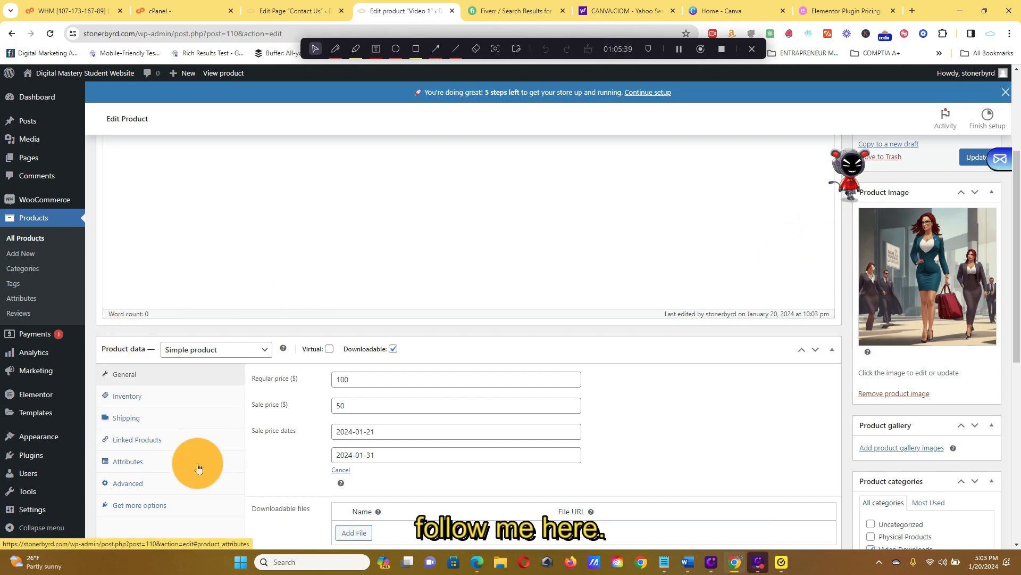
pyautogui.click(57, 458)
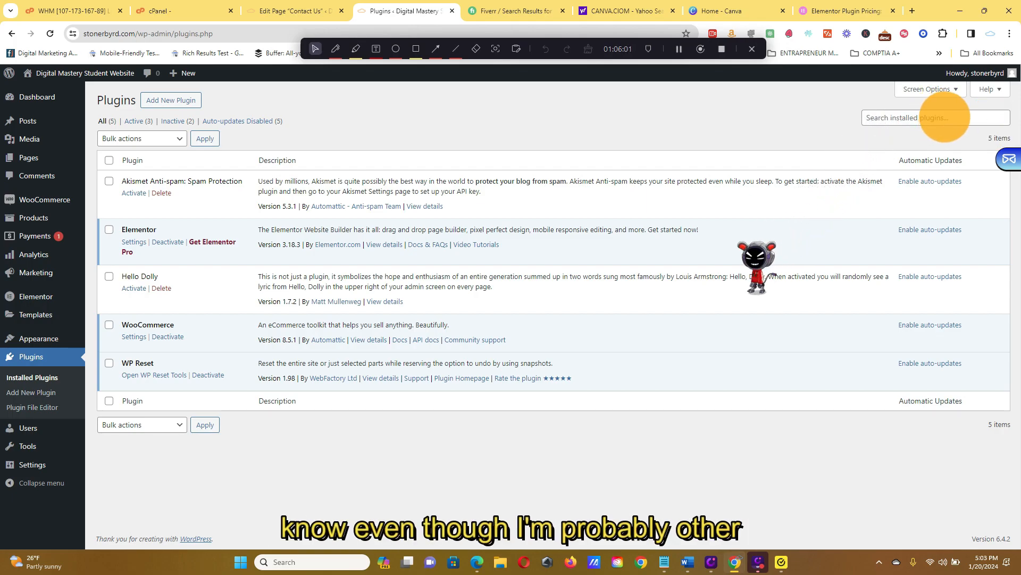
pyautogui.click(946, 118)
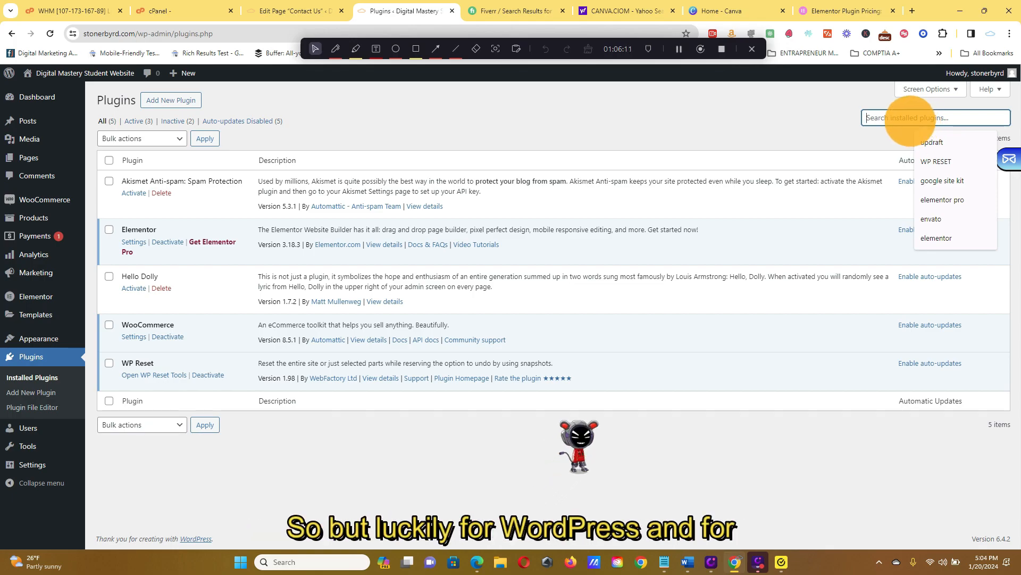
pyautogui.write('wp')
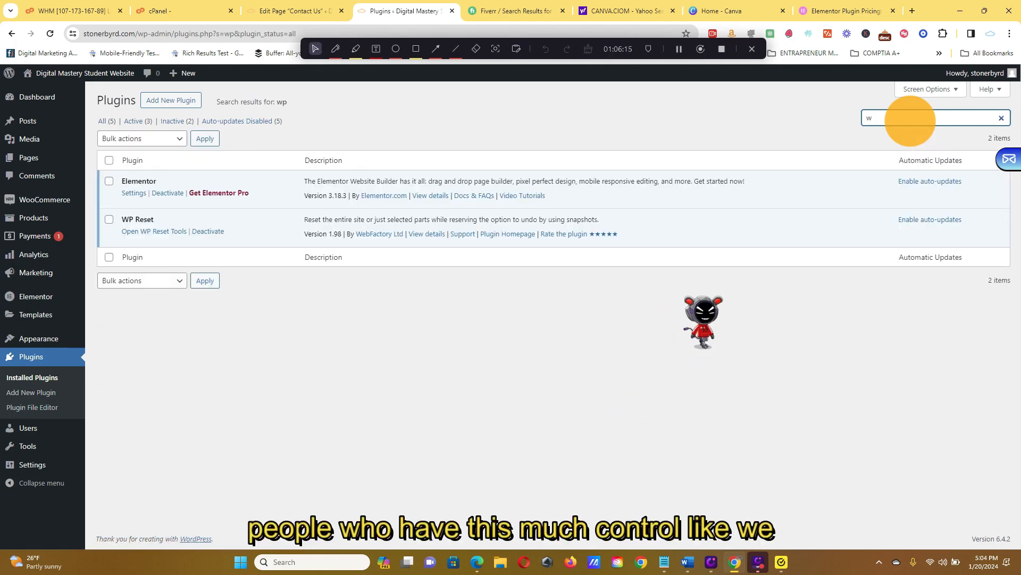
pyautogui.press('BackSpace')
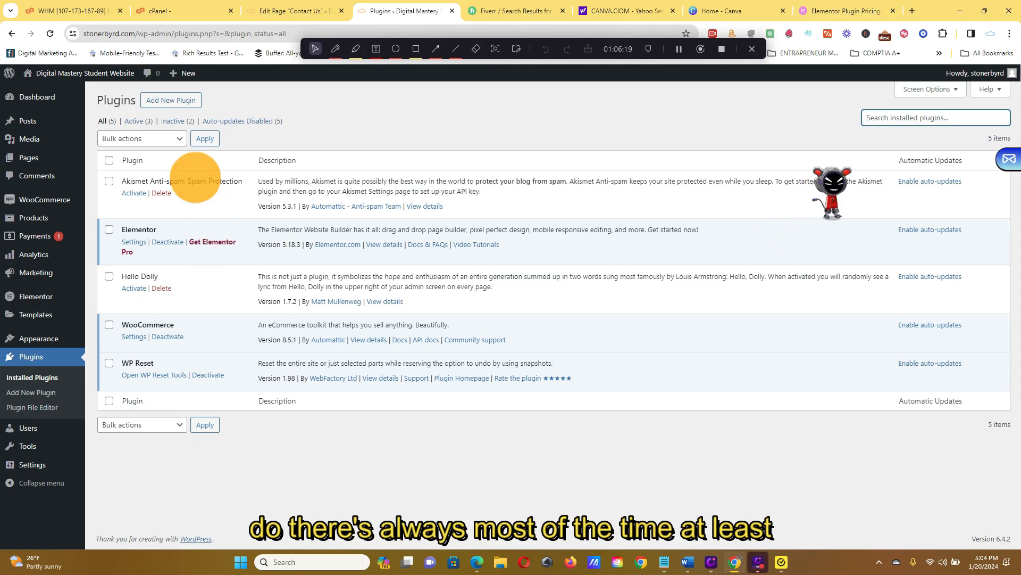
# Search for new plugins with "wp max file" and look through the results for one that raises the upload limit.
pyautogui.click(201, 100)
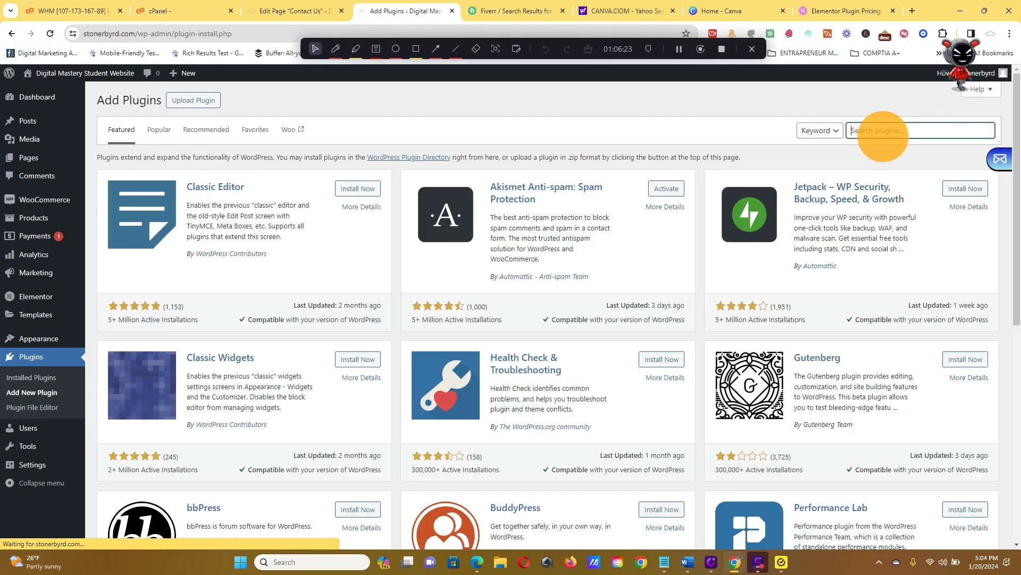
pyautogui.click(878, 131)
pyautogui.write('wp max file')
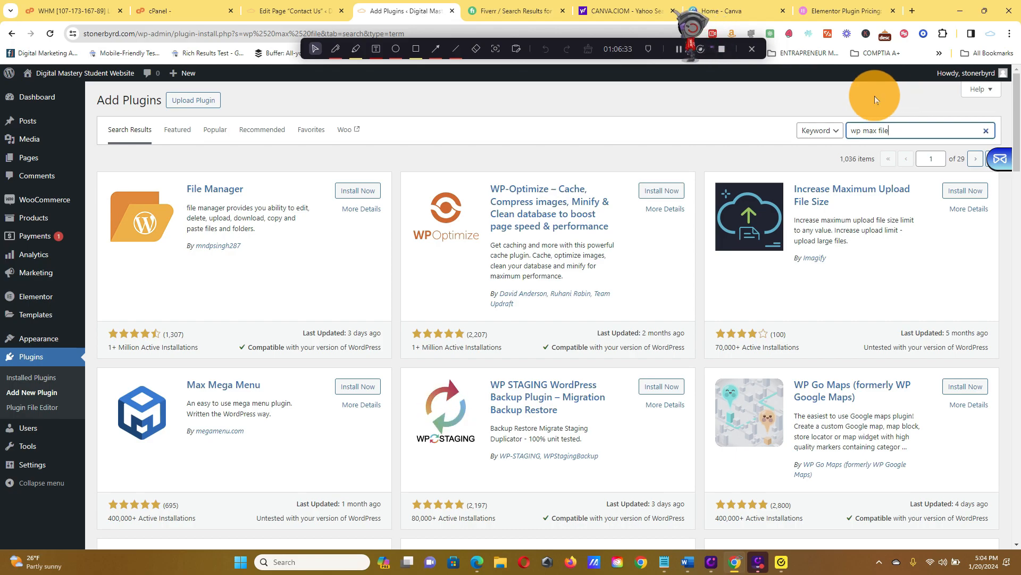
pyautogui.scroll(-5, 959, 273)
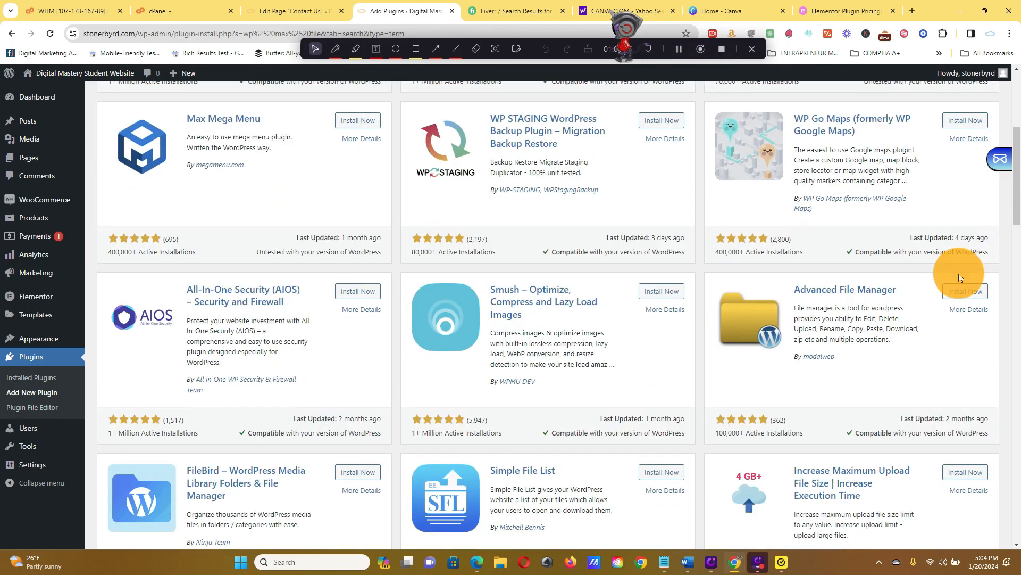
pyautogui.scroll(-3, 959, 273)
pyautogui.scroll(-5, 962, 265)
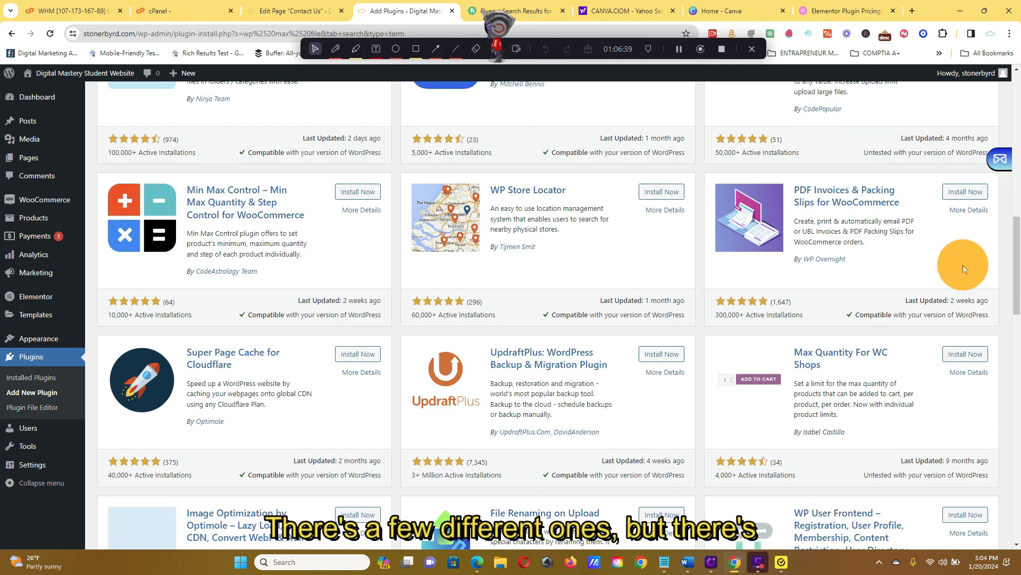
pyautogui.scroll(-5, 976, 251)
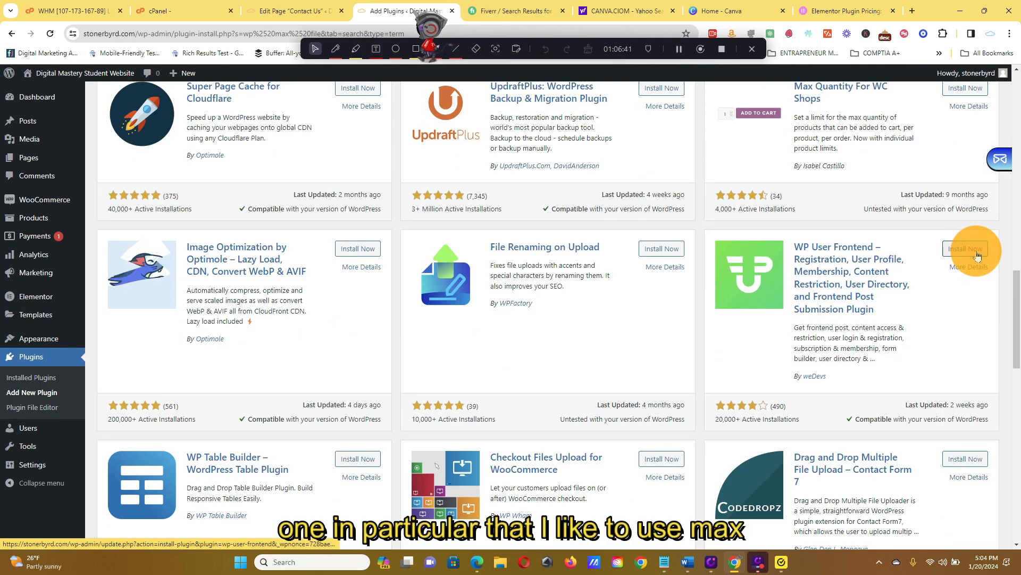
# Search for new plugins with "wp max file increase" and find the Increase Maximum Upload File Size | Increase Execution Time plugin.
pyautogui.scroll(15, 961, 236)
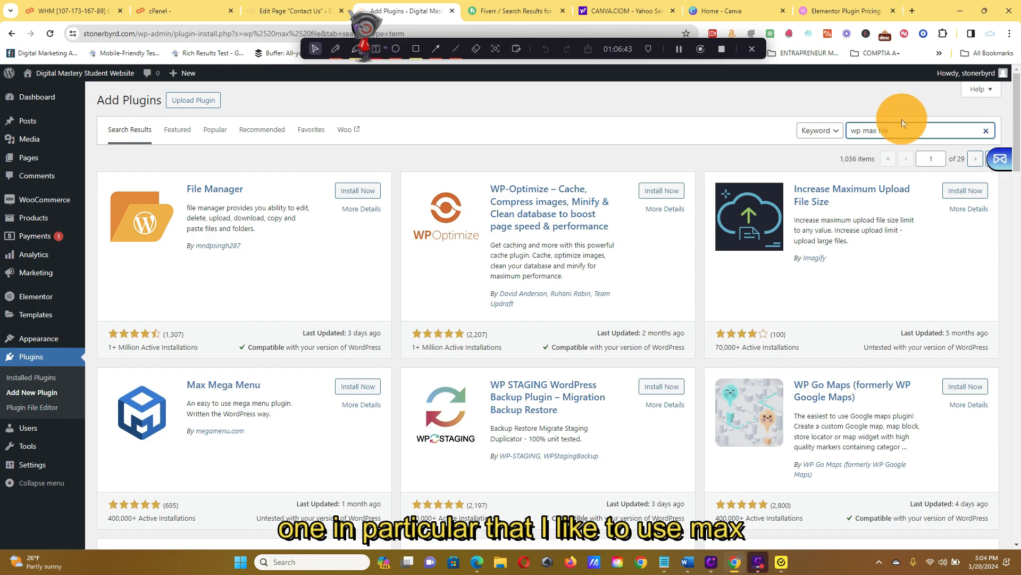
pyautogui.write('increase')
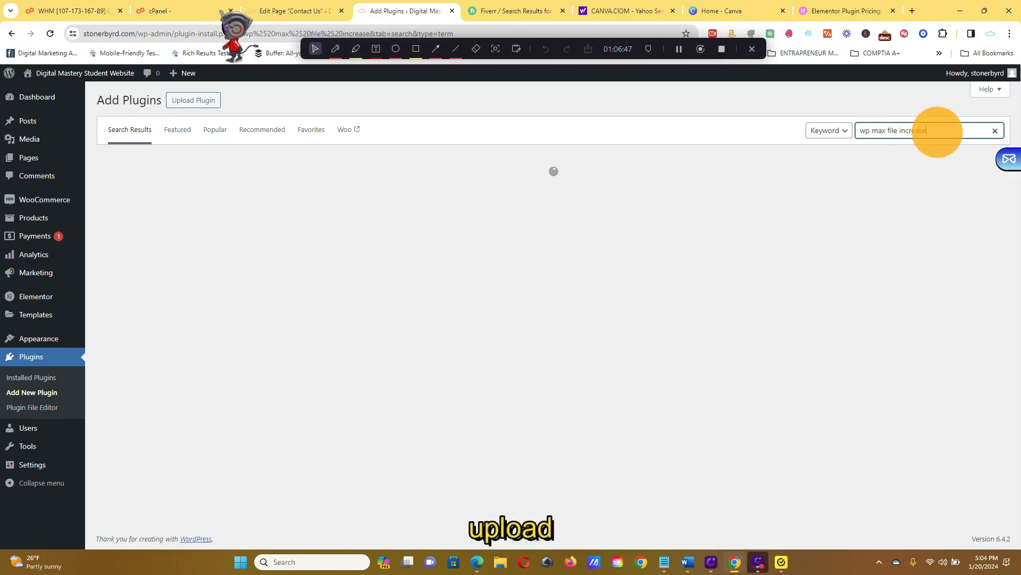
pyautogui.scroll(-5, 919, 167)
pyautogui.scroll(-1, 920, 171)
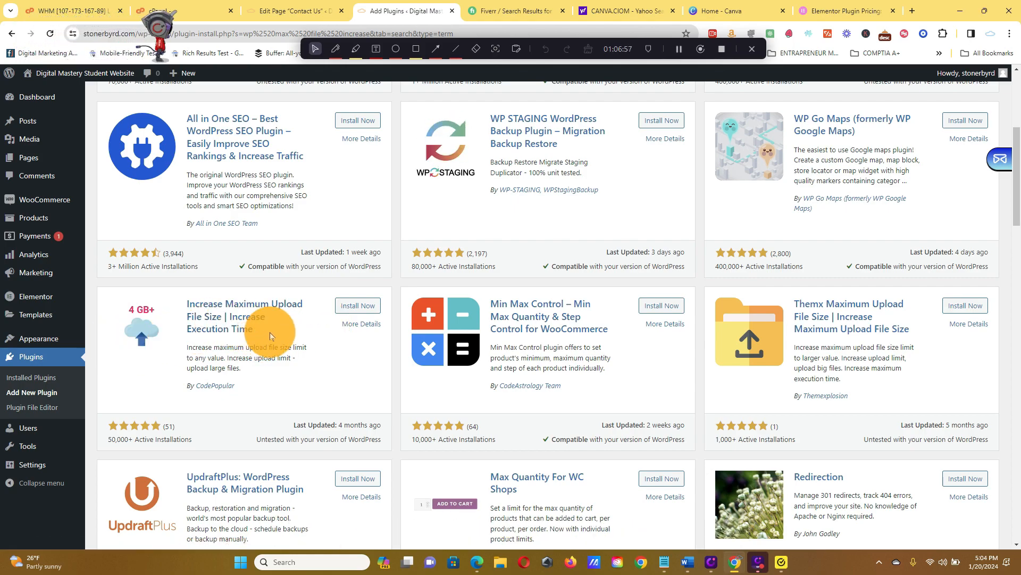
pyautogui.scroll(-5, 269, 333)
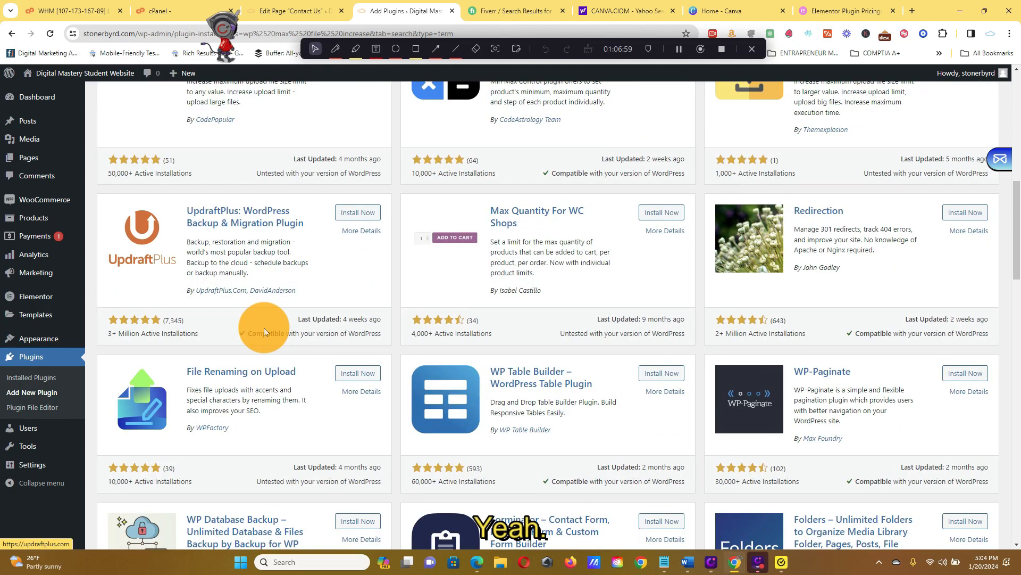
pyautogui.scroll(3, 274, 333)
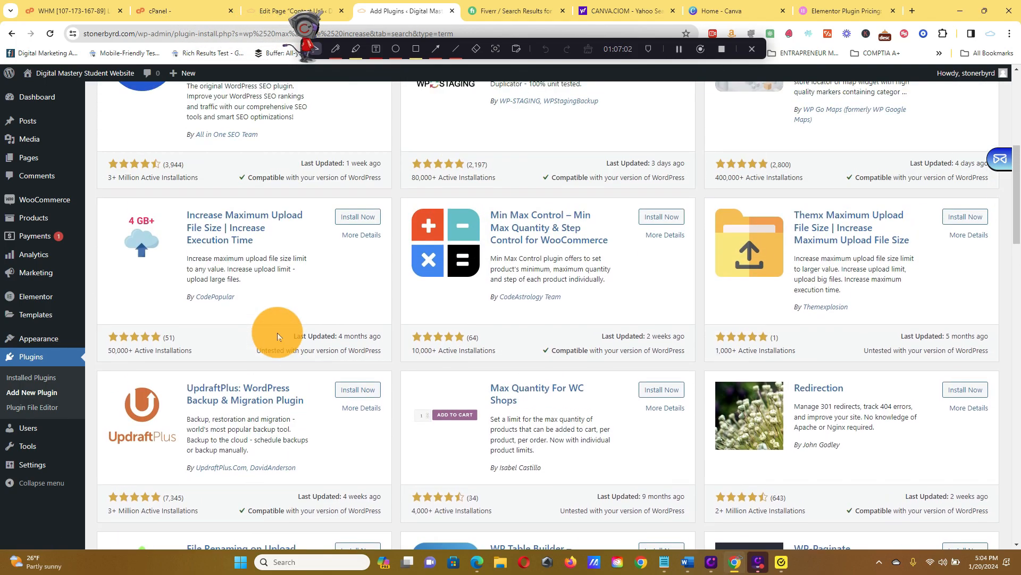
# Install and activate CodePopular's Increase Maximum Upload File Size | Increase Execution Time plugin, and locate it among the installed plugins.
pyautogui.click(370, 214)
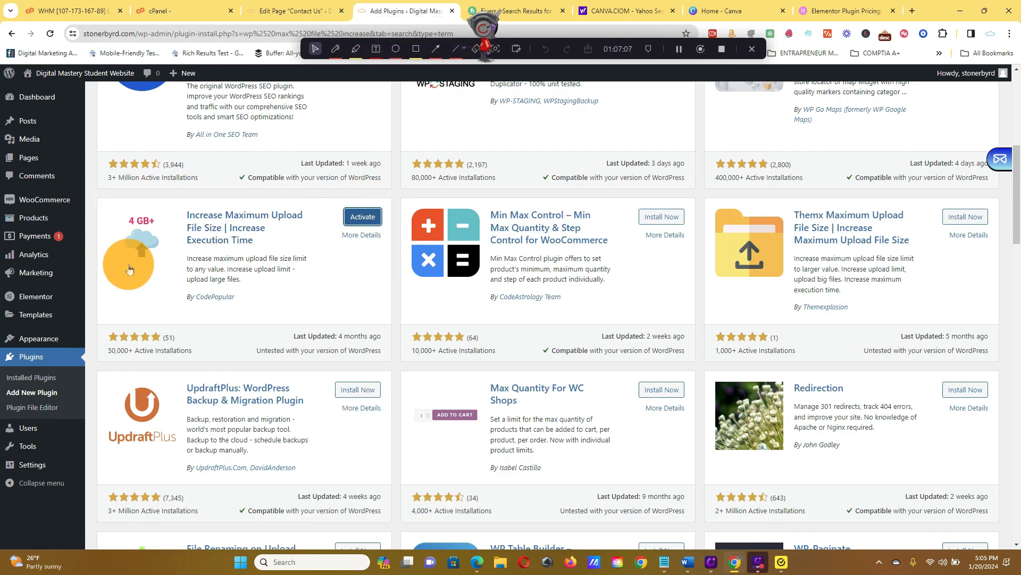
pyautogui.click(372, 215)
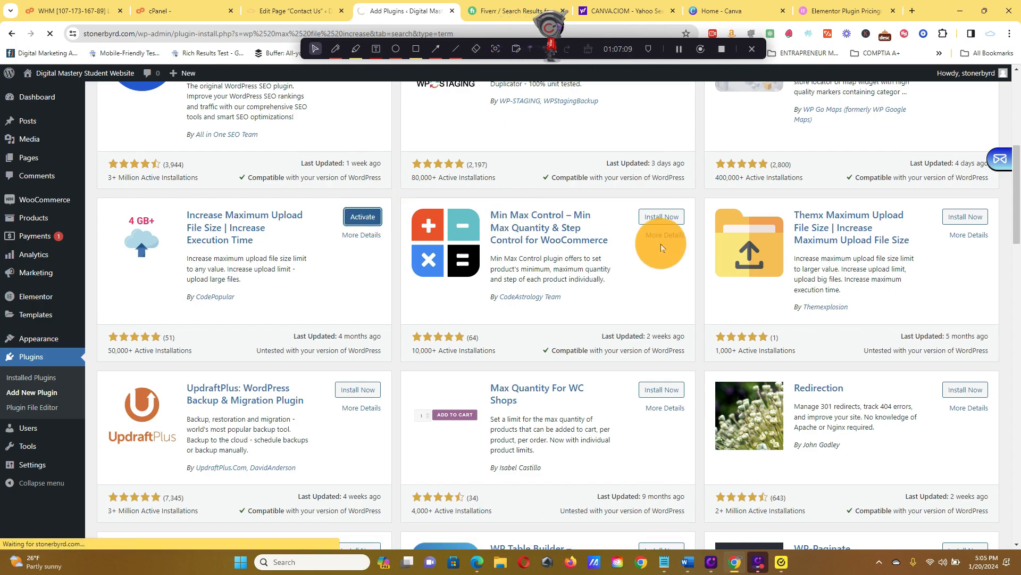
pyautogui.scroll(5, 878, 256)
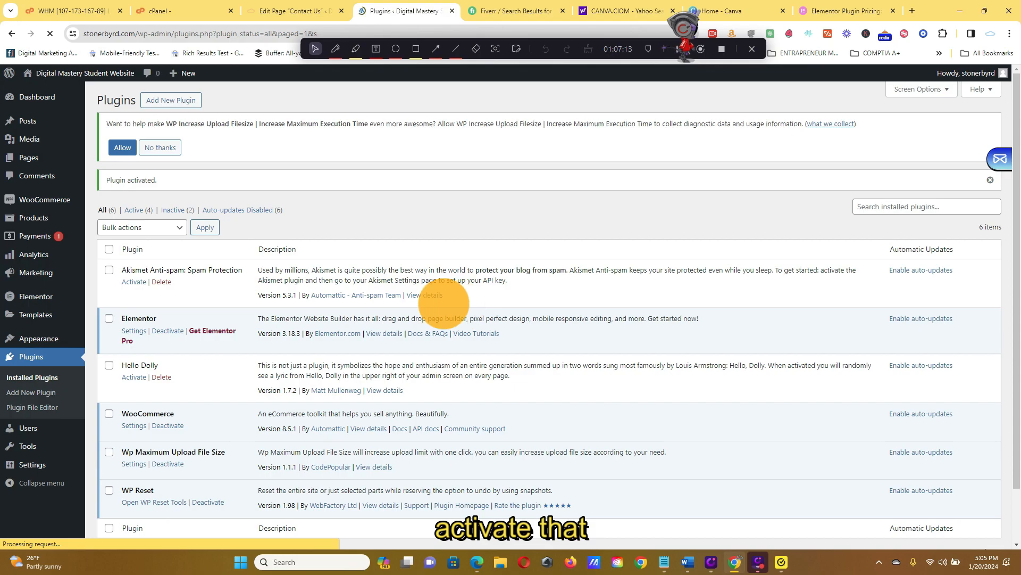
pyautogui.scroll(-2, 58, 286)
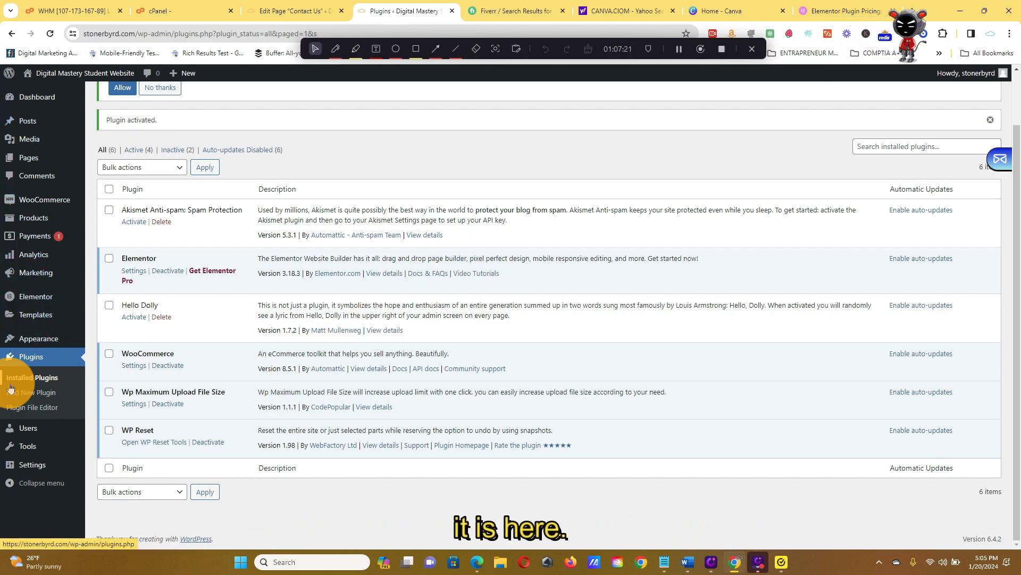
# Decline diagnostic data collection on the media Increase Upload Limit page and review the plugin's table of limits and statuses.
pyautogui.moveTo(52, 339)
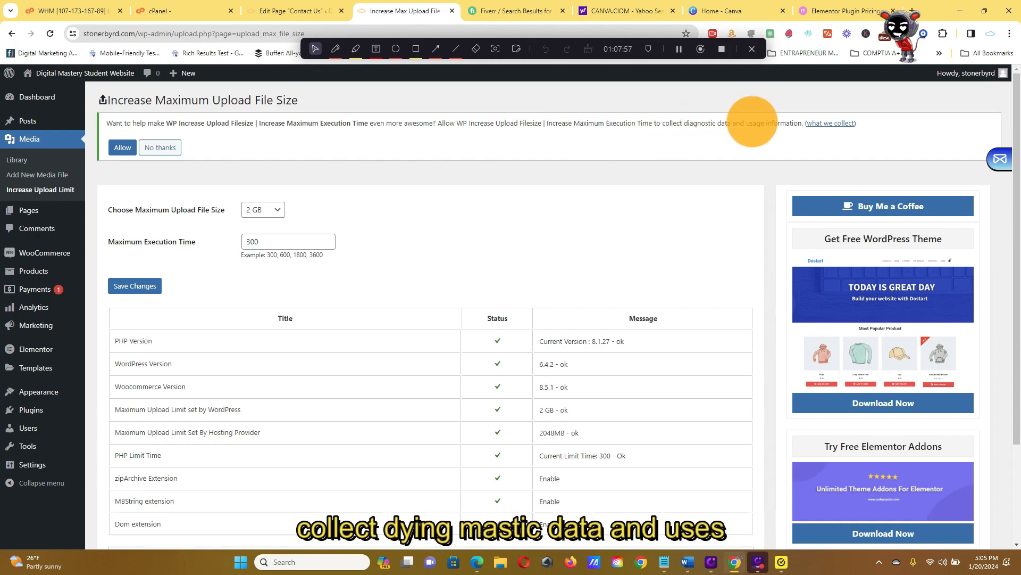
pyautogui.click(163, 146)
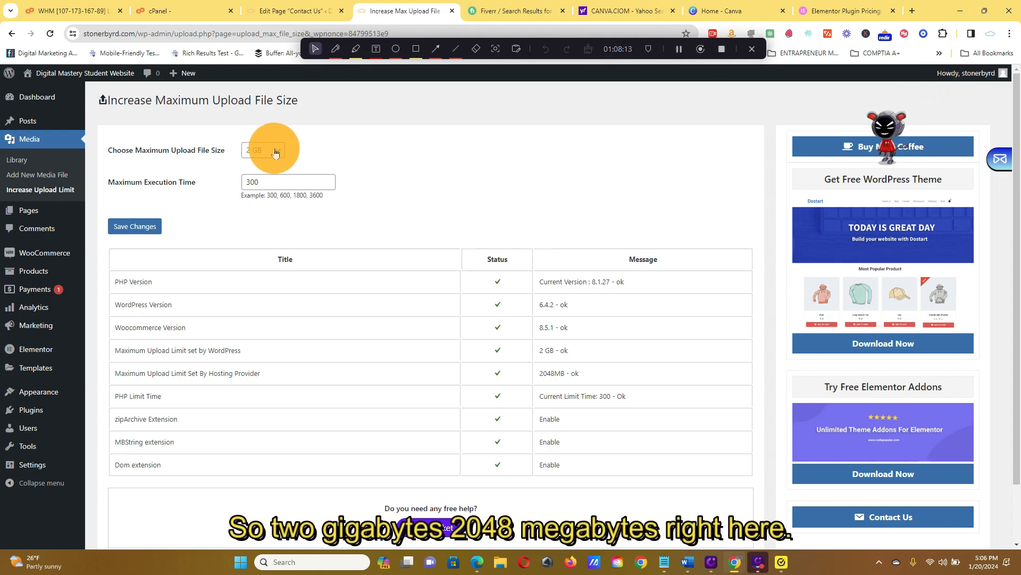
pyautogui.moveTo(538, 374); pyautogui.dragTo(587, 369)
pyautogui.click(587, 369)
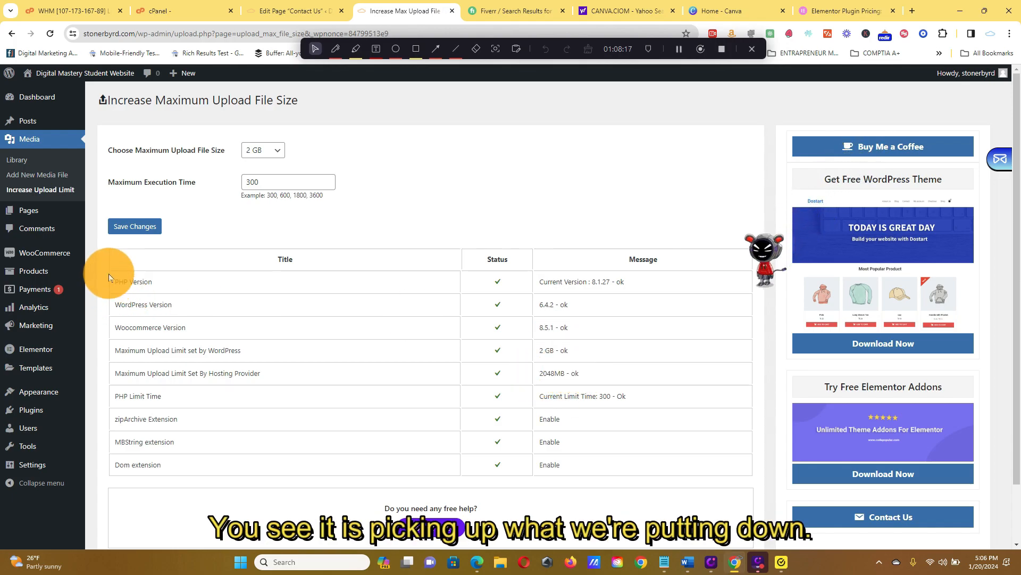
pyautogui.moveTo(110, 248); pyautogui.dragTo(672, 475)
pyautogui.click(671, 475)
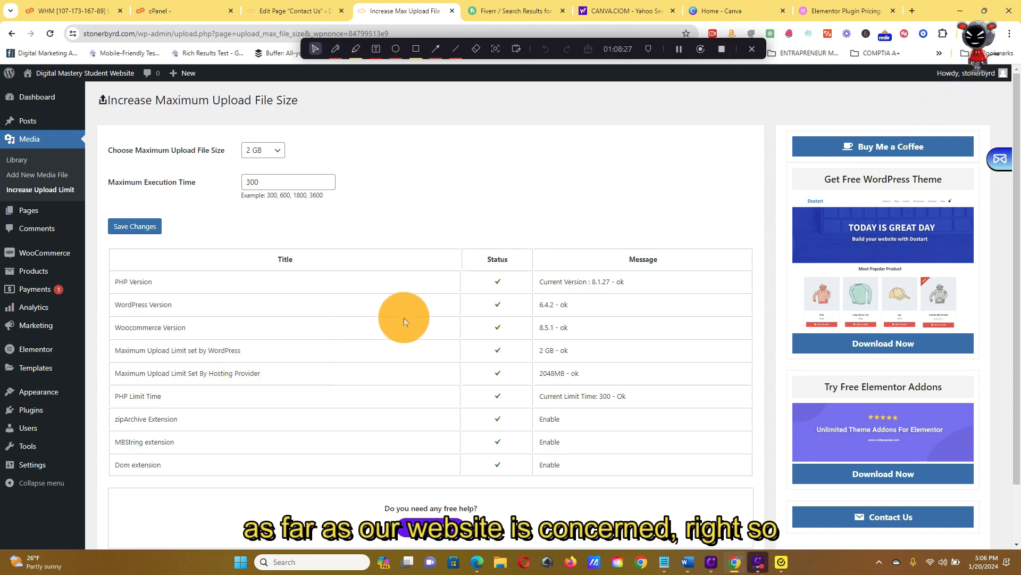
# Set the maximum upload file size to 5 GB and the maximum execution time to 600, and save the changes.
pyautogui.click(278, 152)
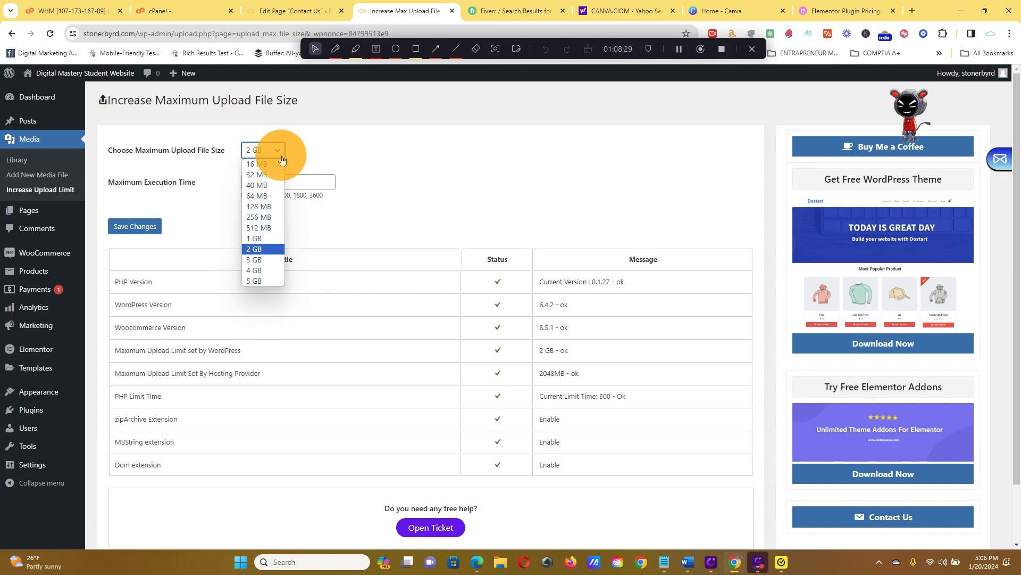
pyautogui.click(259, 279)
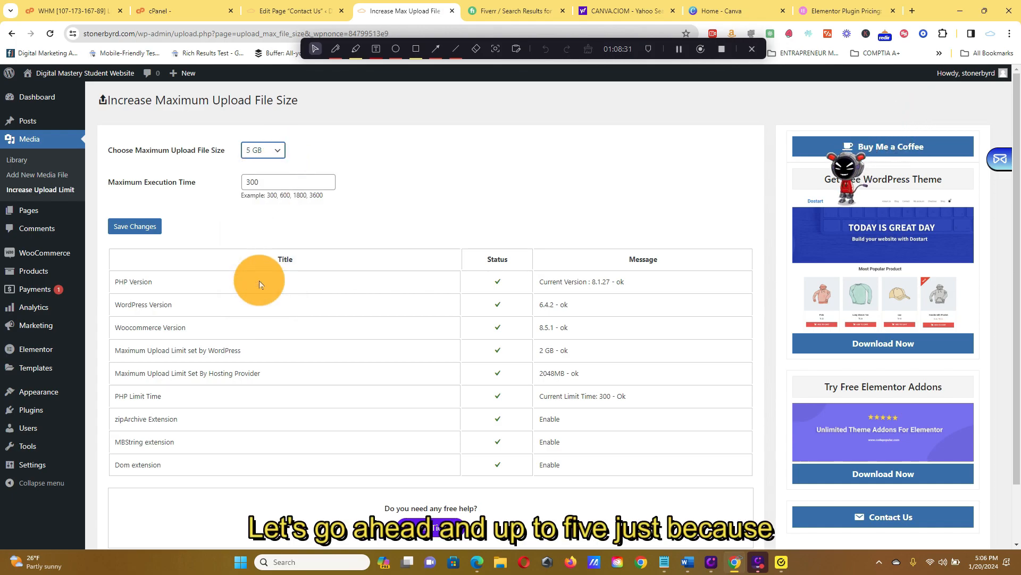
pyautogui.doubleClick(287, 183)
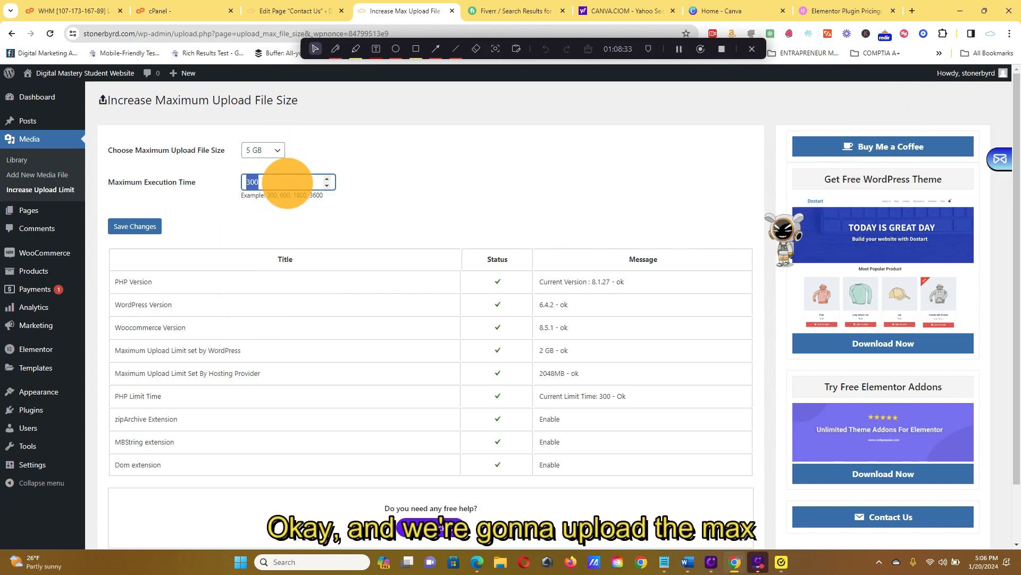
pyautogui.write('600')
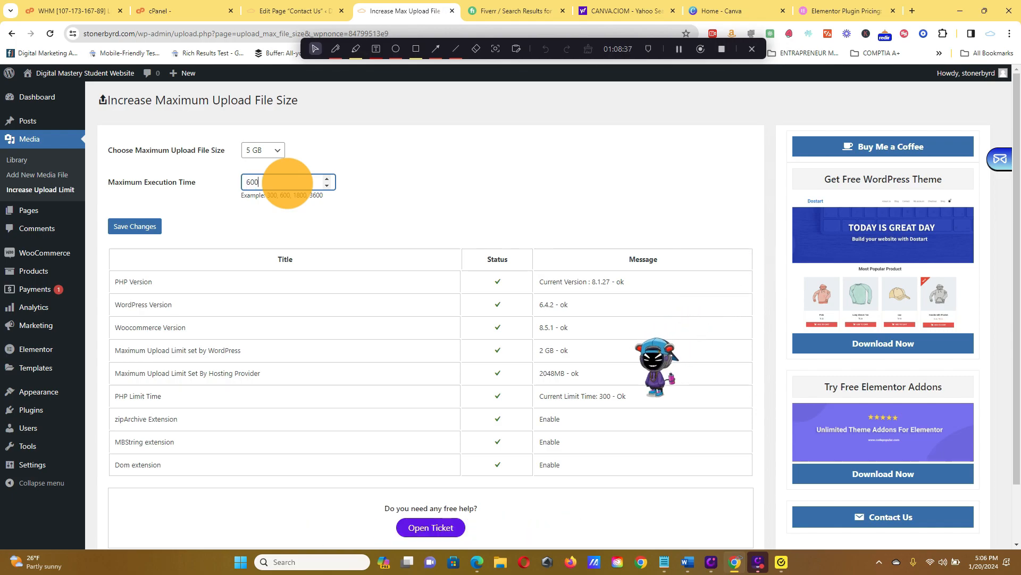
pyautogui.click(155, 232)
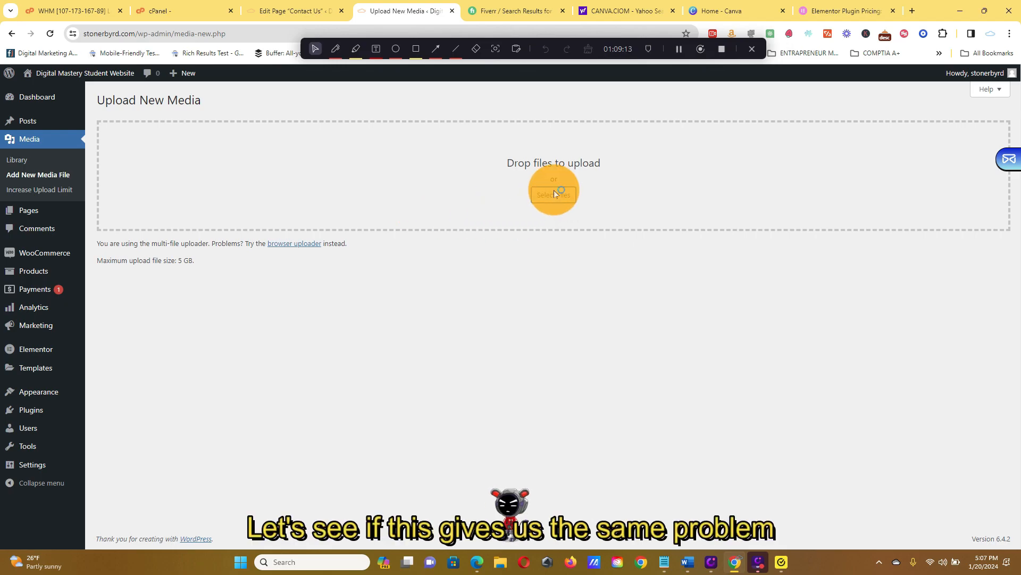
# Upload the video Legal Compliance & Business Stuff from the Digital Mastery Course Videos folder as a new media file.
pyautogui.click(554, 193)
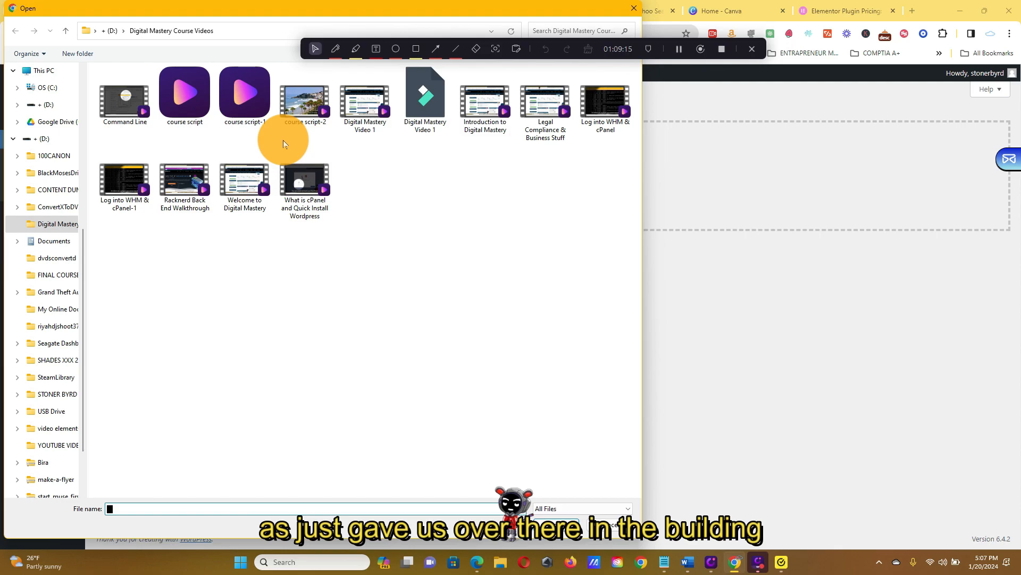
pyautogui.click(554, 111)
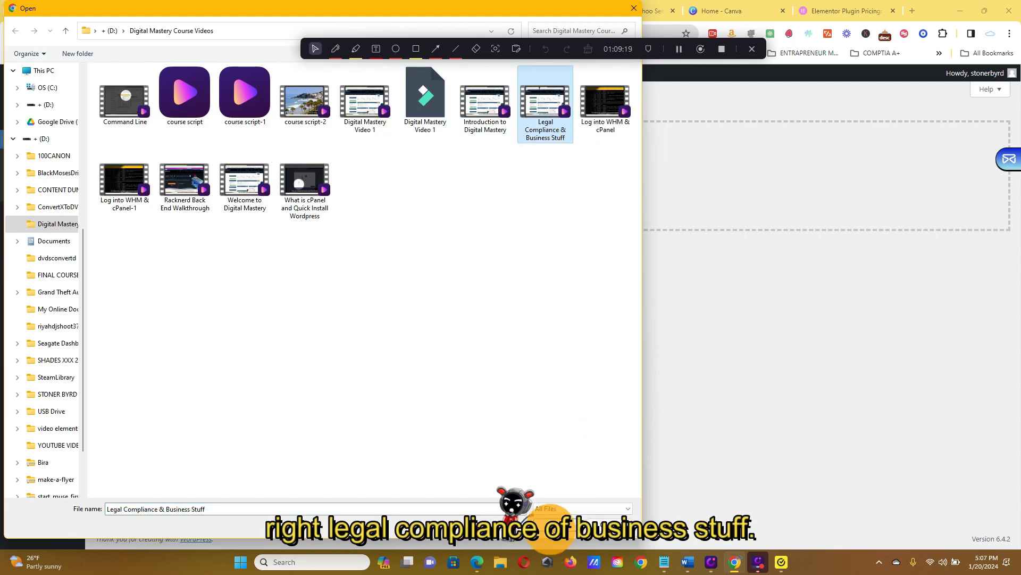
pyautogui.click(550, 526)
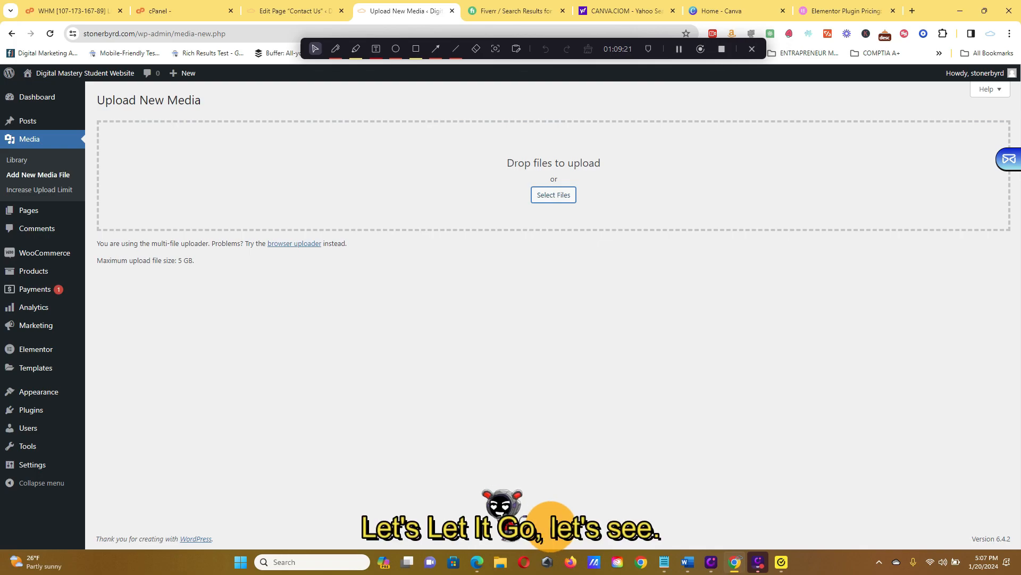
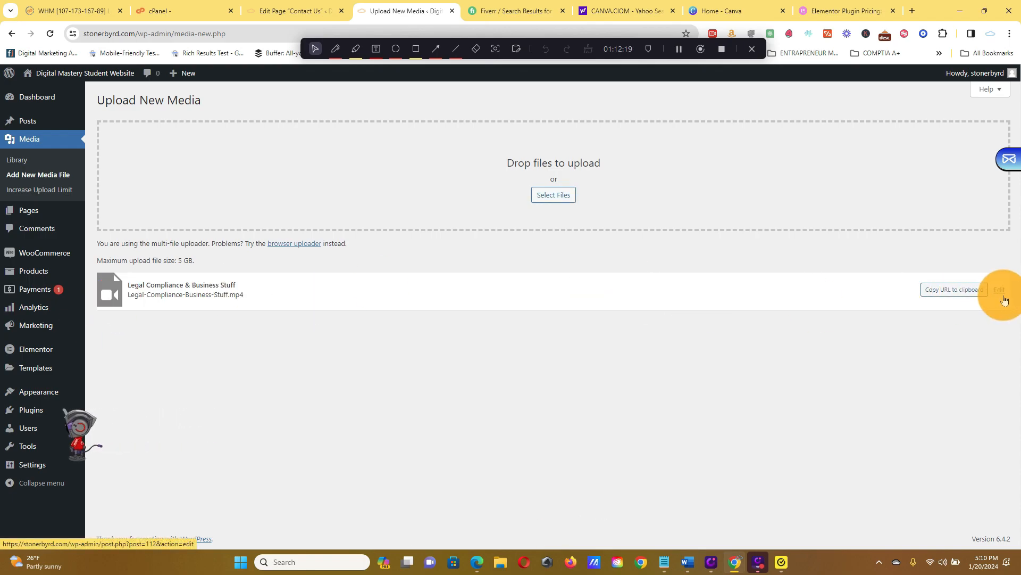
# Open the uploaded Legal Compliance & Business Stuff video for editing and update its media entry.
pyautogui.click(1002, 293)
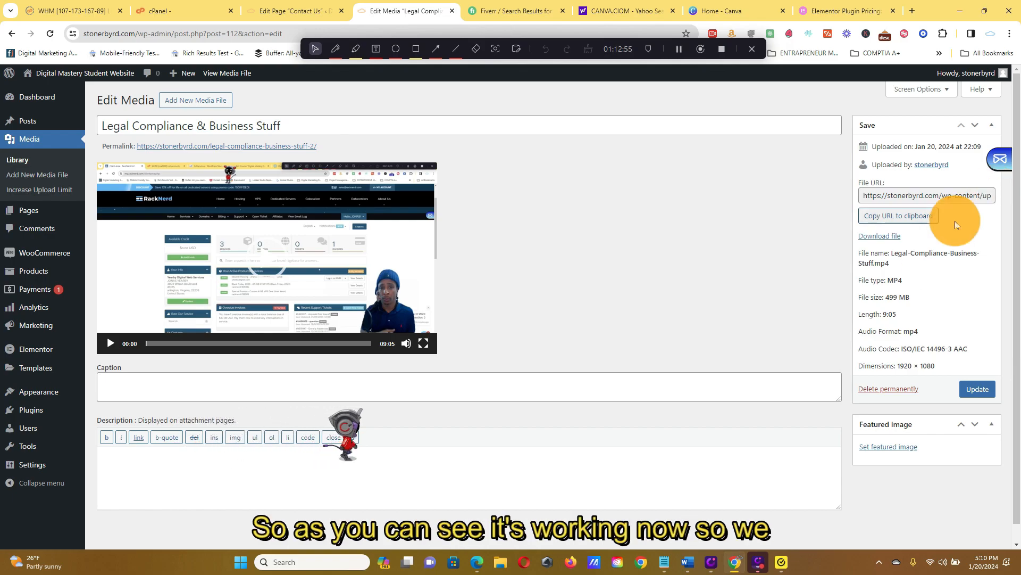
pyautogui.click(977, 391)
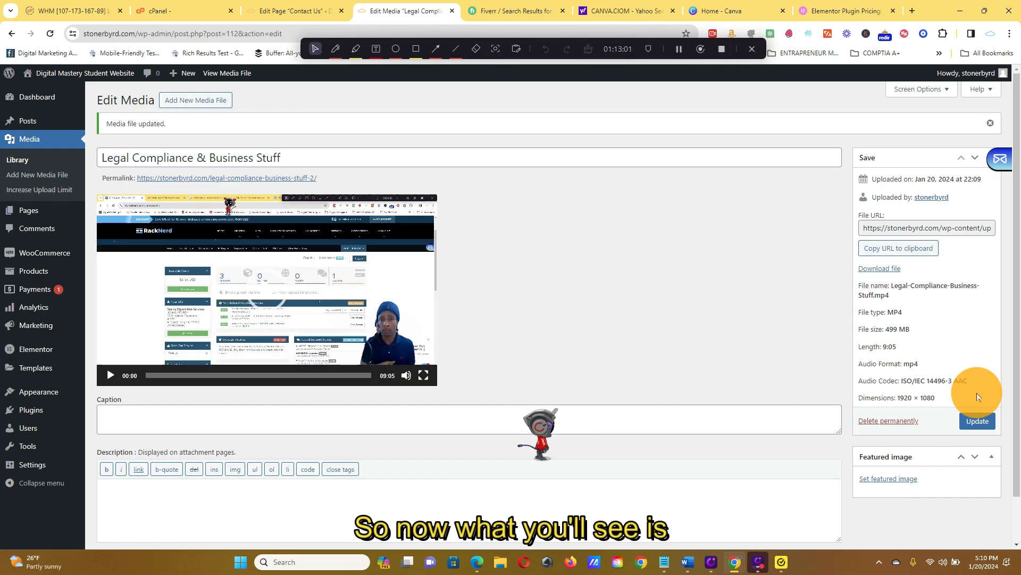
# Add Legal-Compliance-Business-Stuff.mp4 from the media library as a downloadable file on the Video 1 product.
pyautogui.click(64, 270)
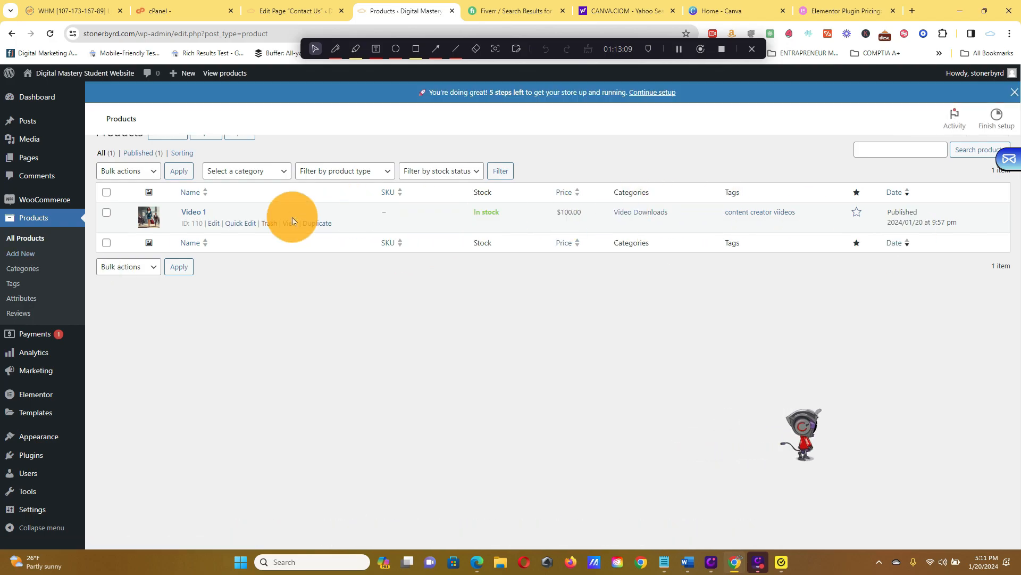
pyautogui.click(214, 224)
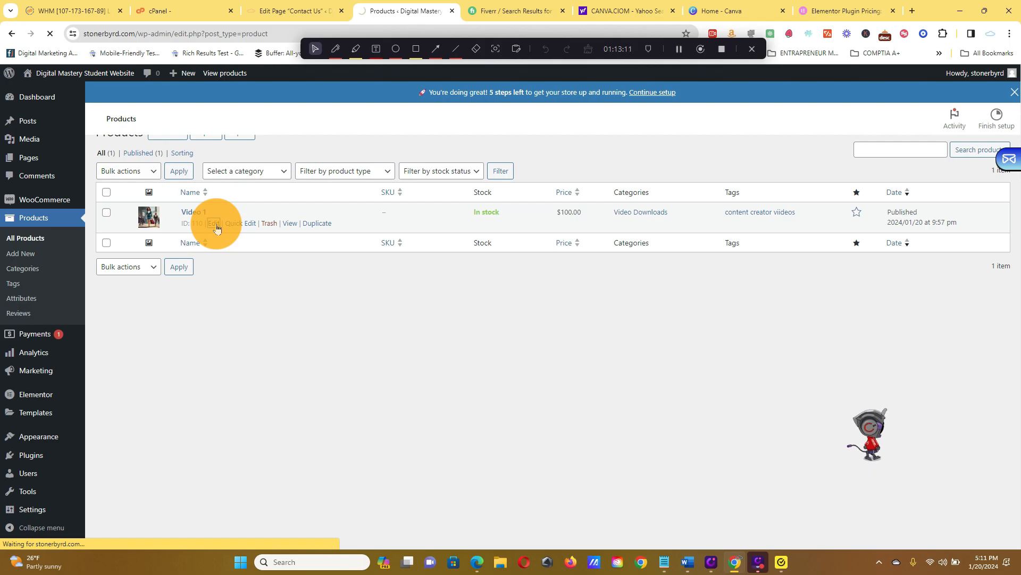
pyautogui.scroll(-8, 681, 397)
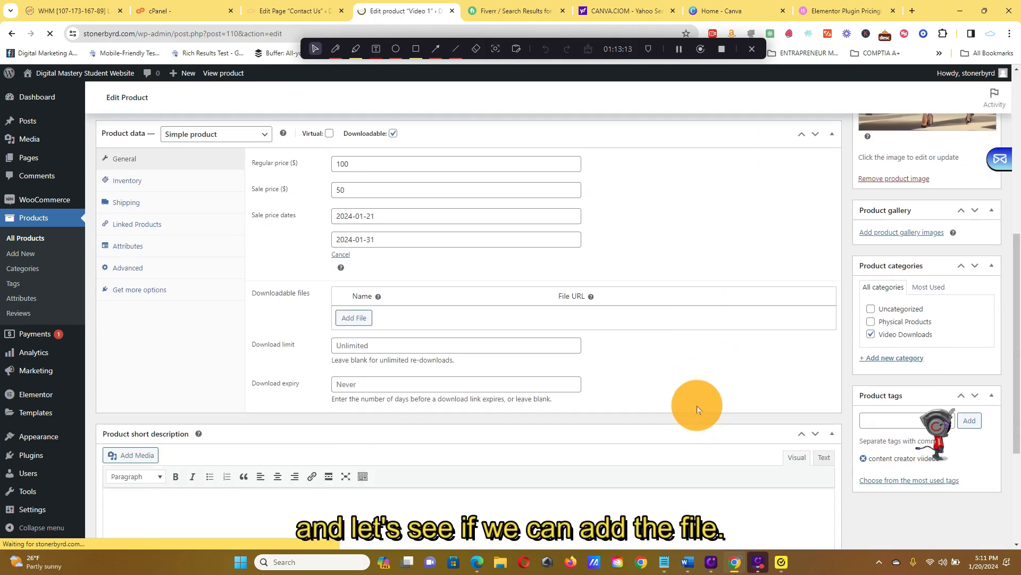
pyautogui.click(353, 318)
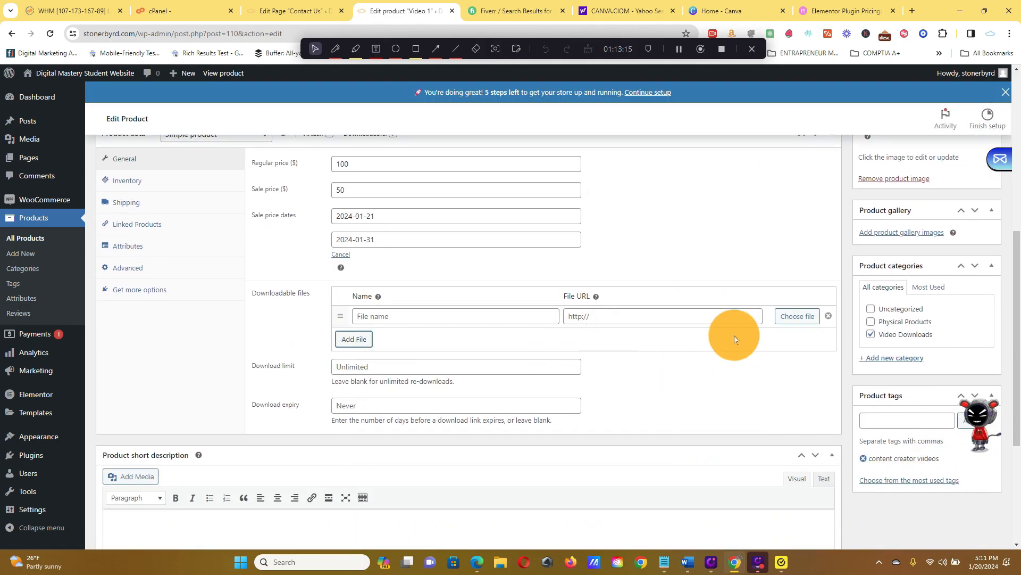
pyautogui.click(798, 321)
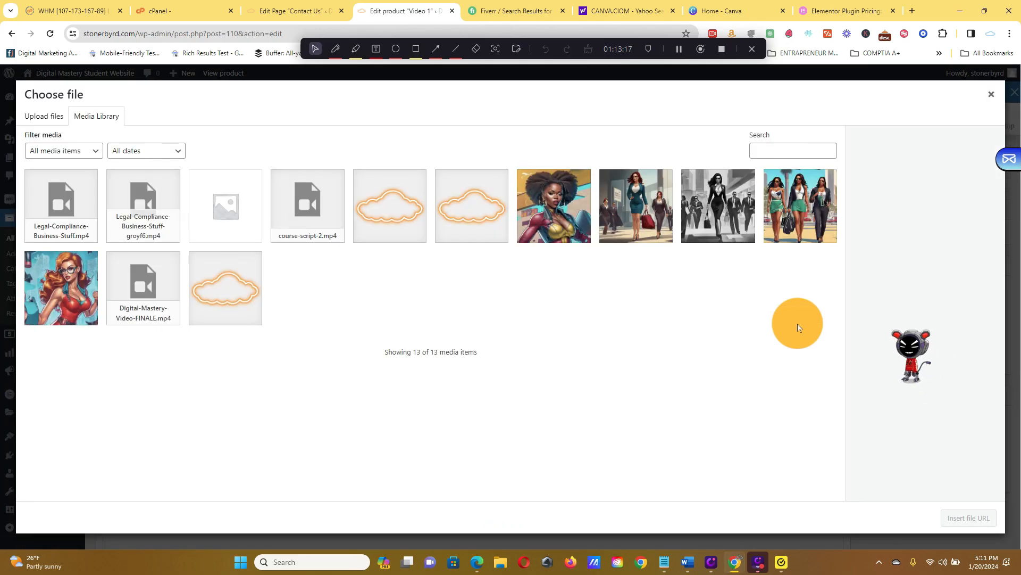
pyautogui.click(137, 207)
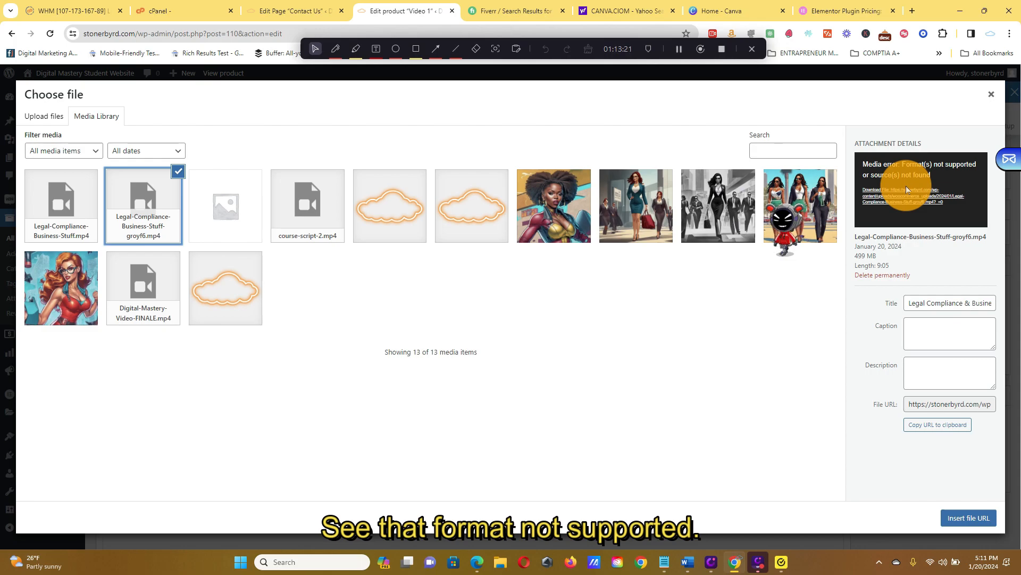
pyautogui.click(92, 190)
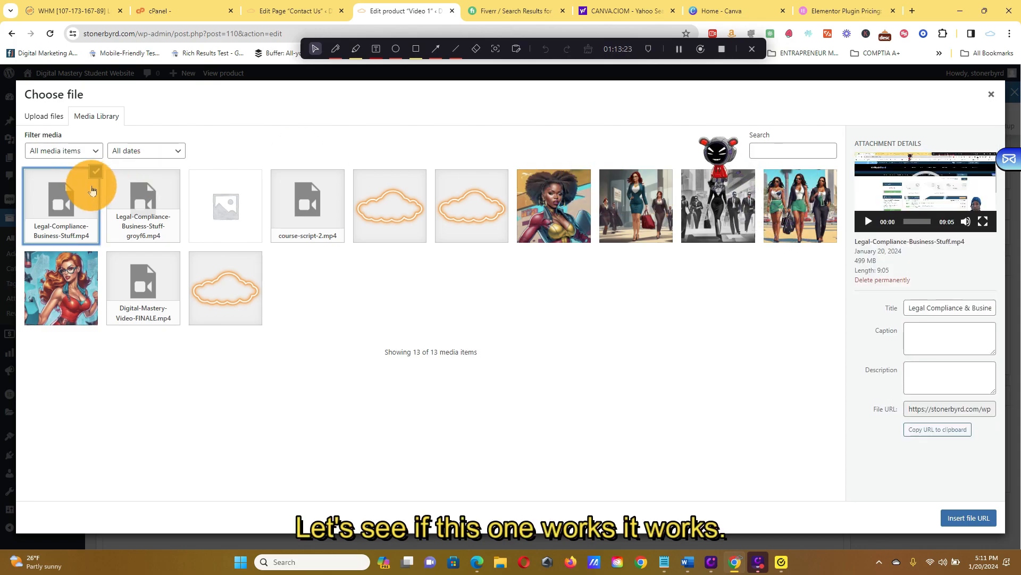
pyautogui.click(968, 519)
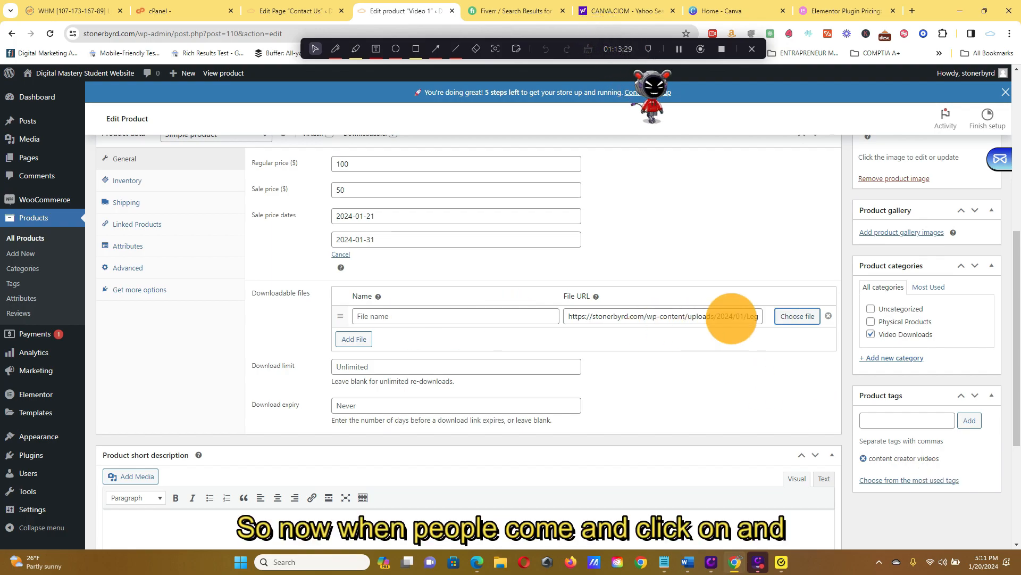
# Review the Video 1 product's title, description area, prices, sale dates and downloadable file settings.
pyautogui.scroll(7, 691, 316)
pyautogui.scroll(-3, 965, 372)
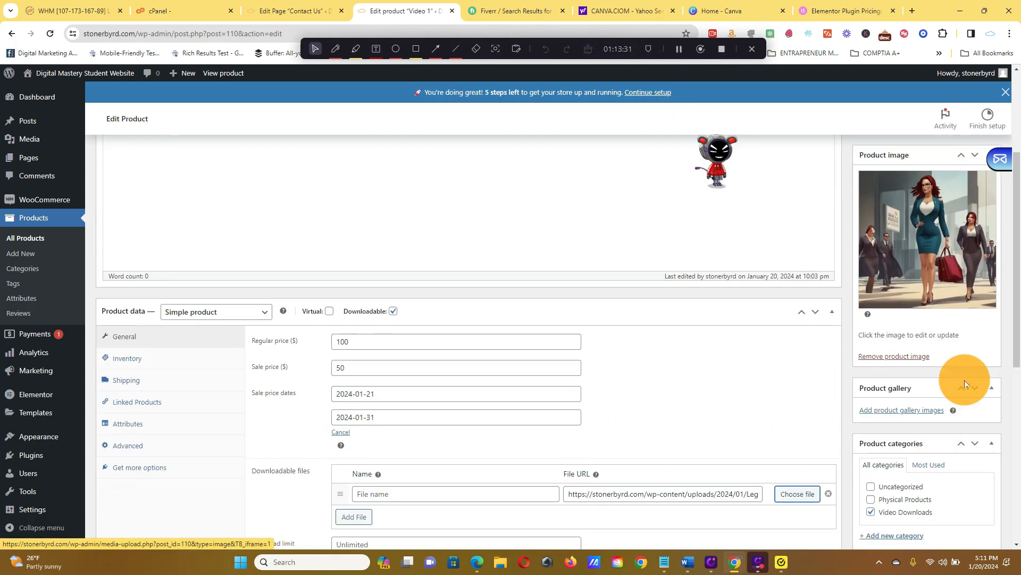
pyautogui.scroll(3, 851, 234)
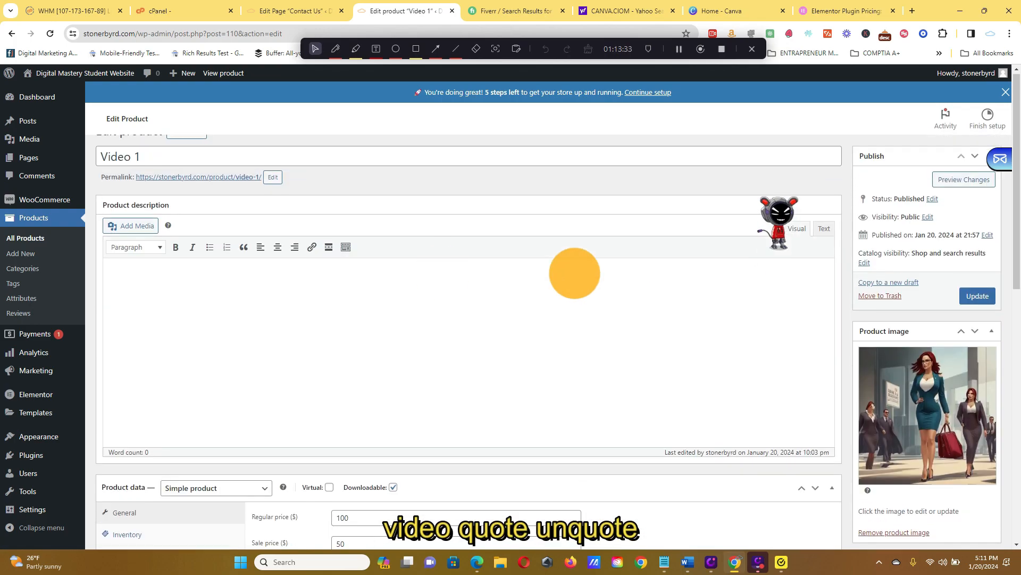
pyautogui.scroll(-6, 715, 310)
pyautogui.scroll(-3, 716, 310)
pyautogui.scroll(3, 692, 208)
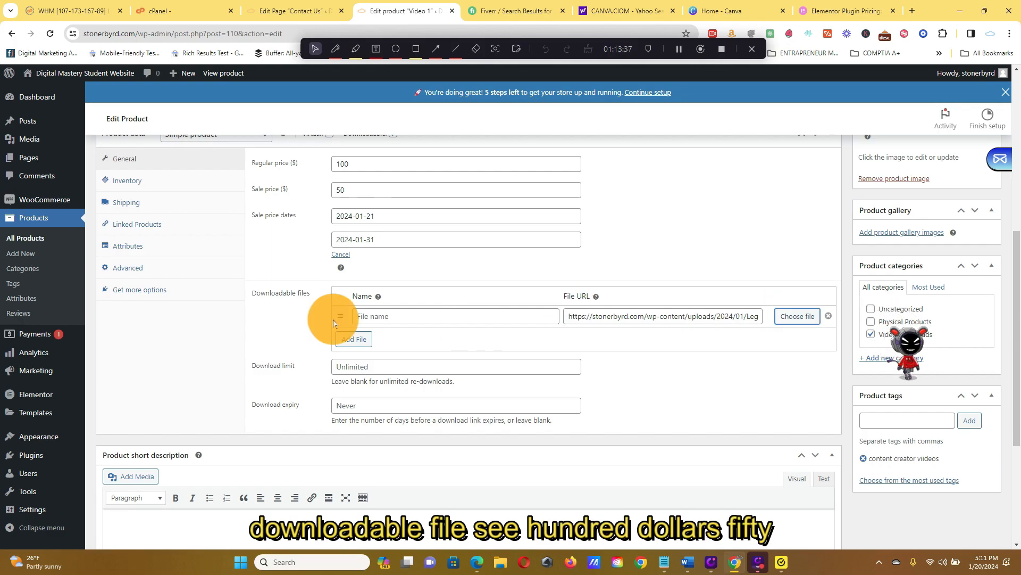
pyautogui.scroll(4, 326, 251)
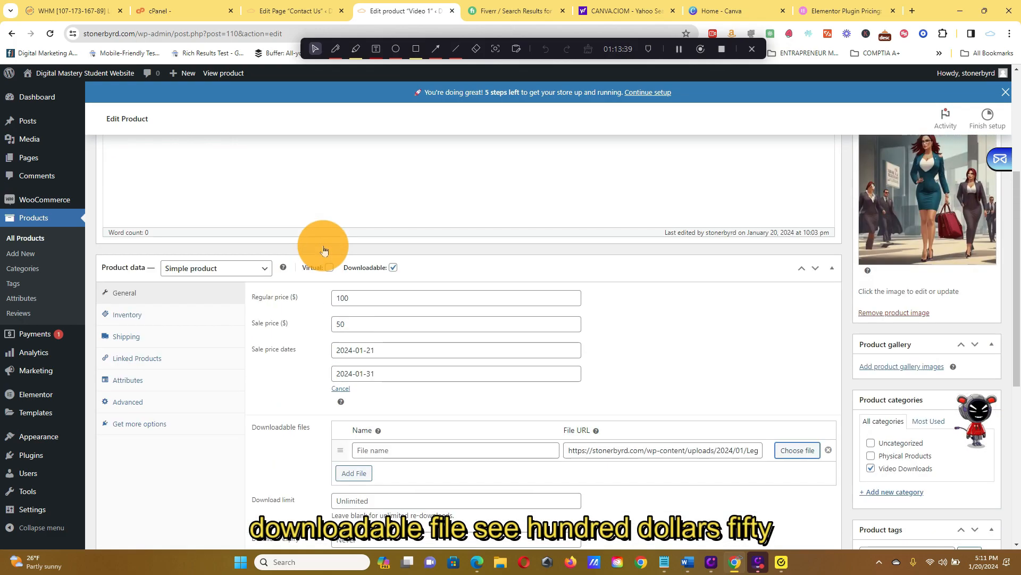
pyautogui.scroll(-2, 343, 341)
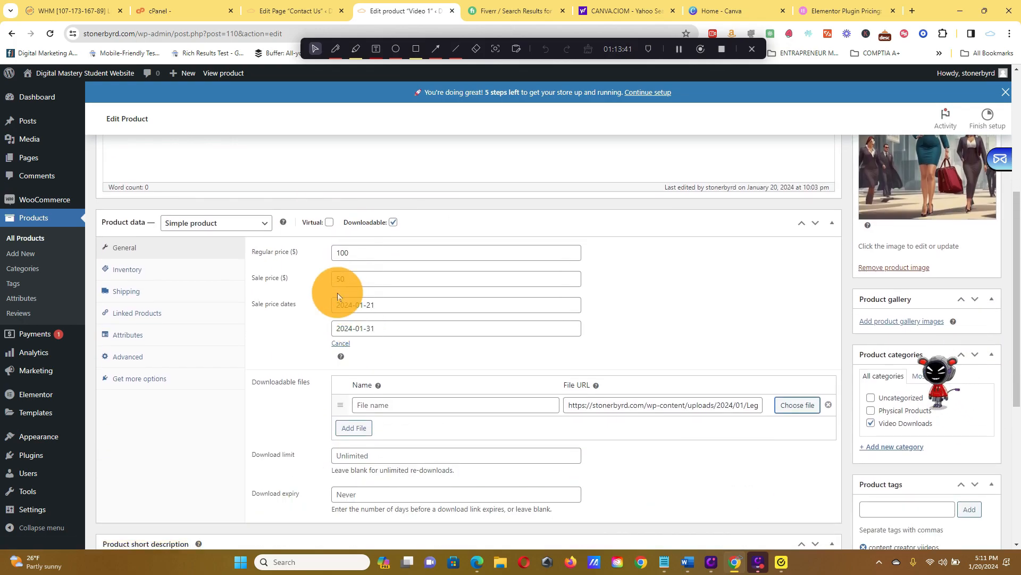
pyautogui.scroll(-2, 405, 297)
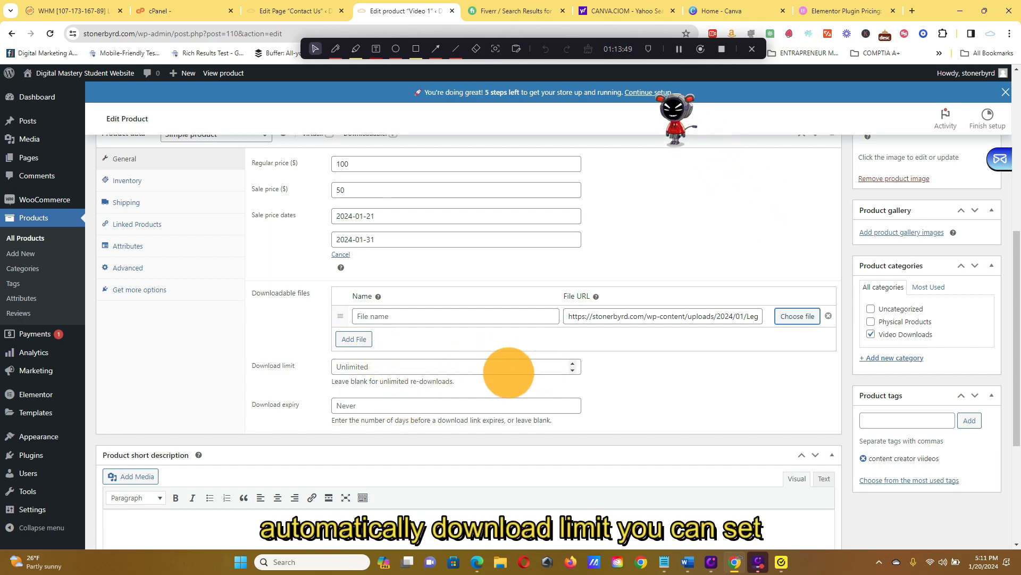
# Set the Video 1 product's download limit to 7 and its download expiry to 7 days.
pyautogui.click(573, 364)
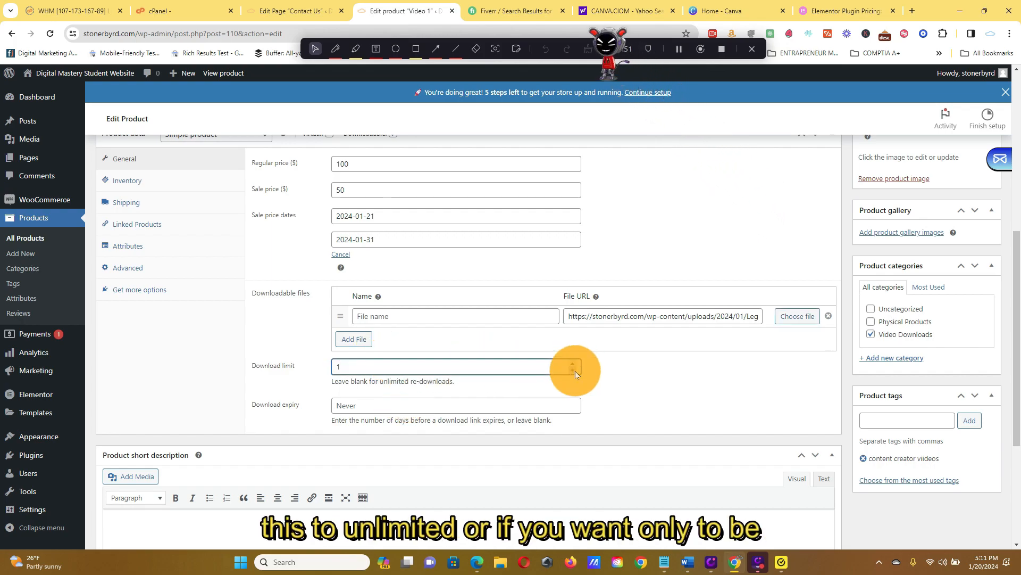
pyautogui.click(574, 364)
pyautogui.click(574, 365)
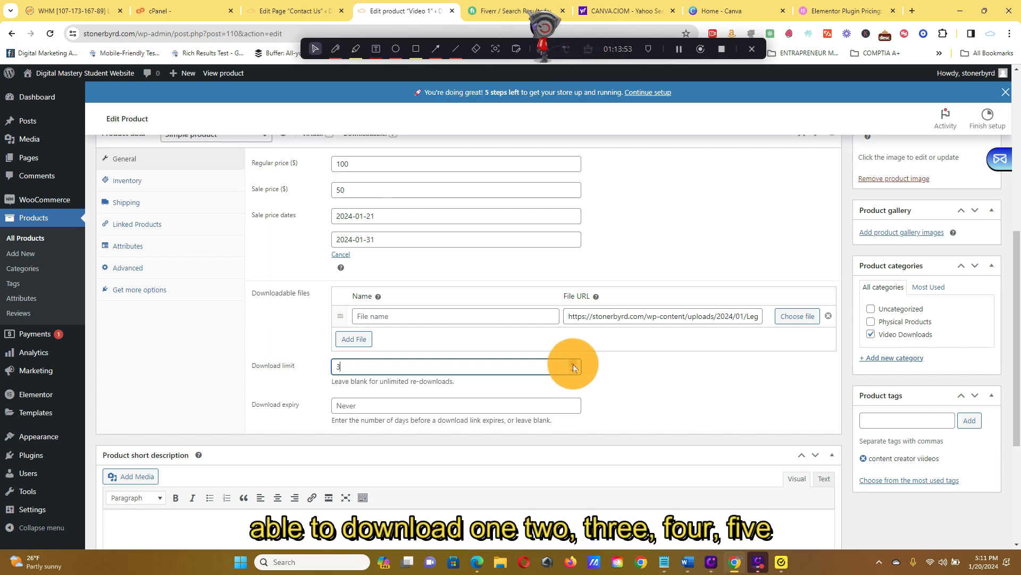
pyautogui.click(574, 365)
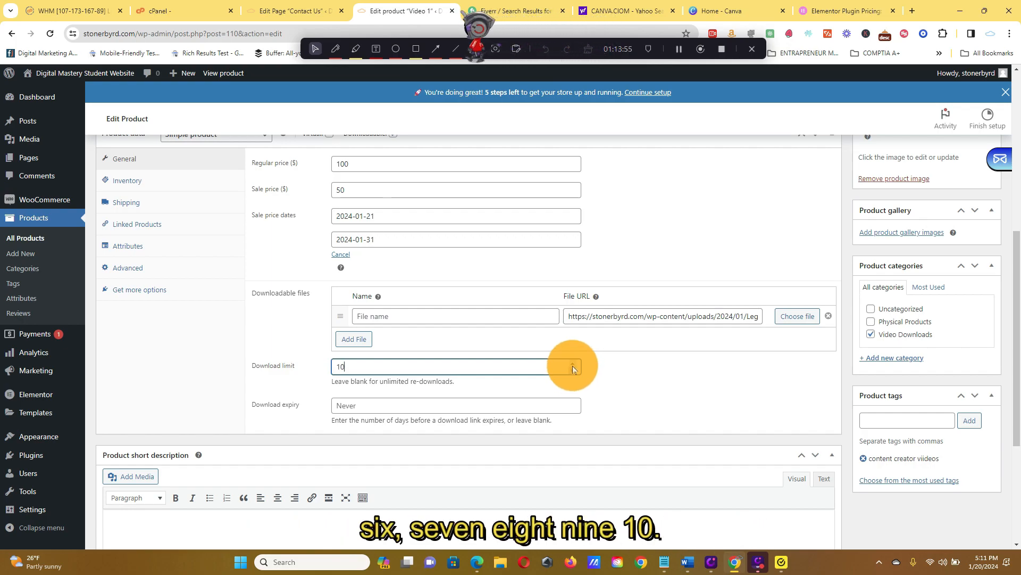
pyautogui.click(572, 372)
pyautogui.click(572, 373)
pyautogui.click(572, 373)
pyautogui.click(571, 404)
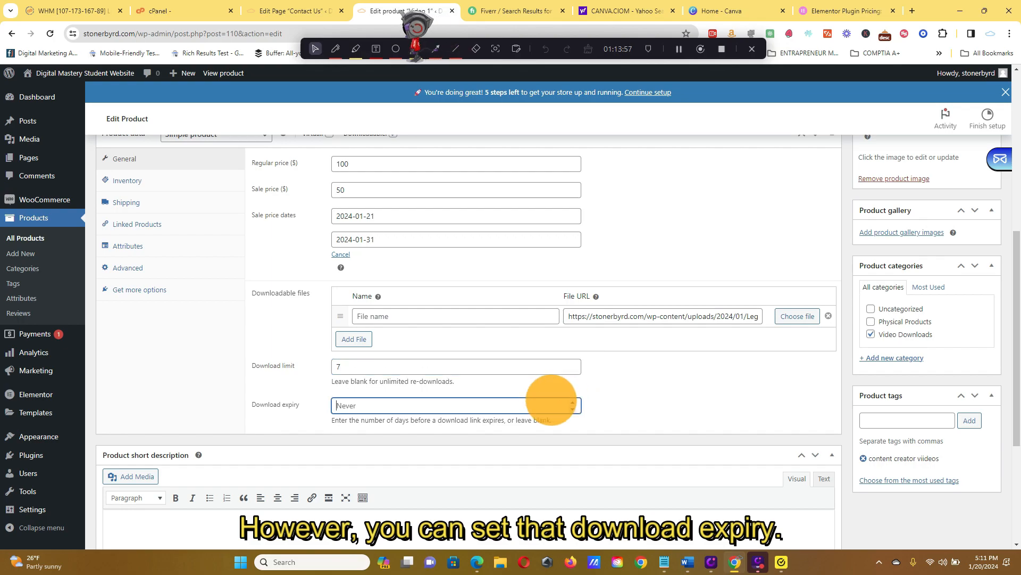
pyautogui.click(574, 400)
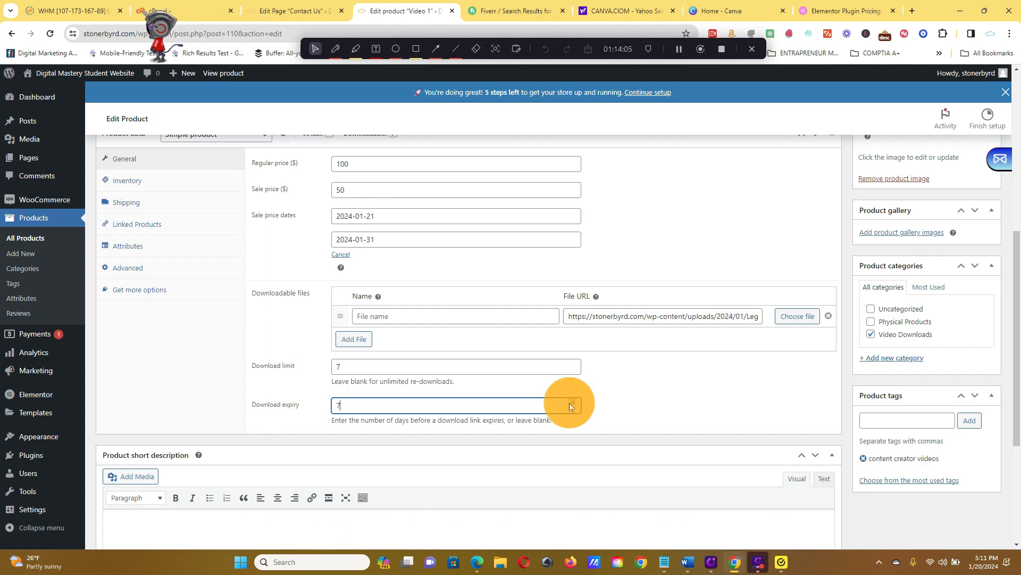
# Remove the misspelled "content creator viideos" tag from the Video 1 product.
pyautogui.scroll(-3, 571, 406)
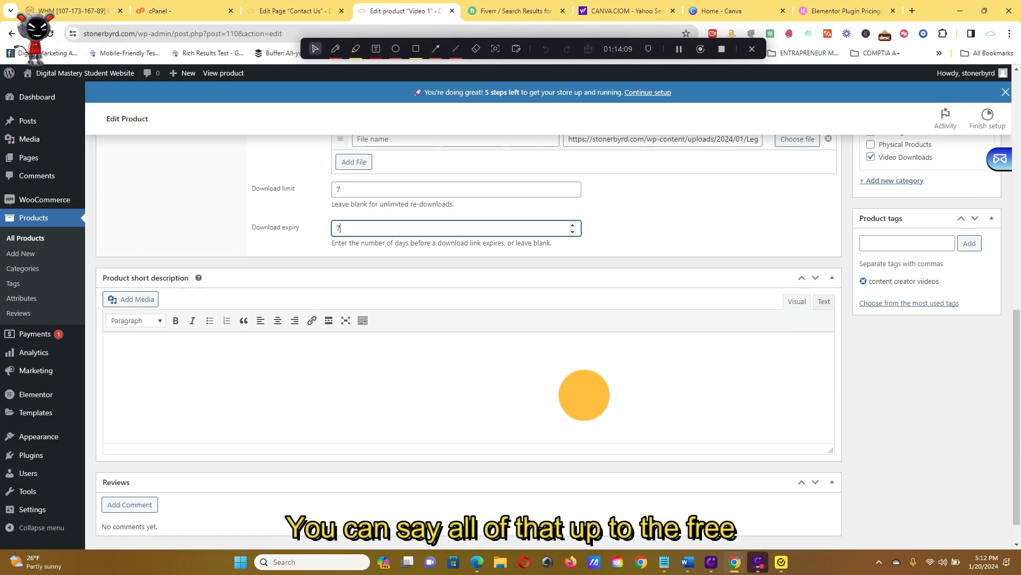
pyautogui.scroll(5, 609, 414)
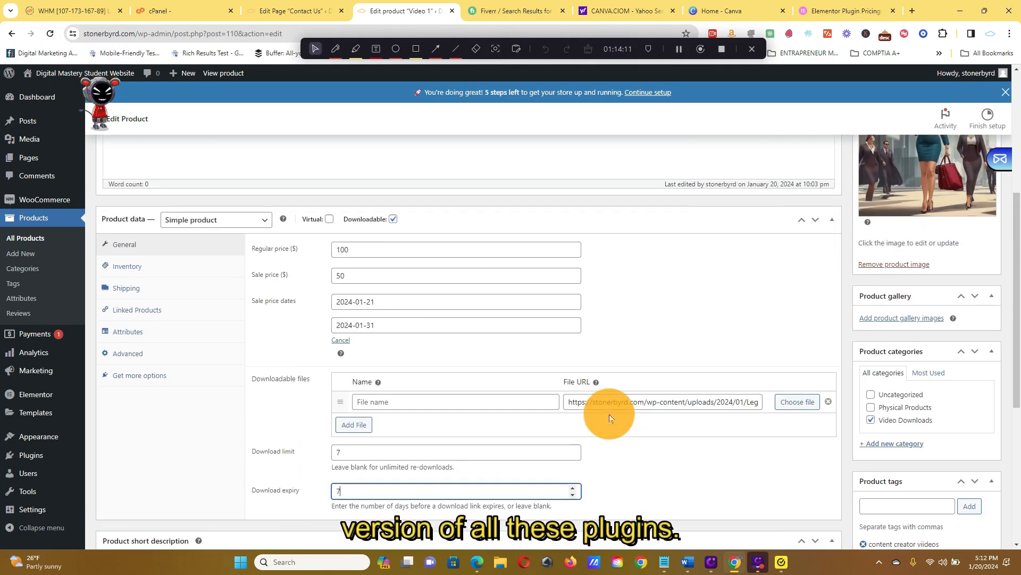
pyautogui.scroll(-2, 660, 423)
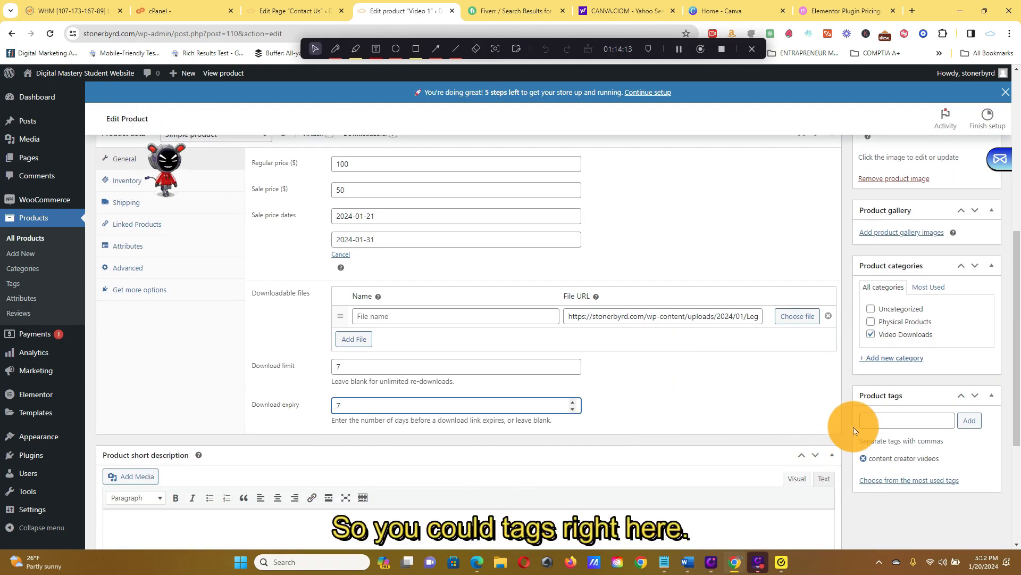
pyautogui.click(902, 420)
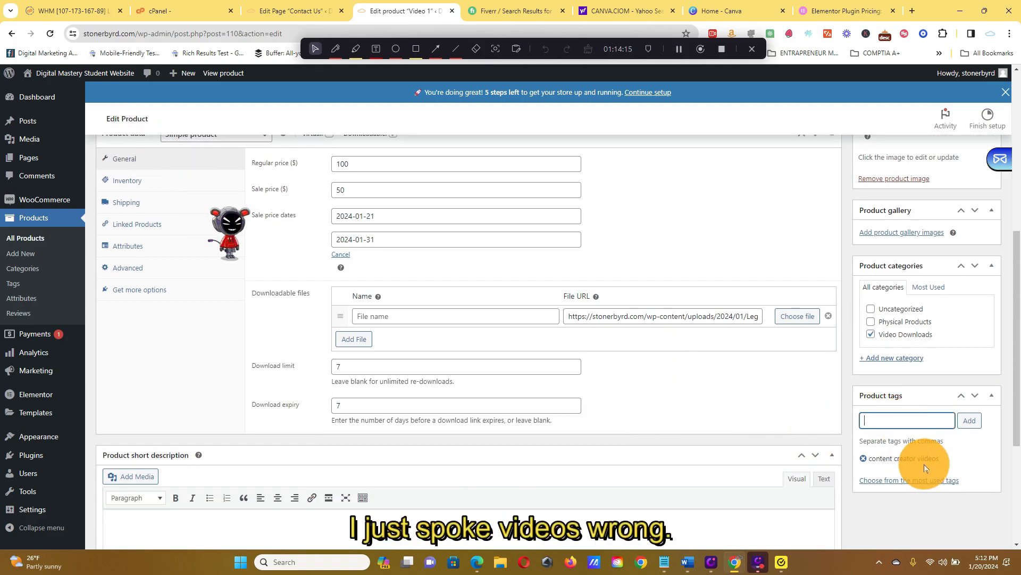
pyautogui.click(863, 458)
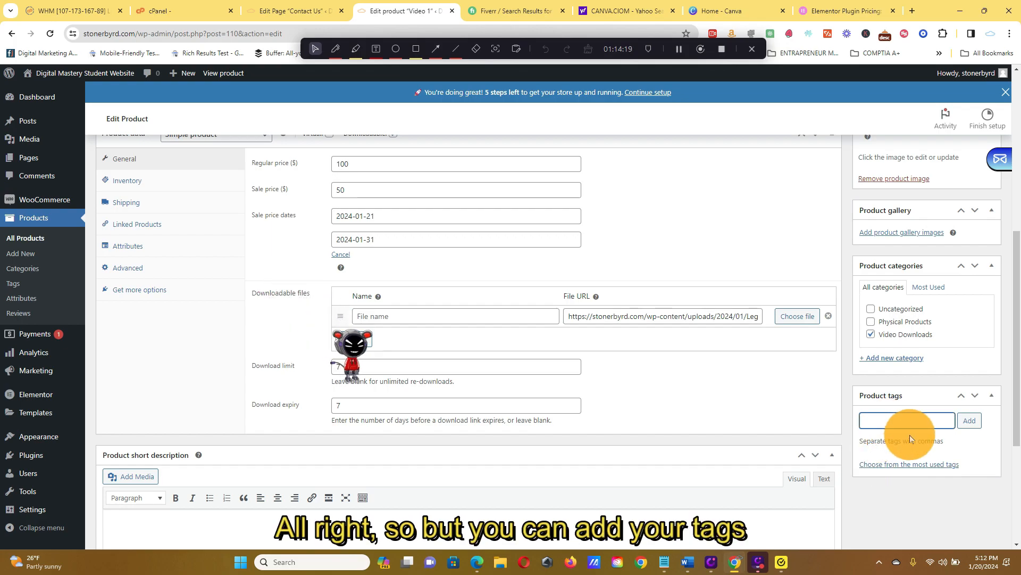
# Examine the product's categories, gallery and description areas and its inventory, shipping, linked products and attributes settings.
pyautogui.scroll(2, 937, 415)
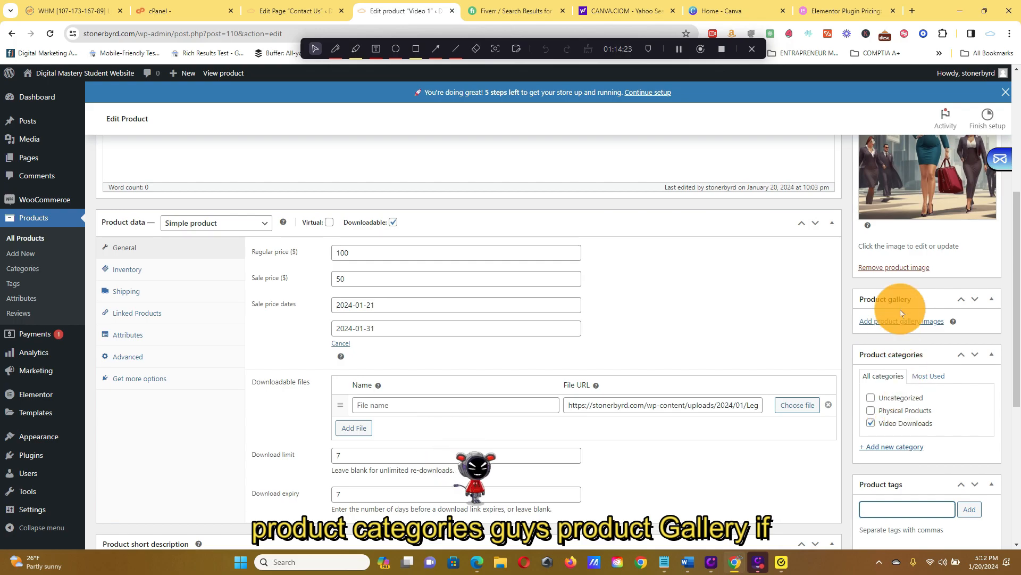
pyautogui.scroll(3, 881, 321)
pyautogui.scroll(-3, 883, 320)
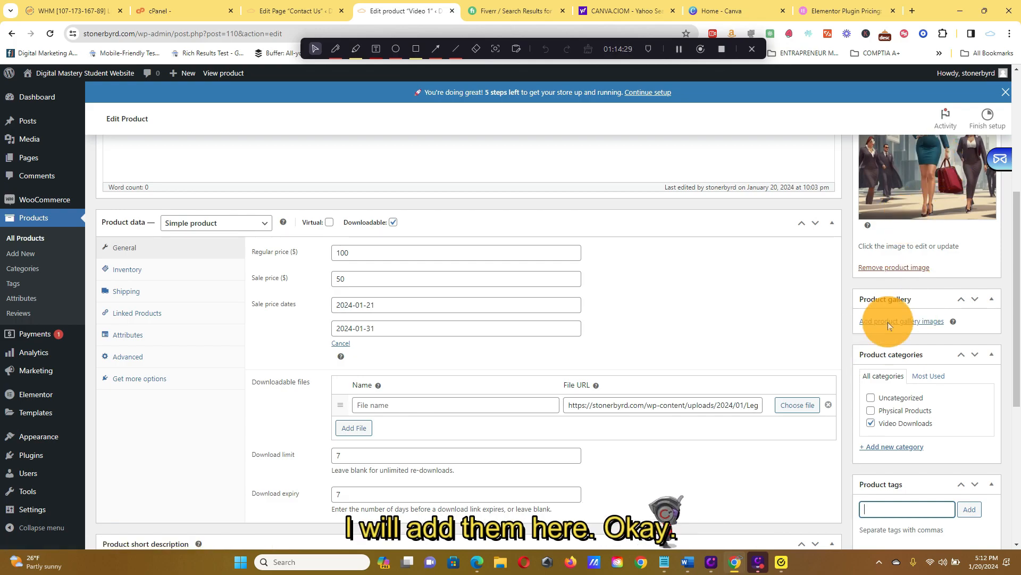
pyautogui.scroll(5, 907, 330)
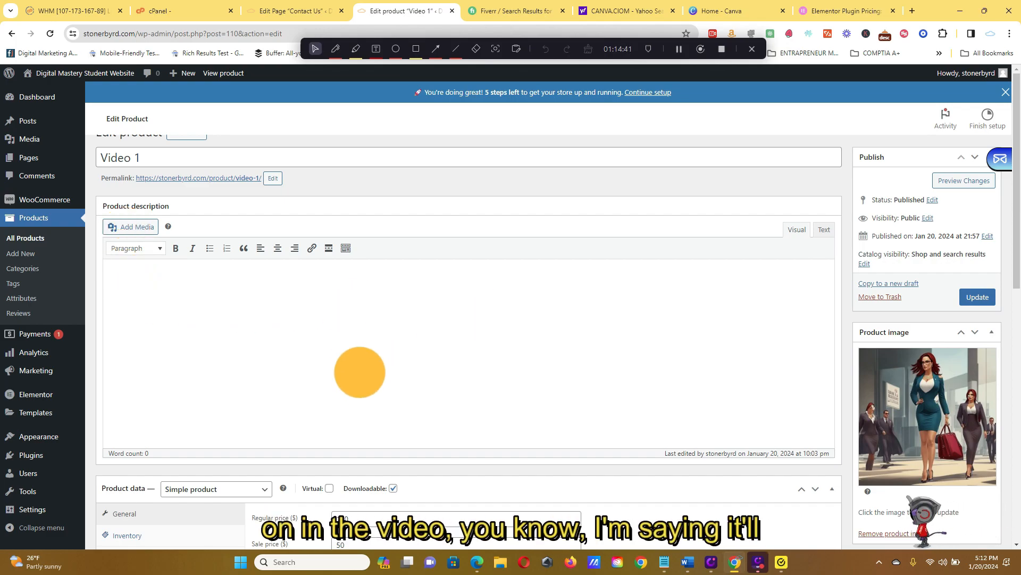
pyautogui.scroll(-3, 358, 367)
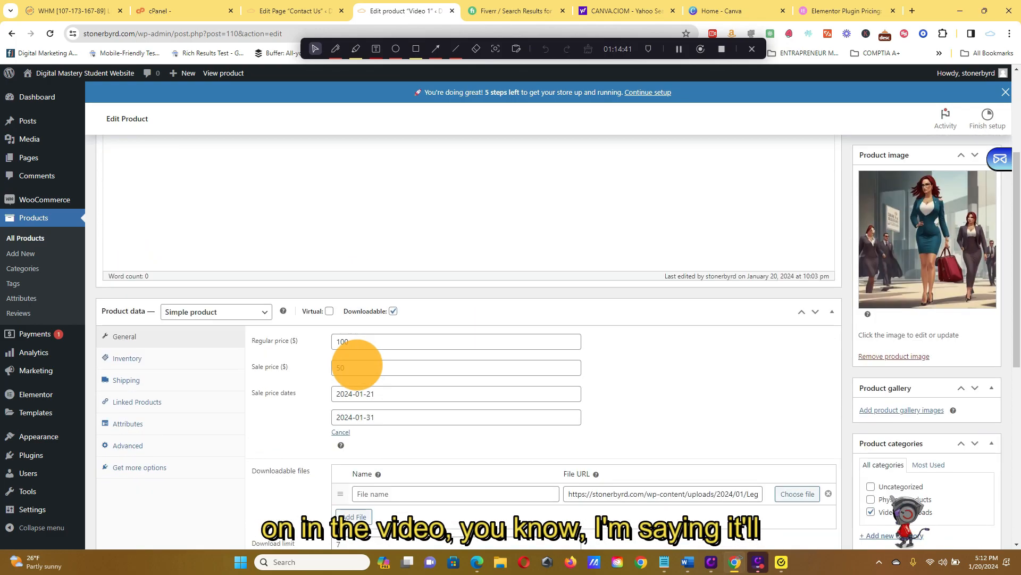
pyautogui.click(199, 355)
pyautogui.click(193, 381)
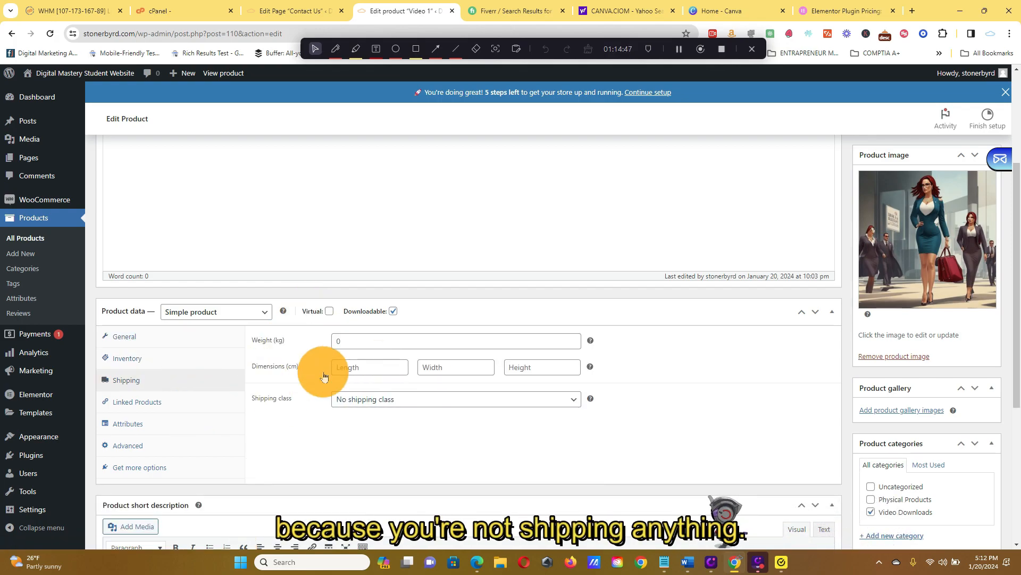
pyautogui.click(171, 402)
pyautogui.click(409, 343)
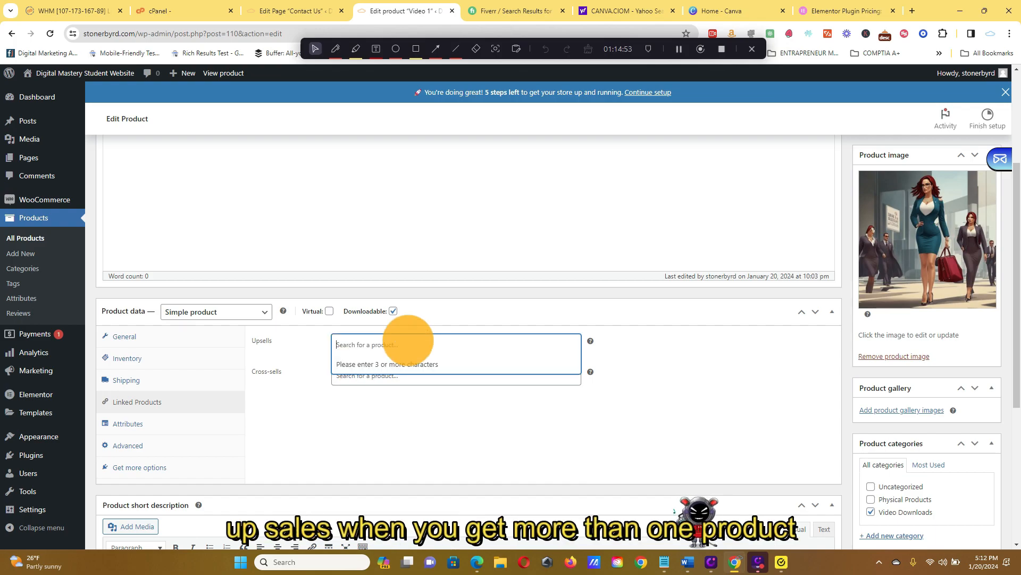
pyautogui.click(486, 430)
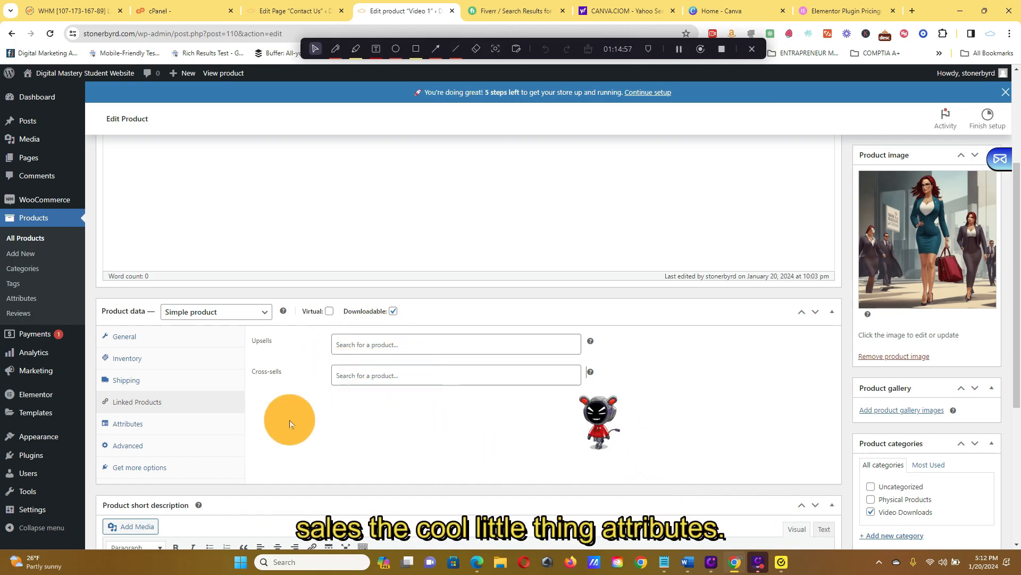
pyautogui.click(201, 423)
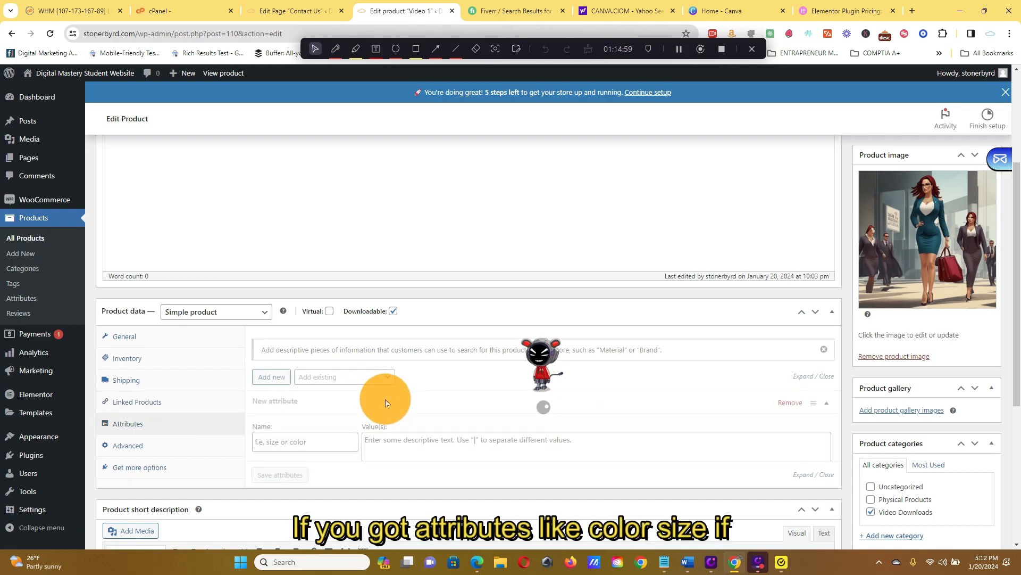
pyautogui.scroll(-1, 409, 406)
pyautogui.scroll(-5, 410, 409)
pyautogui.scroll(2, 384, 324)
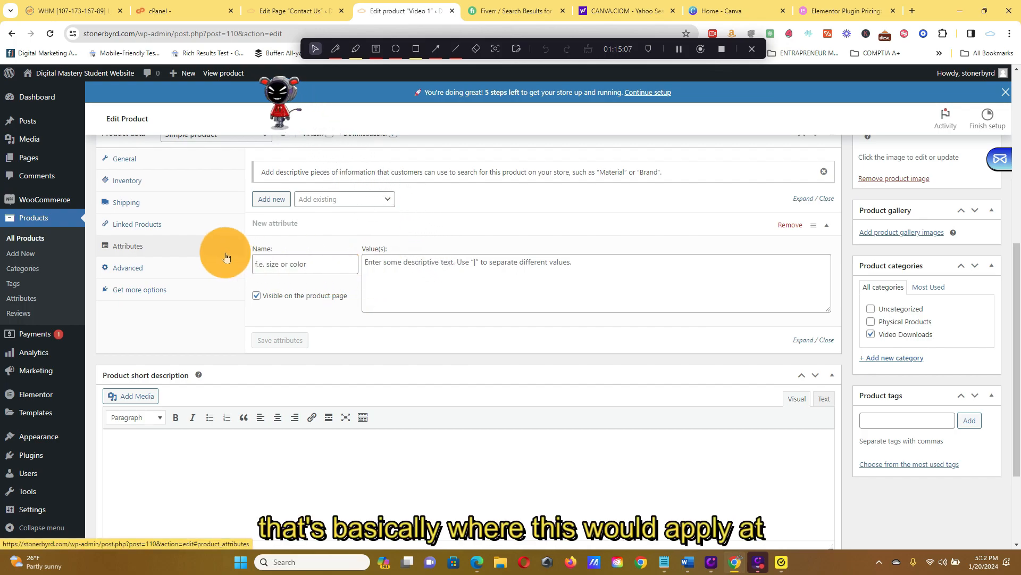
# Review the Video 1 product's advanced settings, including the purchase note, and the recommended extensions for more options.
pyautogui.click(165, 270)
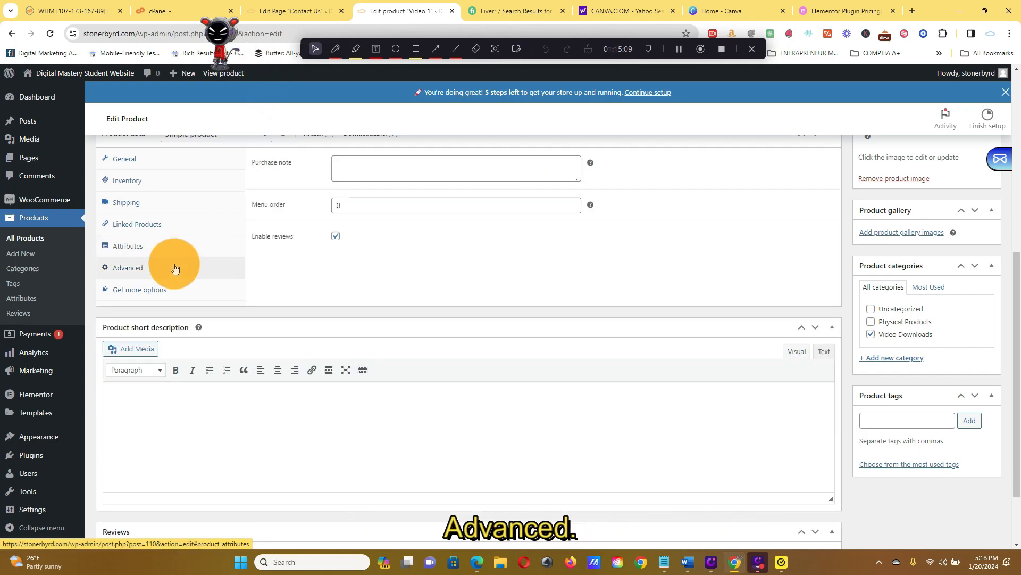
pyautogui.scroll(2, 285, 250)
pyautogui.click(366, 258)
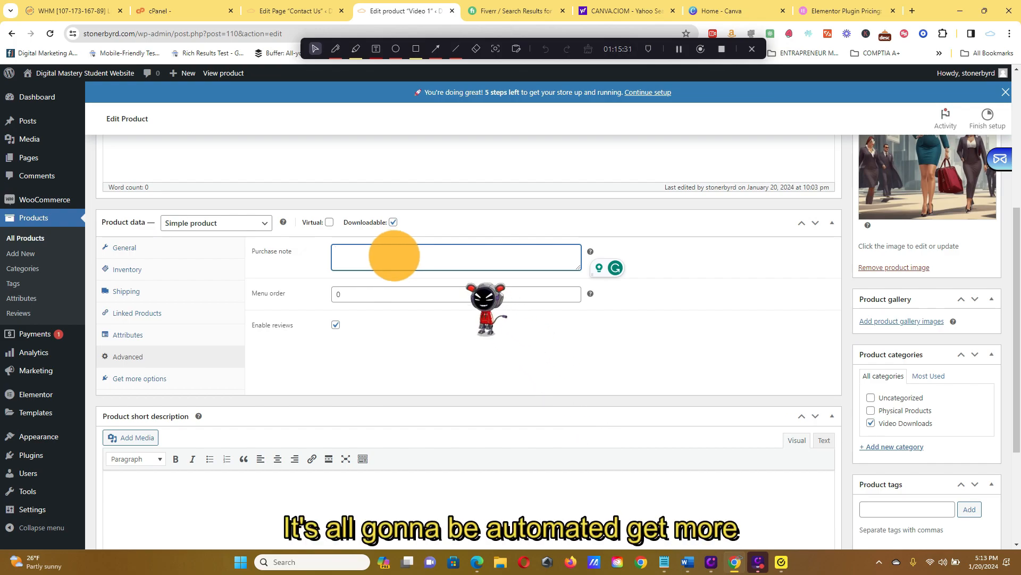
pyautogui.click(186, 376)
pyautogui.scroll(-3, 394, 295)
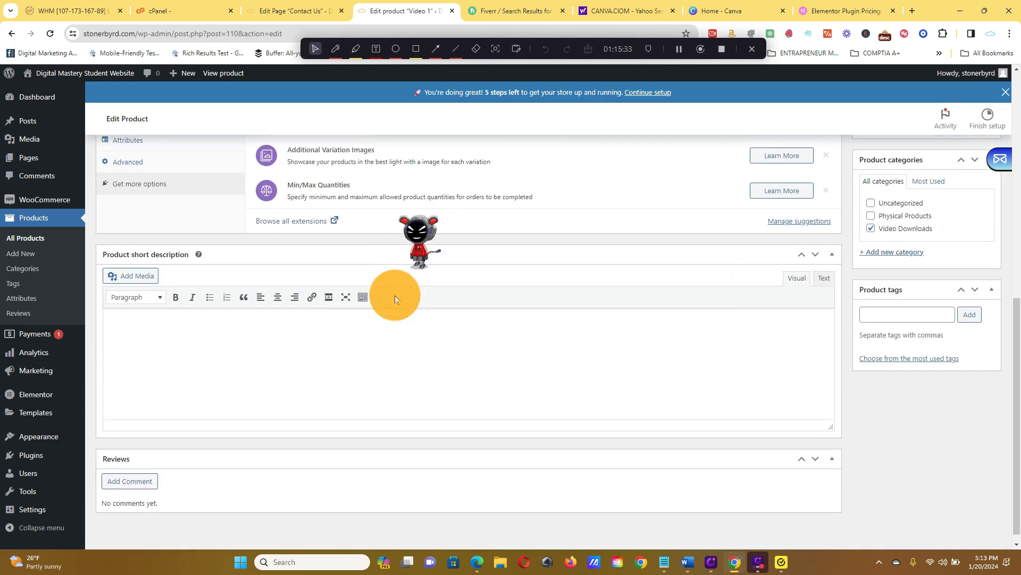
pyautogui.scroll(3, 395, 295)
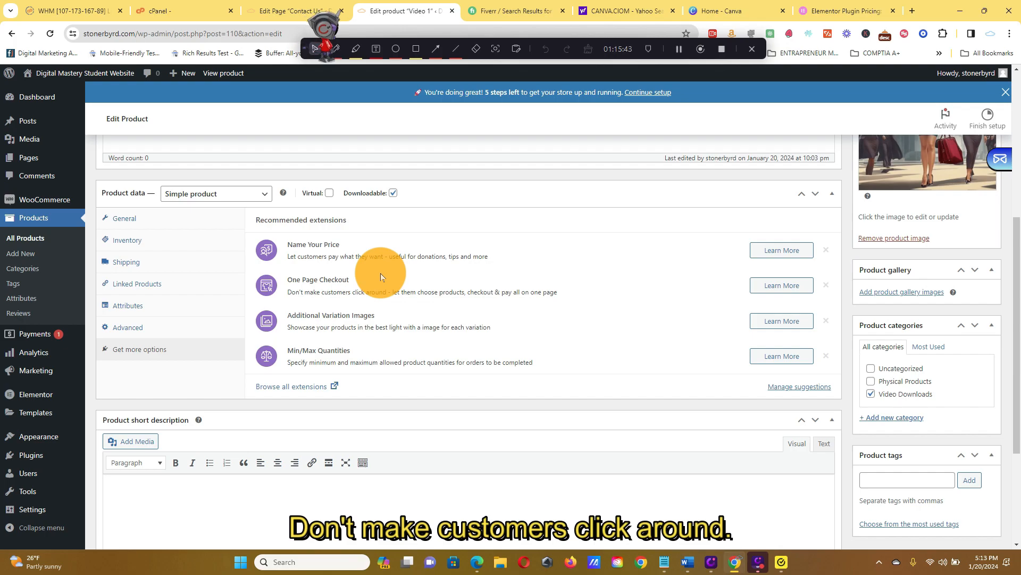
# Update the published Video 1 product to save its edited settings.
pyautogui.scroll(2, 381, 273)
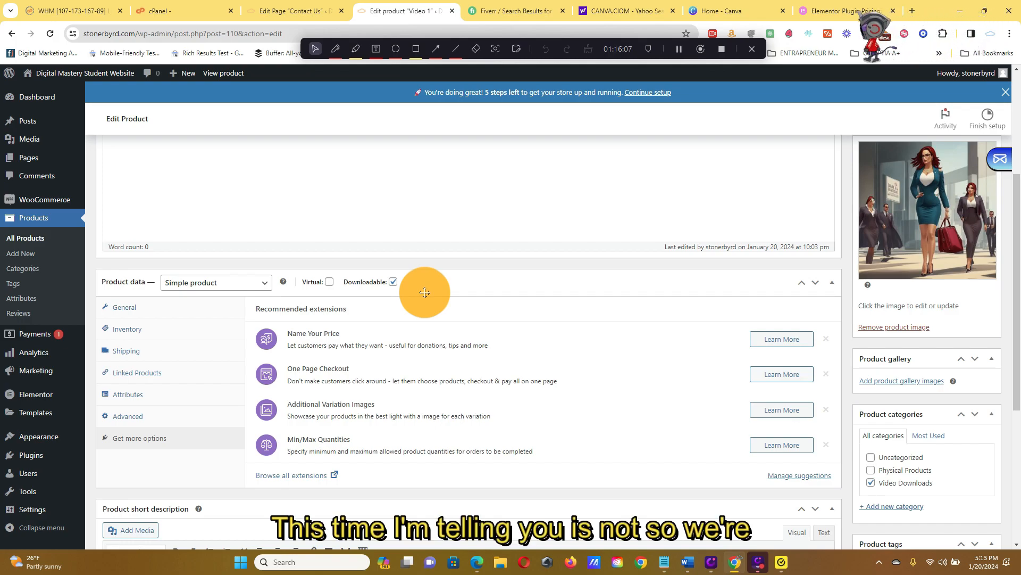
pyautogui.scroll(4, 421, 288)
pyautogui.click(963, 301)
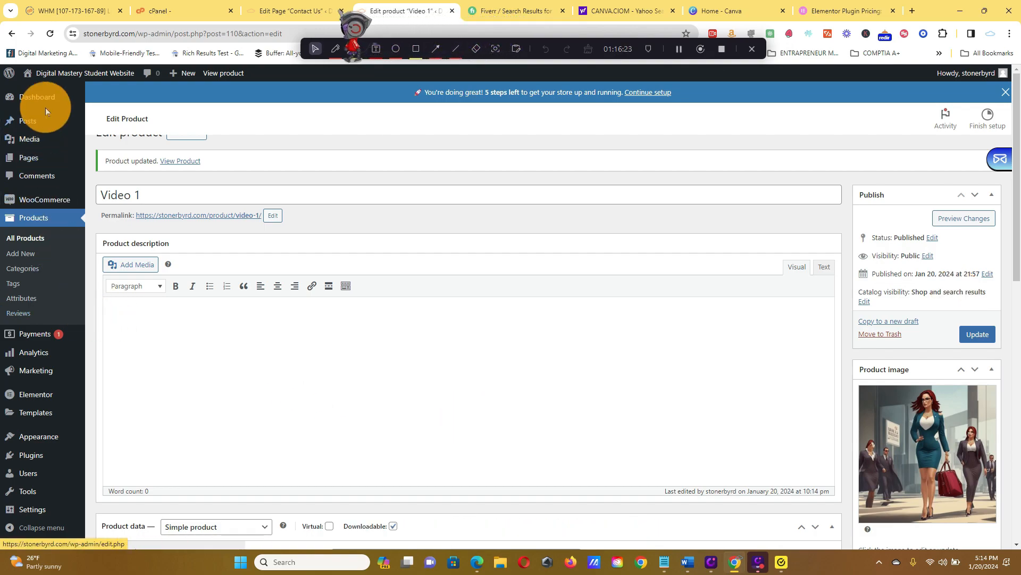
pyautogui.moveTo(58, 77)
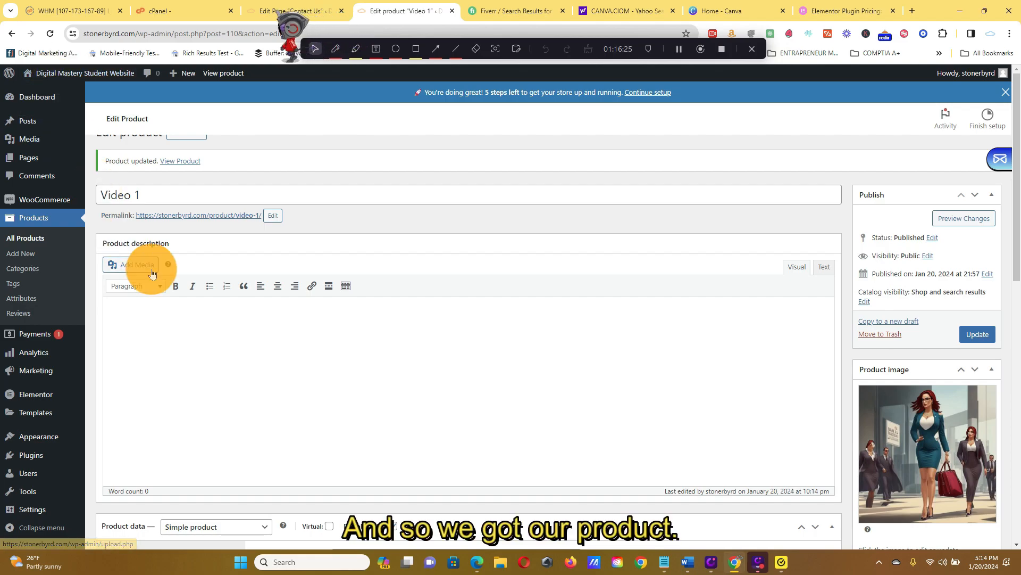
pyautogui.moveTo(37, 122)
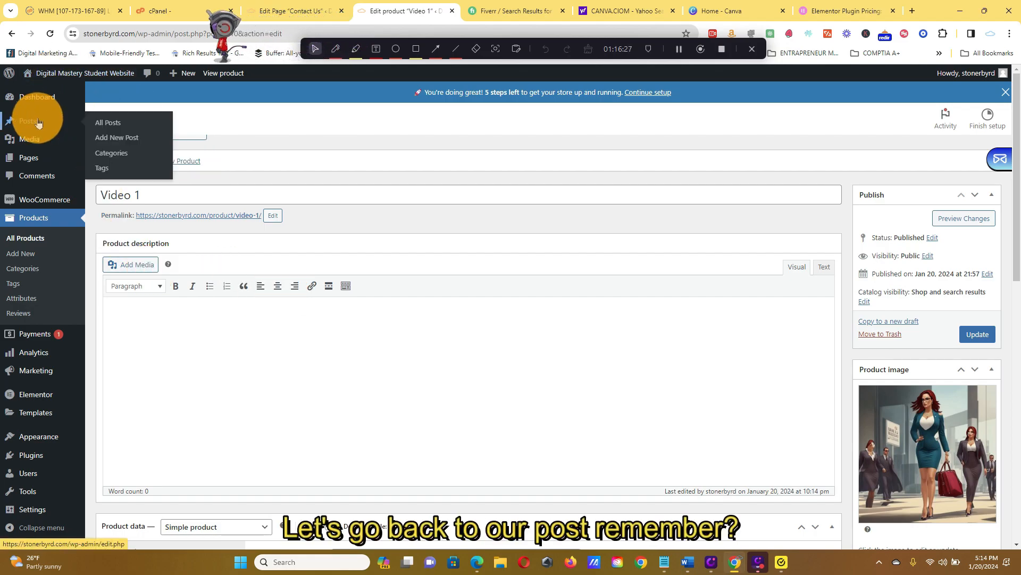
pyautogui.click(112, 124)
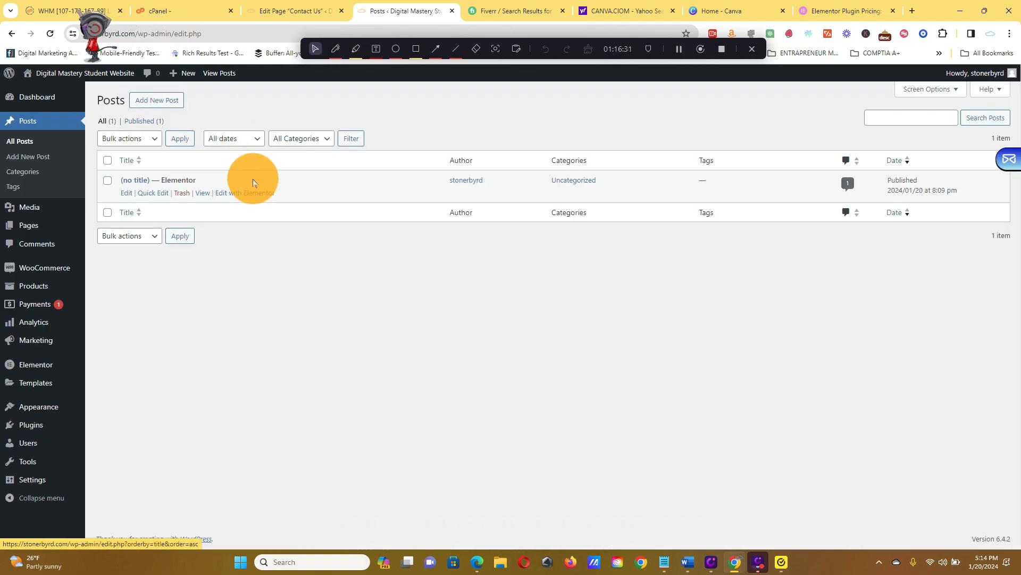
pyautogui.click(129, 194)
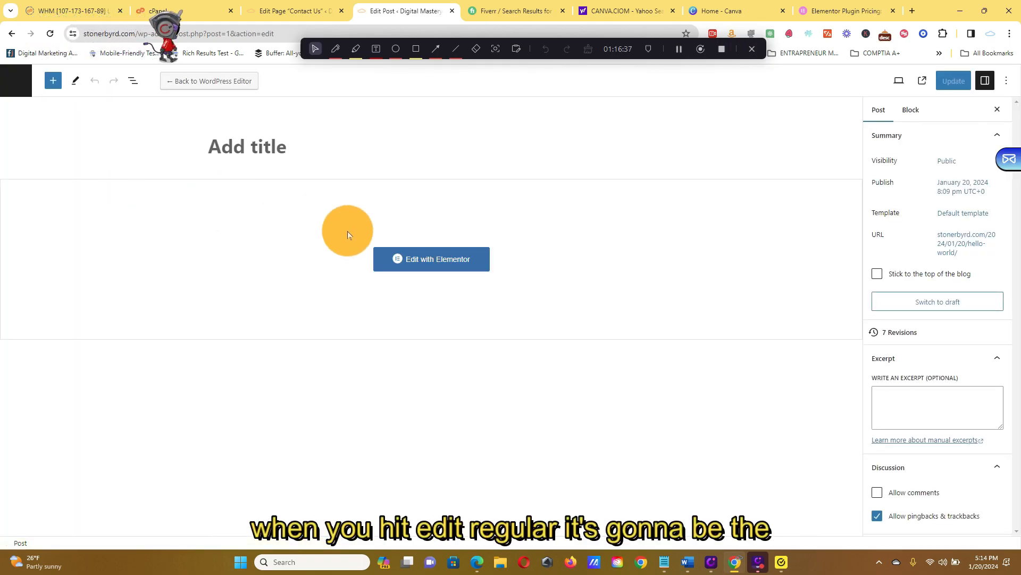
pyautogui.click(471, 267)
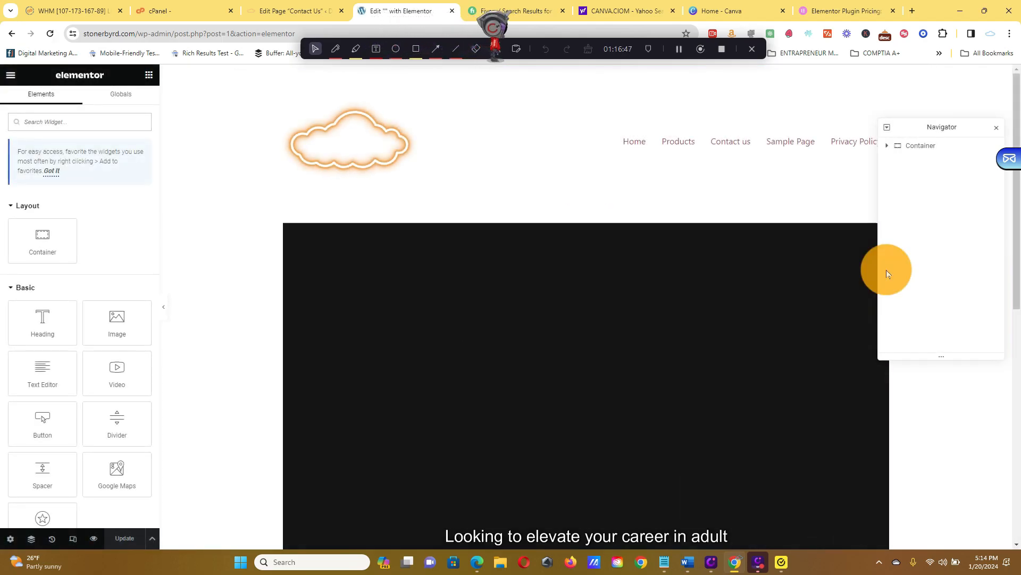
pyautogui.scroll(-5, 659, 343)
pyautogui.scroll(3, 659, 344)
pyautogui.scroll(-2, 658, 362)
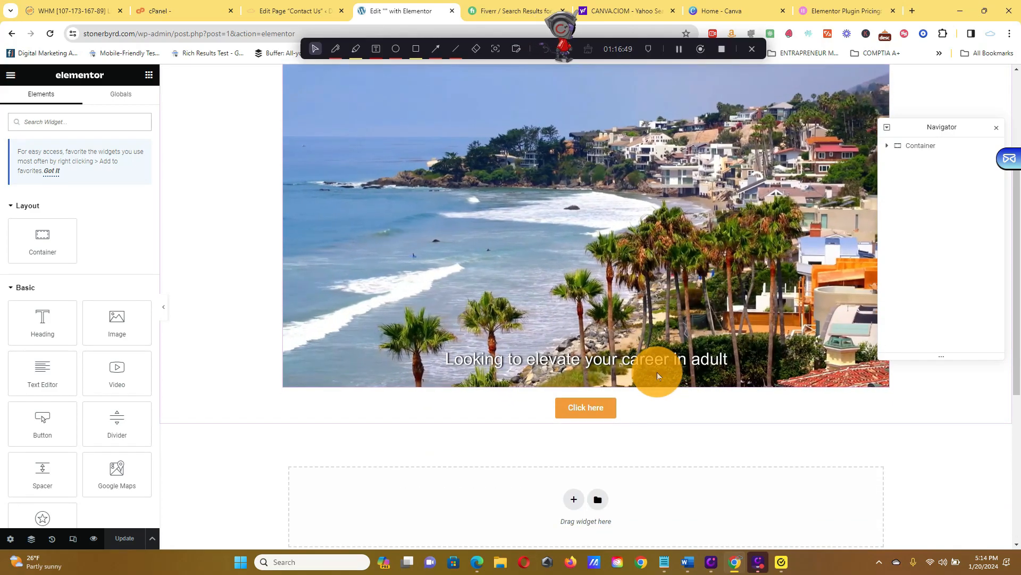
pyautogui.click(595, 410)
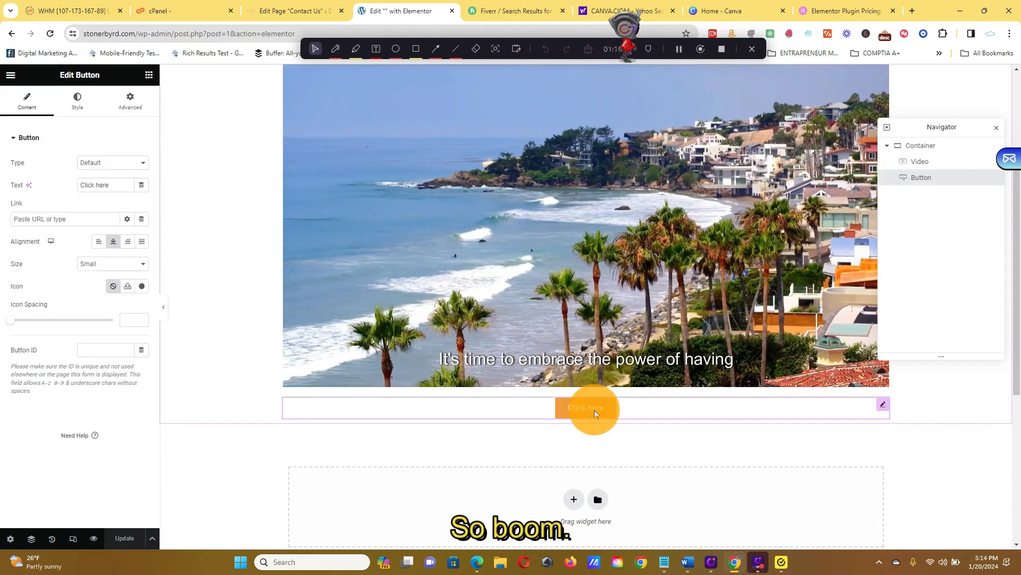
pyautogui.scroll(5, 269, 300)
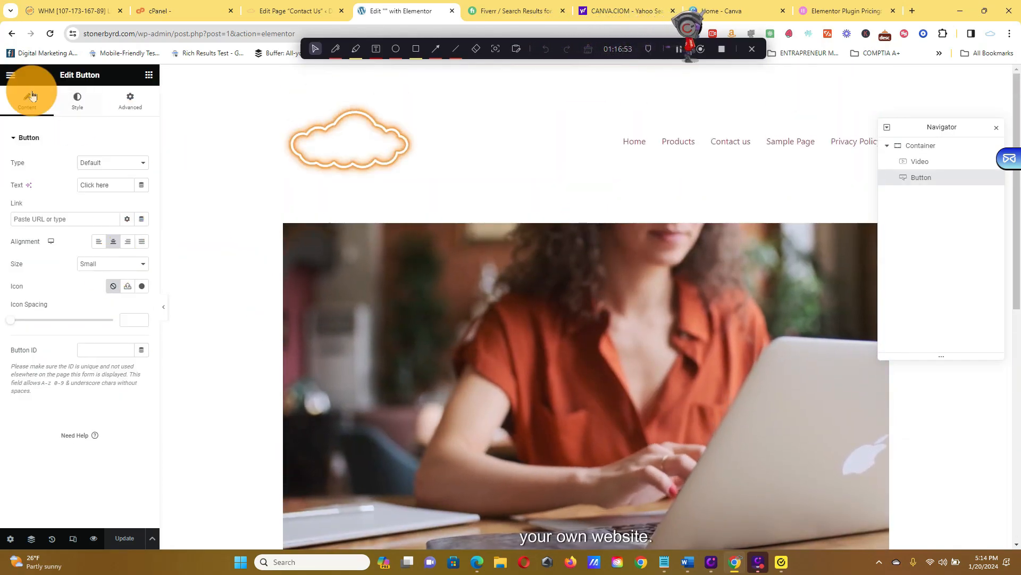
pyautogui.click(10, 75)
pyautogui.click(9, 79)
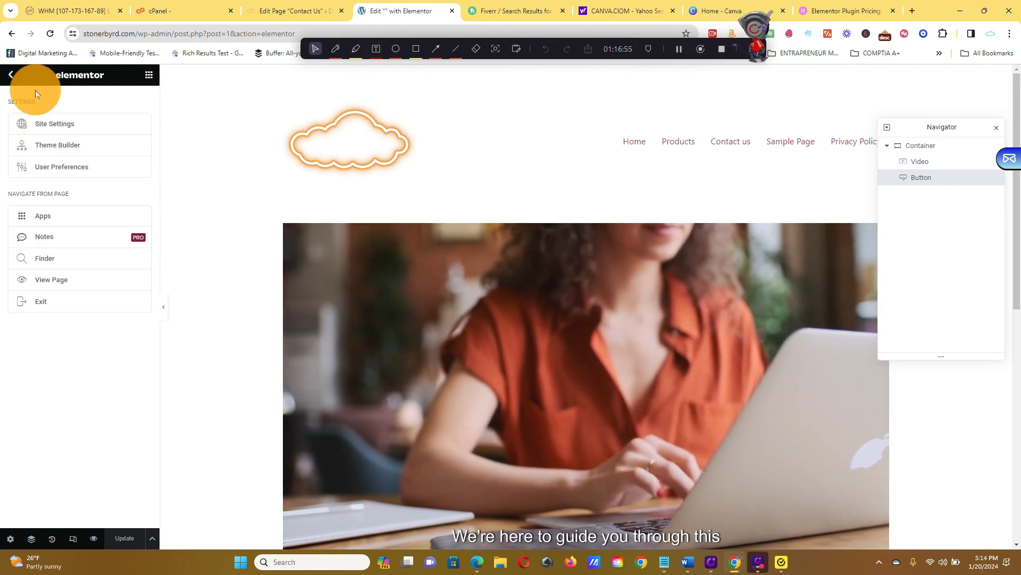
pyautogui.click(97, 303)
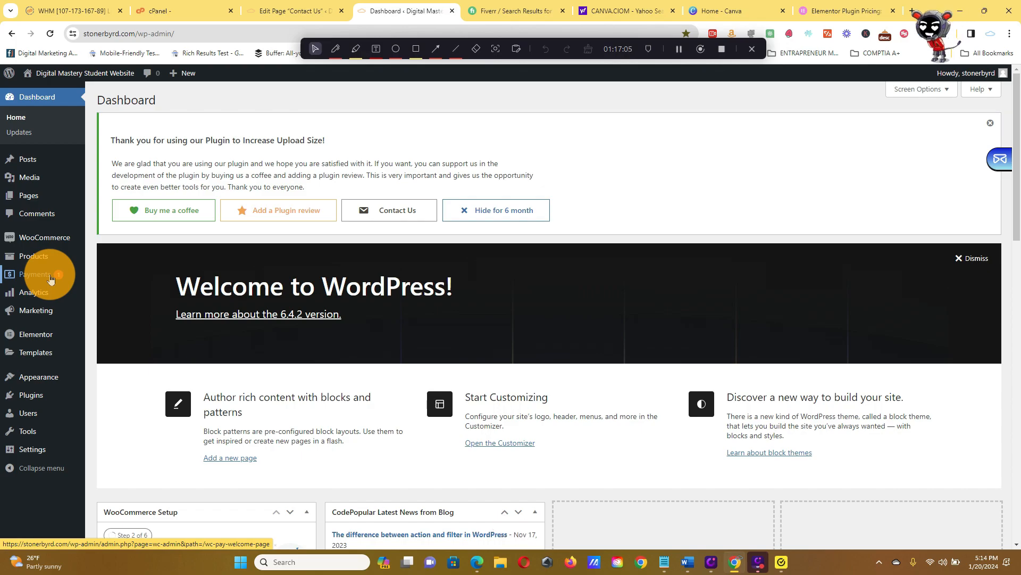
# Open the Video 1 product from the product list and copy its permalink address.
pyautogui.moveTo(53, 266)
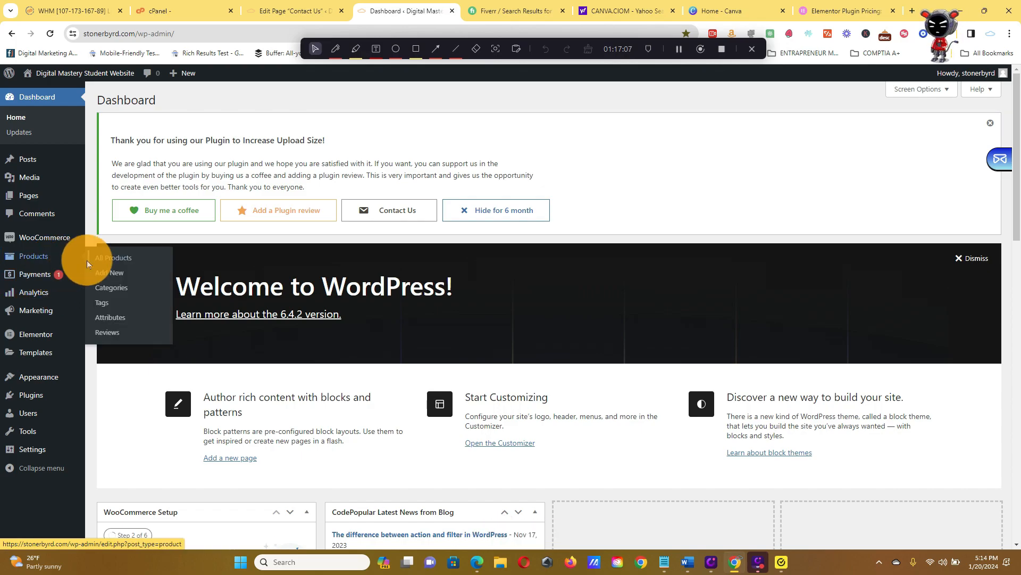
pyautogui.click(110, 260)
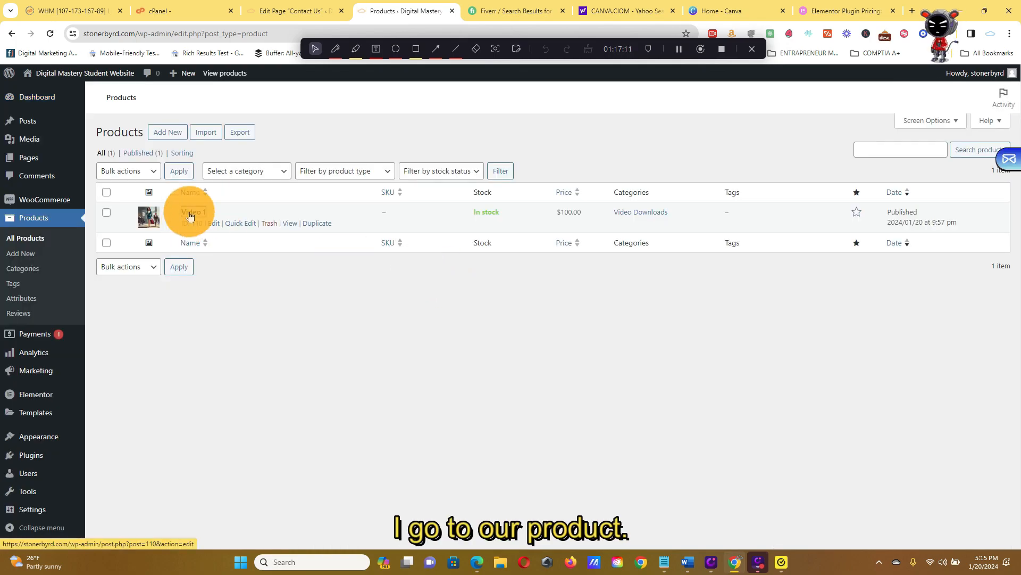
pyautogui.click(192, 212)
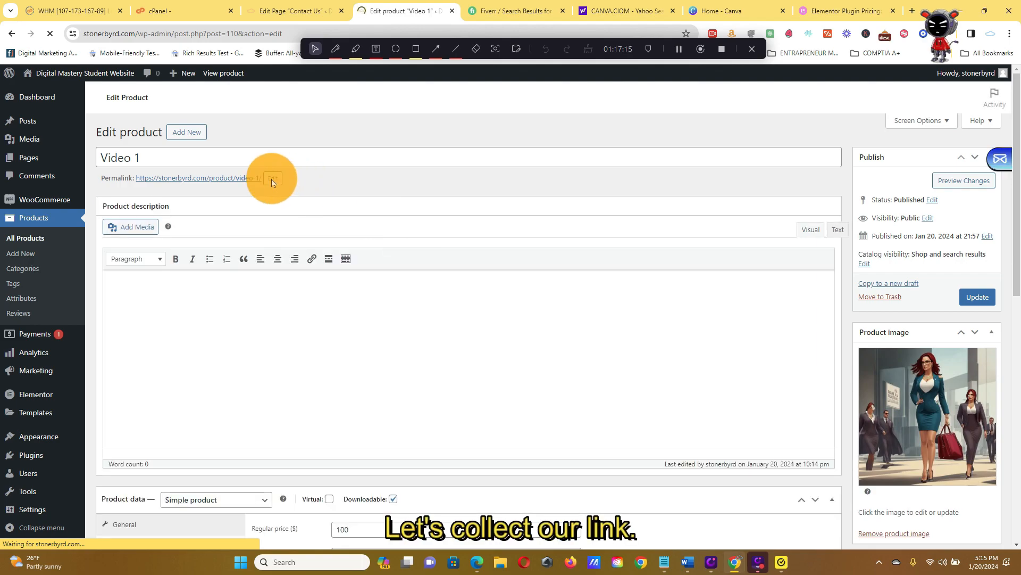
pyautogui.rightClick(245, 184)
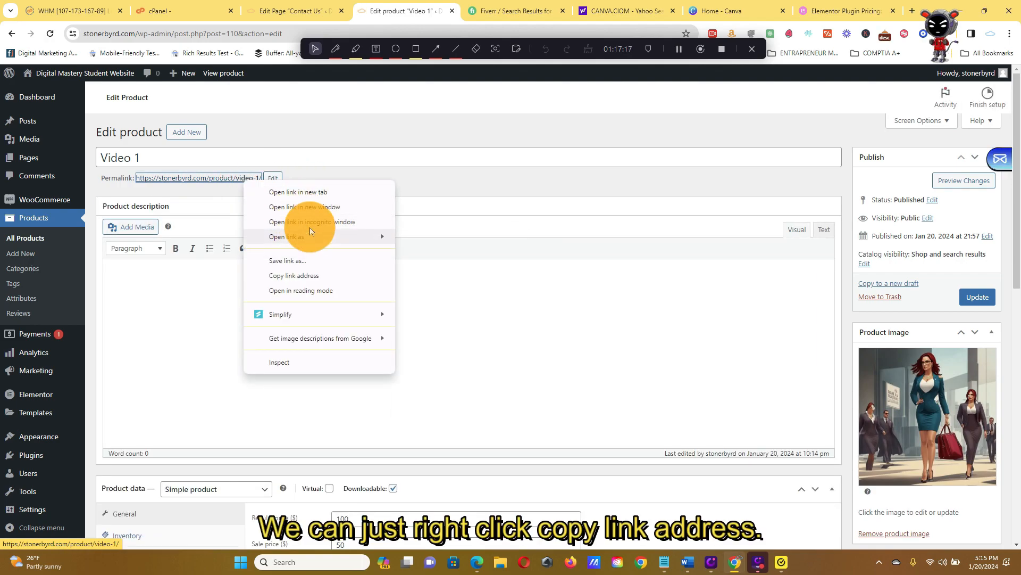
pyautogui.click(317, 275)
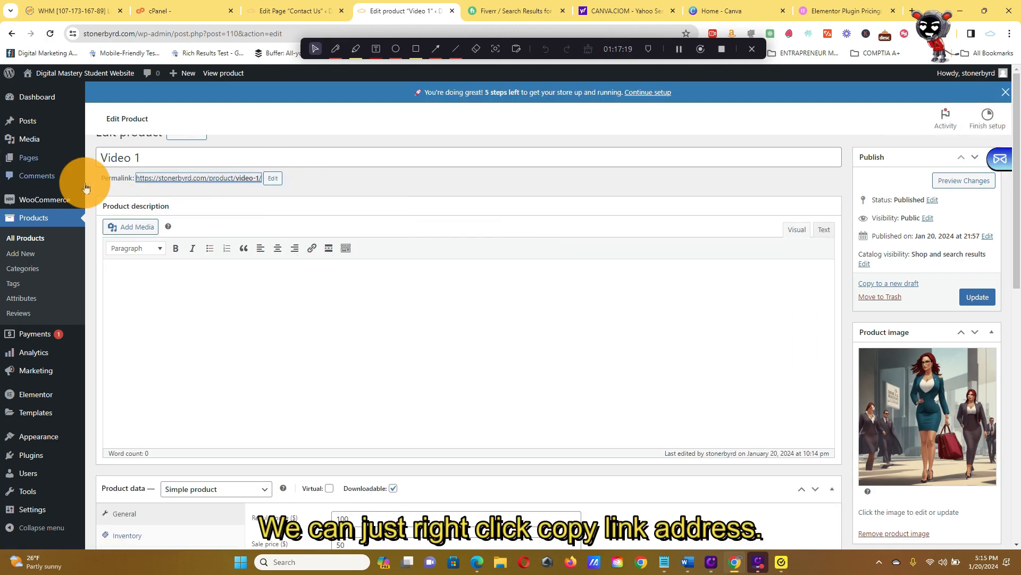
# Open the untitled post from the list of all posts for editing with Elementor.
pyautogui.moveTo(59, 130)
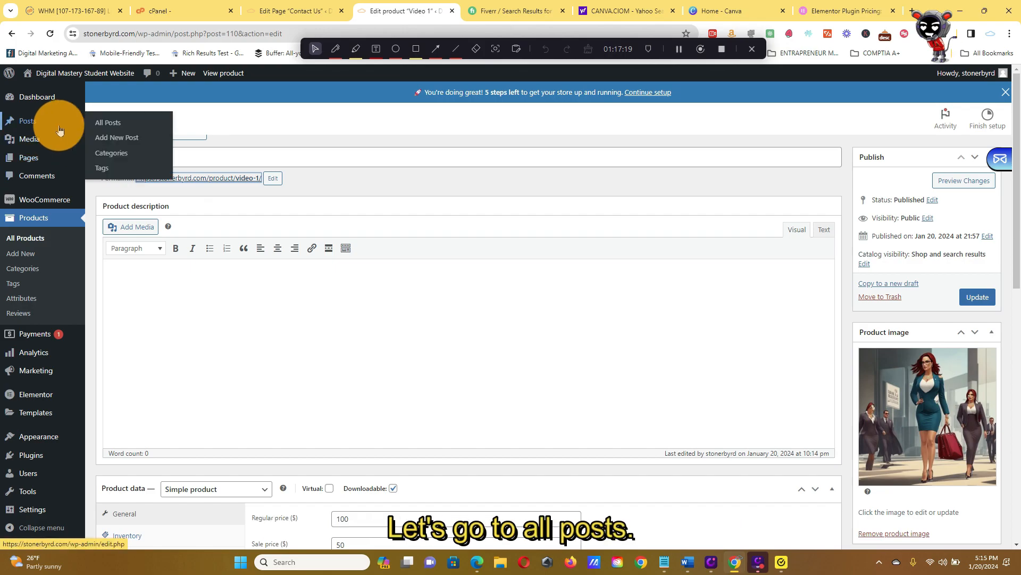
pyautogui.click(101, 131)
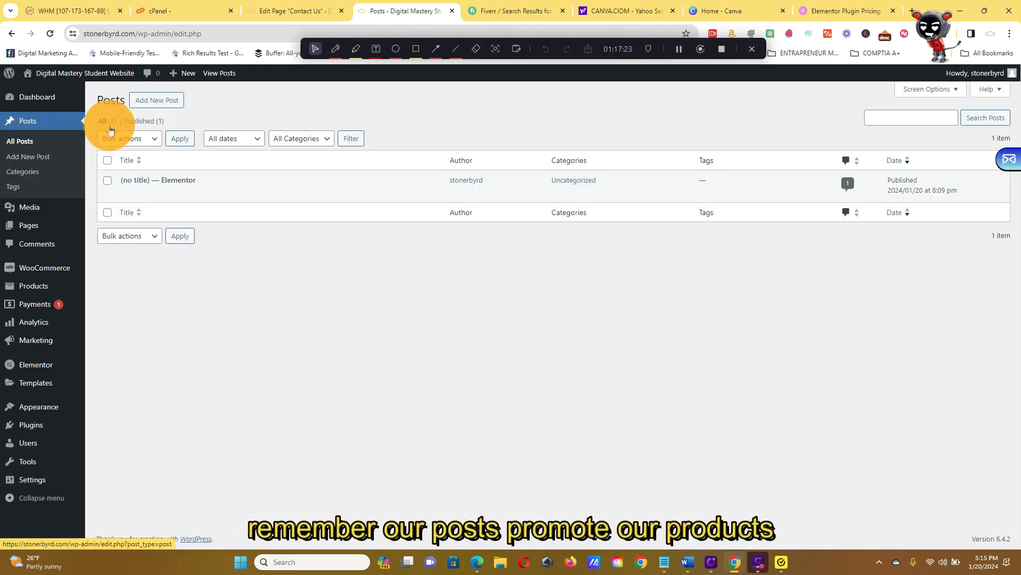
pyautogui.moveTo(142, 179)
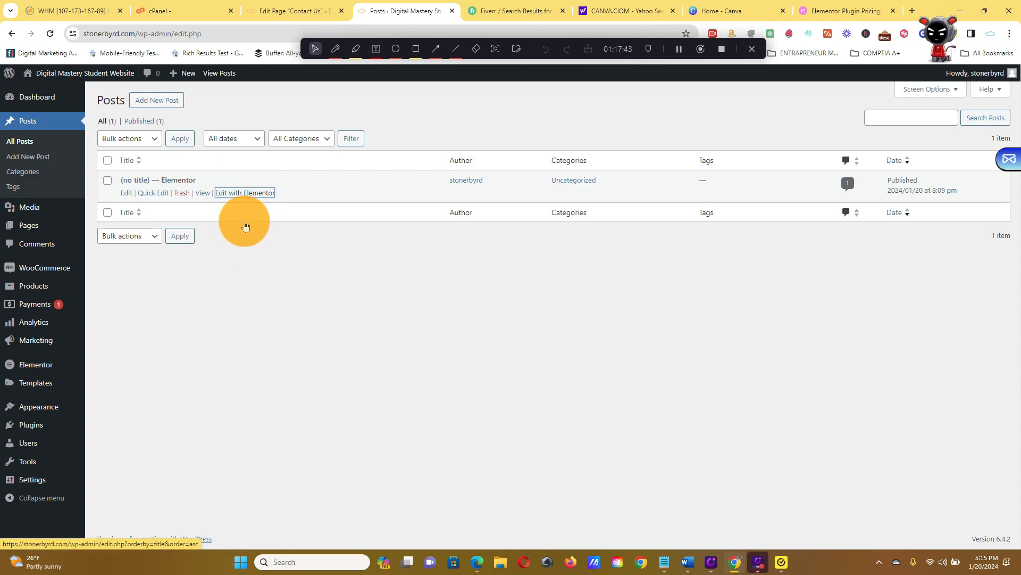
pyautogui.click(259, 196)
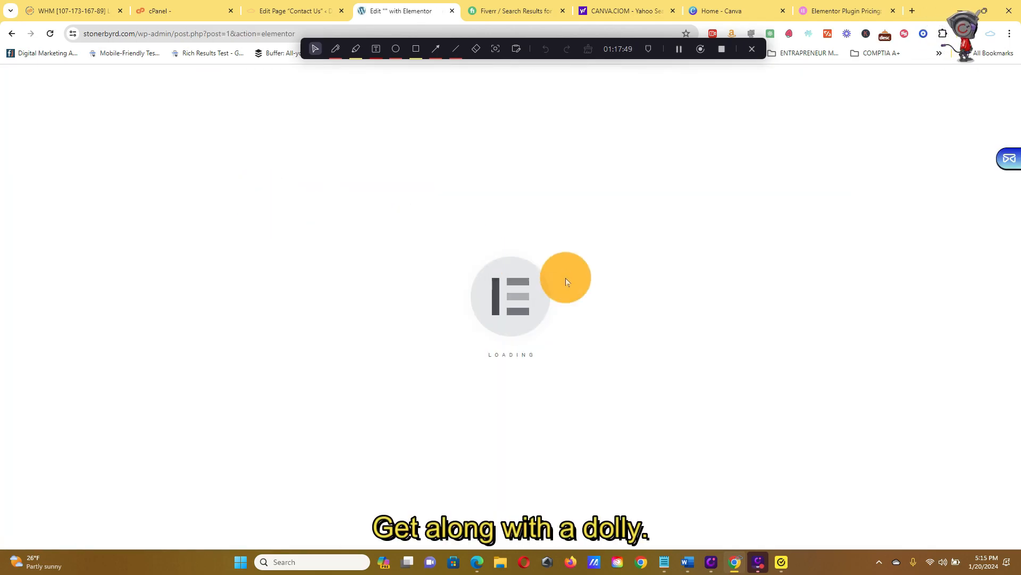
pyautogui.scroll(-7, 599, 314)
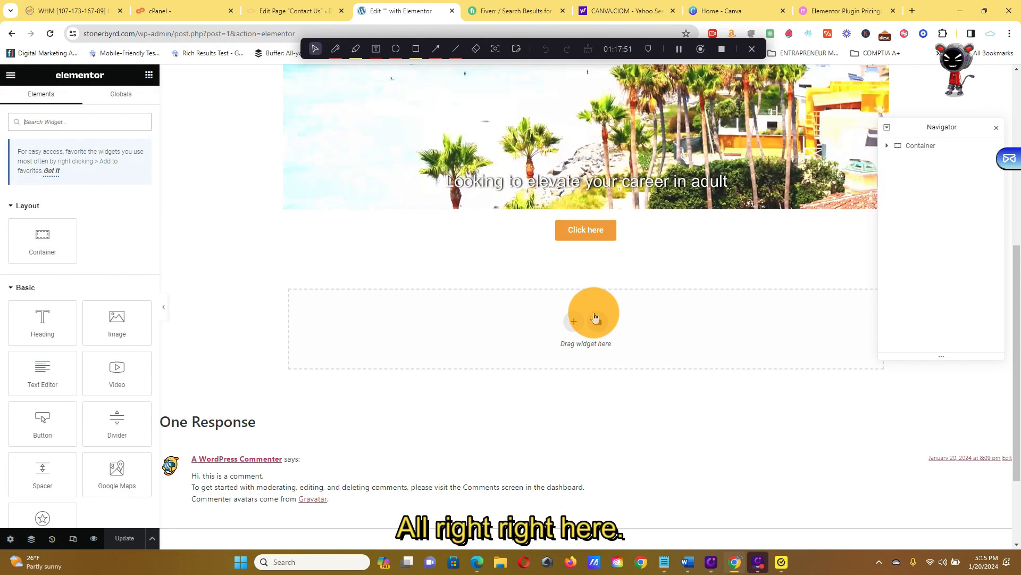
pyautogui.click(624, 242)
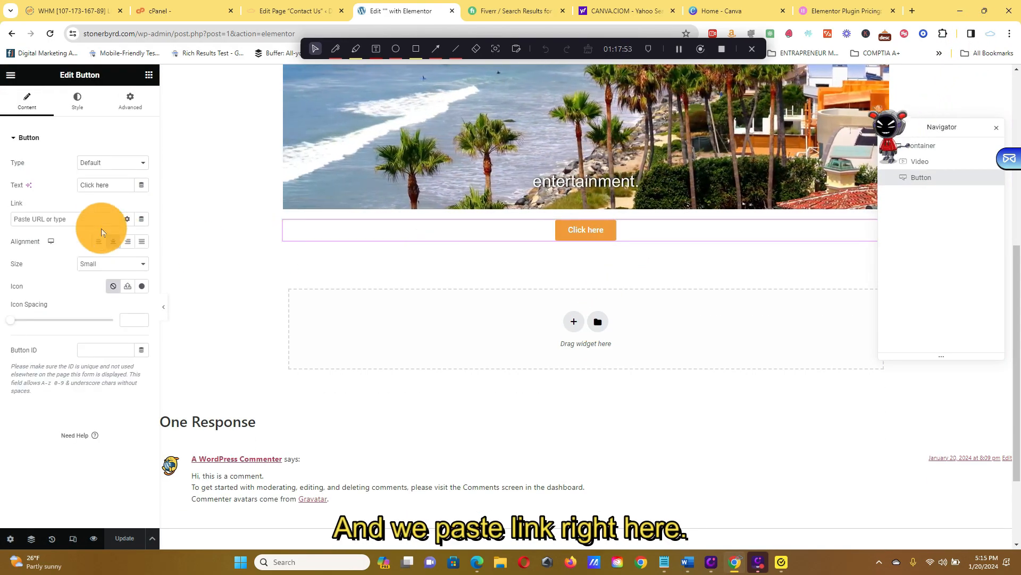
pyautogui.click(85, 219)
pyautogui.rightClick(85, 218)
pyautogui.click(120, 321)
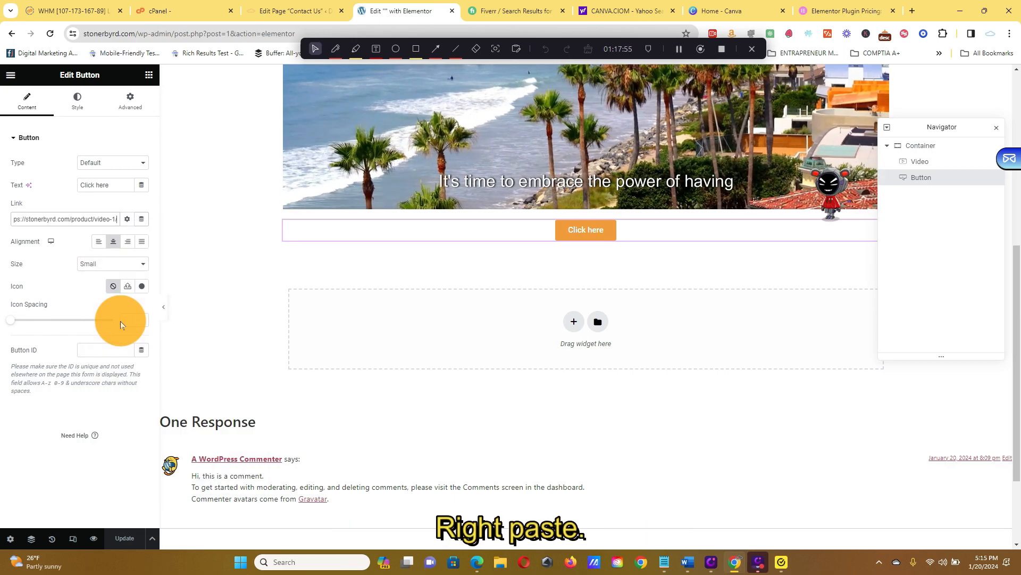
pyautogui.click(130, 536)
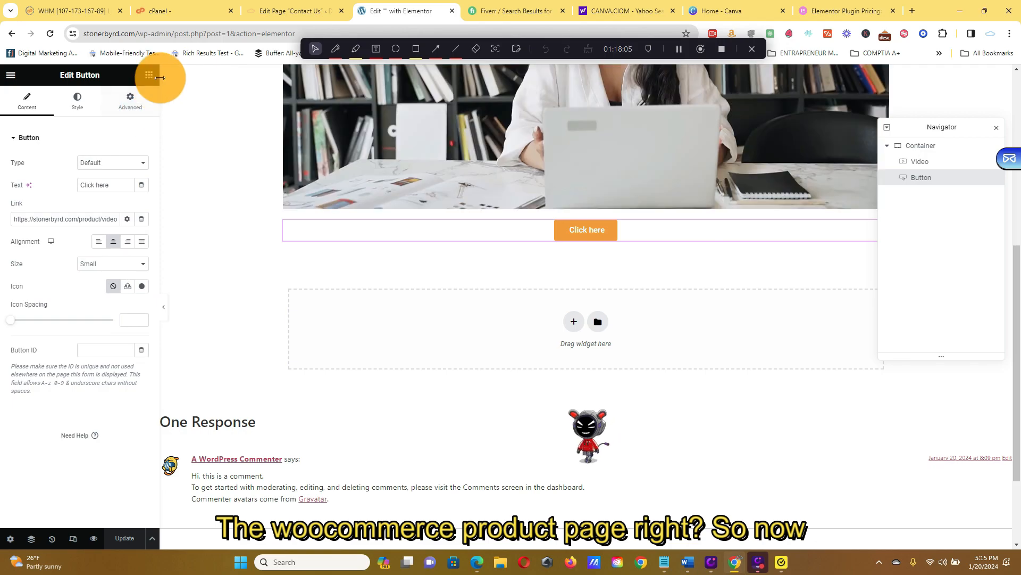
# Browse the Elementor widget library, examining the WooCommerce, Single and Site widget groups.
pyautogui.scroll(7, 684, 201)
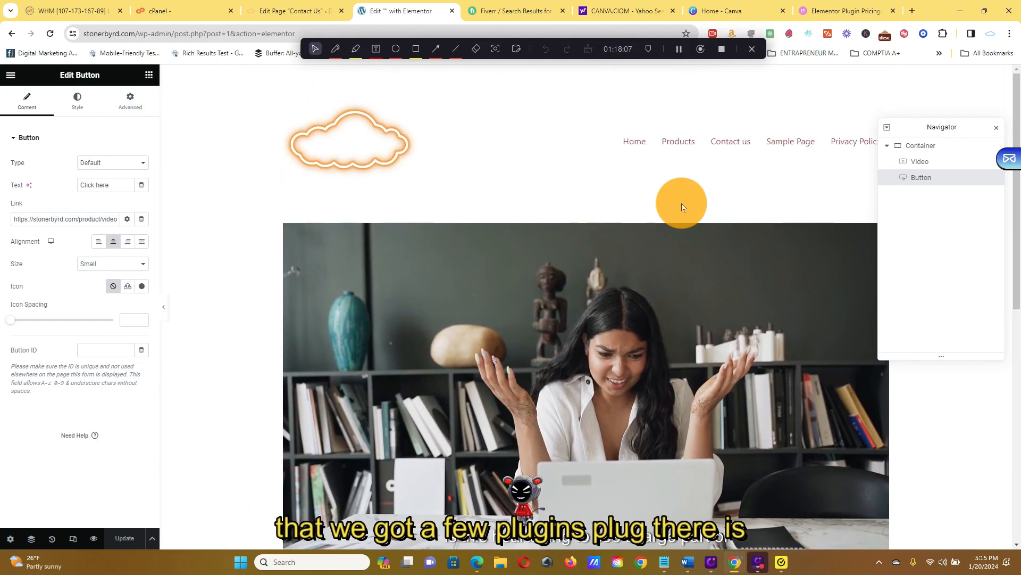
pyautogui.scroll(-8, 427, 224)
pyautogui.click(149, 74)
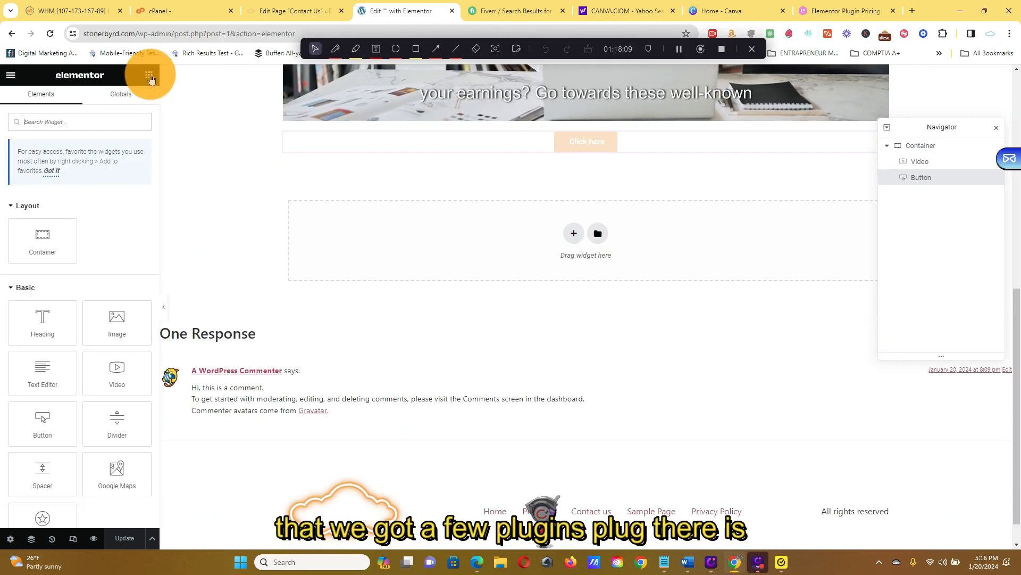
pyautogui.scroll(-20, 98, 211)
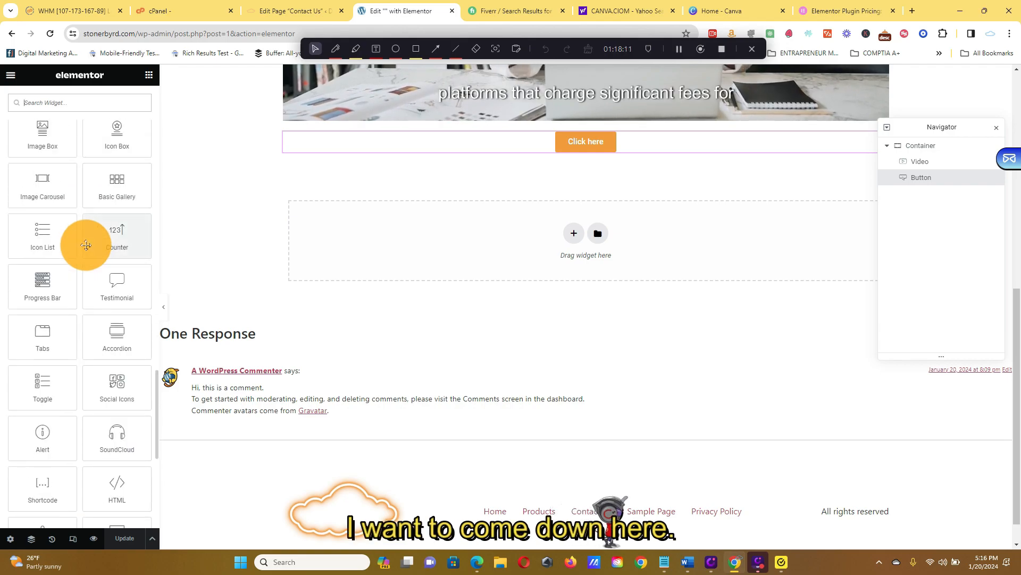
pyautogui.scroll(-4, 86, 245)
pyautogui.click(38, 353)
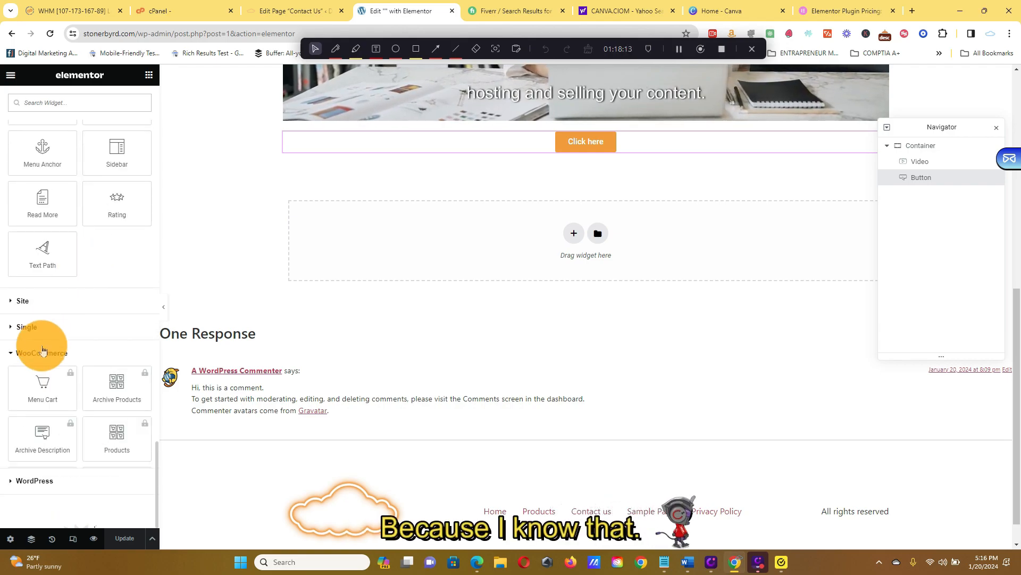
pyautogui.scroll(-12, 88, 228)
pyautogui.scroll(5, 94, 220)
pyautogui.scroll(5, 94, 219)
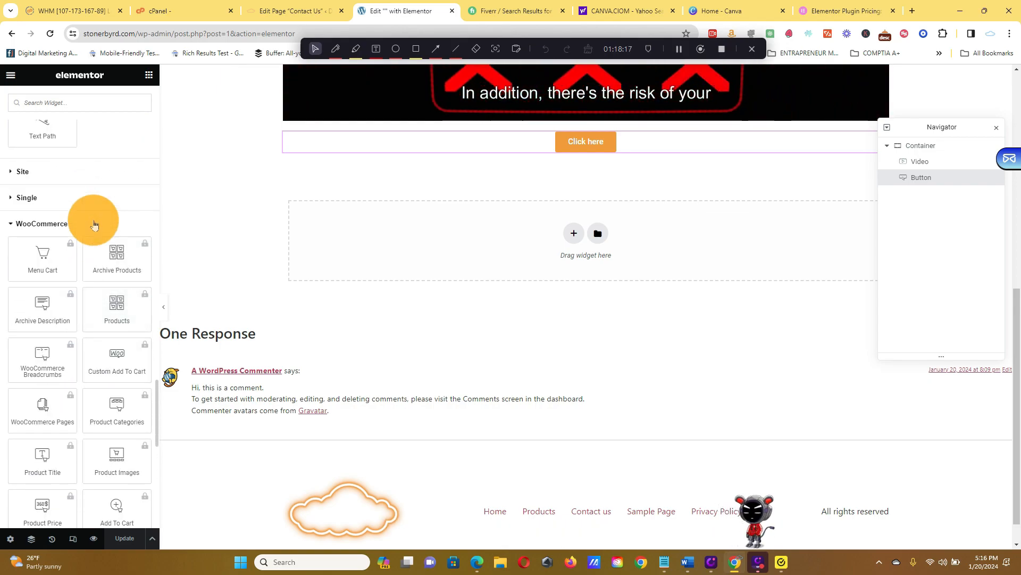
pyautogui.click(61, 198)
pyautogui.click(81, 174)
pyautogui.scroll(-3, 110, 175)
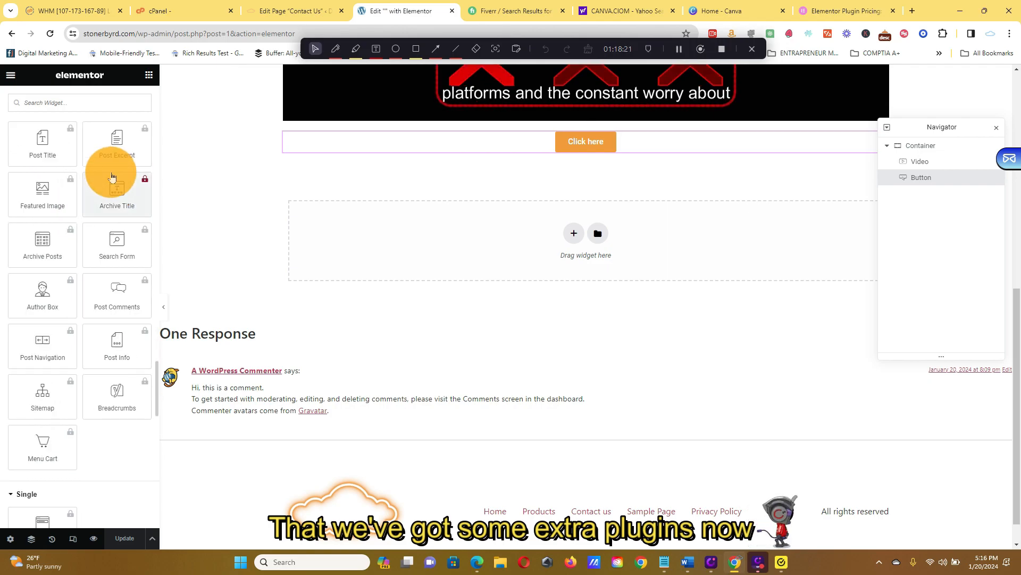
# Look through the Elementor widget library, examining the General, Pro, Single and WooCommerce groups and their locked widgets.
pyautogui.scroll(5, 113, 175)
pyautogui.scroll(5, 117, 291)
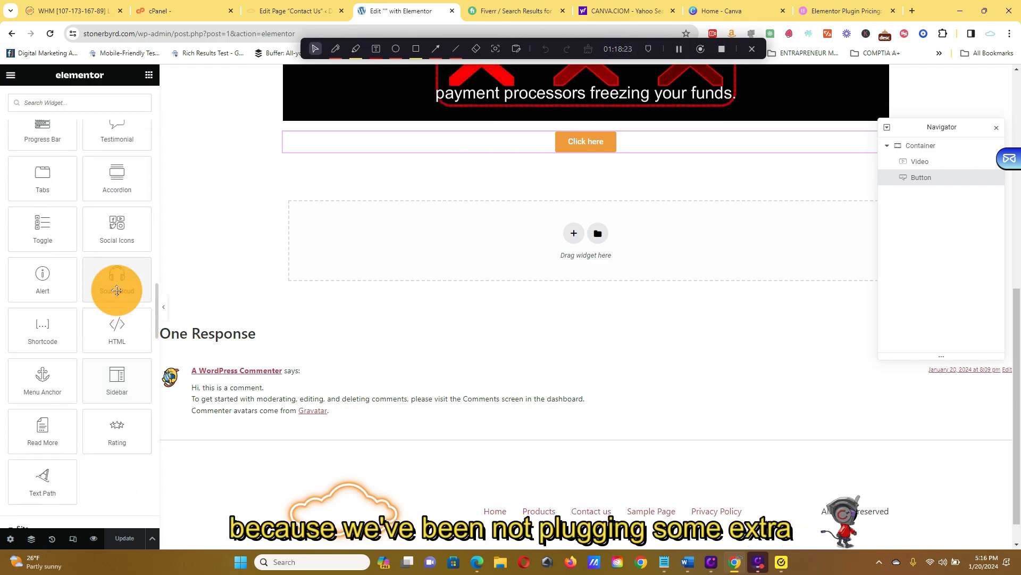
pyautogui.scroll(3, 117, 243)
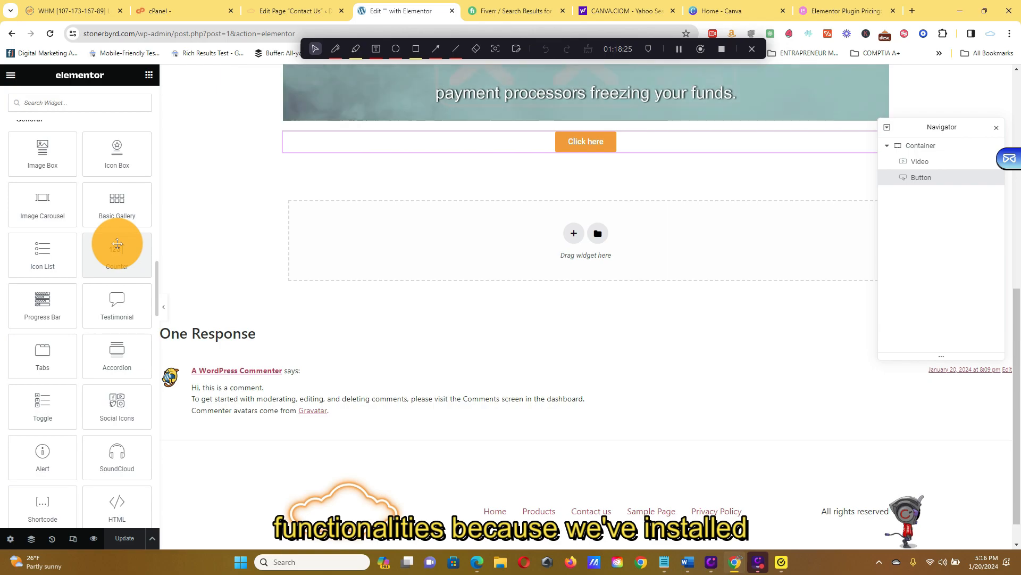
pyautogui.scroll(10, 114, 268)
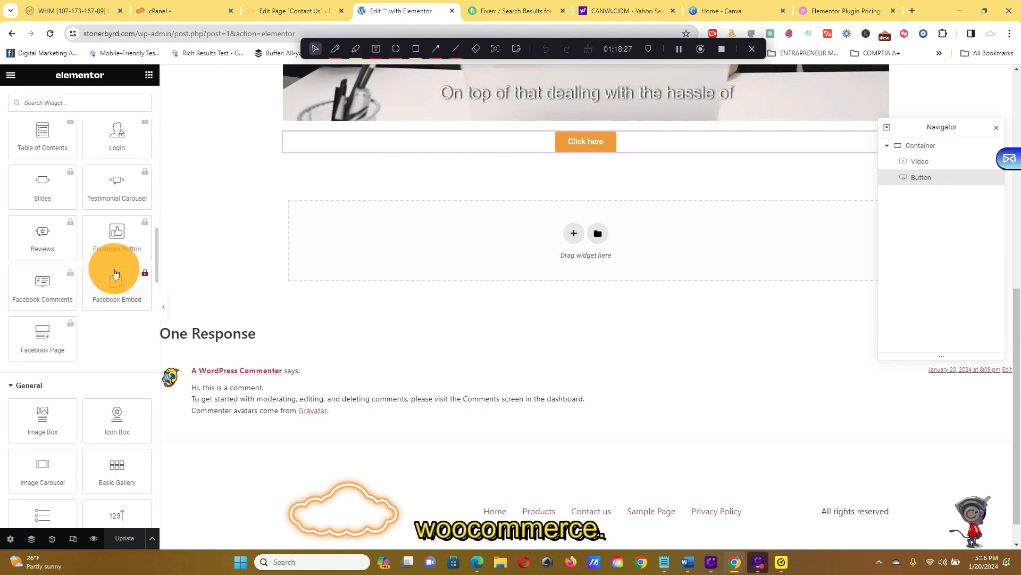
pyautogui.scroll(15, 115, 272)
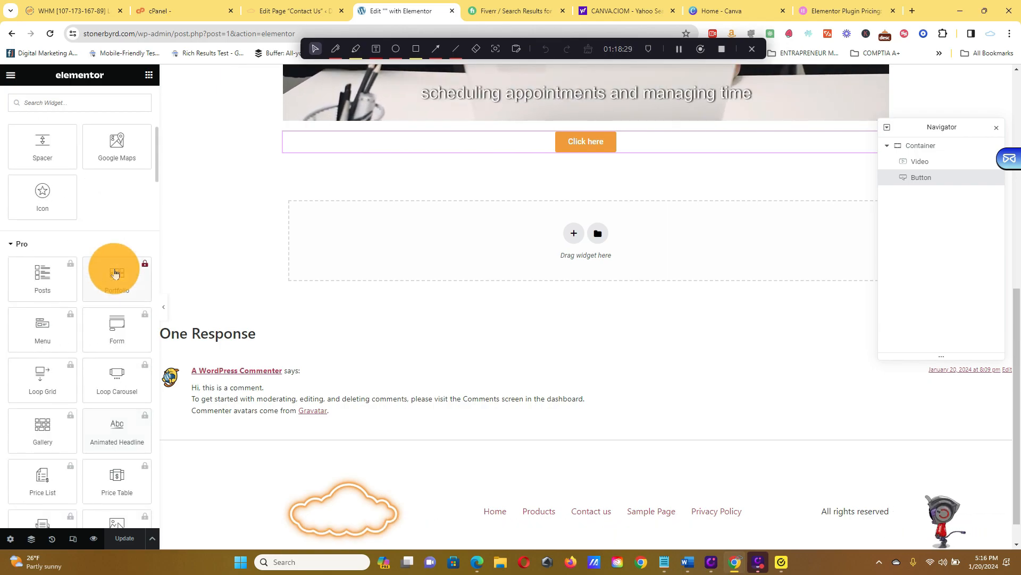
pyautogui.scroll(-10, 114, 270)
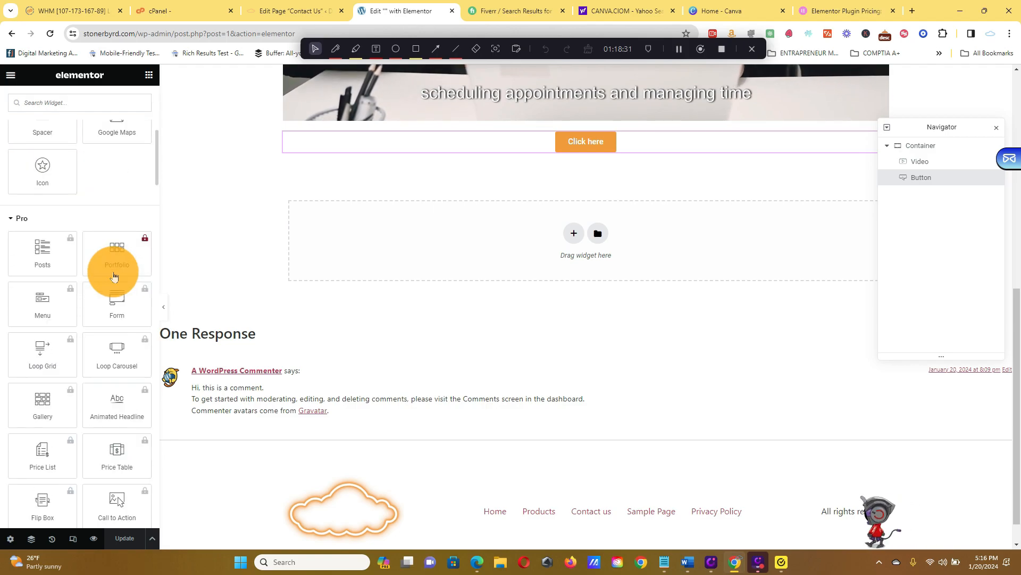
pyautogui.scroll(-10, 114, 276)
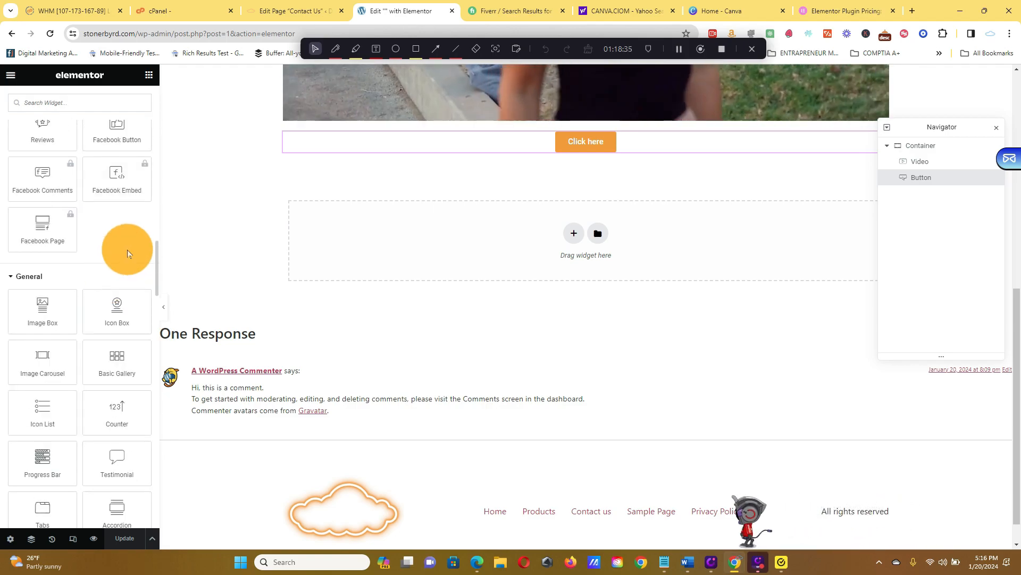
pyautogui.scroll(-2, 126, 250)
pyautogui.scroll(-5, 126, 250)
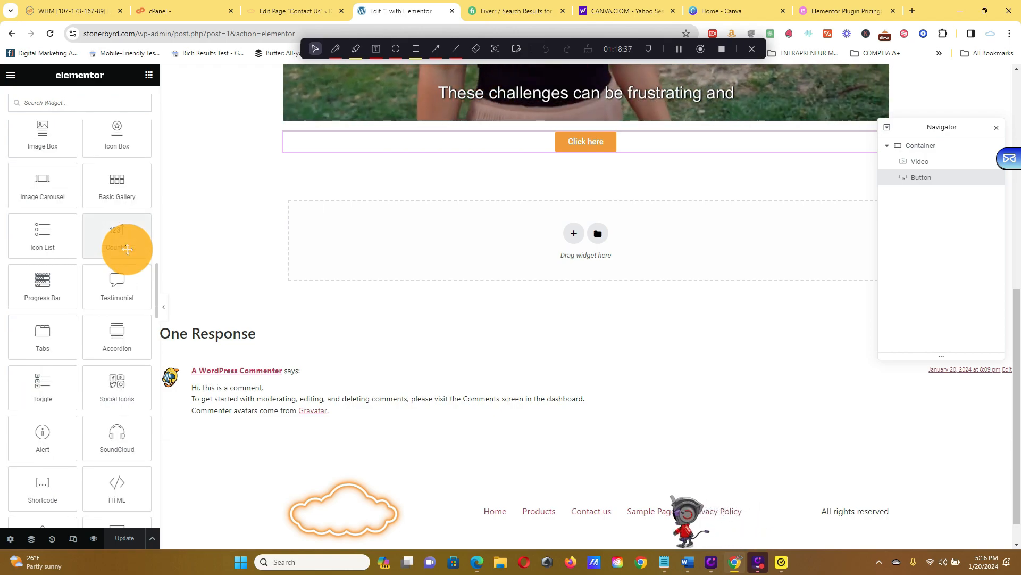
pyautogui.scroll(-10, 126, 251)
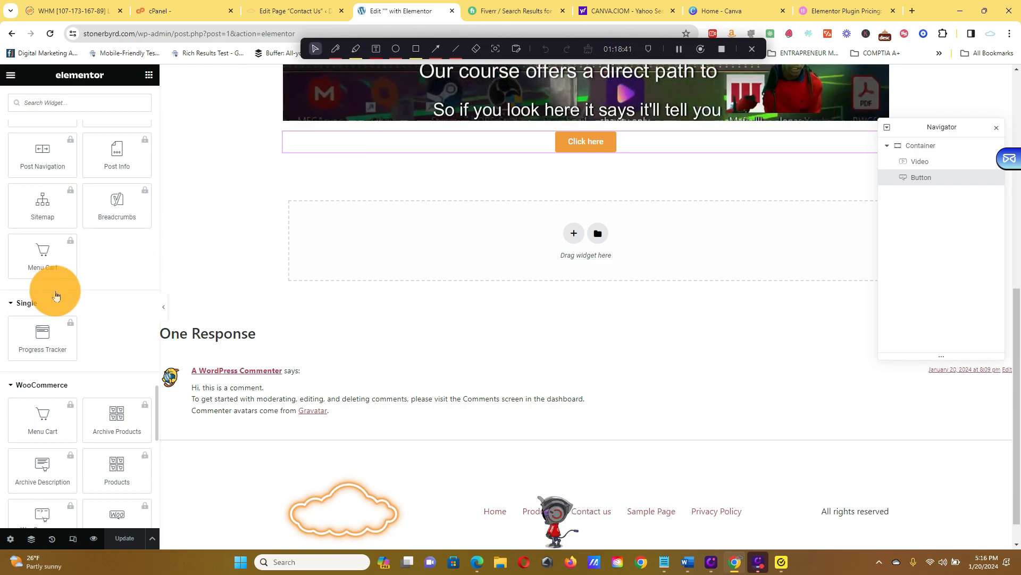
pyautogui.scroll(-2, 145, 350)
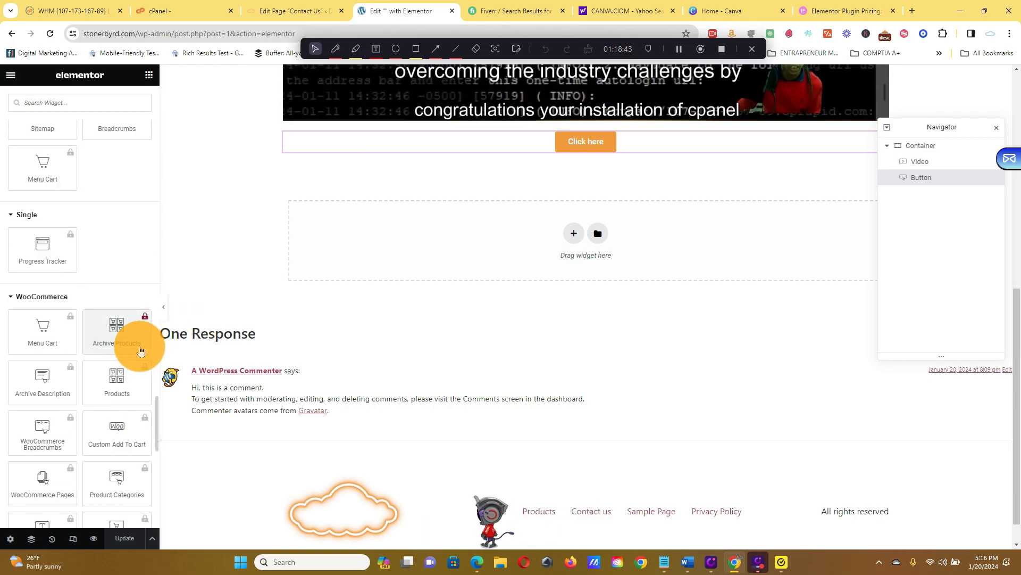
pyautogui.scroll(-2, 141, 351)
pyautogui.scroll(-8, 140, 349)
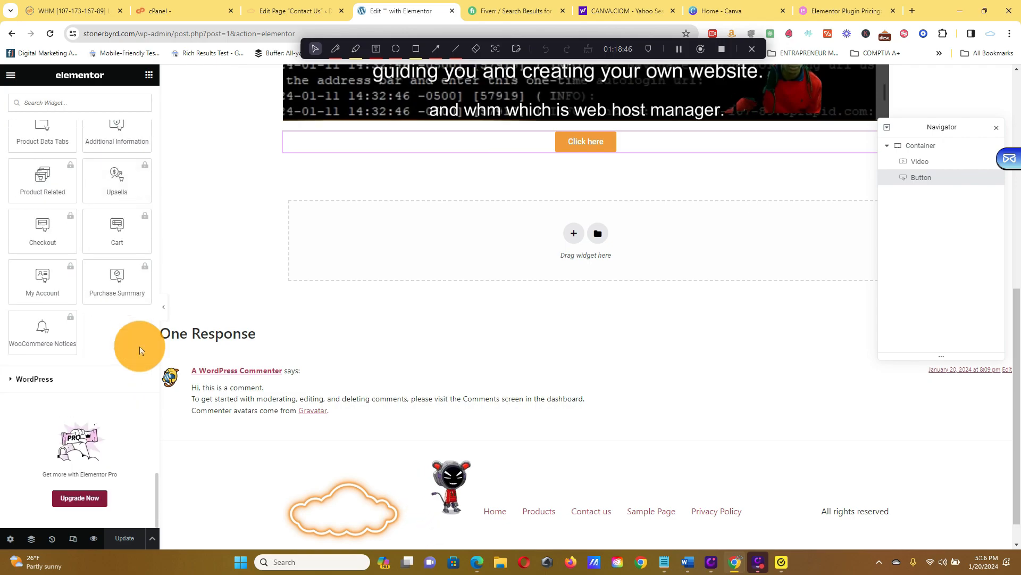
# Add the WordPress Products list widget below the "Click here" button and set its number of products to show to 1.
pyautogui.click(77, 378)
pyautogui.scroll(-5, 107, 326)
pyautogui.scroll(-8, 110, 324)
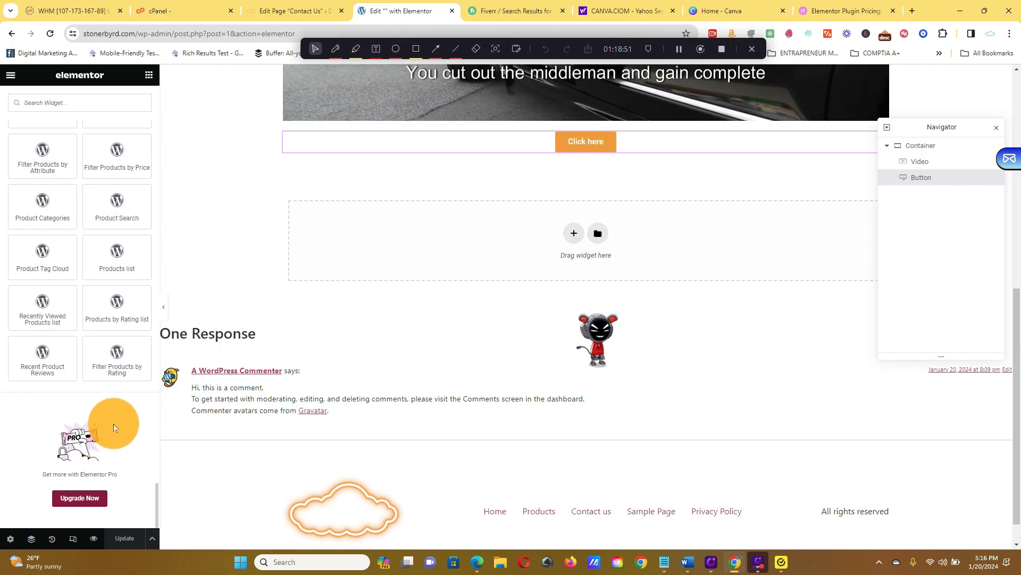
pyautogui.moveTo(119, 253); pyautogui.dragTo(585, 234)
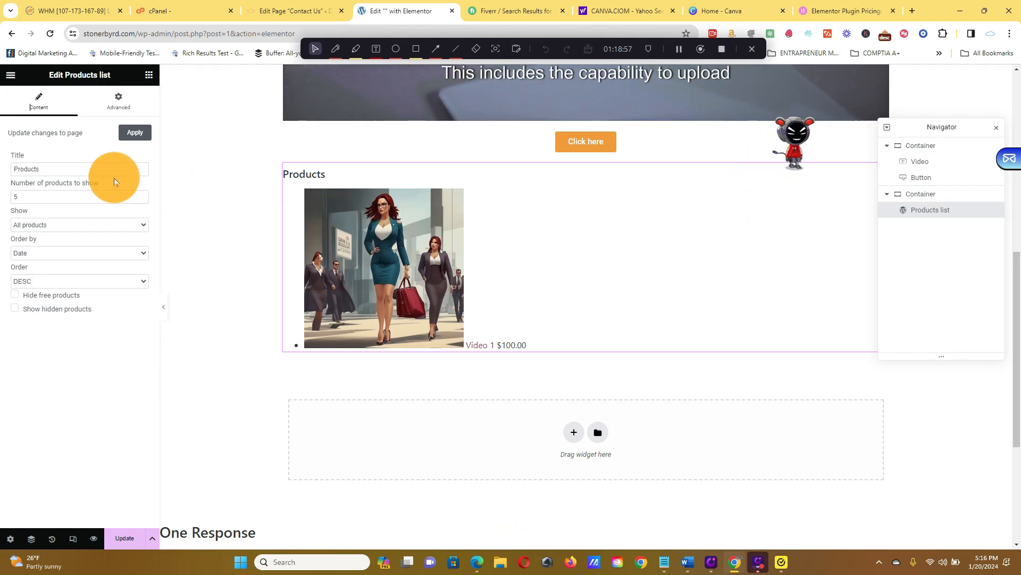
pyautogui.click(142, 200)
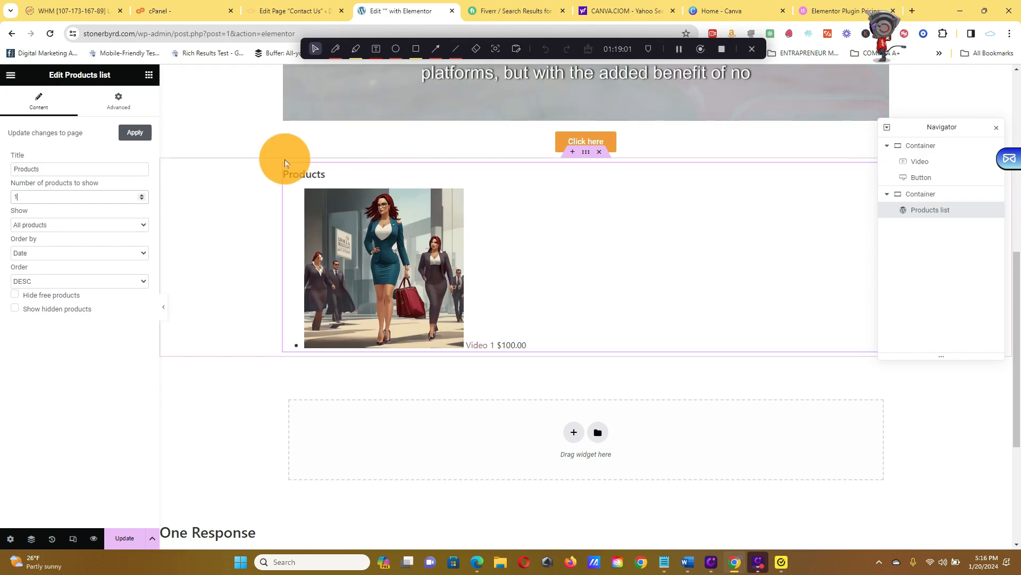
# Return to the widget library and examine the available elements from the Basic group through to the WordPress widgets.
pyautogui.click(149, 75)
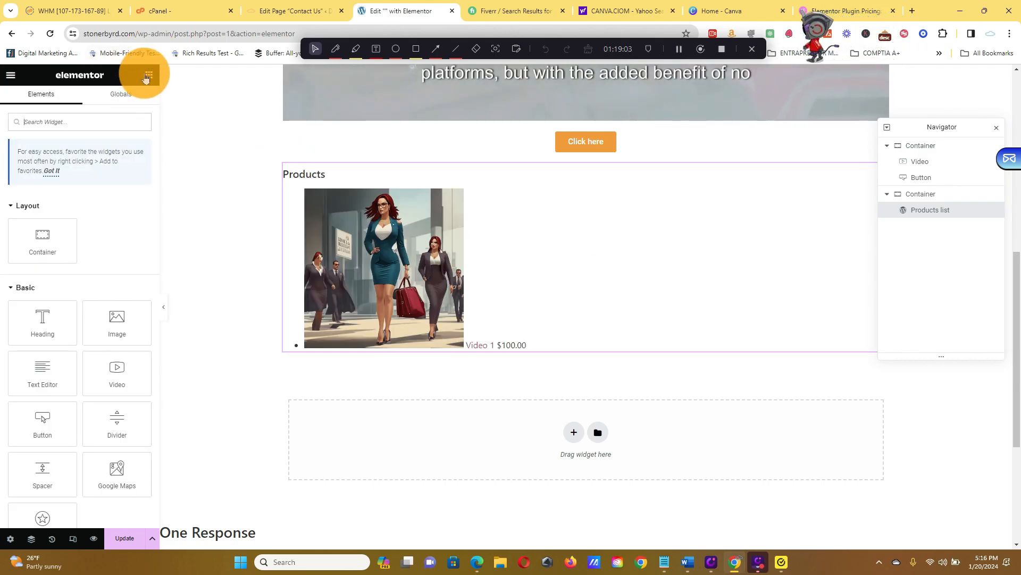
pyautogui.scroll(-5, 123, 200)
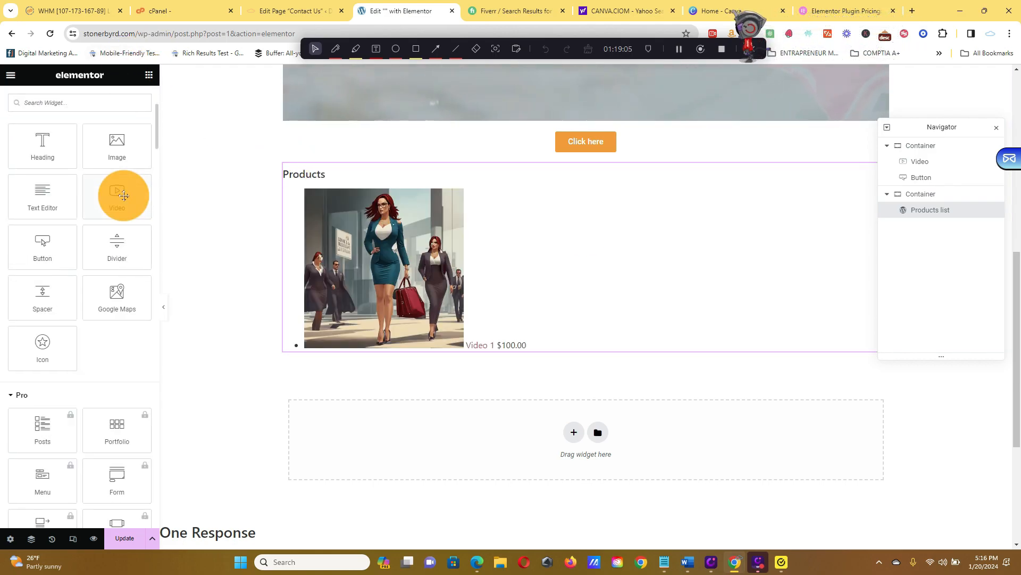
pyautogui.scroll(-2, 124, 196)
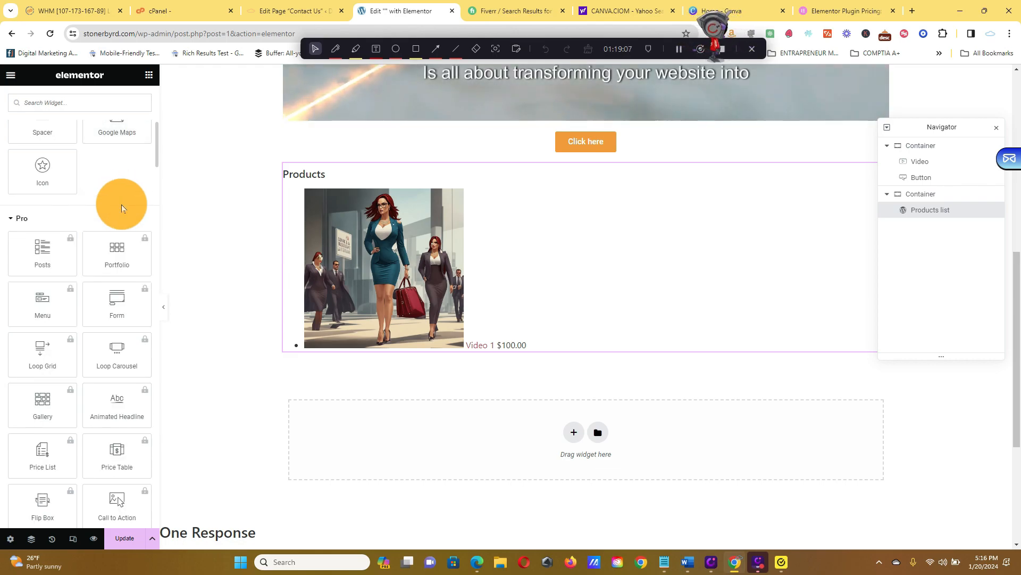
pyautogui.scroll(-10, 121, 205)
pyautogui.scroll(-8, 119, 210)
pyautogui.scroll(6, 121, 186)
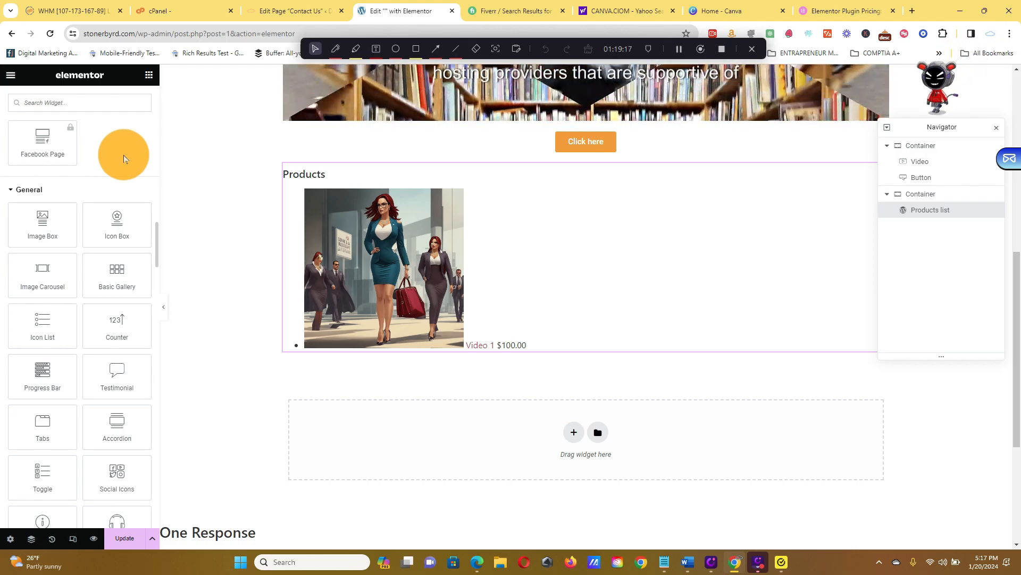
pyautogui.scroll(-5, 123, 158)
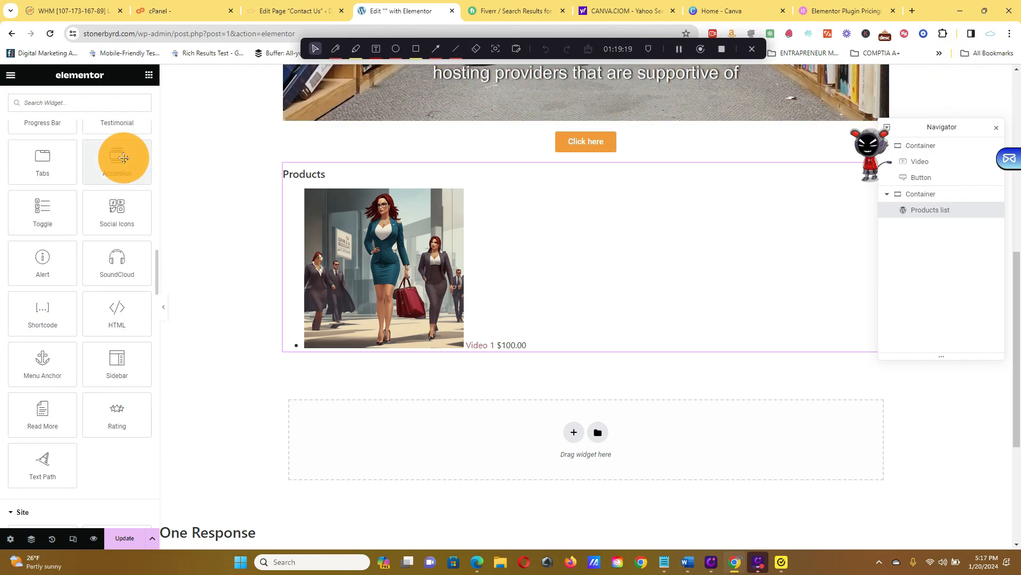
pyautogui.scroll(-5, 122, 162)
pyautogui.scroll(4, 122, 166)
pyautogui.scroll(-15, 120, 168)
pyautogui.scroll(-5, 120, 179)
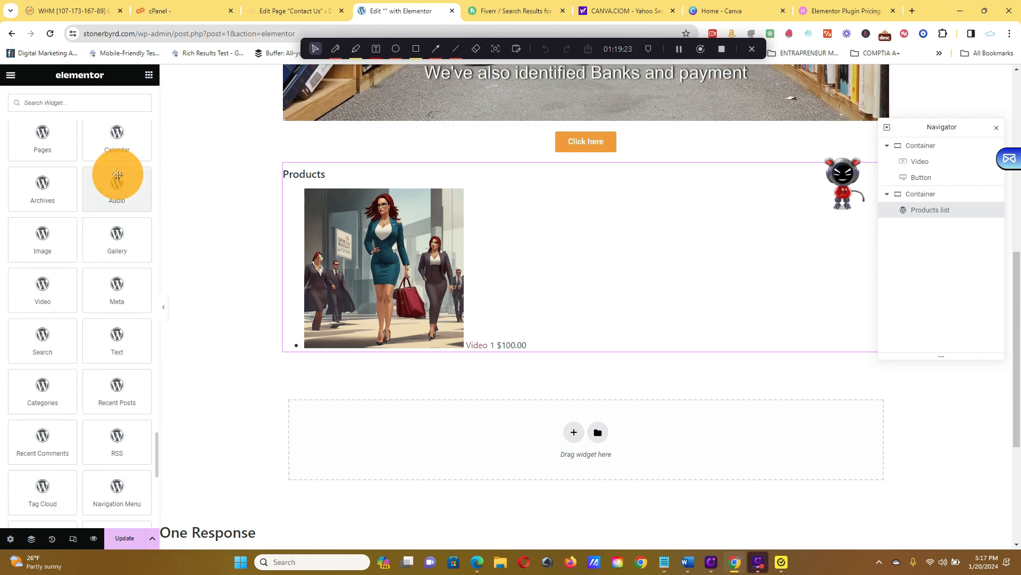
pyautogui.scroll(-5, 118, 175)
pyautogui.scroll(15, 123, 178)
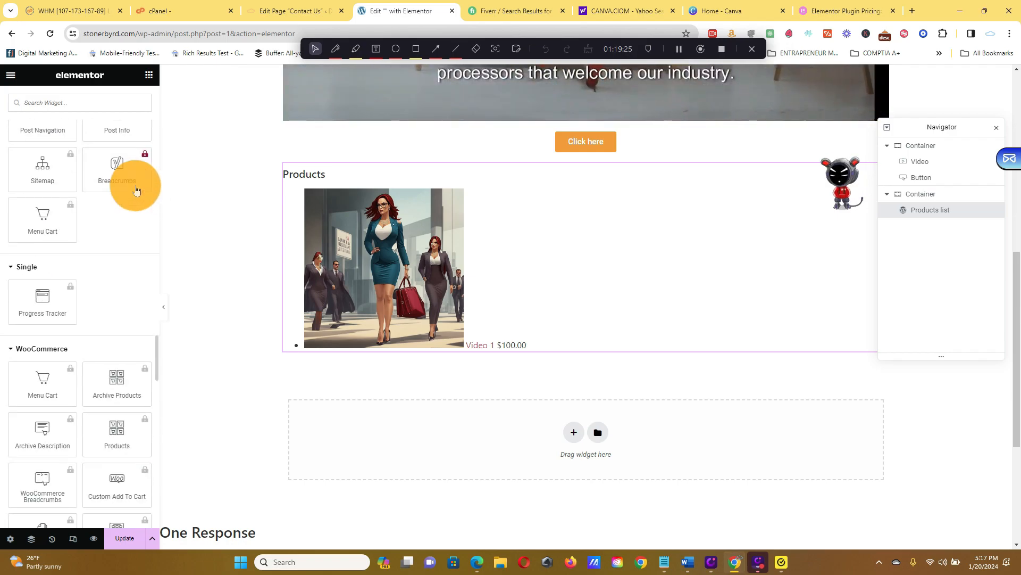
pyautogui.scroll(7, 133, 185)
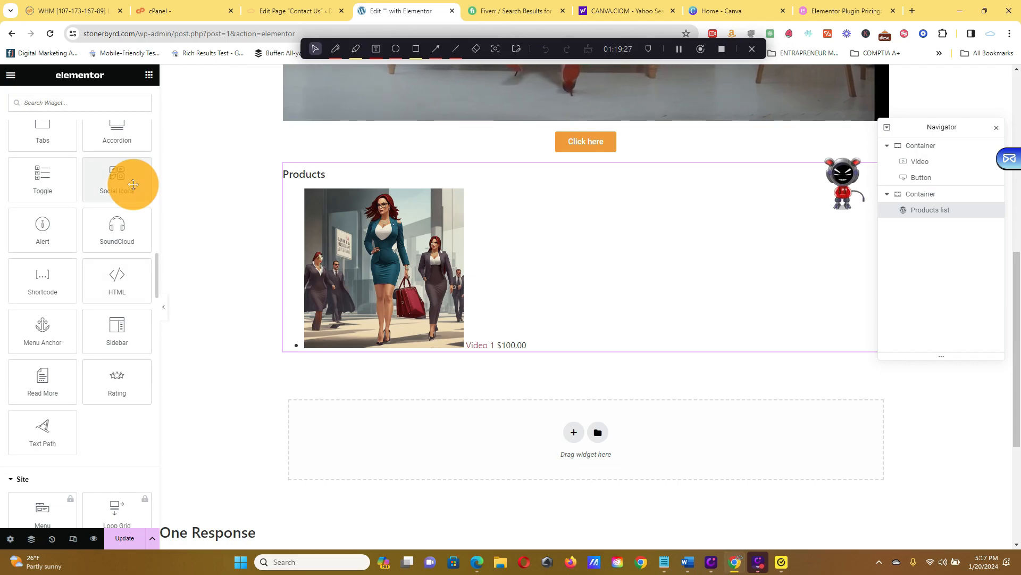
pyautogui.scroll(7, 133, 184)
pyautogui.scroll(18, 133, 184)
pyautogui.scroll(7, 133, 189)
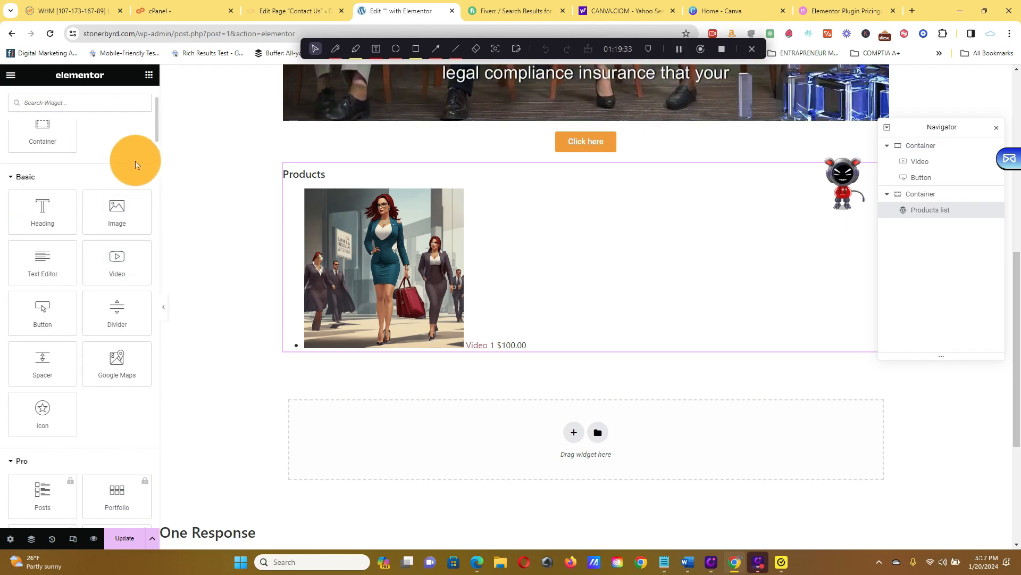
pyautogui.scroll(-2, 134, 153)
pyautogui.scroll(-2, 135, 152)
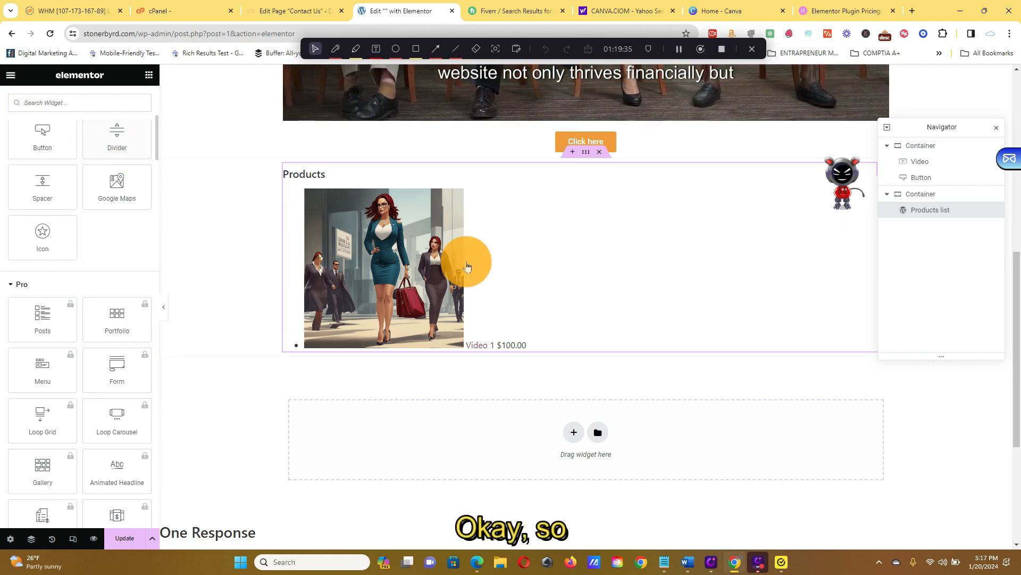
# Delete the container holding the Products list from the post and update the post.
pyautogui.click(592, 161)
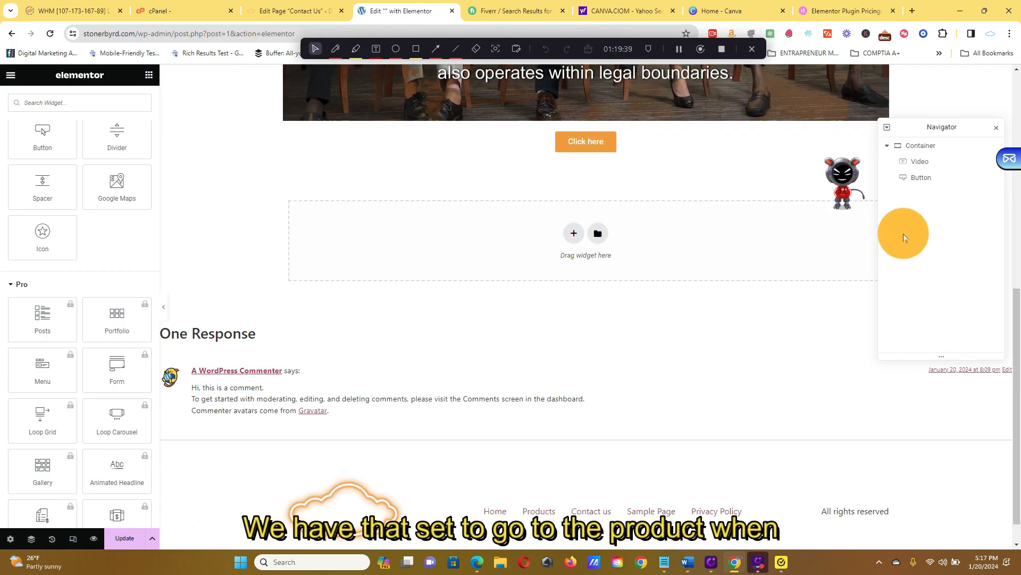
pyautogui.scroll(3, 445, 500)
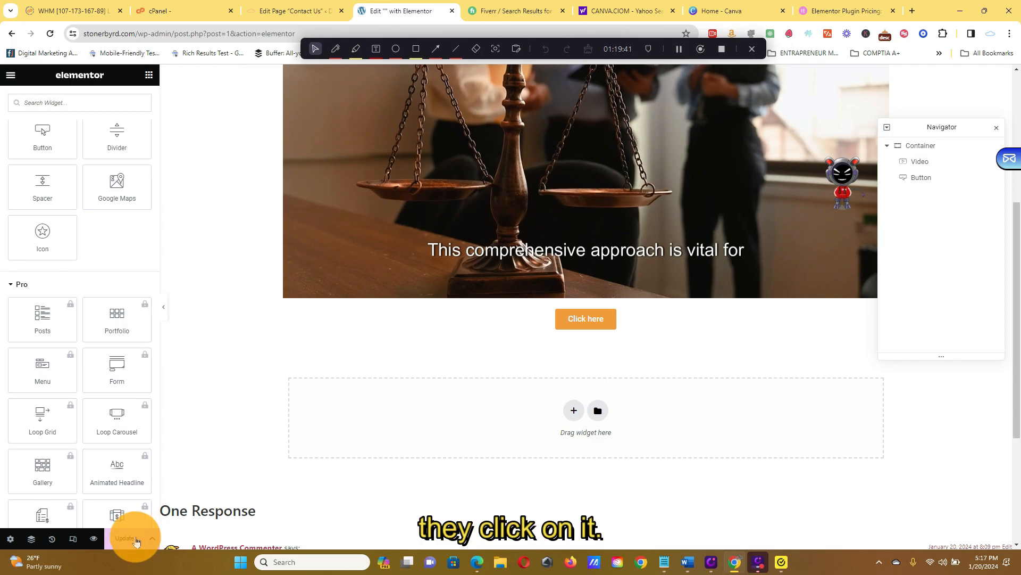
pyautogui.click(134, 536)
pyautogui.scroll(3, 728, 327)
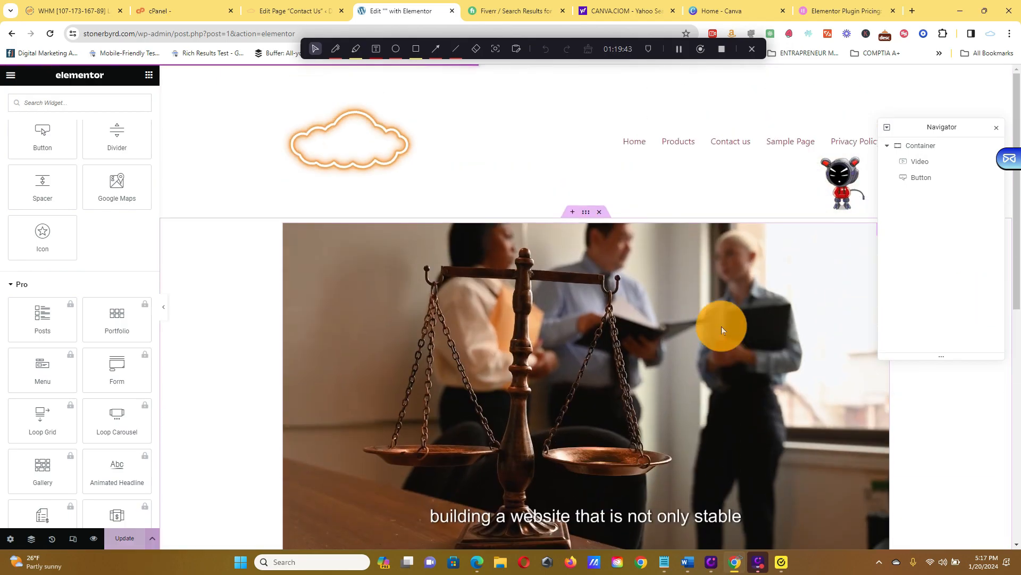
# Review the post's video and button layout along with the Basic, Pro, General and Site widget groups.
pyautogui.scroll(5, 109, 306)
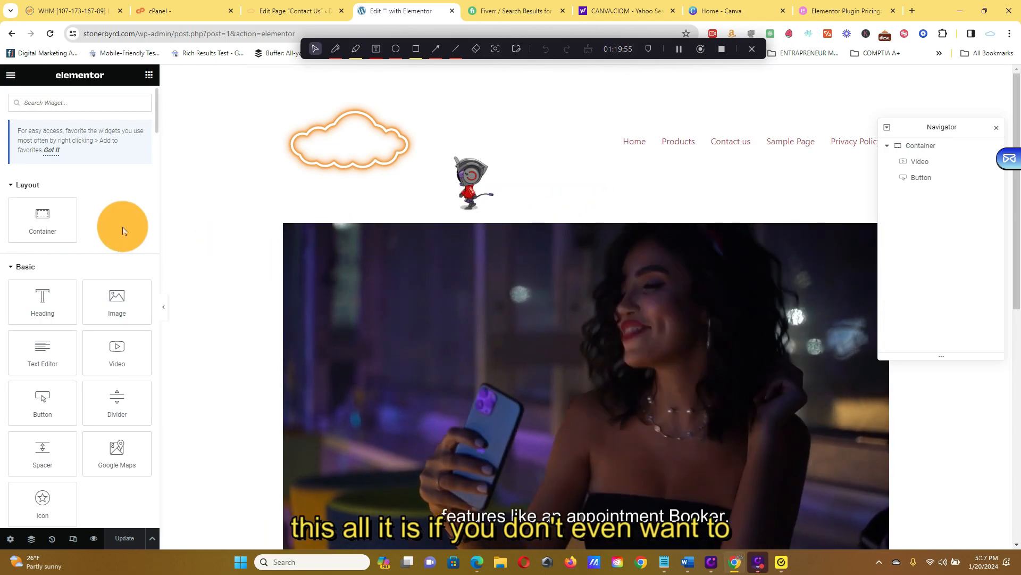
pyautogui.scroll(-2, 122, 226)
pyautogui.scroll(-4, 122, 227)
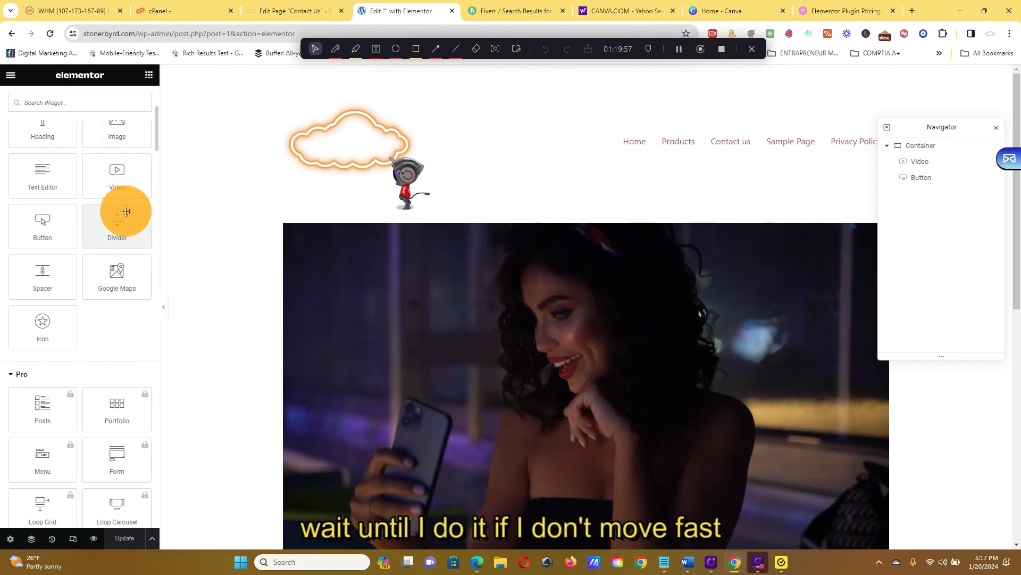
pyautogui.scroll(-2, 126, 211)
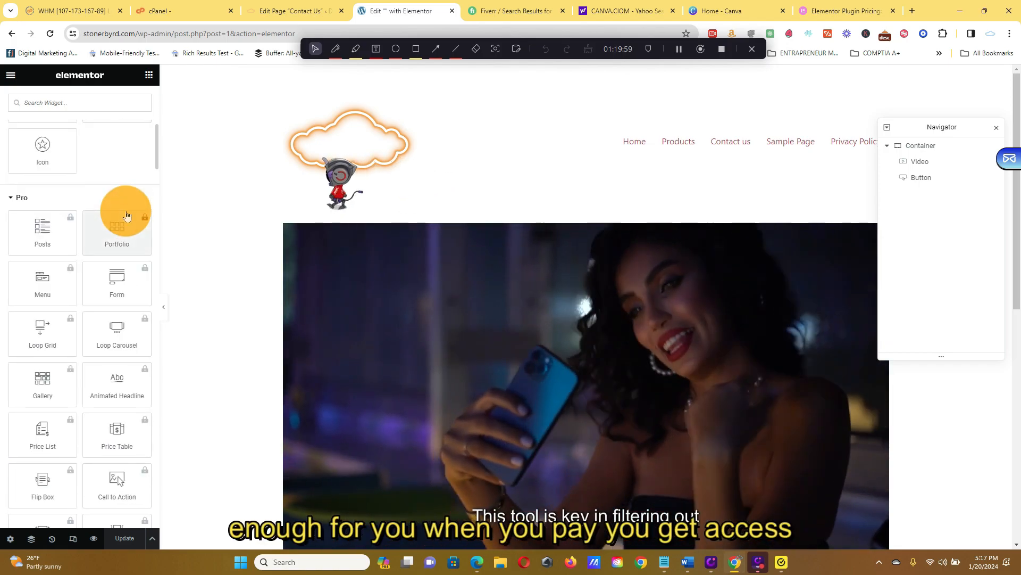
pyautogui.scroll(-2, 114, 256)
pyautogui.scroll(-10, 79, 334)
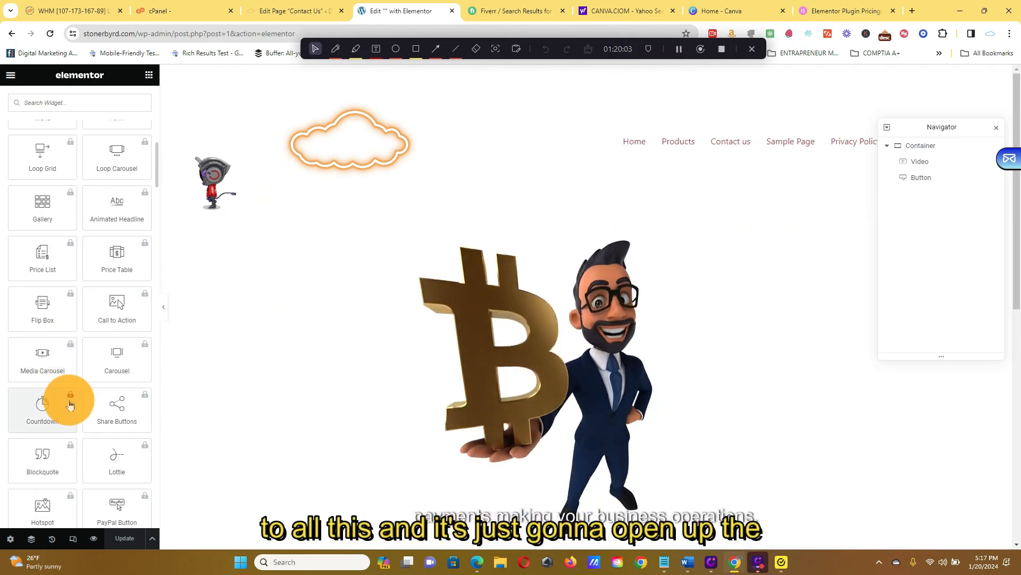
pyautogui.scroll(-10, 78, 407)
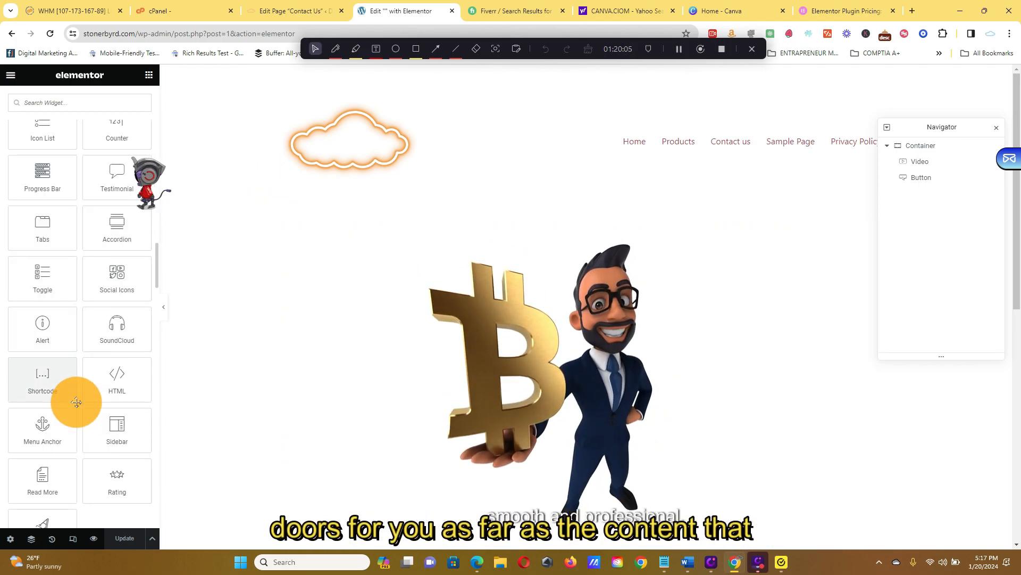
pyautogui.scroll(4, 77, 401)
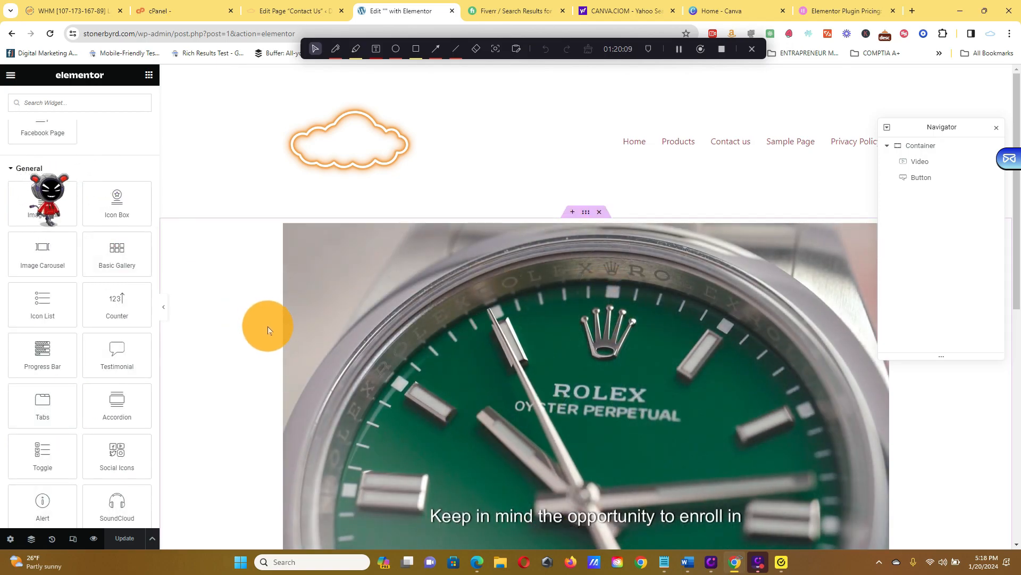
pyautogui.scroll(-7, 532, 329)
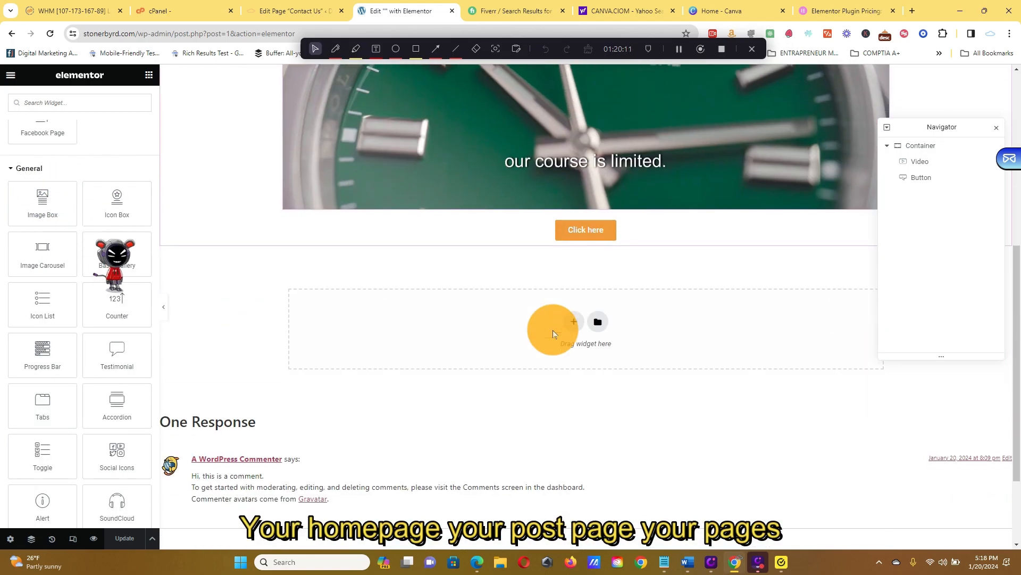
pyautogui.scroll(-2, 532, 332)
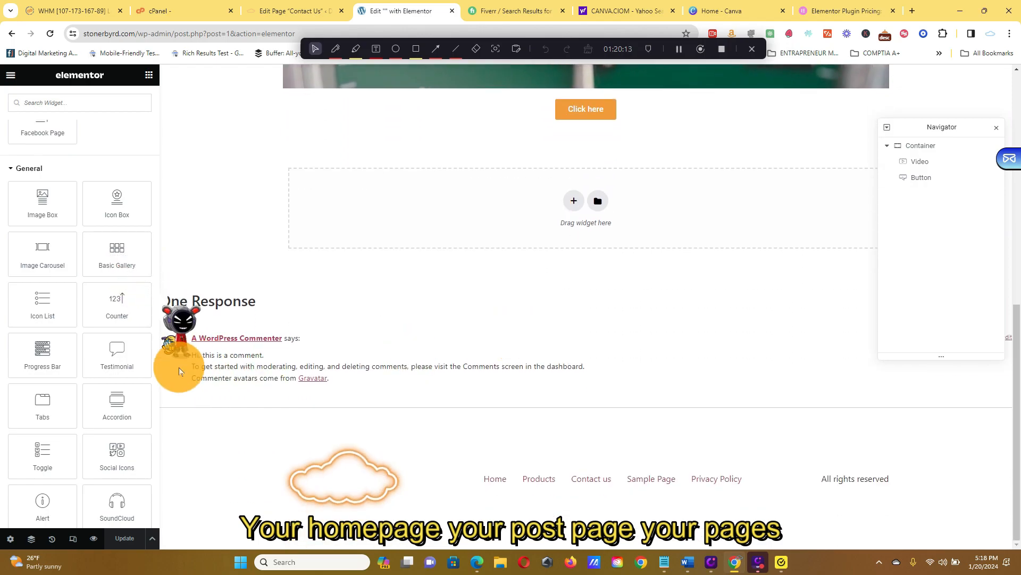
pyautogui.scroll(-8, 130, 381)
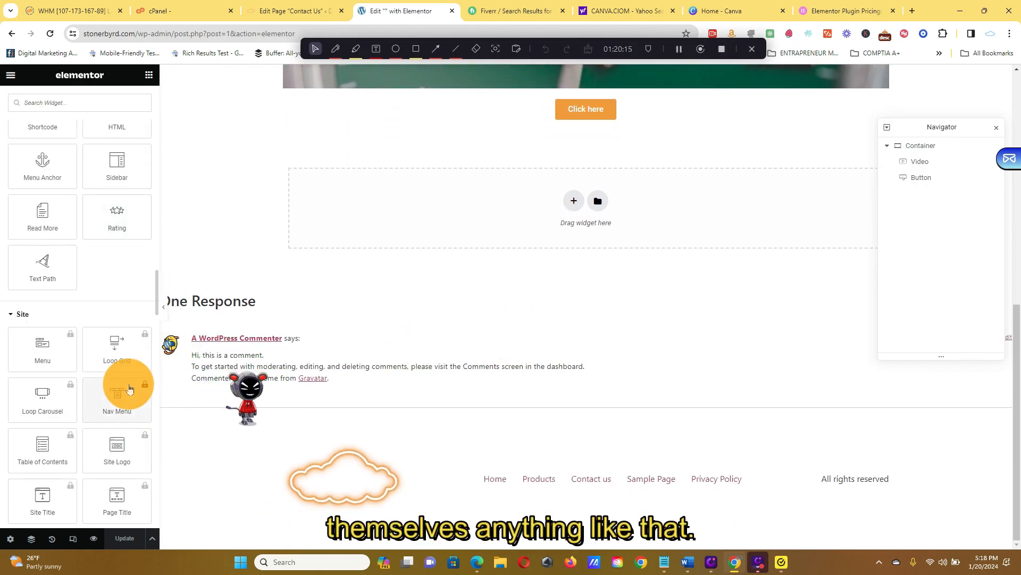
# Examine the widget groups from Site through WordPress, including the WooCommerce Products widget, and look over the post's video and button layout.
pyautogui.scroll(-5, 128, 385)
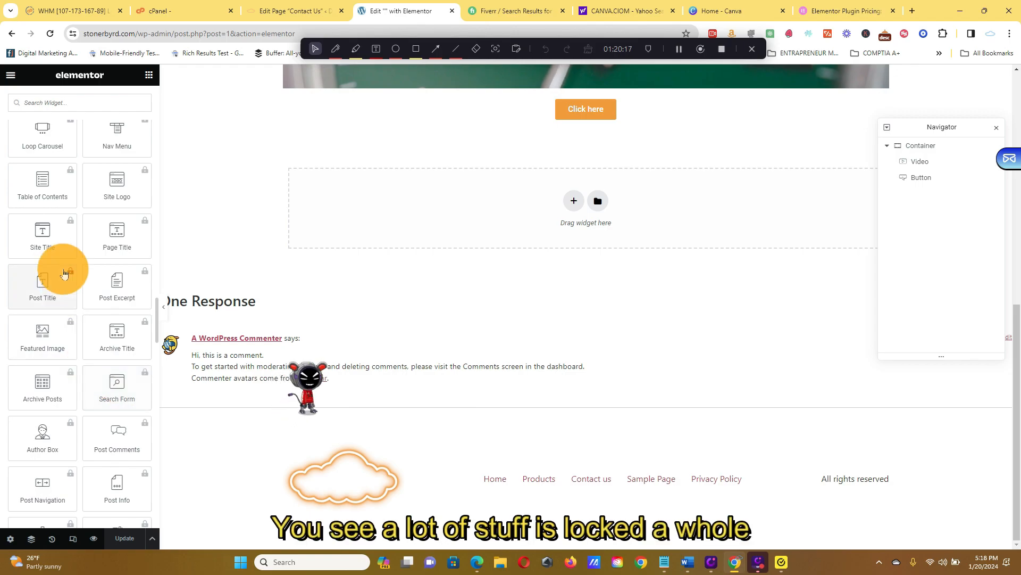
pyautogui.scroll(-5, 62, 363)
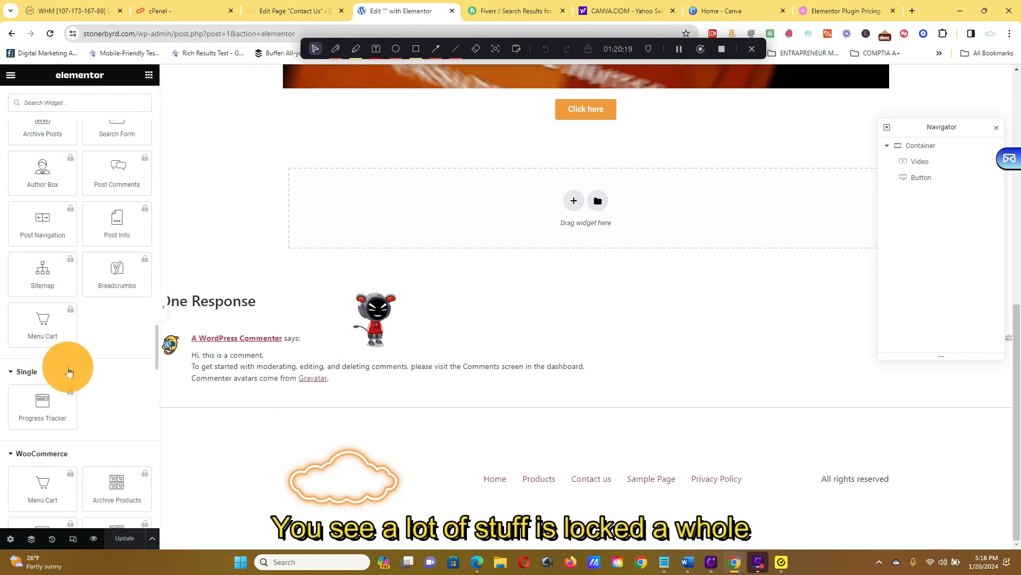
pyautogui.scroll(-7, 69, 372)
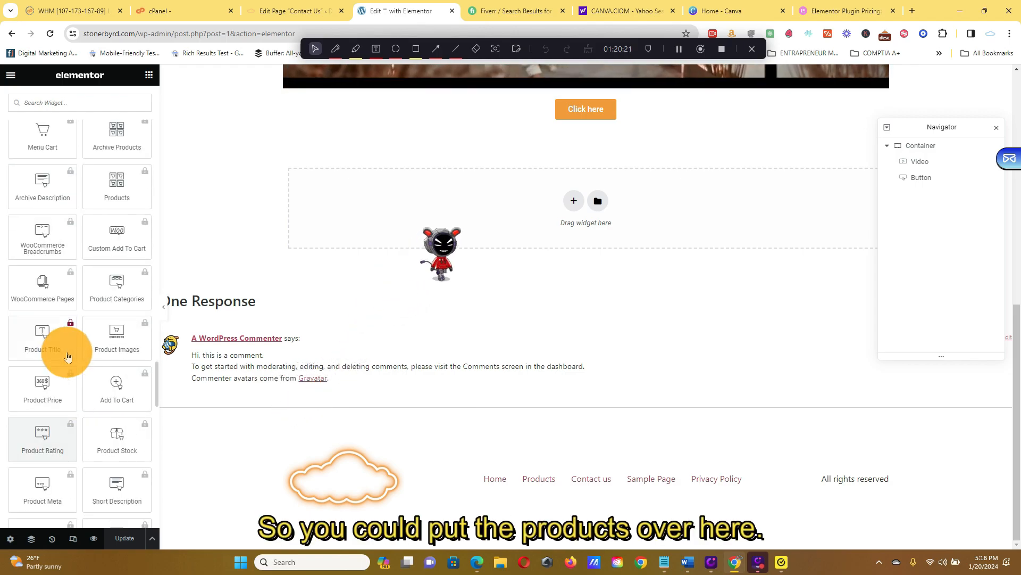
pyautogui.scroll(2, 68, 357)
pyautogui.click(128, 276)
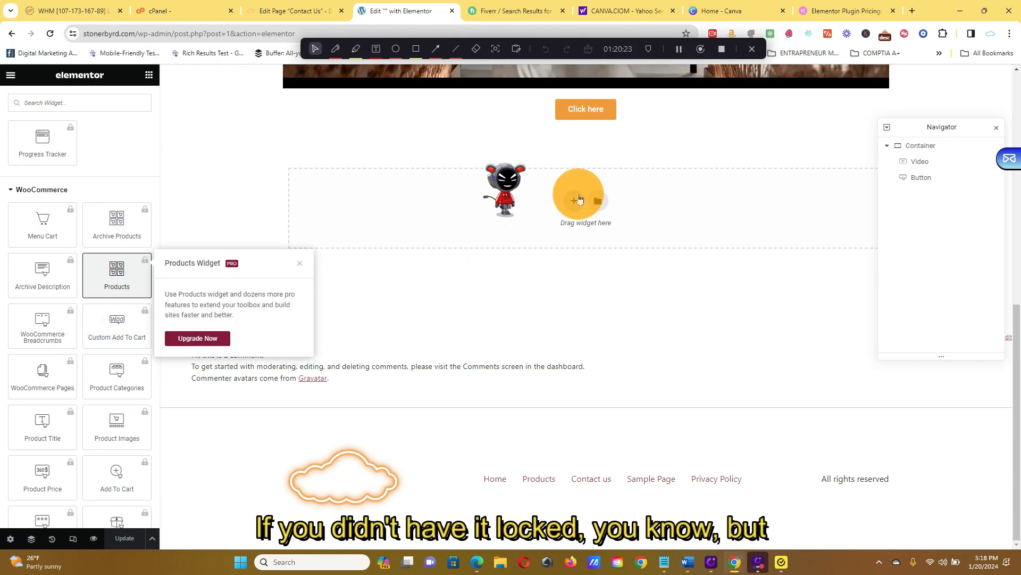
pyautogui.click(303, 262)
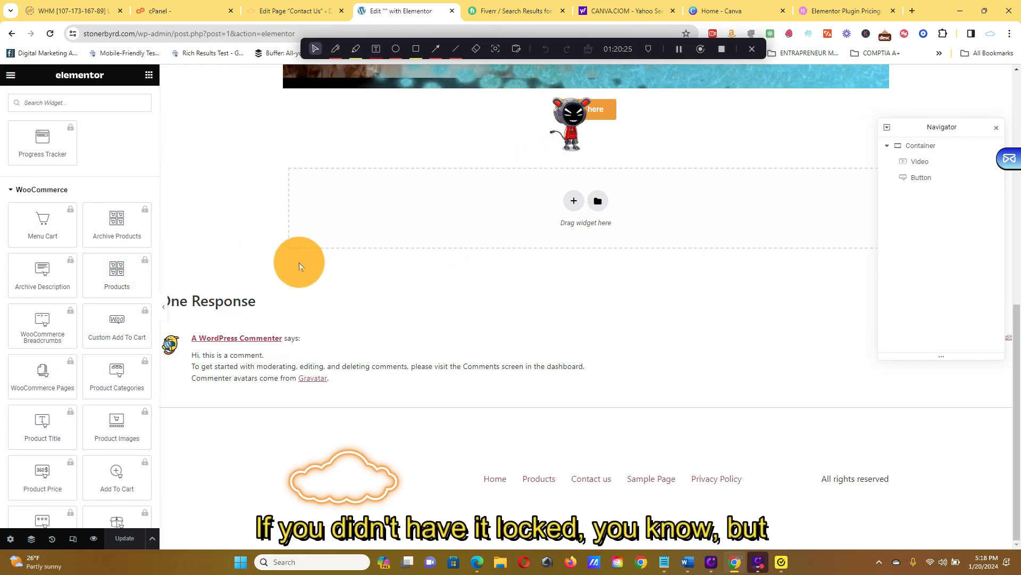
pyautogui.scroll(-10, 55, 360)
pyautogui.scroll(8, 426, 290)
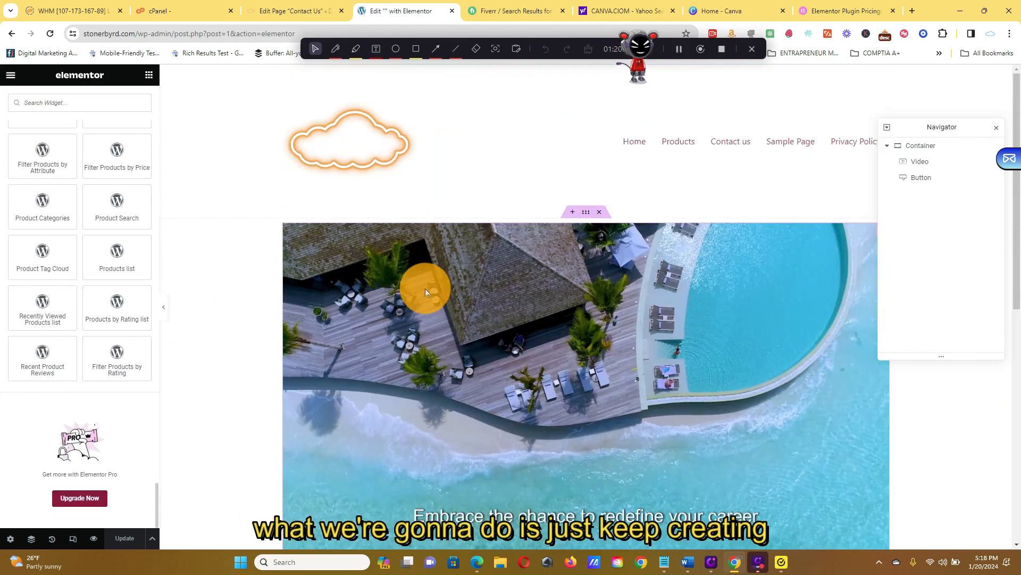
pyautogui.scroll(-6, 559, 266)
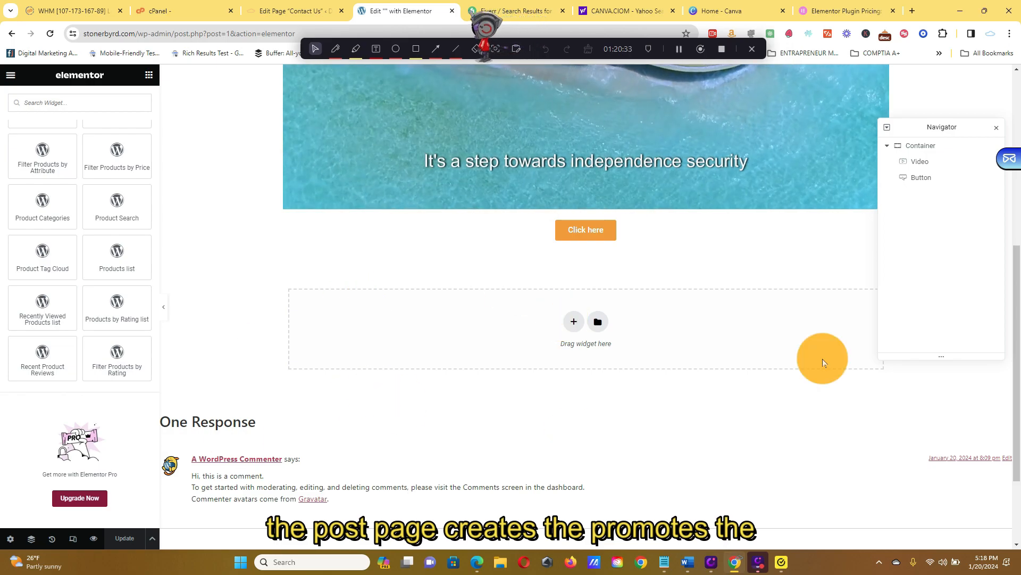
pyautogui.scroll(5, 753, 352)
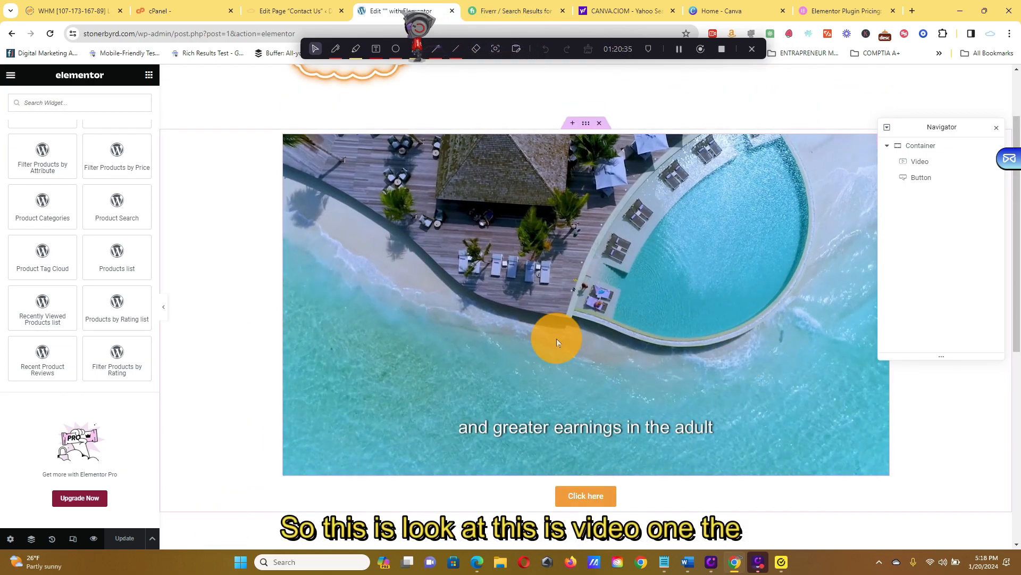
# Add a Heading widget above the video in the post and set its text to "VIDEO 1".
pyautogui.click(559, 242)
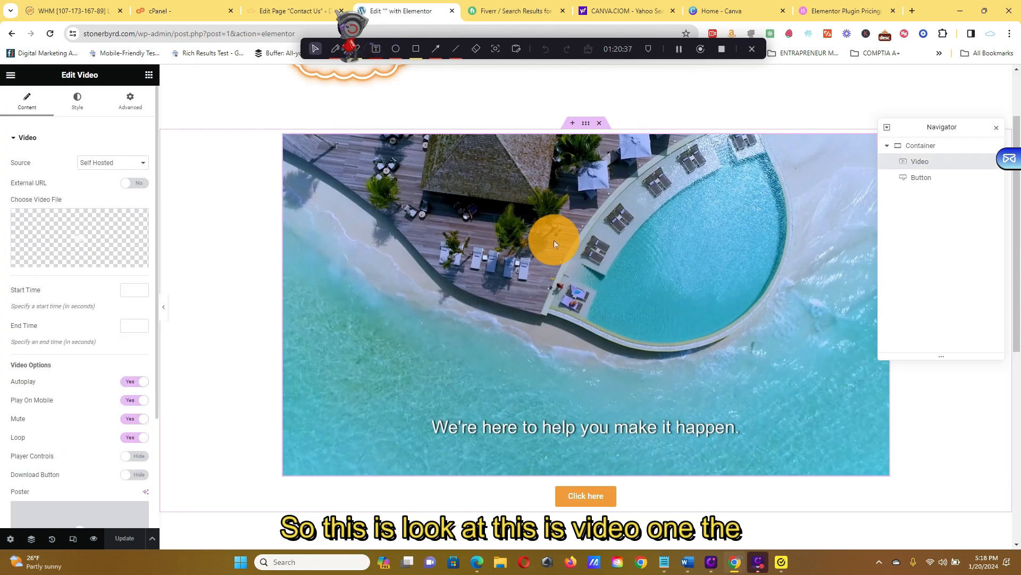
pyautogui.click(148, 74)
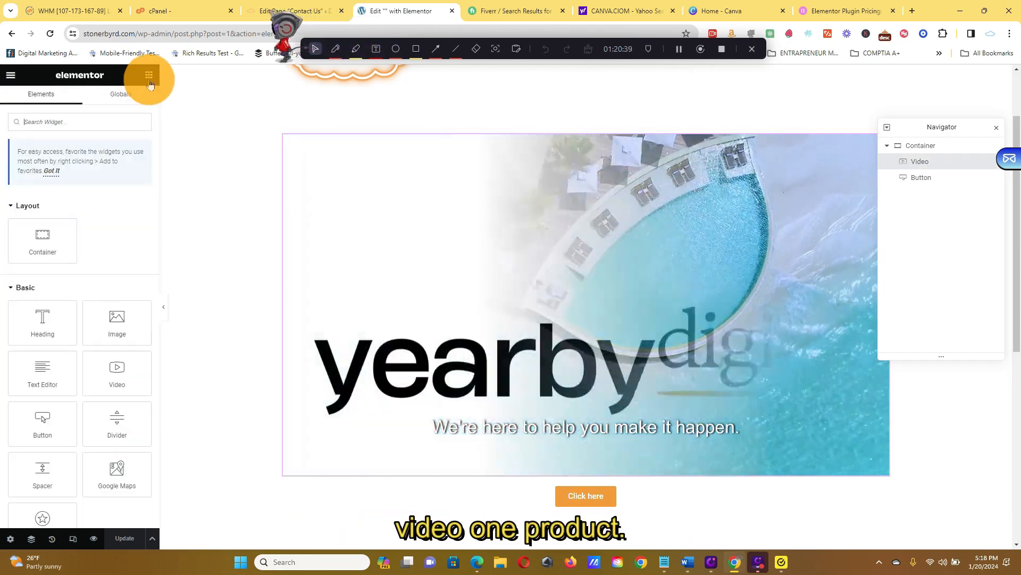
pyautogui.moveTo(42, 319); pyautogui.dragTo(553, 144)
pyautogui.tripleClick(508, 143)
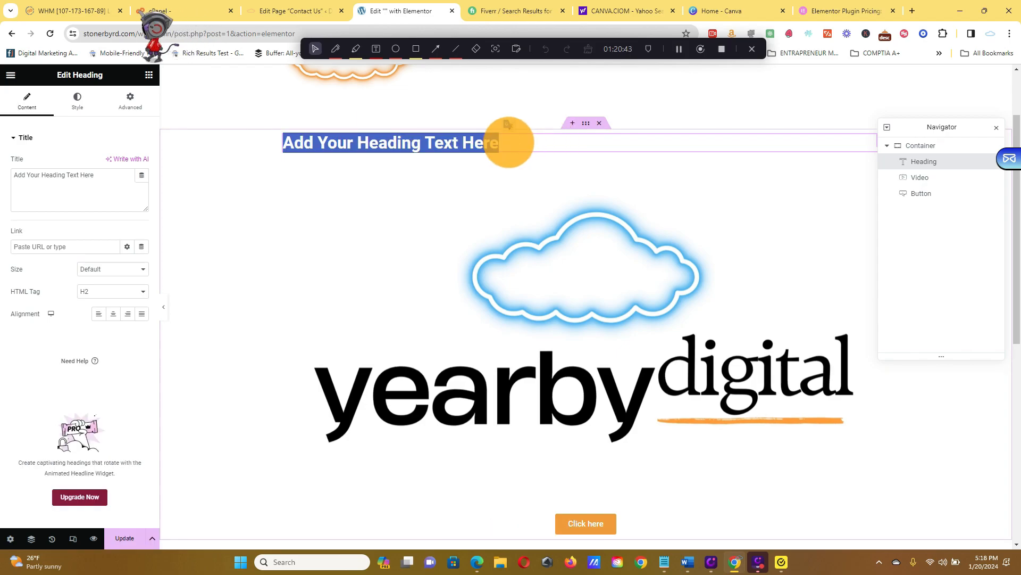
pyautogui.write('VIDEO')
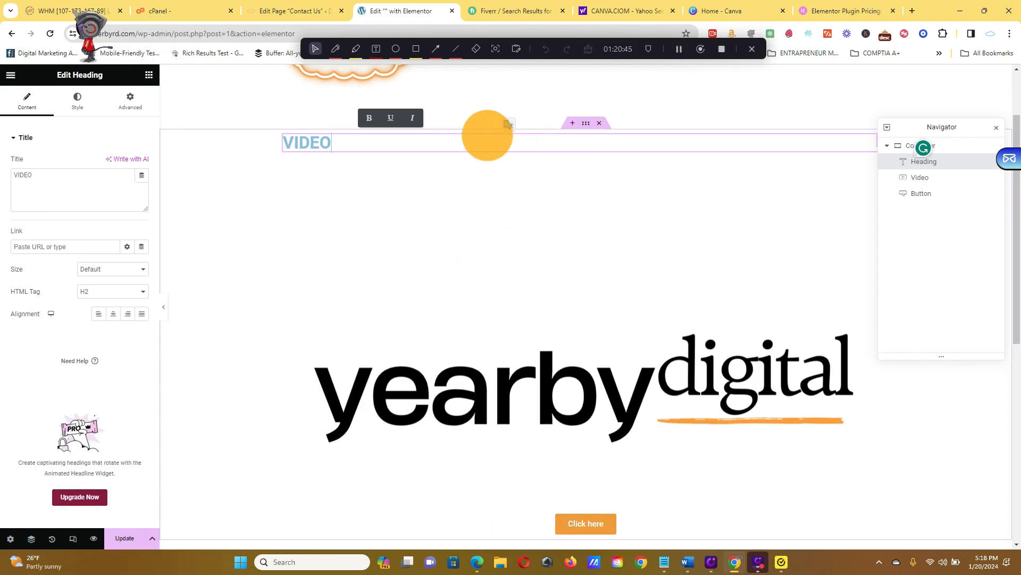
pyautogui.write(' 1')
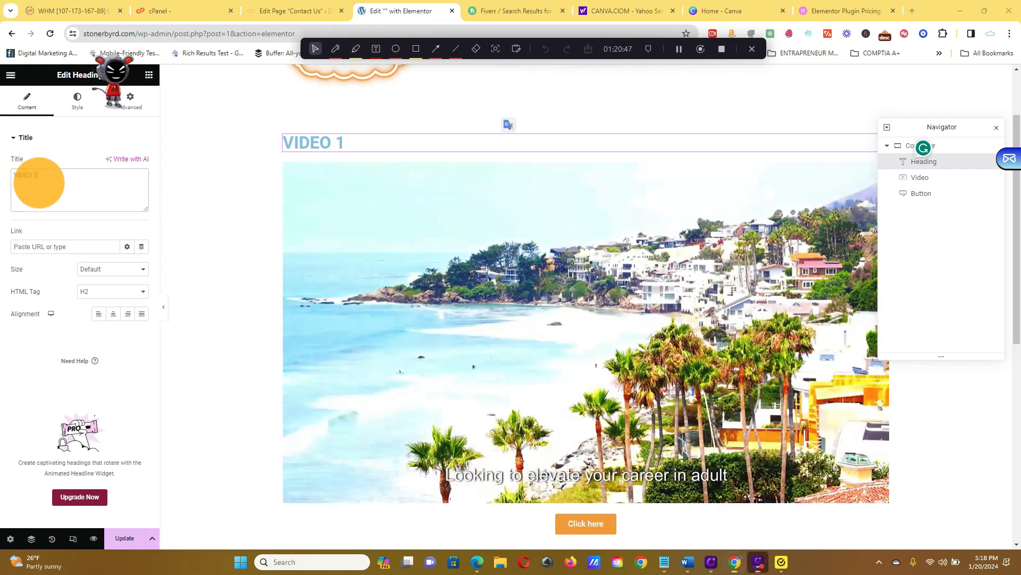
# Center the "VIDEO 1" heading and update the post.
pyautogui.tripleClick(39, 182)
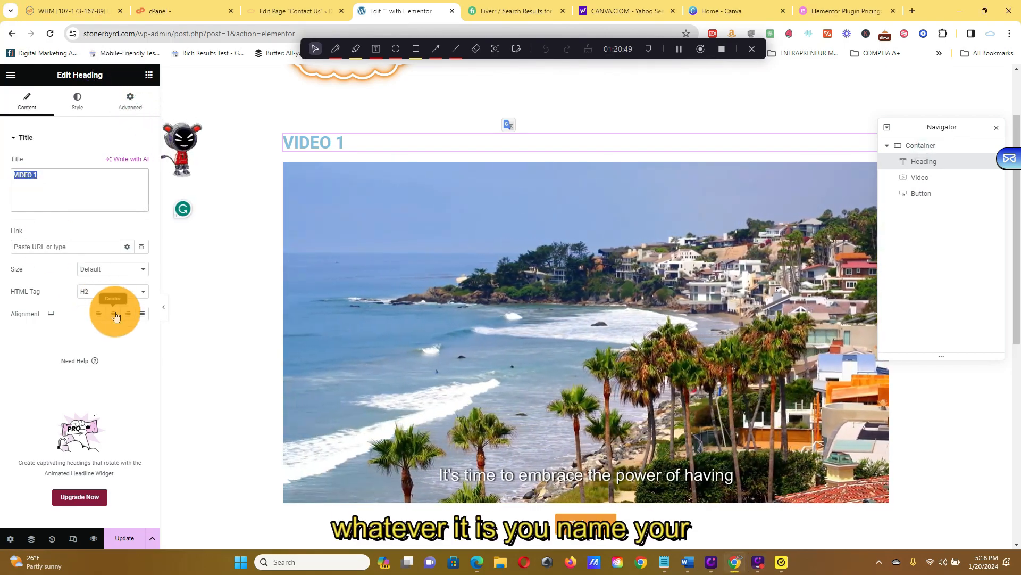
pyautogui.click(113, 313)
pyautogui.click(141, 544)
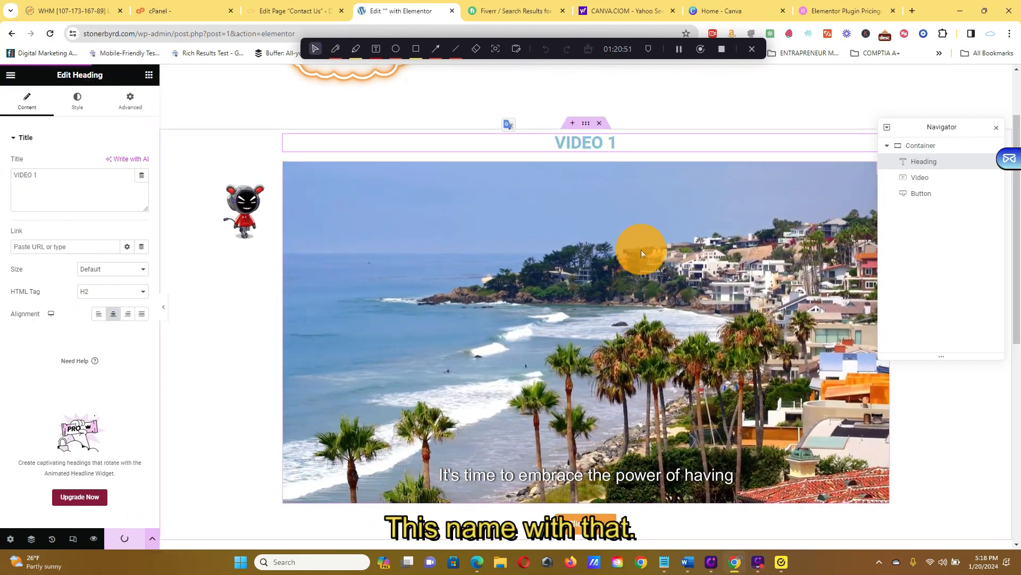
pyautogui.scroll(3, 745, 256)
pyautogui.scroll(-8, 776, 257)
pyautogui.scroll(10, 194, 413)
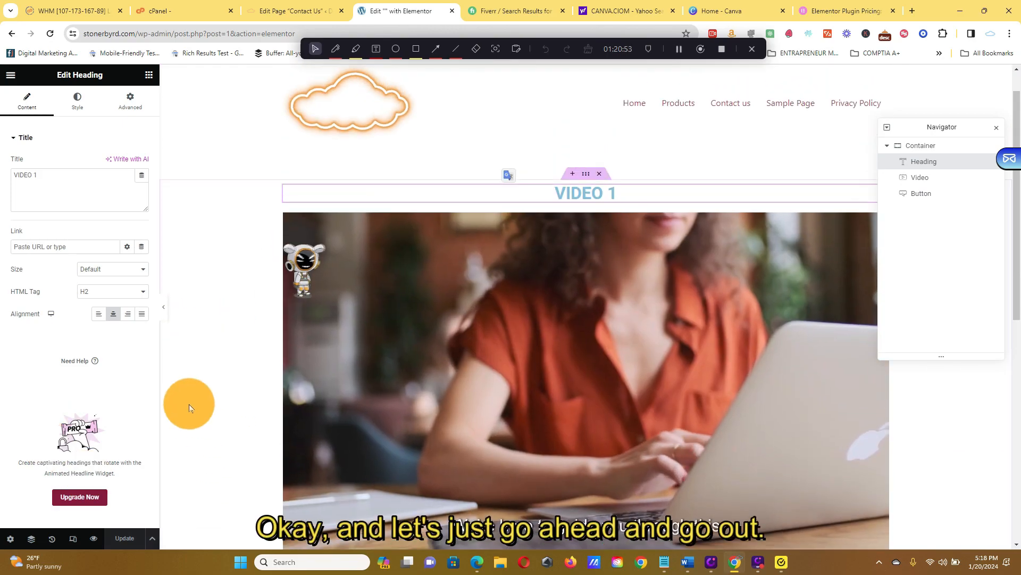
# Exit the Elementor editor to the WordPress dashboard and open the live site.
pyautogui.click(8, 74)
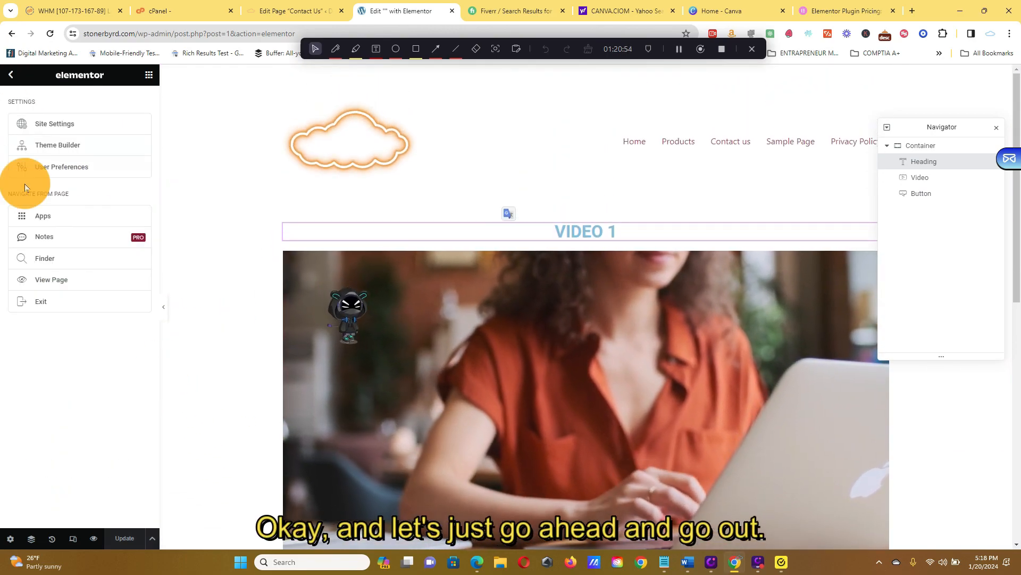
pyautogui.click(62, 313)
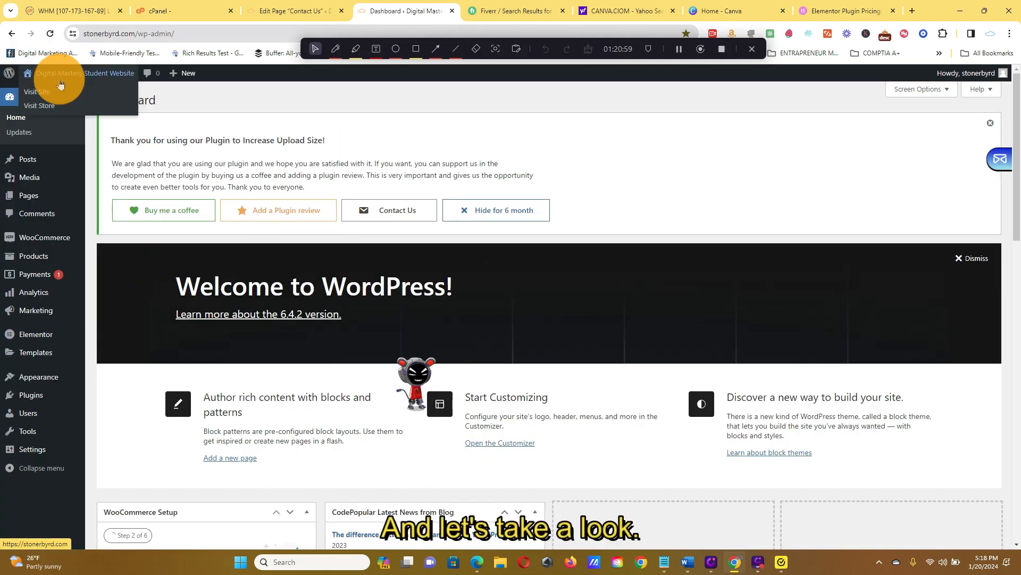
pyautogui.click(61, 93)
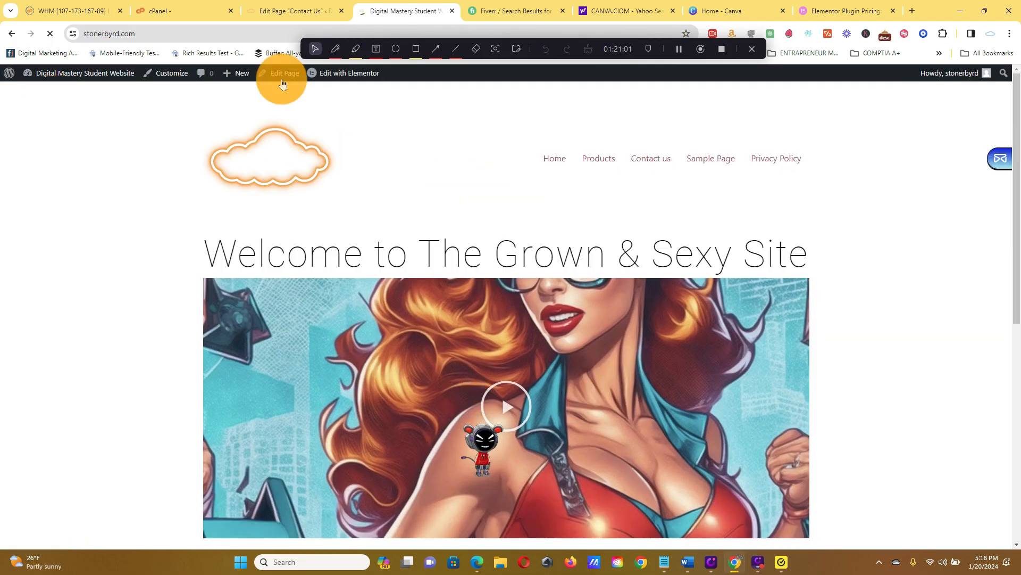
# Review the home page from the welcome video to the Purchase Custom Clips gallery, and return to the WordPress dashboard.
pyautogui.scroll(-10, 858, 197)
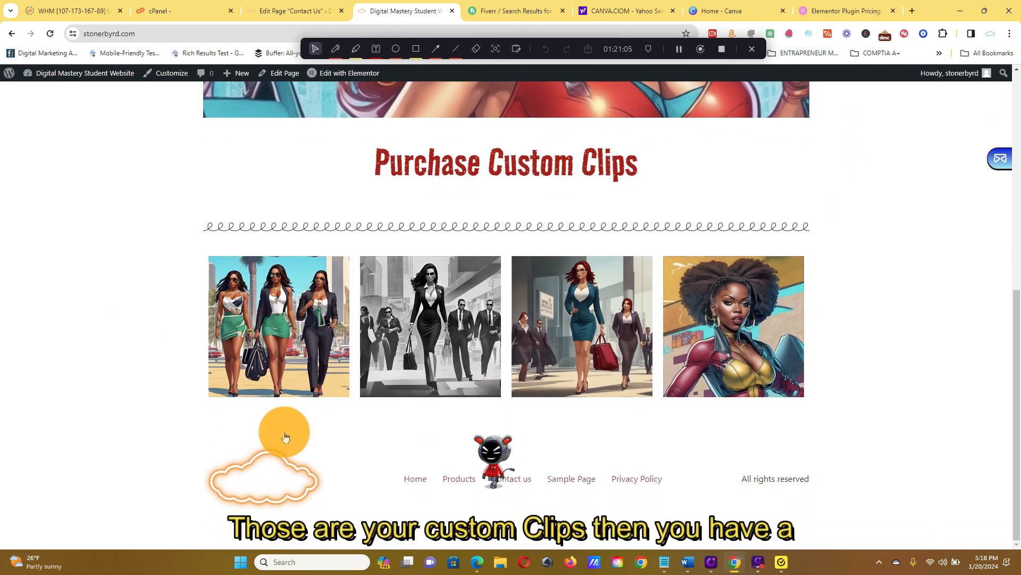
pyautogui.scroll(10, 873, 394)
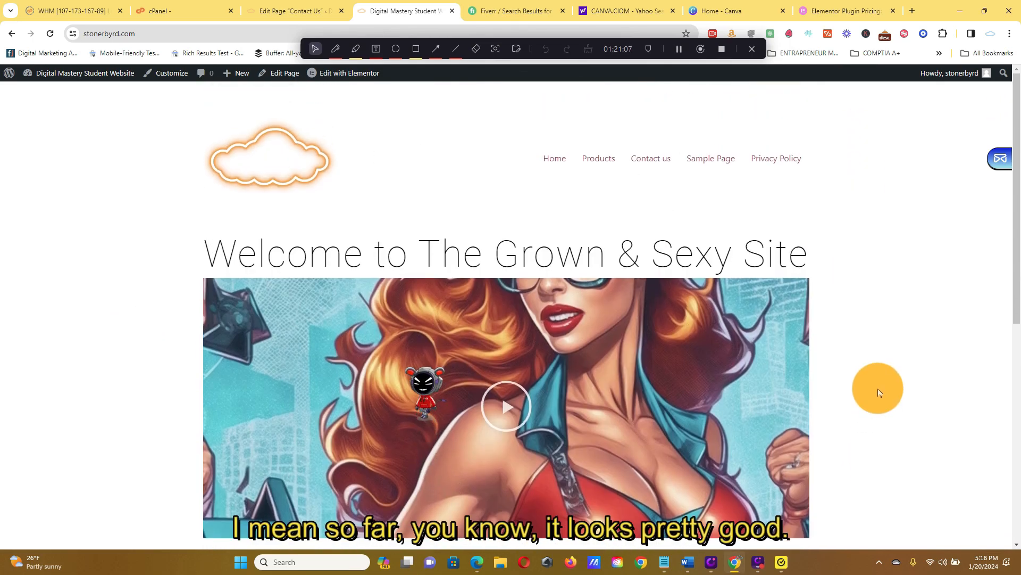
pyautogui.scroll(-9, 510, 160)
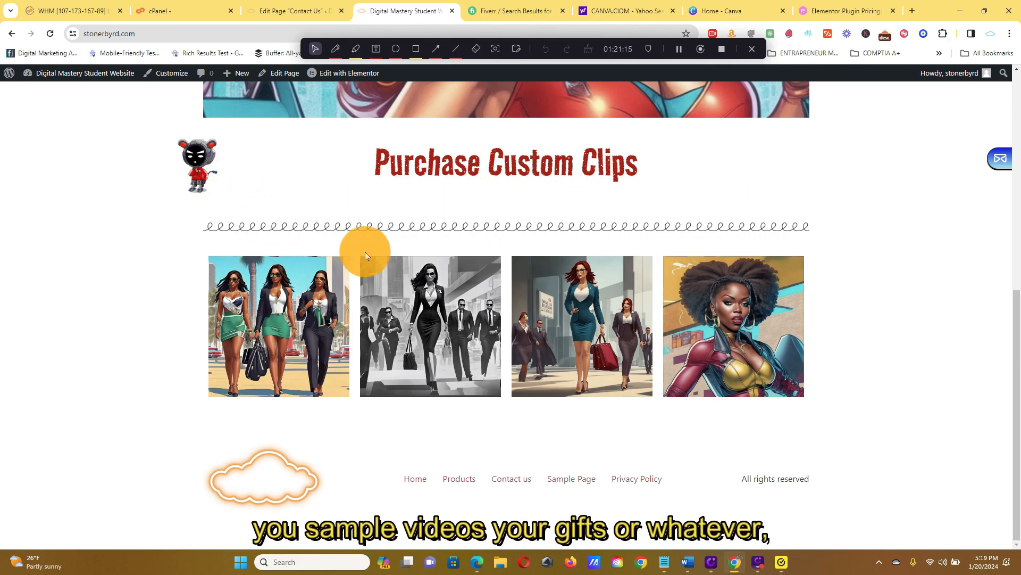
pyautogui.scroll(10, 921, 366)
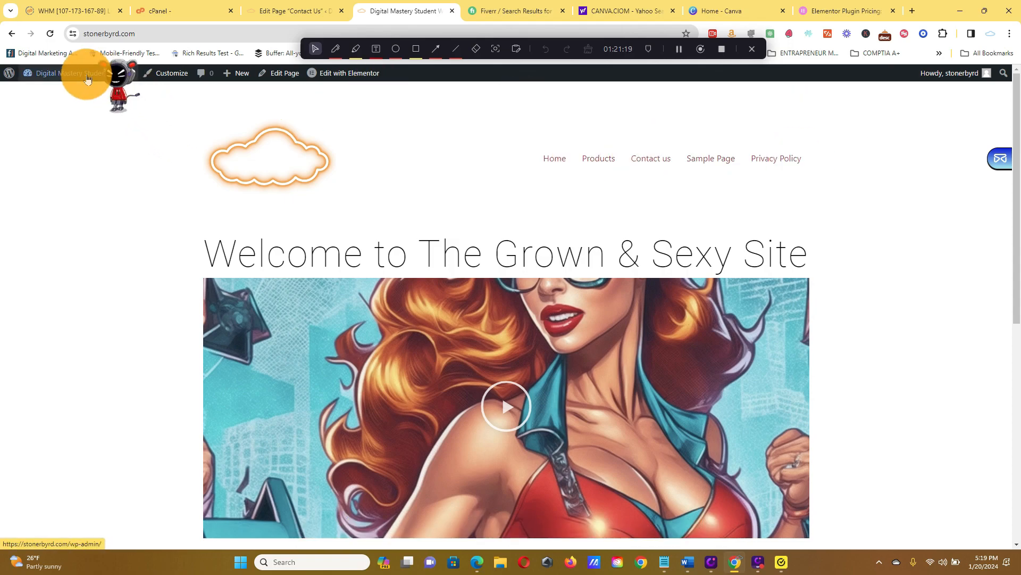
pyautogui.moveTo(77, 87)
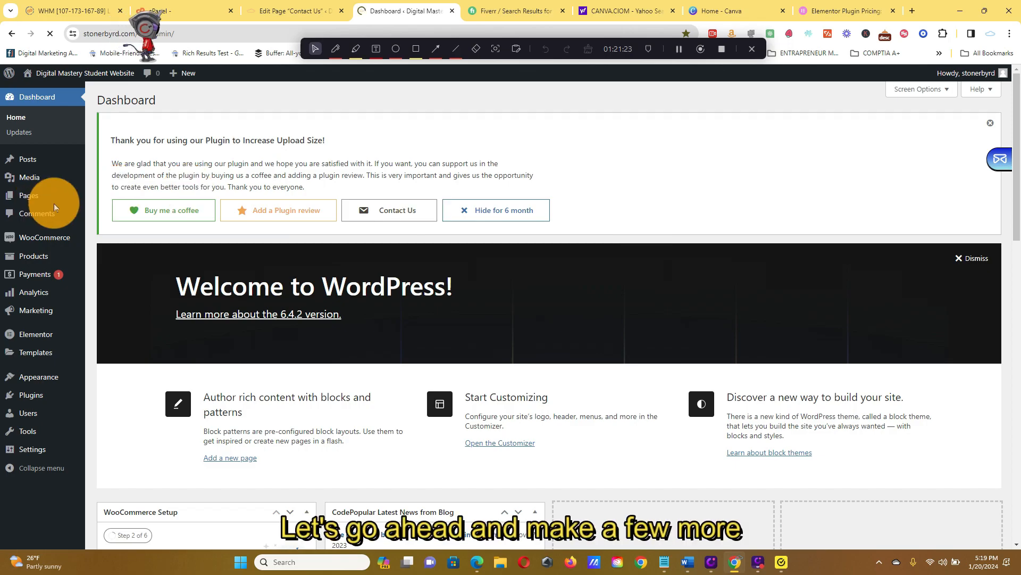
pyautogui.moveTo(73, 262)
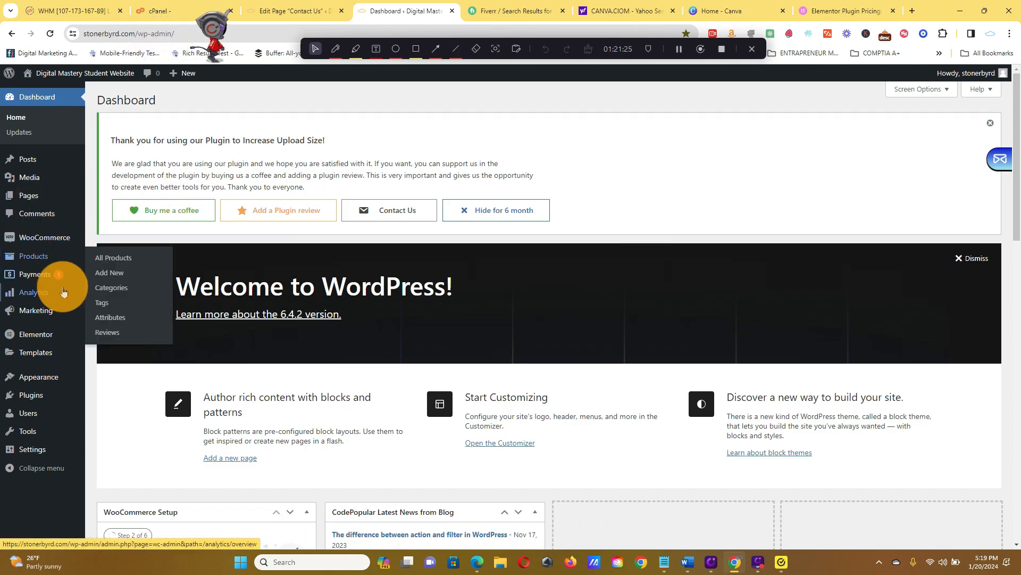
pyautogui.moveTo(48, 335)
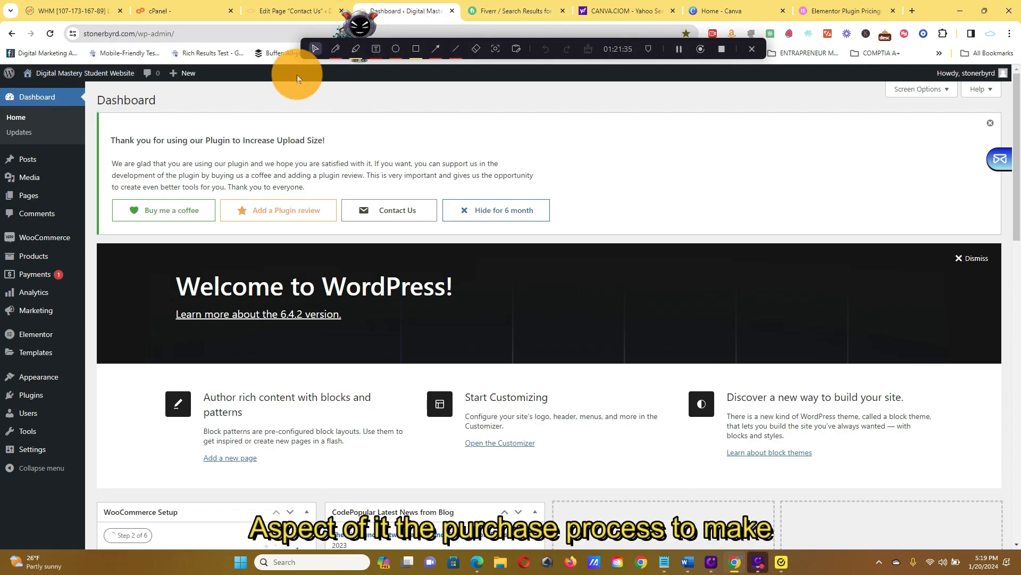
pyautogui.moveTo(44, 246)
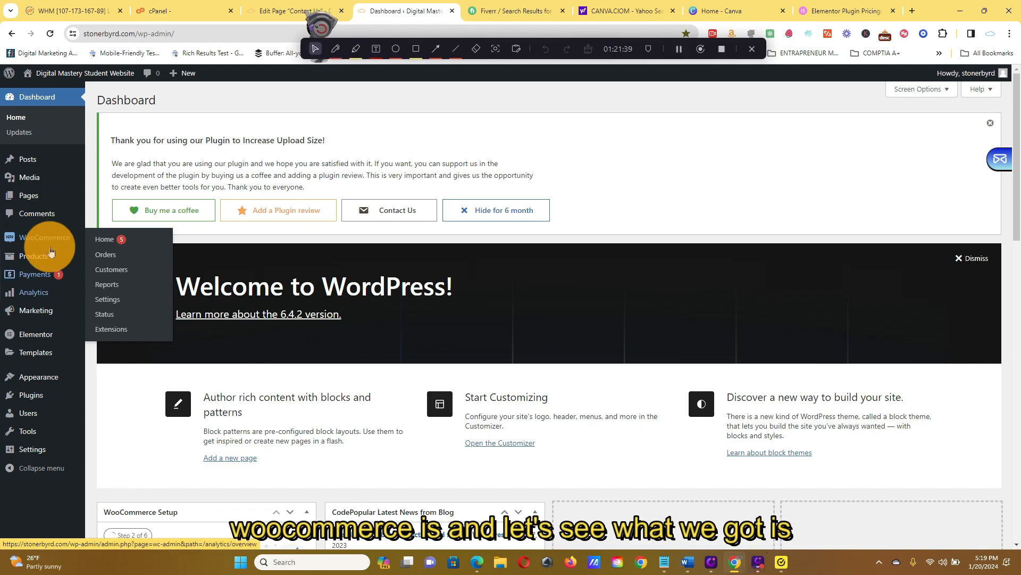
pyautogui.moveTo(37, 377)
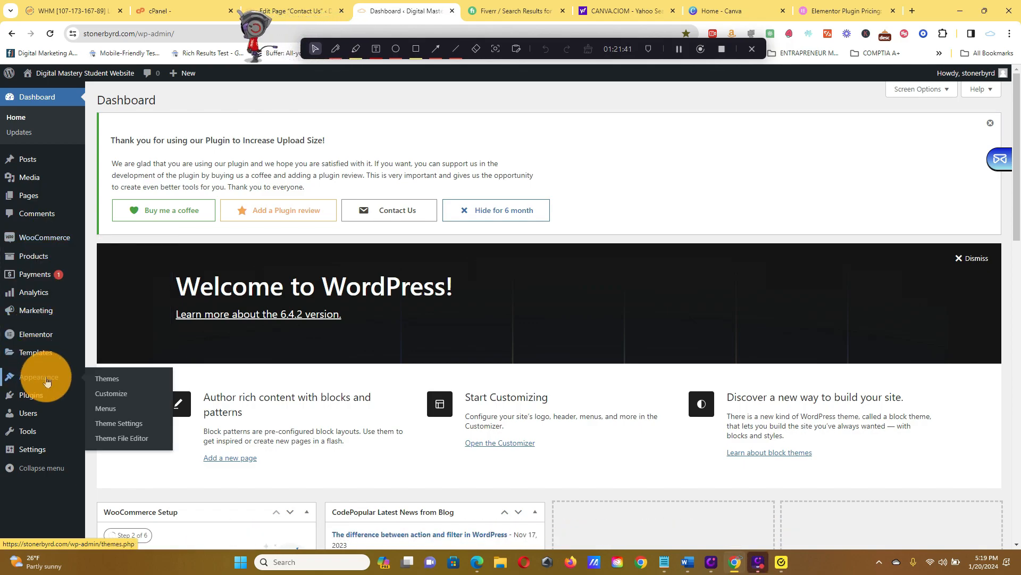
pyautogui.moveTo(51, 400)
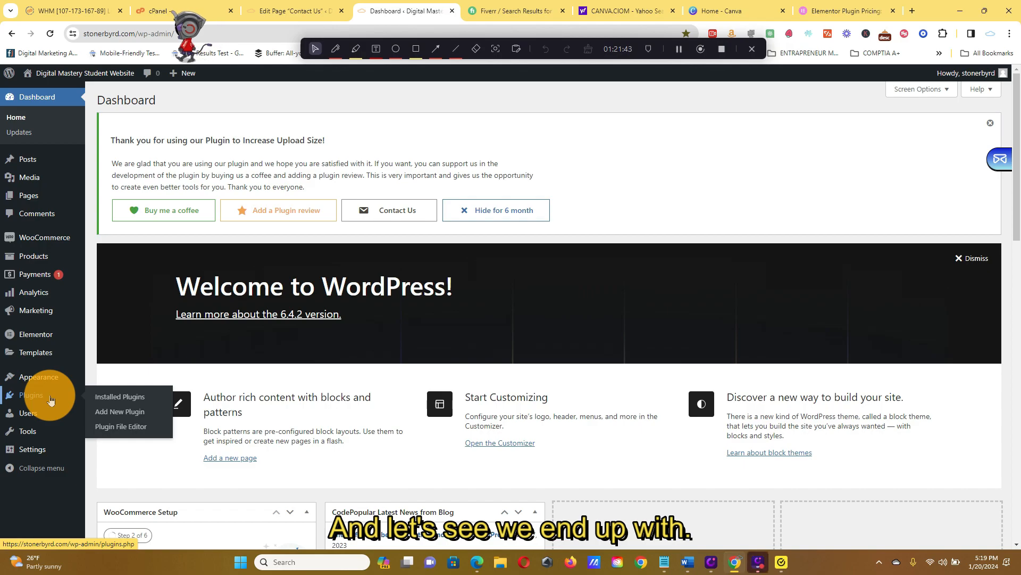